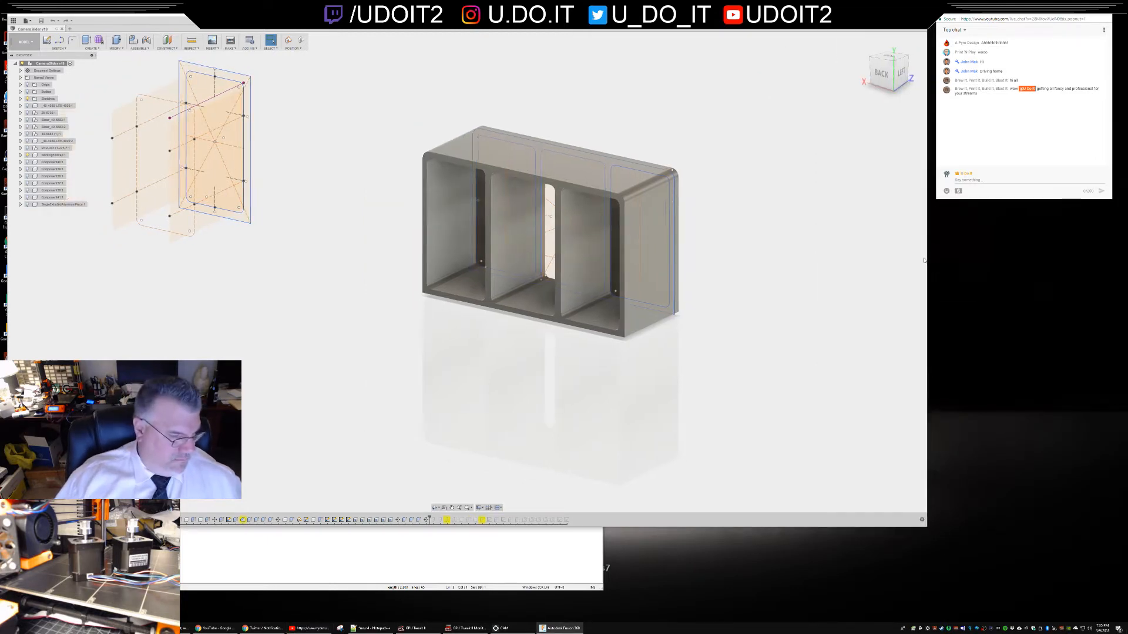
- Bring up and minimize the OBS window, and enlarge the Fusion 360 window to nearly full desktop height
click(184, 628)
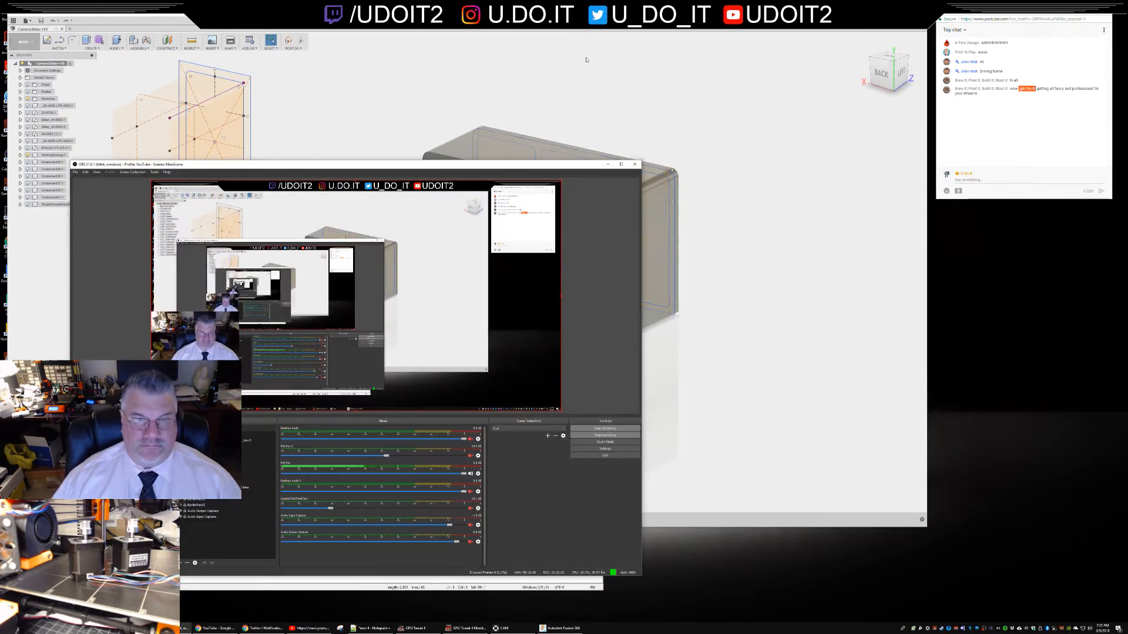
click(609, 165)
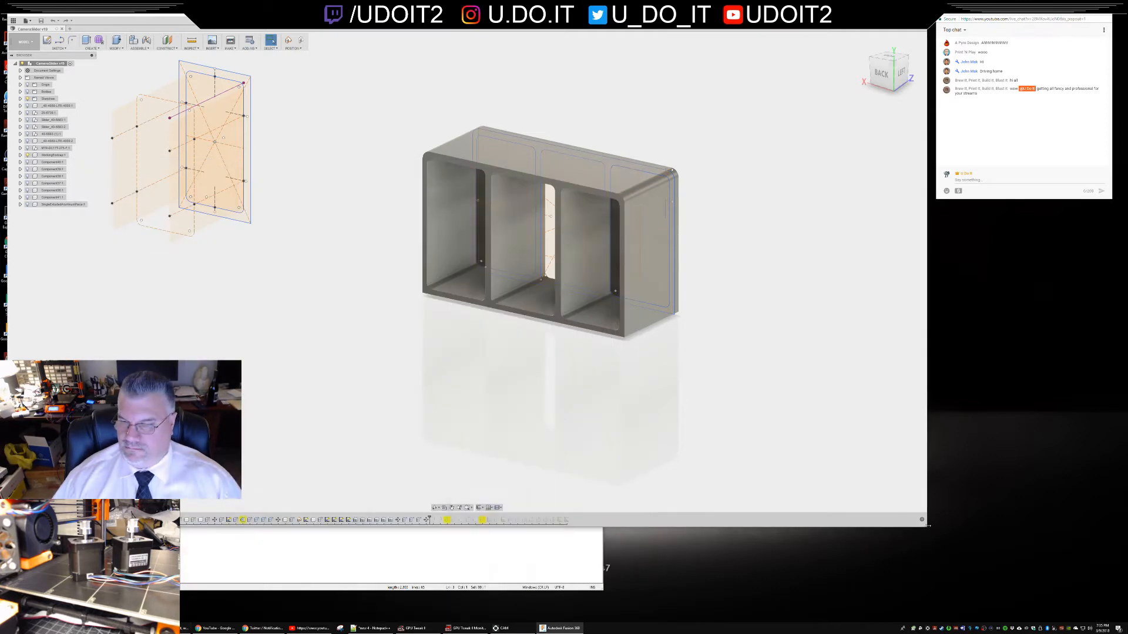
drag(929, 529, 946, 624)
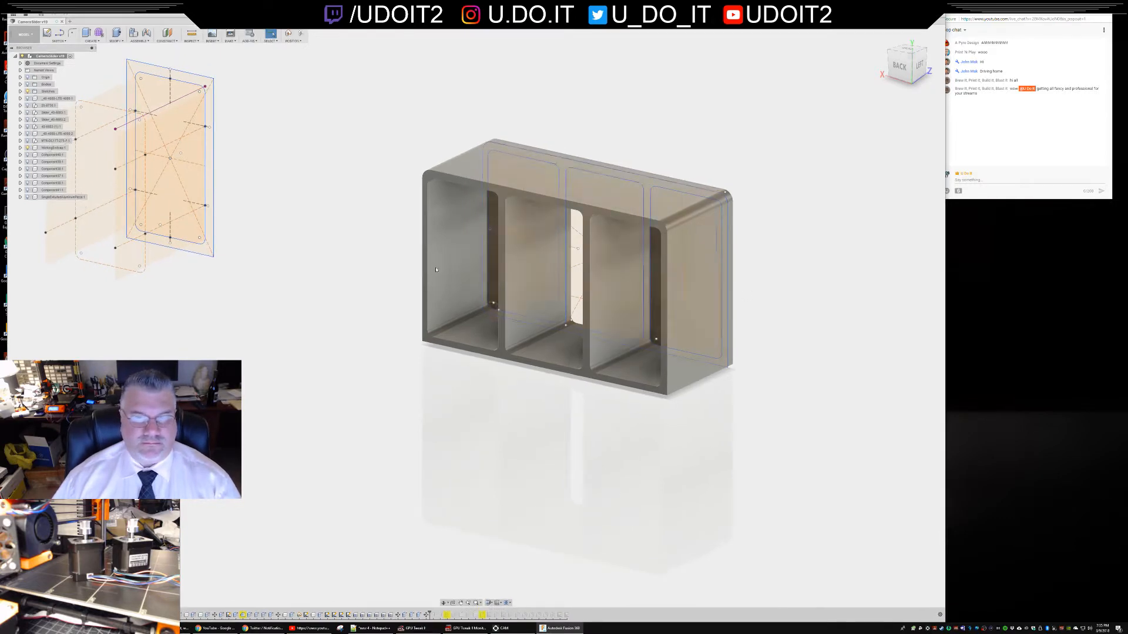
- Examine the three-compartment holder's openings, dividers and floor from several angles
shift+middle_drag(666, 255, 465, 275)
scroll(468, 274, up, 5)
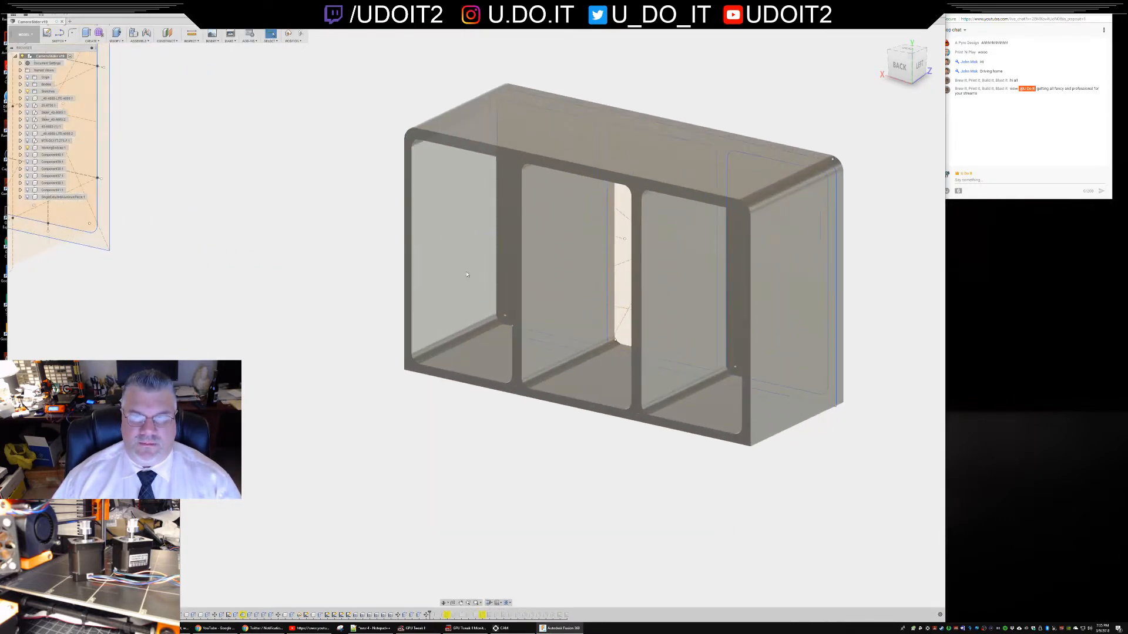
shift+middle_drag(652, 186, 454, 336)
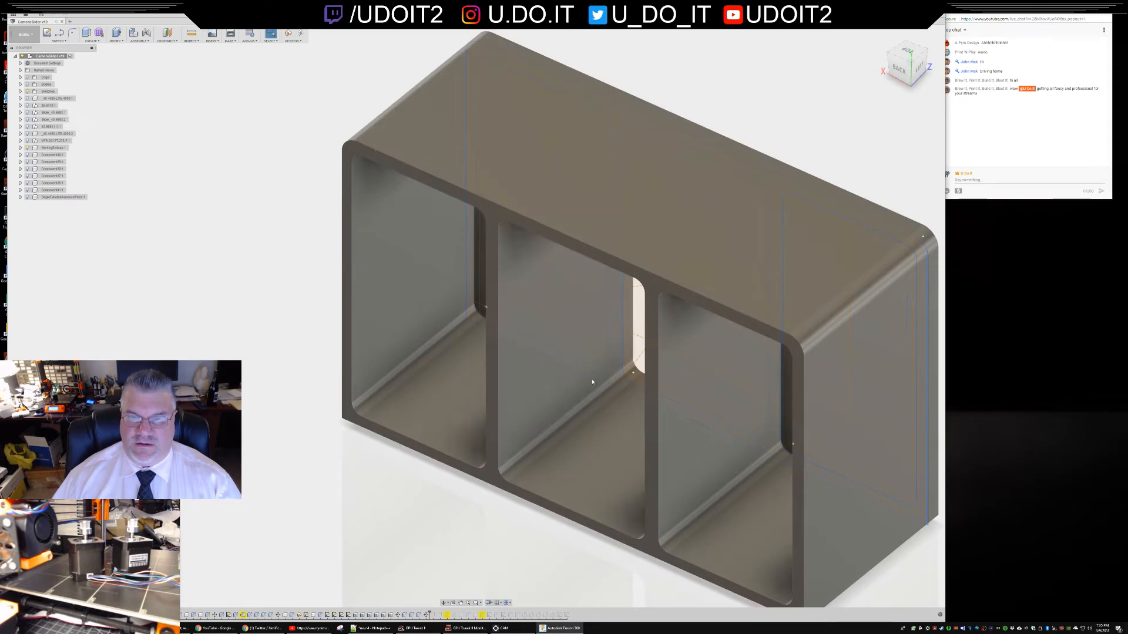
middle_drag(605, 406, 636, 259)
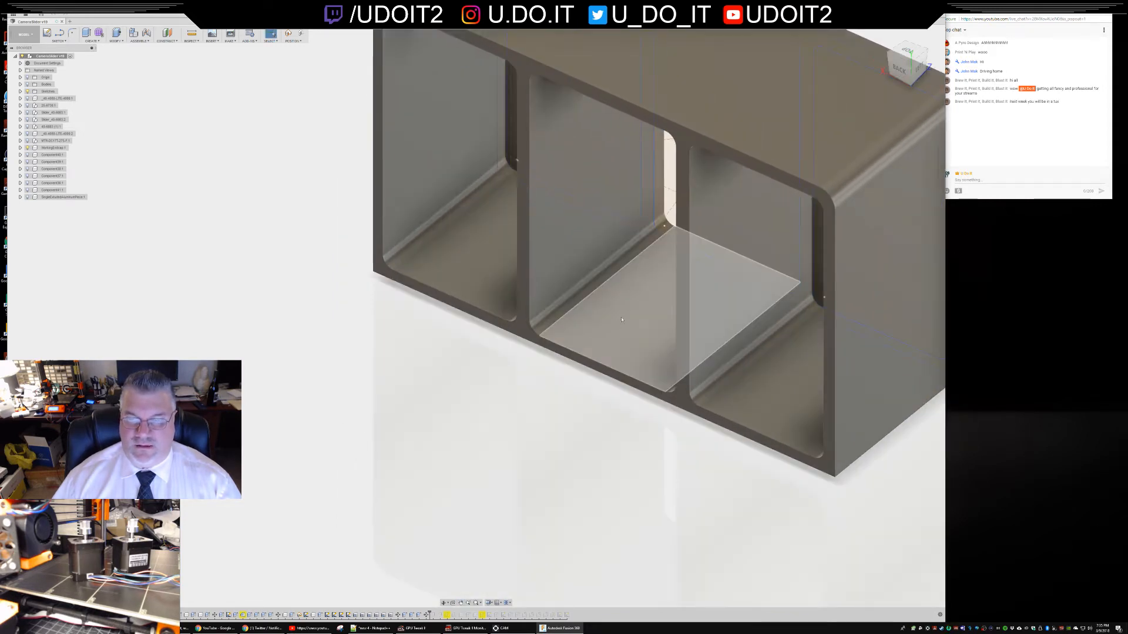
middle_drag(621, 316, 631, 259)
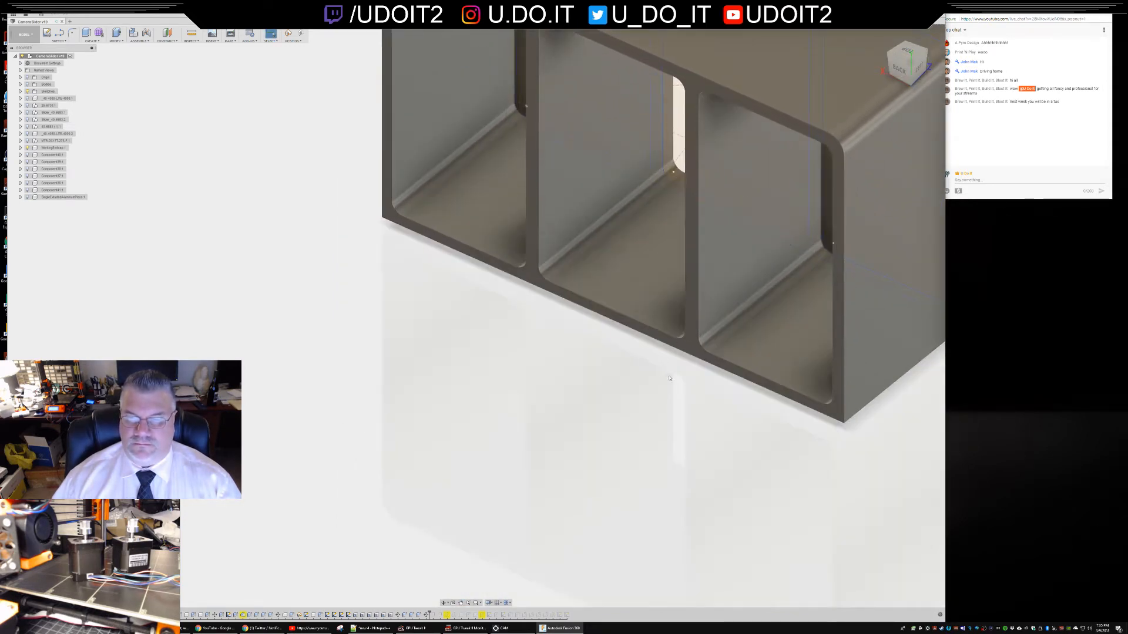
middle_drag(667, 353, 662, 438)
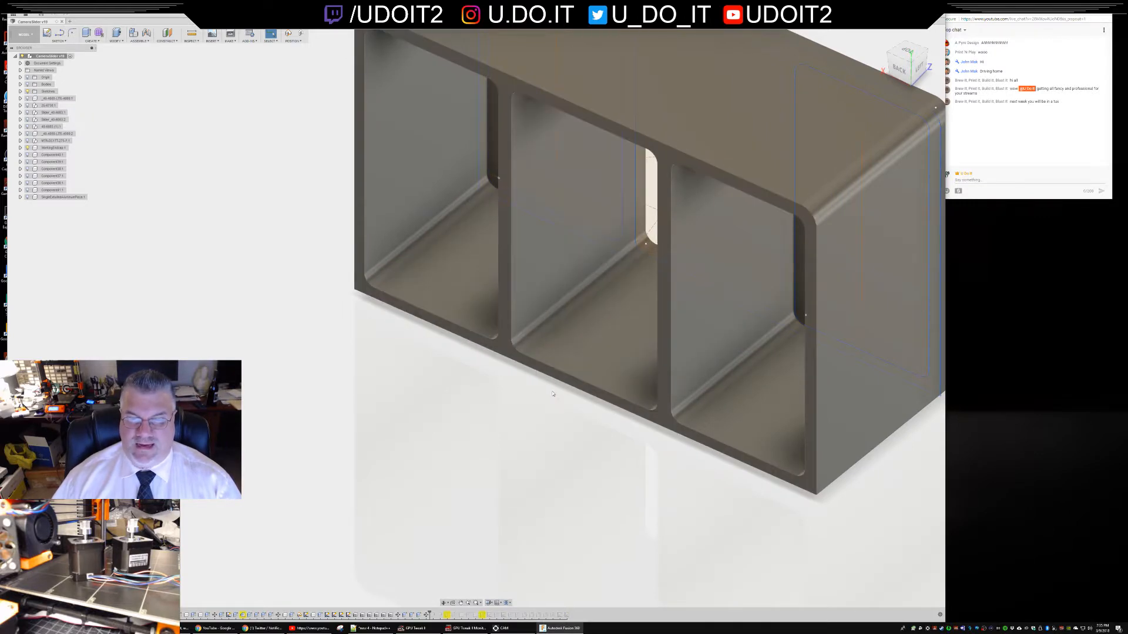
middle_drag(655, 449, 670, 443)
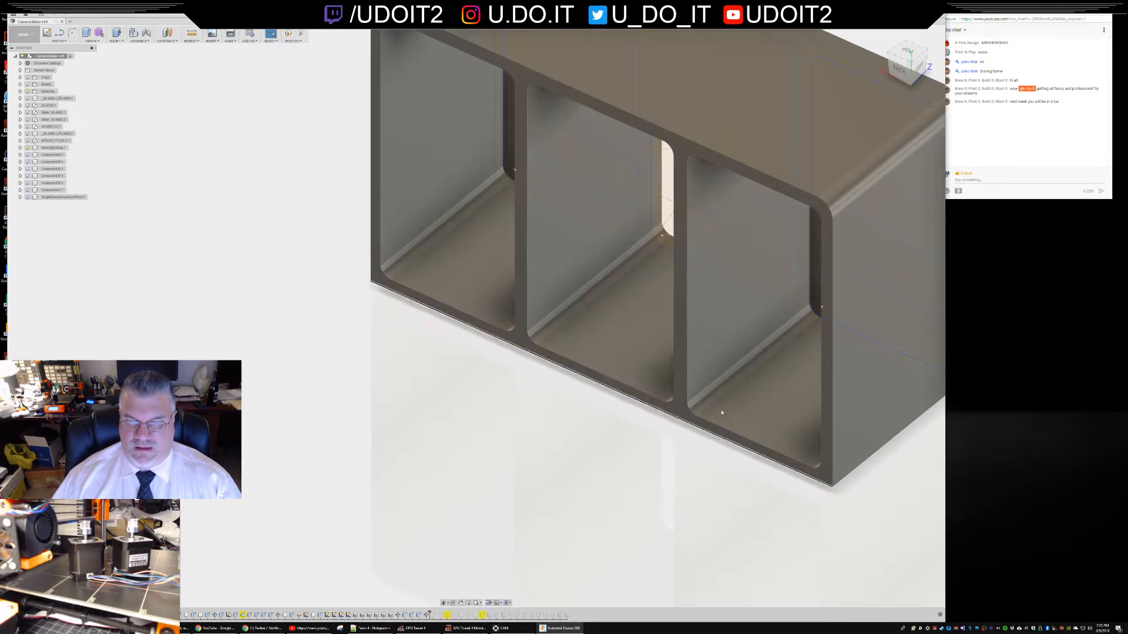
shift+middle_drag(839, 487, 858, 485)
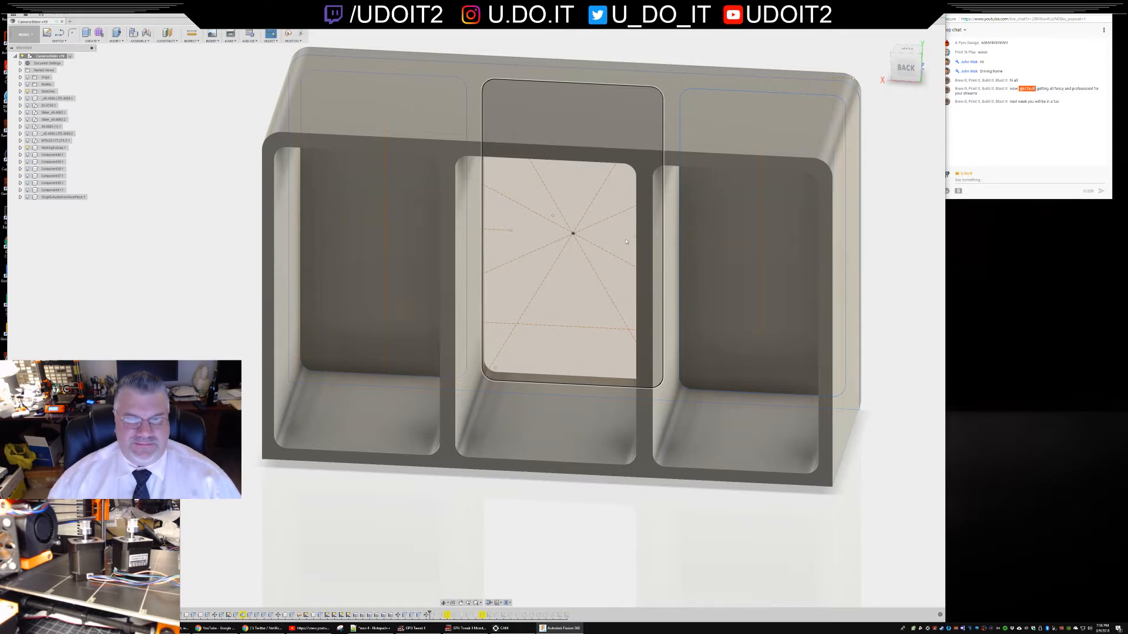
- Measure the width of the middle compartment's opening between its two vertical inner edges
click(456, 277)
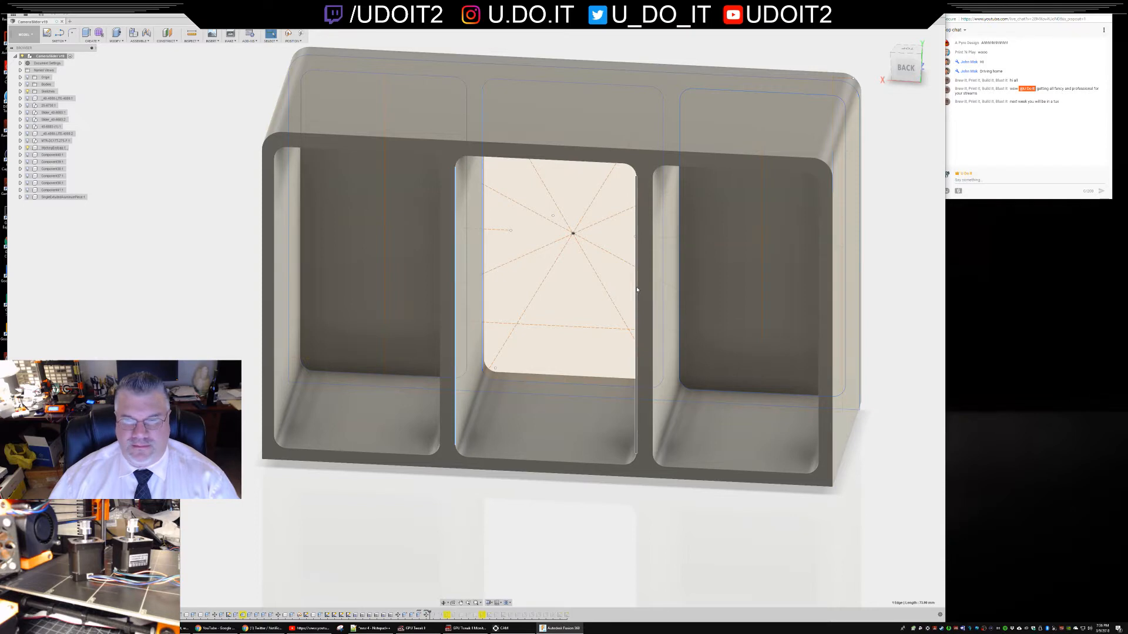
key(i)
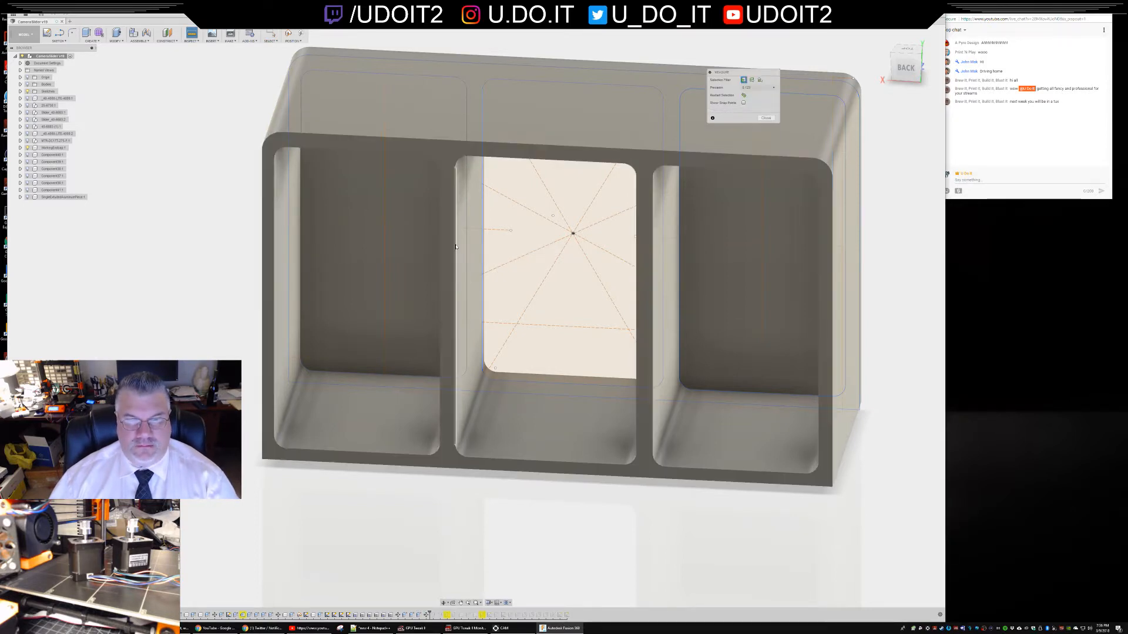
click(456, 247)
click(635, 255)
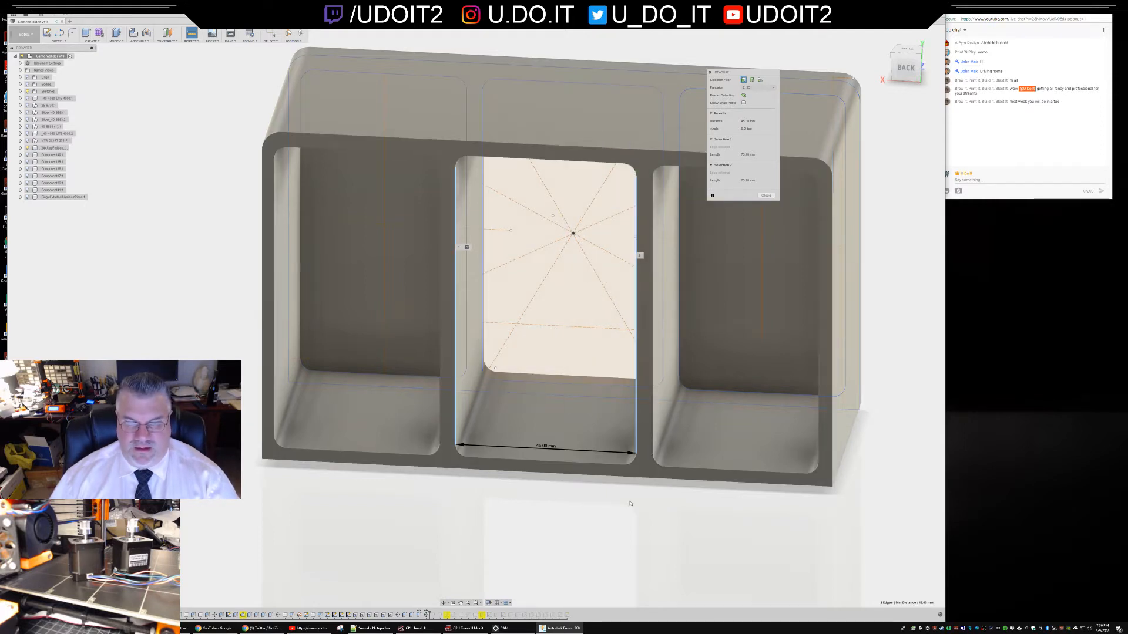
mouse_move(607, 501)
shift+middle_down()
mouse_move(614, 508)
mouse_move(612, 489)
mouse_move(612, 503)
shift+middle_up()
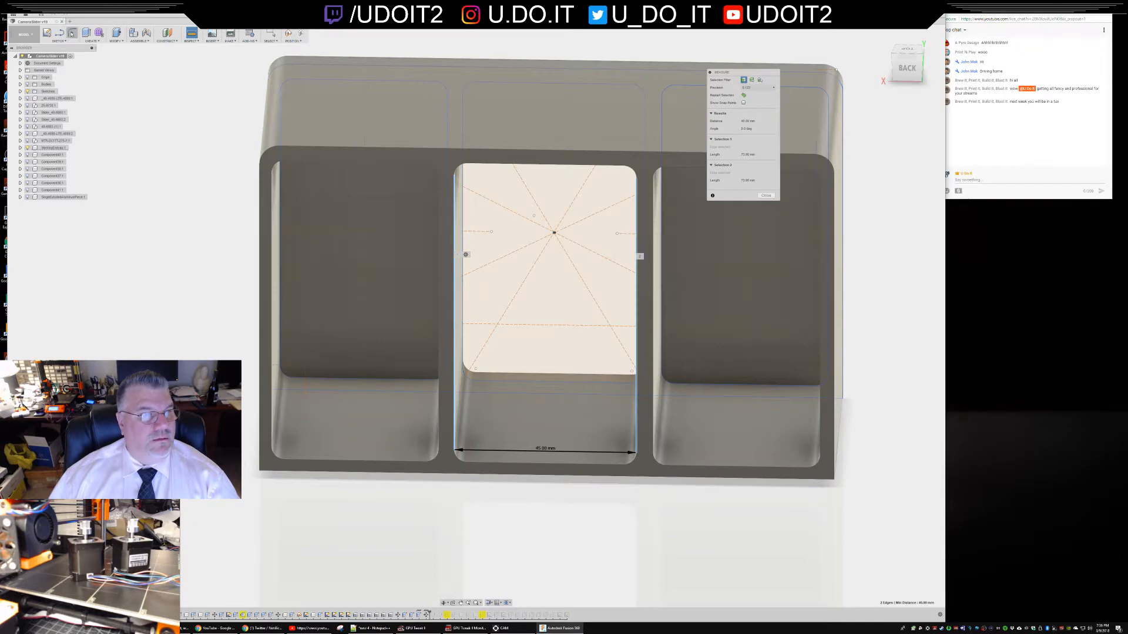
mouse_move(111, 287)
shift+middle_down()
mouse_move(151, 294)
mouse_move(151, 270)
shift+middle_up()
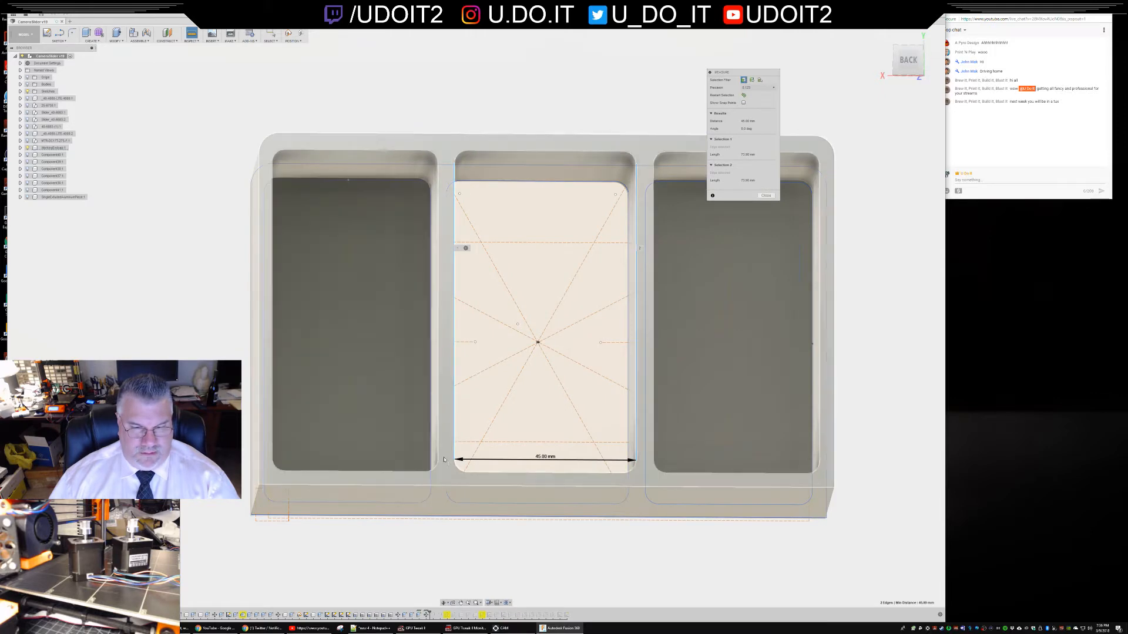
- Select the rim face on the holder's open side and capture the current position of the moved components
click(445, 460)
key(e)
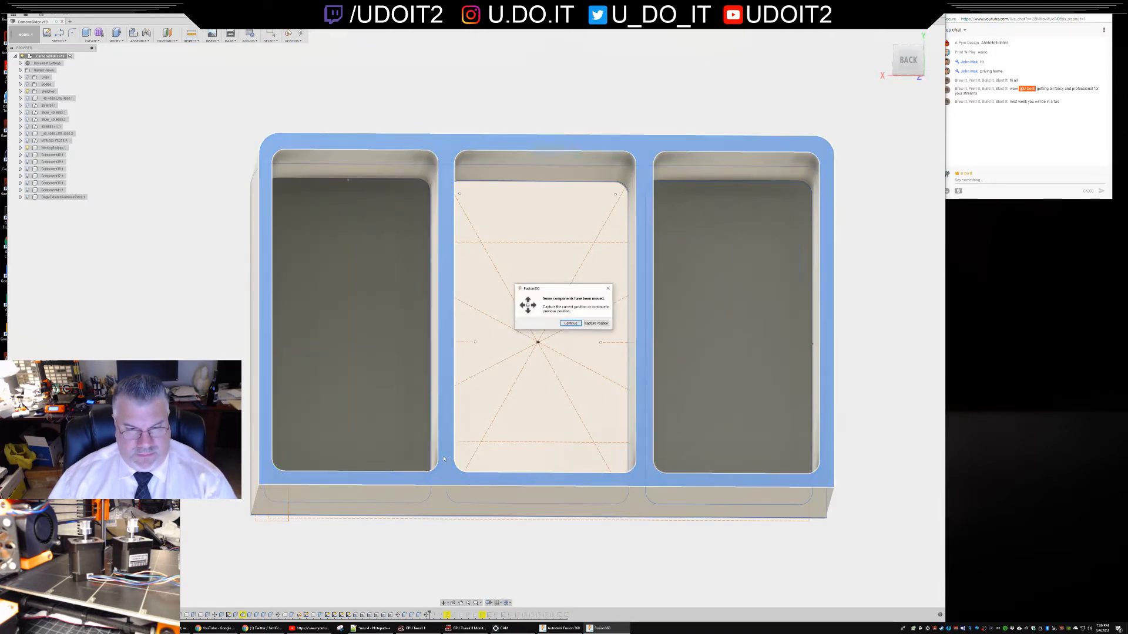
click(607, 323)
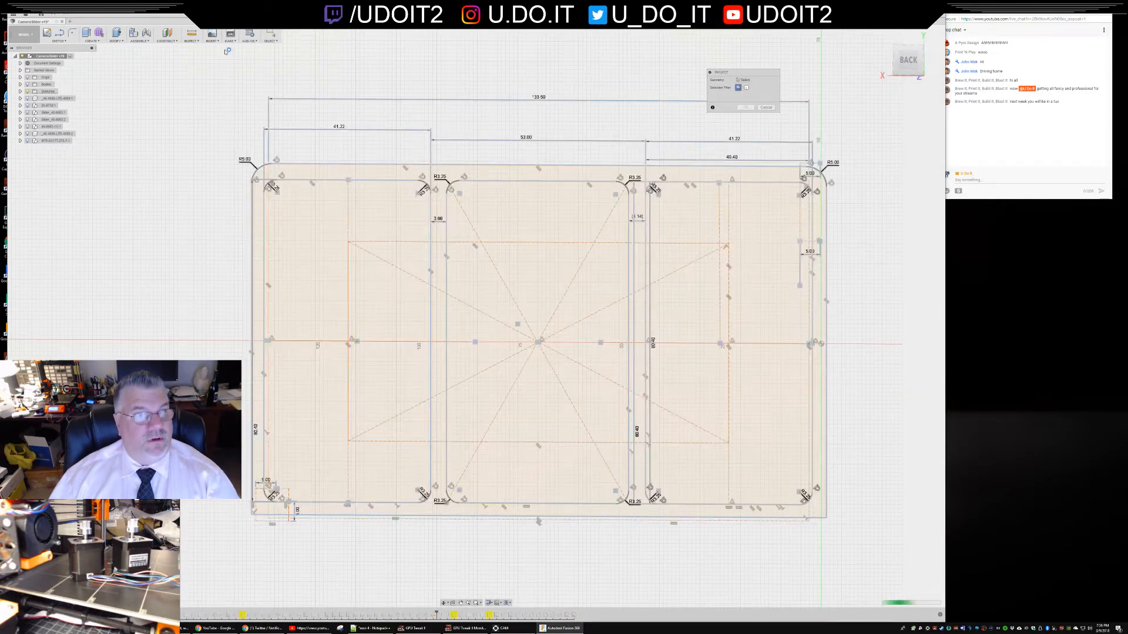
middle_drag(149, 185, 492, 192)
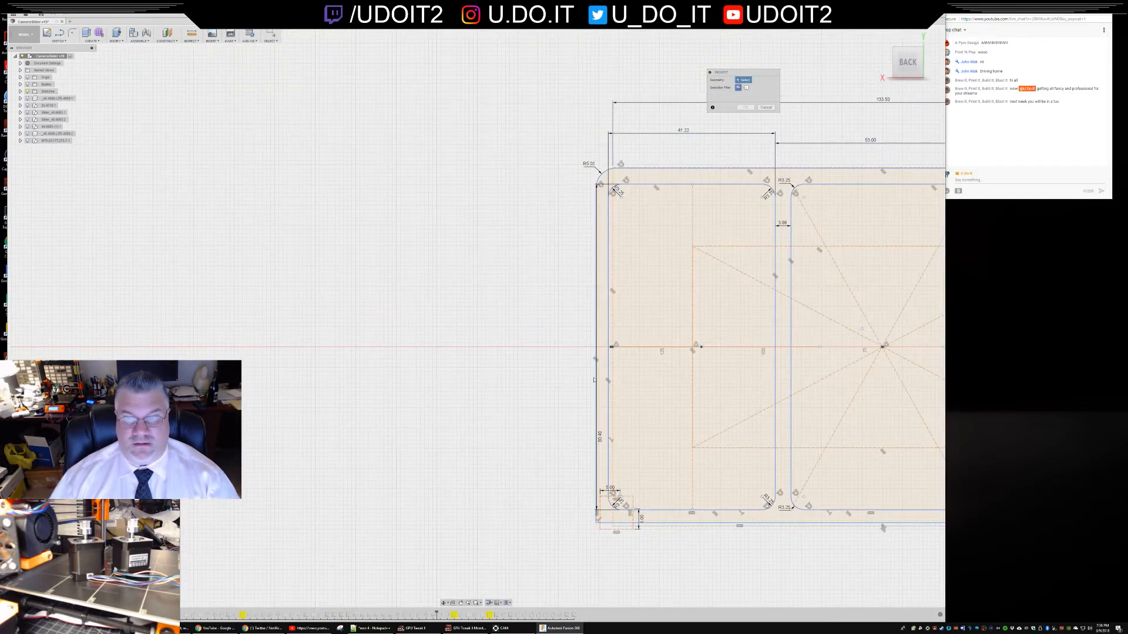
middle_drag(531, 383, 394, 306)
mouse_move(830, 553)
shift+middle_down()
mouse_move(783, 496)
mouse_move(808, 528)
mouse_move(799, 517)
shift+middle_up()
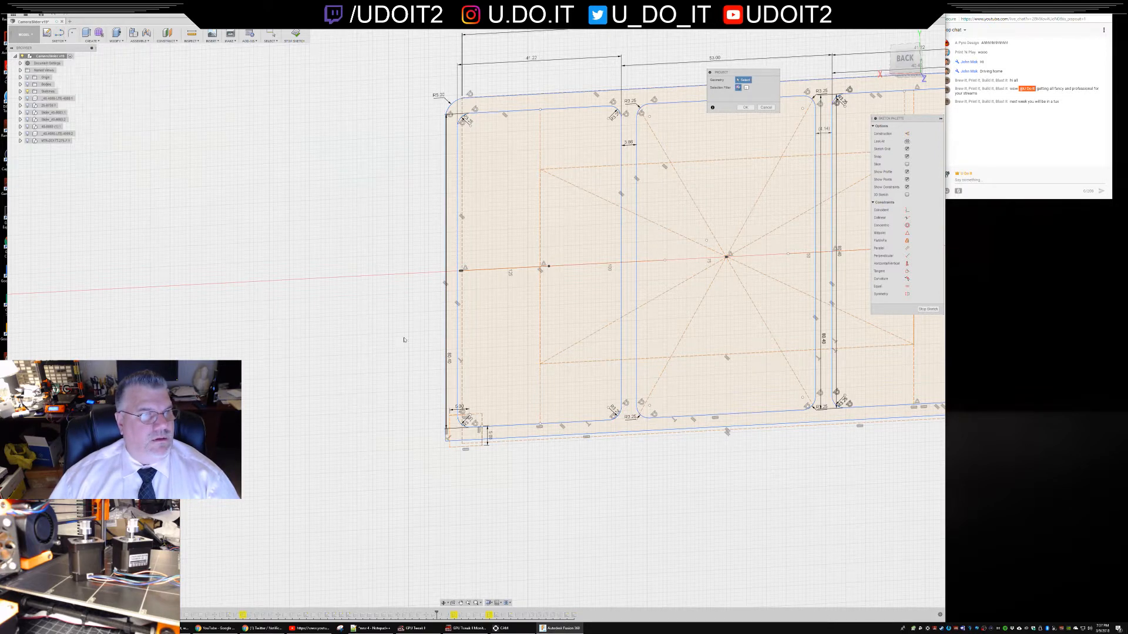
key(Escape)
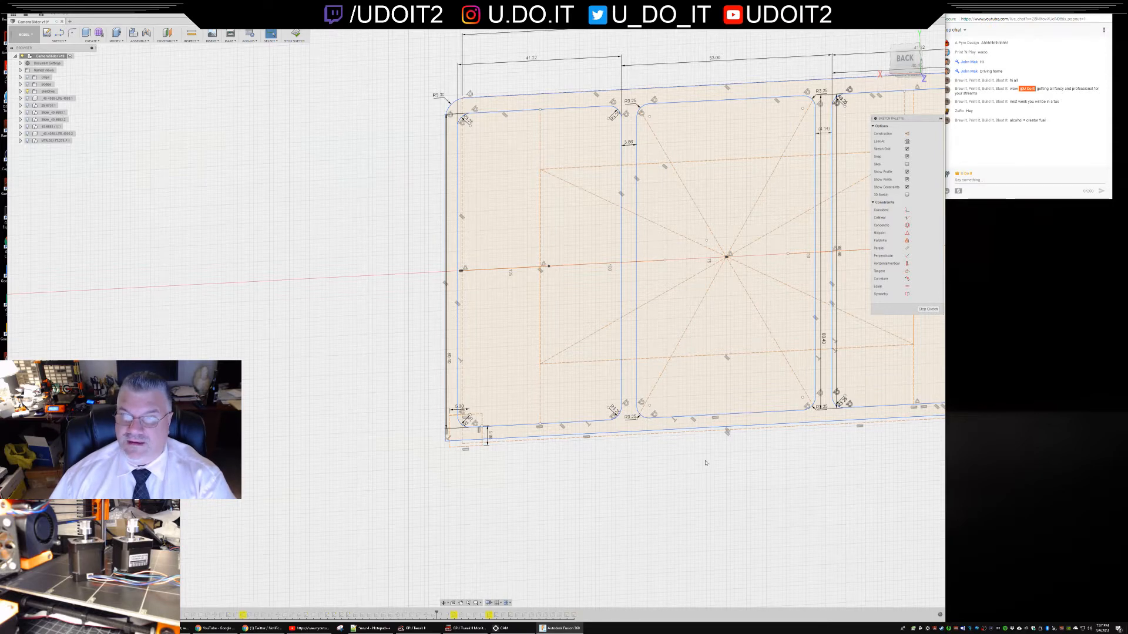
middle_drag(817, 485, 688, 457)
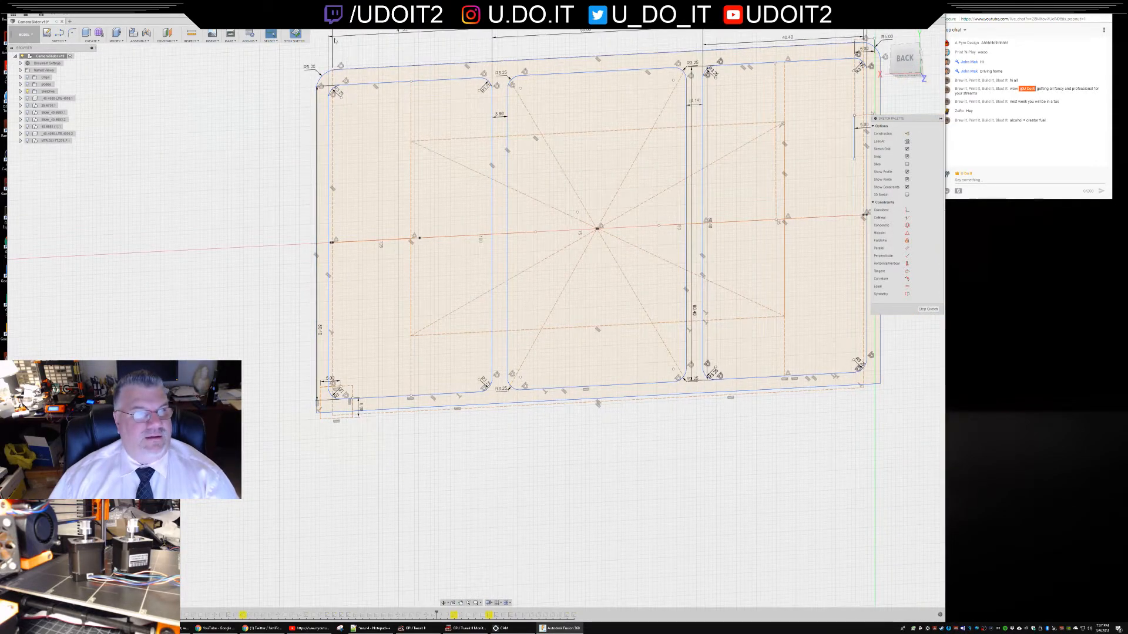
- Create a construction plane offset inward from the holder's bottom face
shift+middle_drag(644, 423, 567, 323)
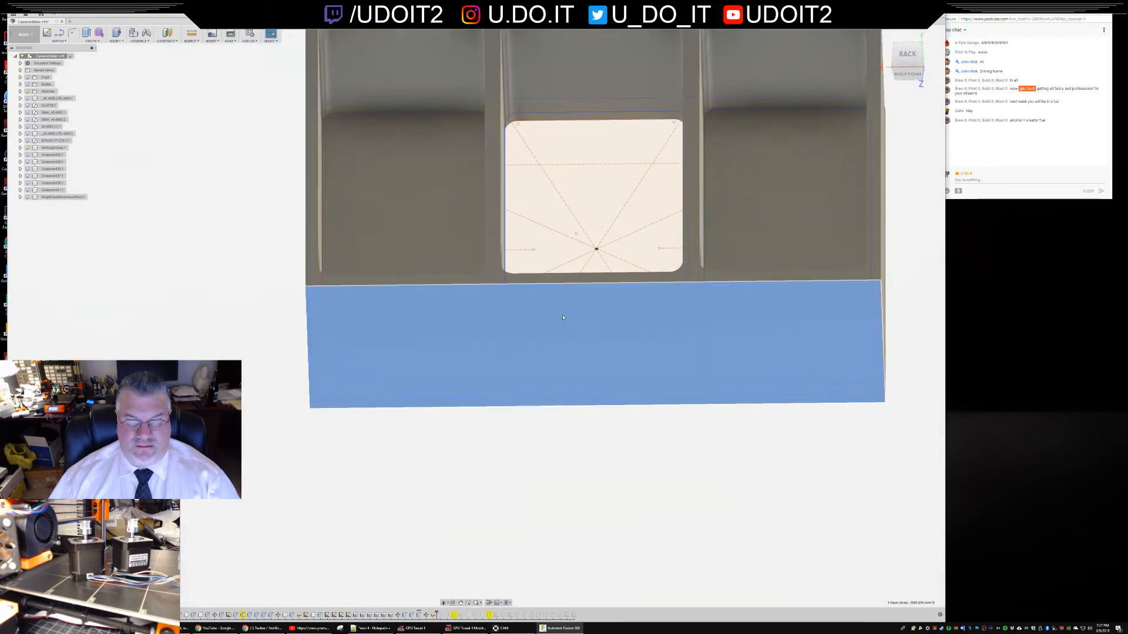
right_click(562, 317)
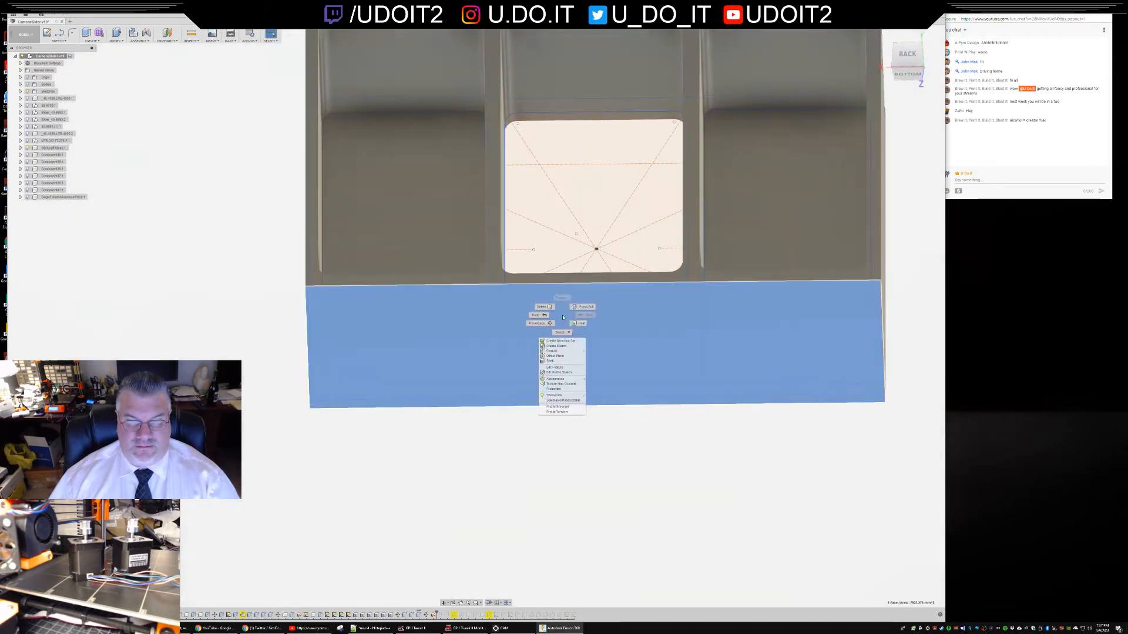
click(562, 356)
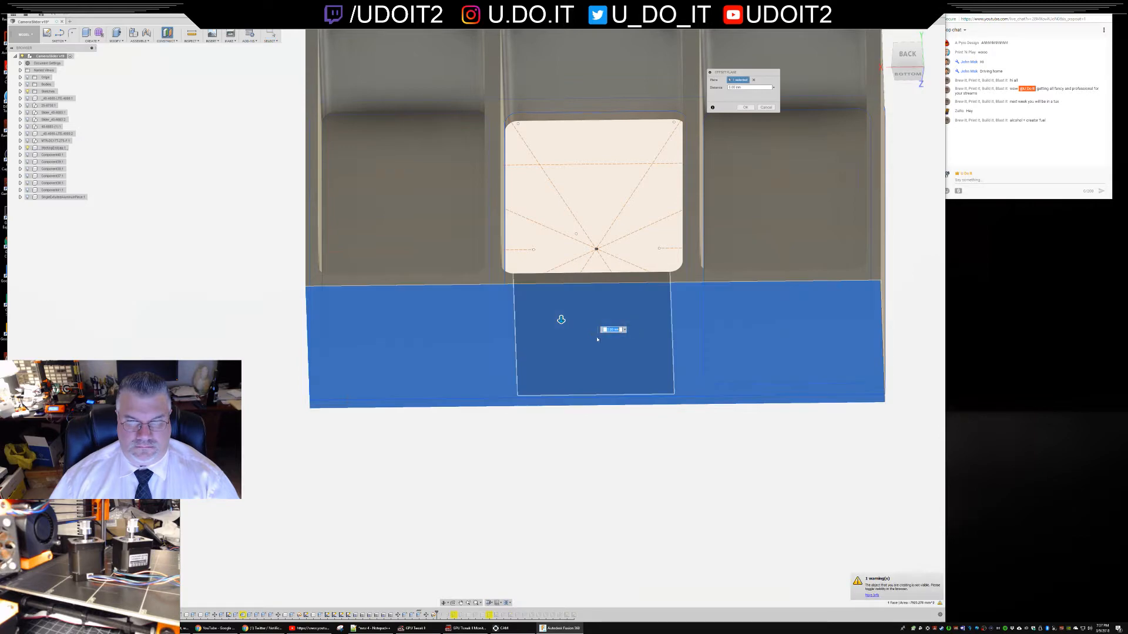
drag(561, 320, 561, 302)
shift+middle_drag(632, 468, 639, 496)
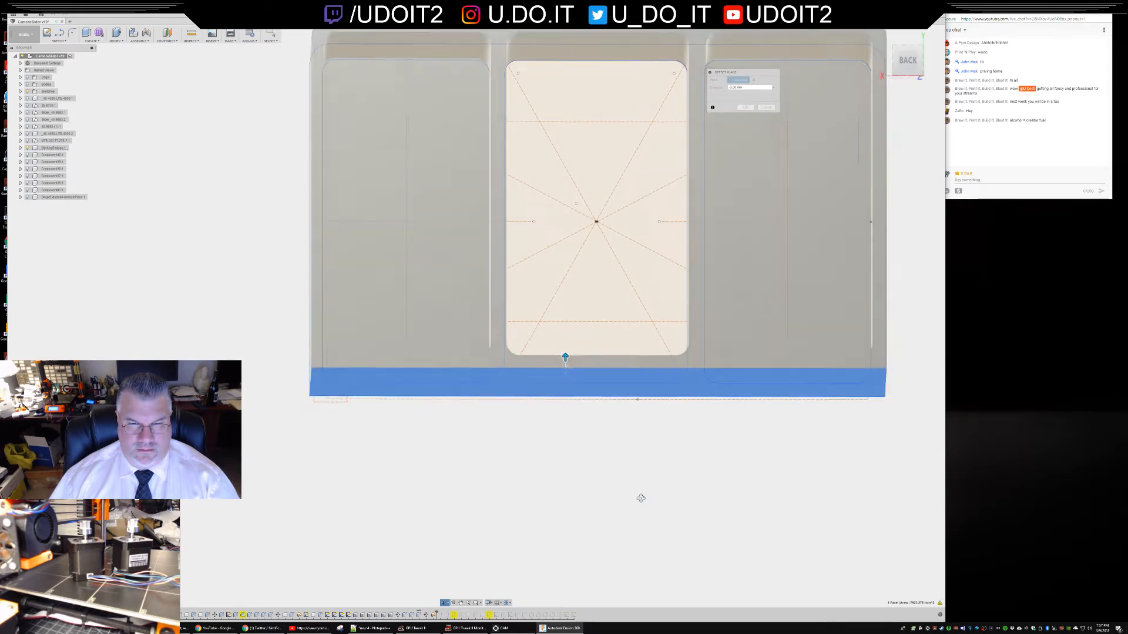
drag(568, 352, 569, 342)
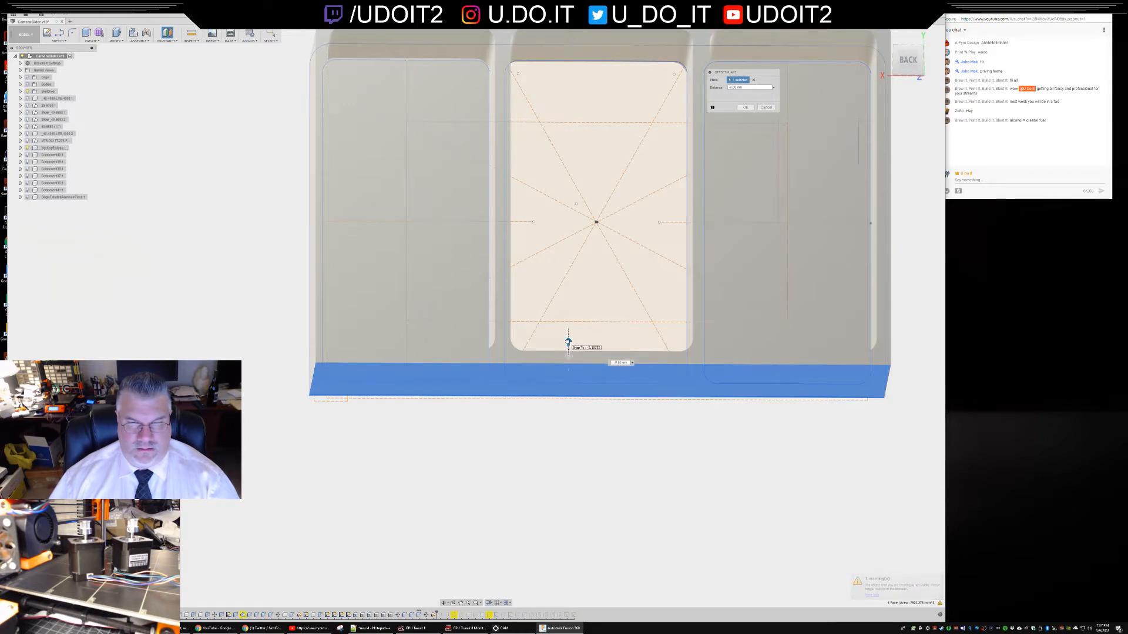
drag(568, 341, 568, 342)
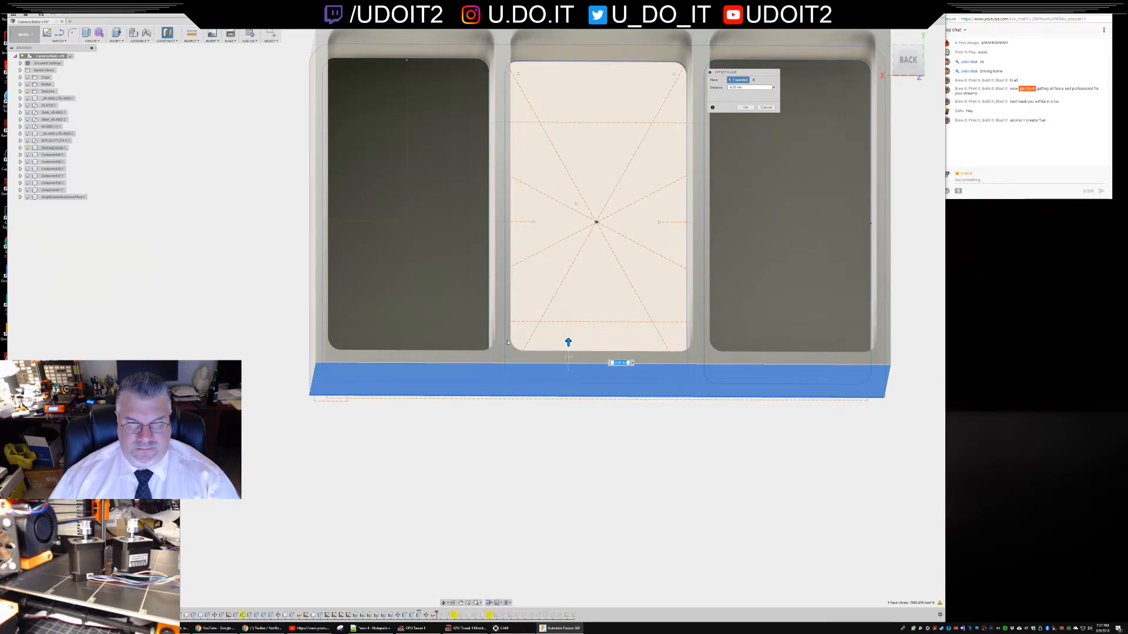
key(Return)
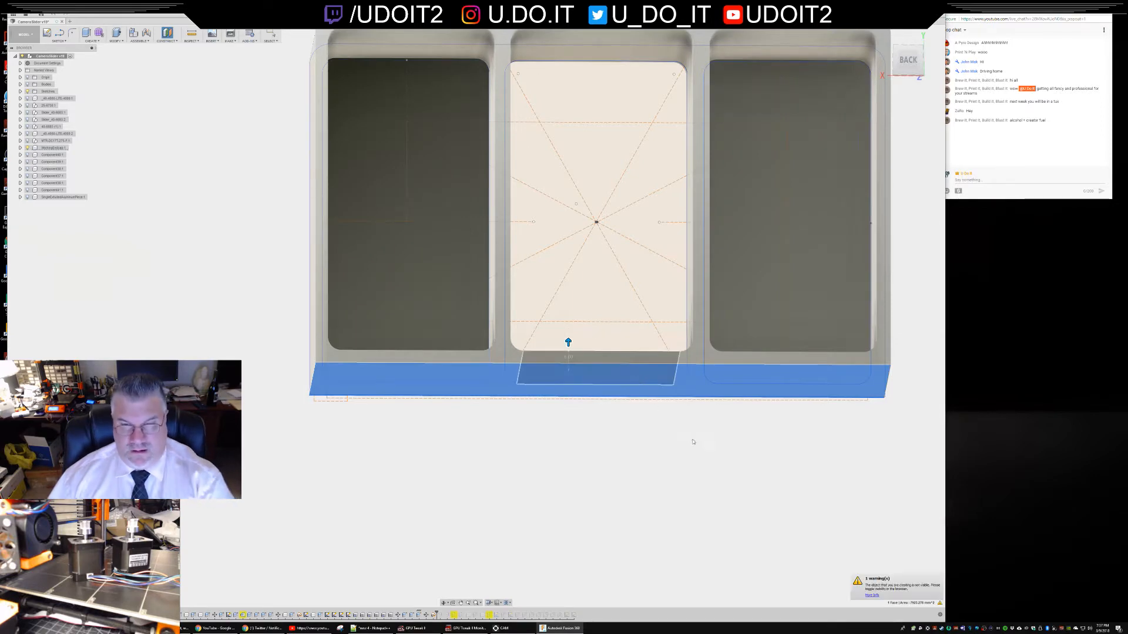
mouse_move(667, 429)
shift+middle_down()
mouse_move(640, 425)
mouse_move(652, 435)
shift+middle_up()
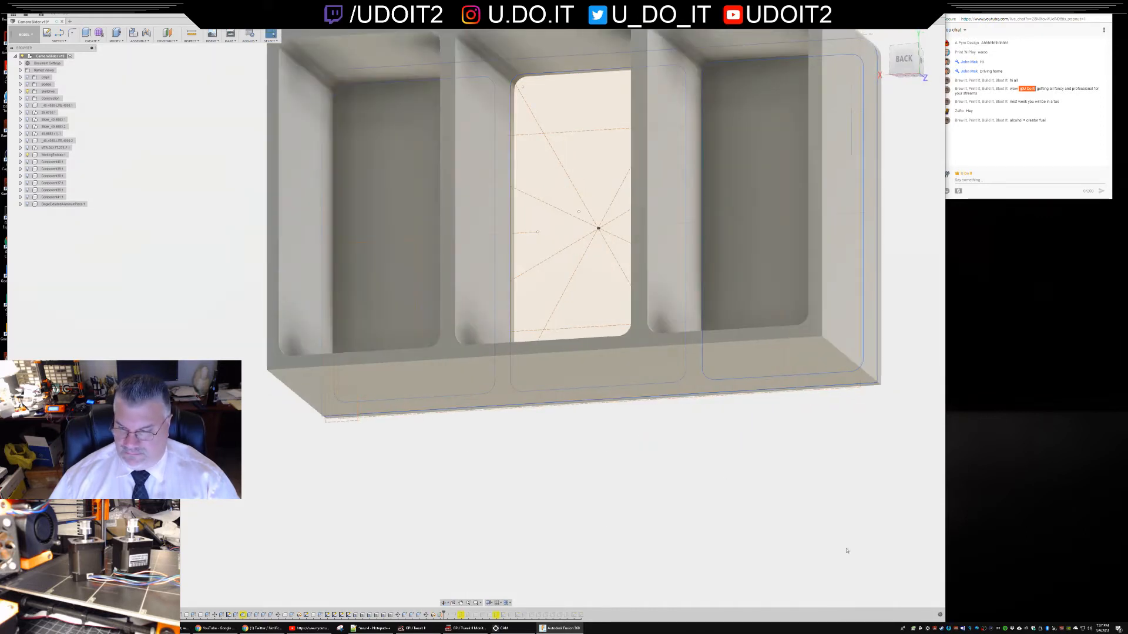
click(940, 615)
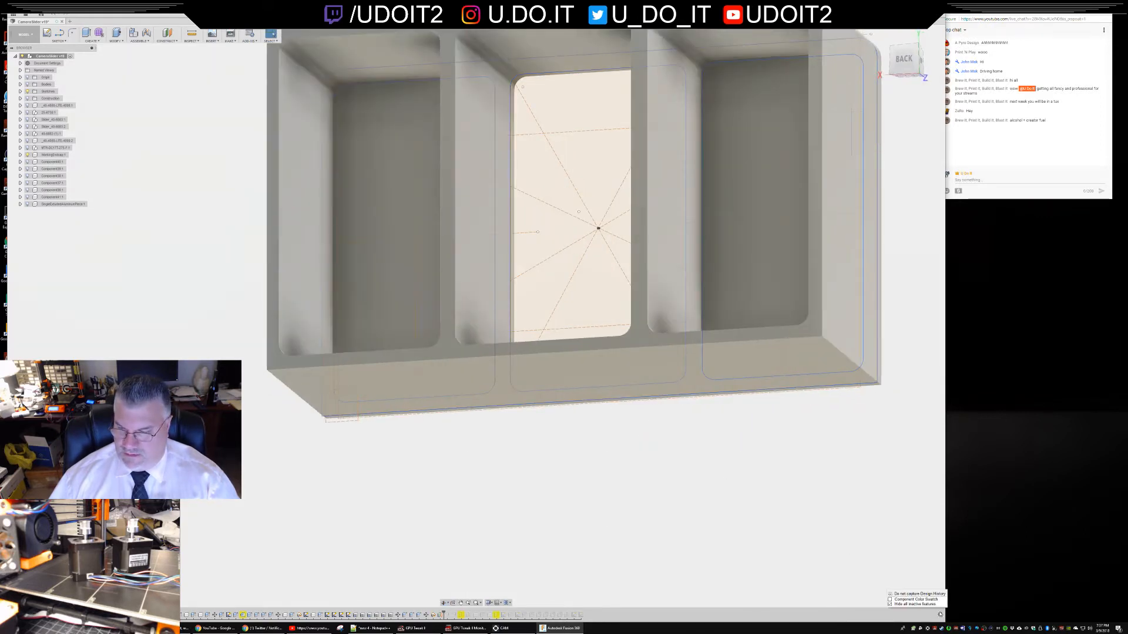
click(751, 481)
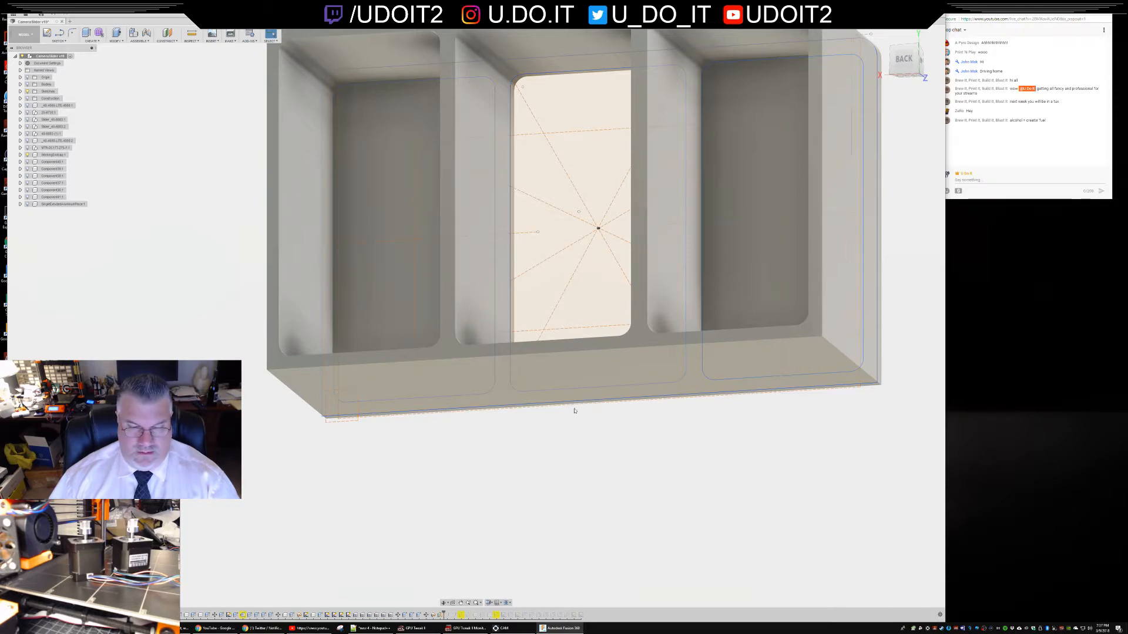
shift+middle_drag(582, 412, 598, 391)
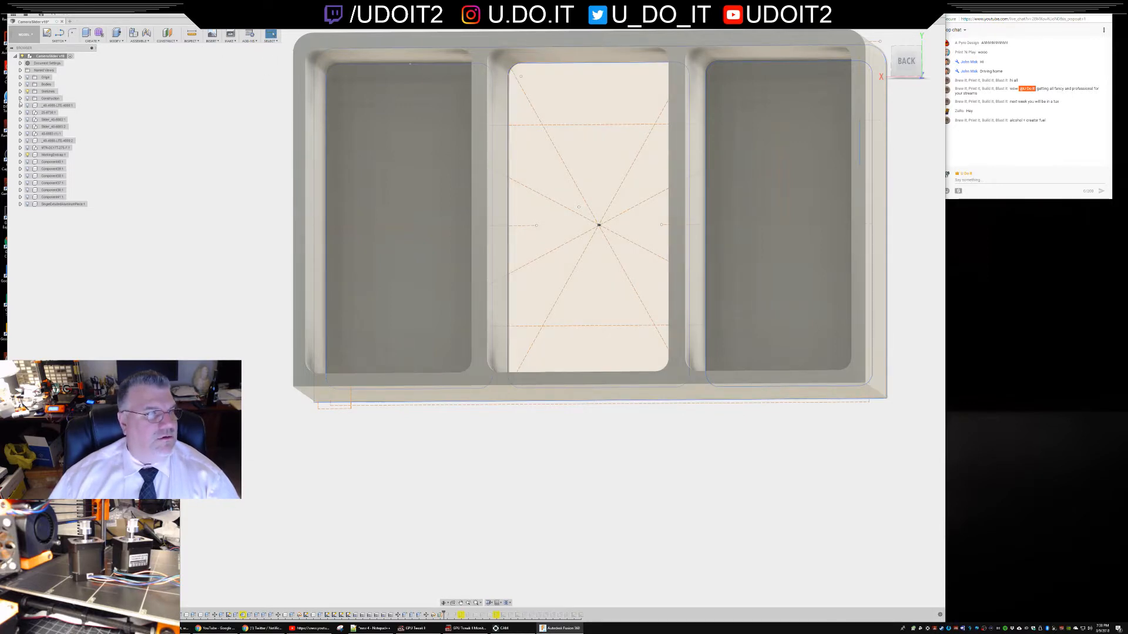
- Toggle the visibility of the new construction plane and select the three-compartment holder component
click(21, 99)
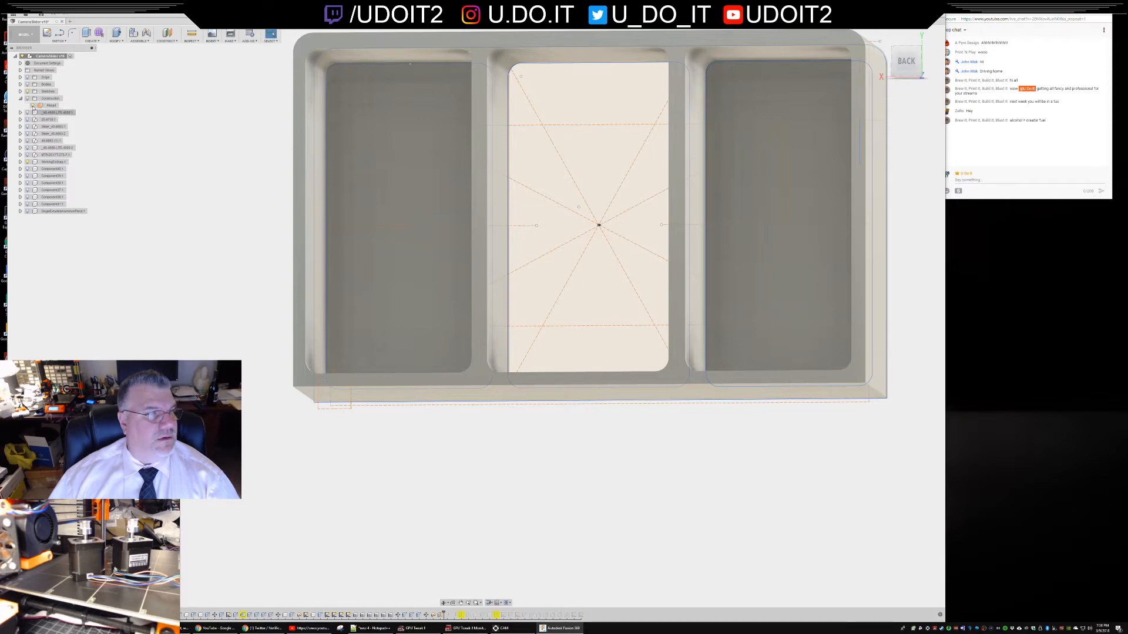
click(33, 106)
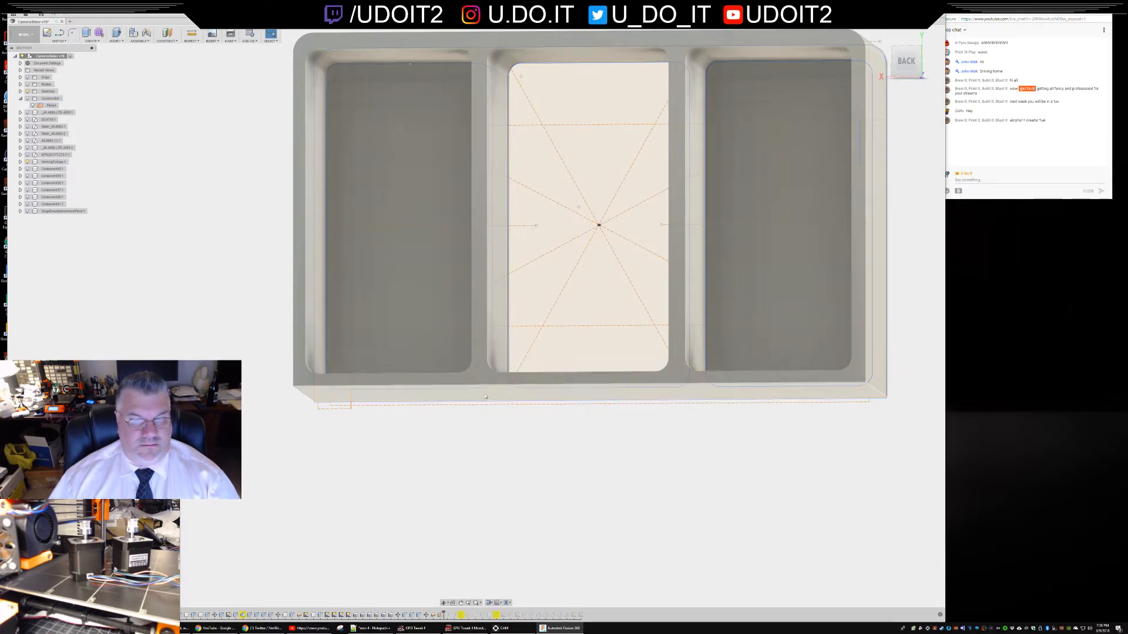
click(296, 119)
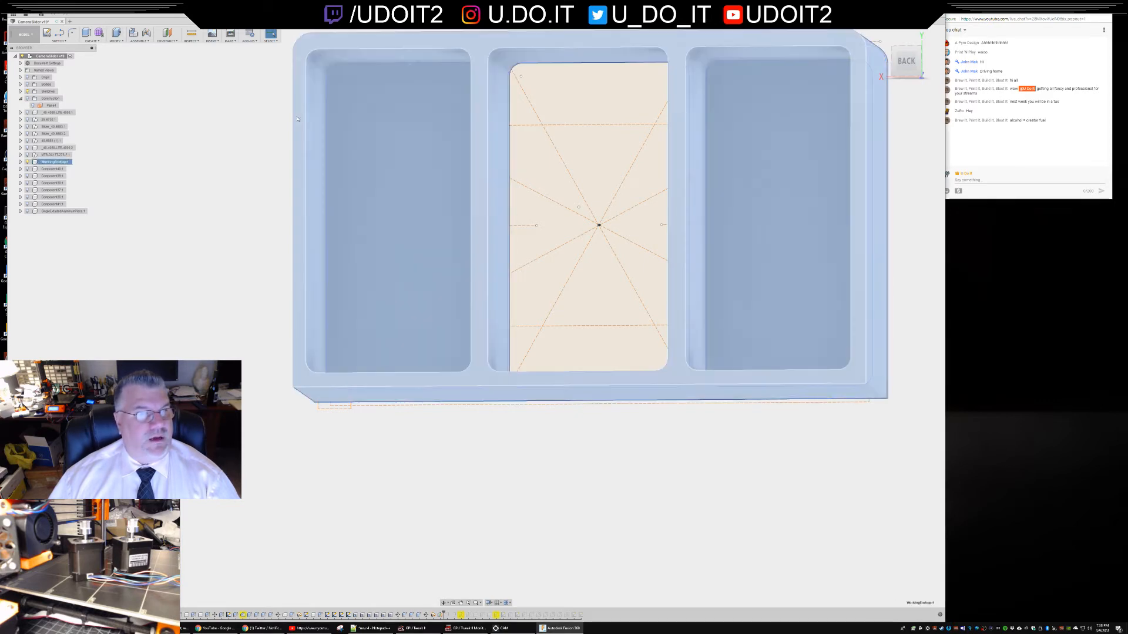
- Split the three-compartment holder's body with the offset construction plane near its bottom
click(117, 43)
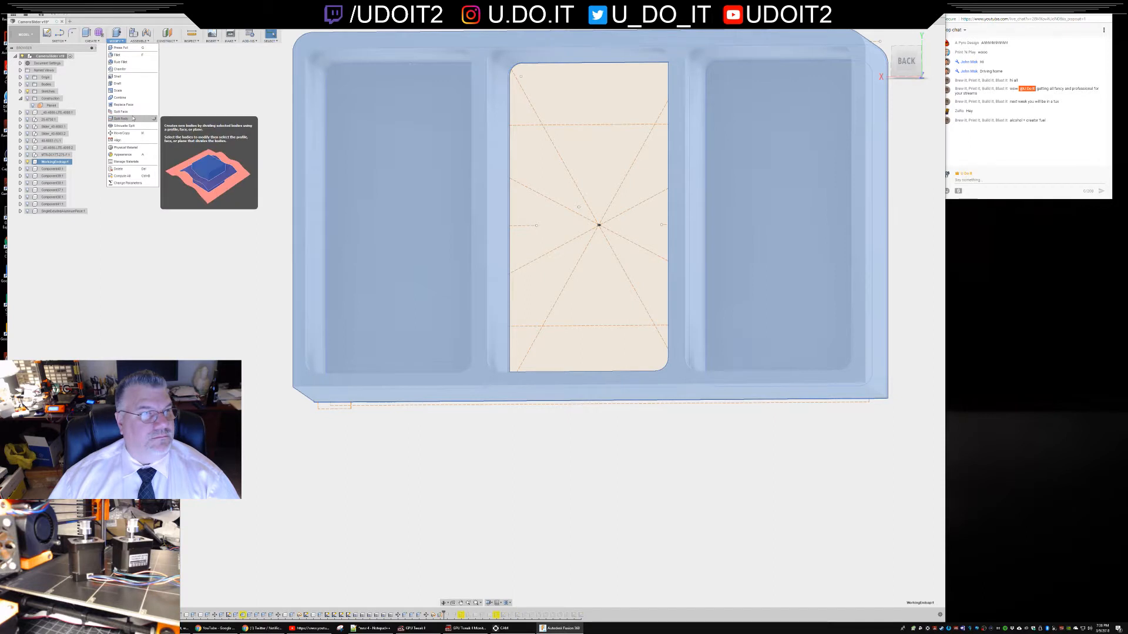
click(130, 115)
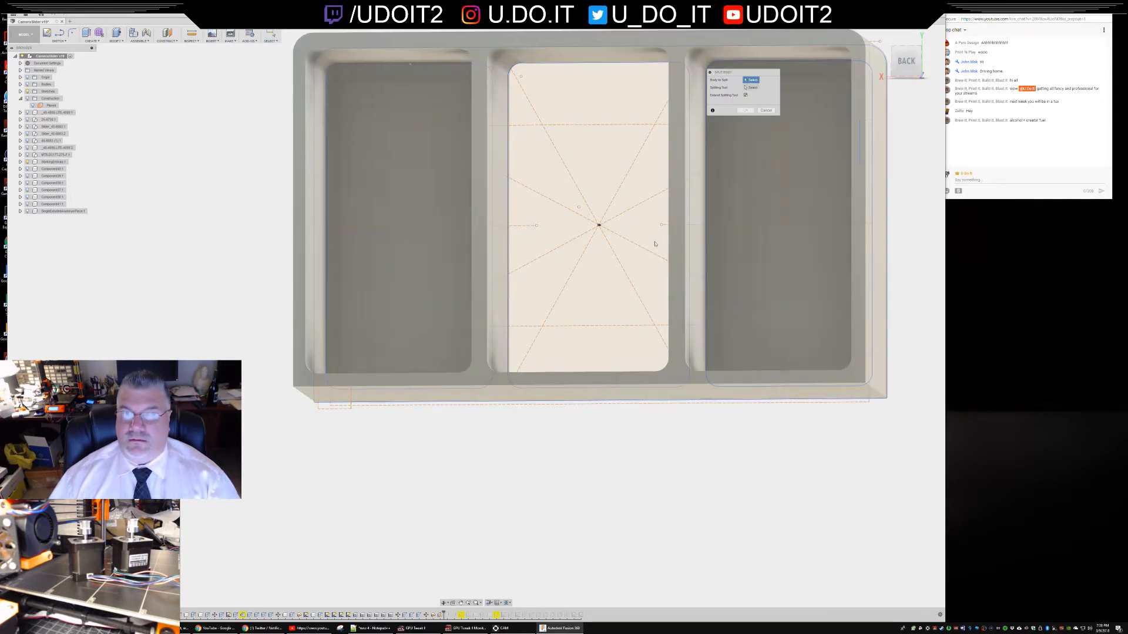
click(678, 225)
click(752, 88)
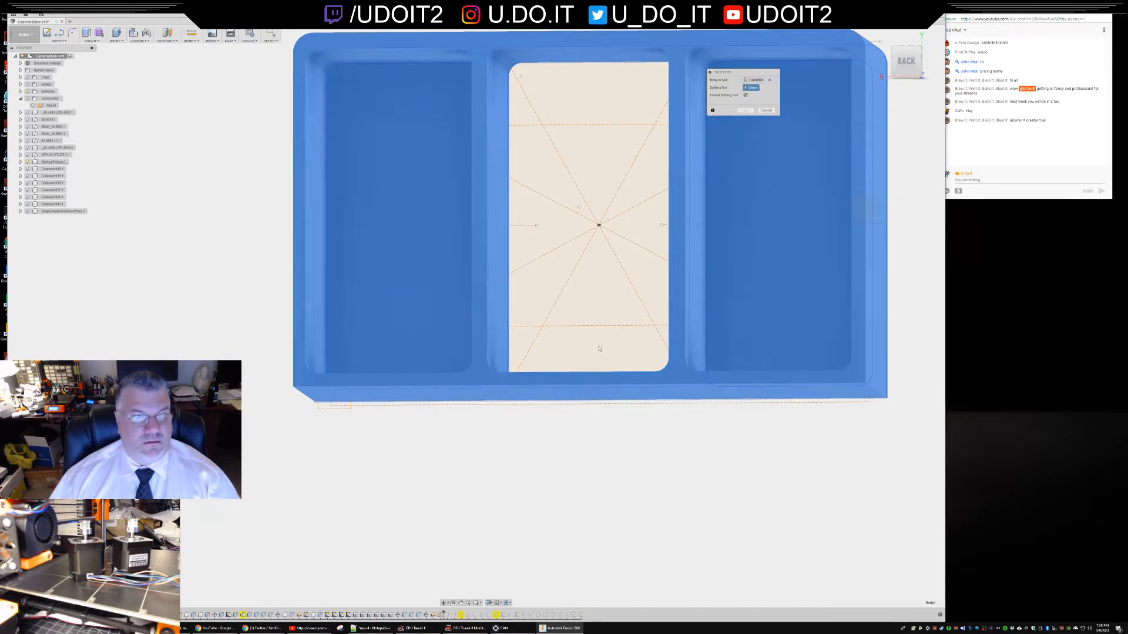
shift+middle_drag(602, 342, 569, 331)
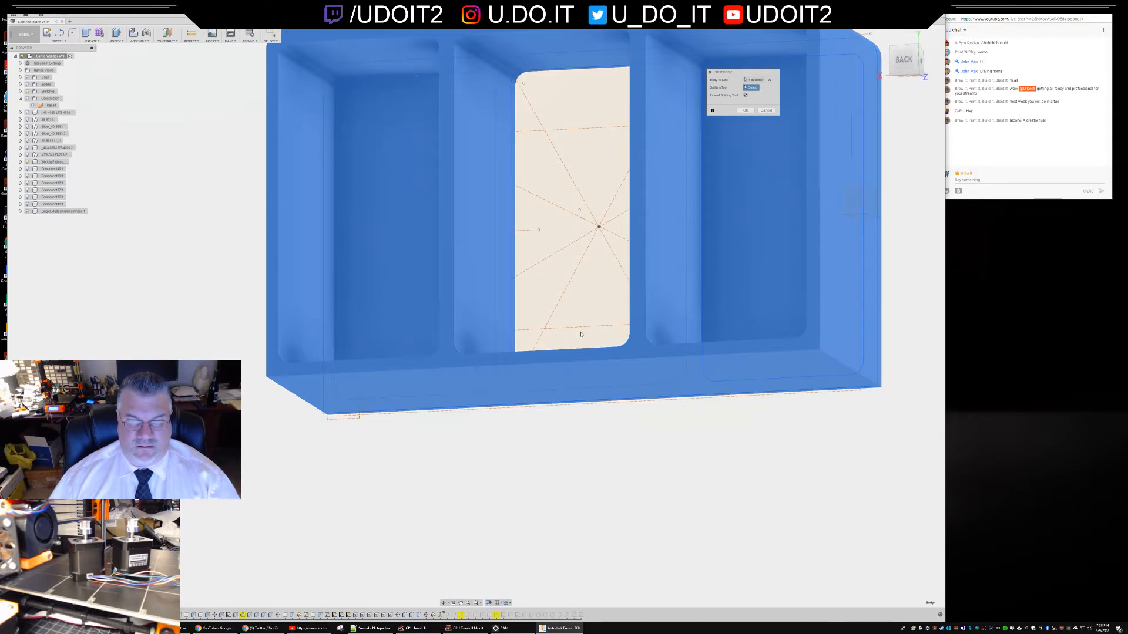
click(51, 105)
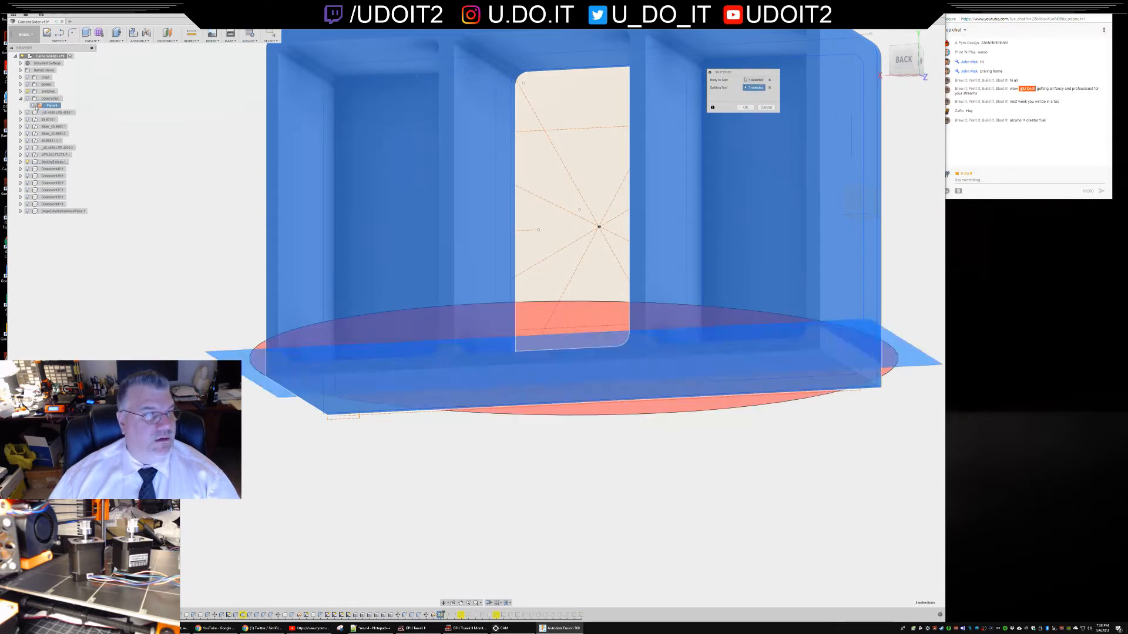
key(Return)
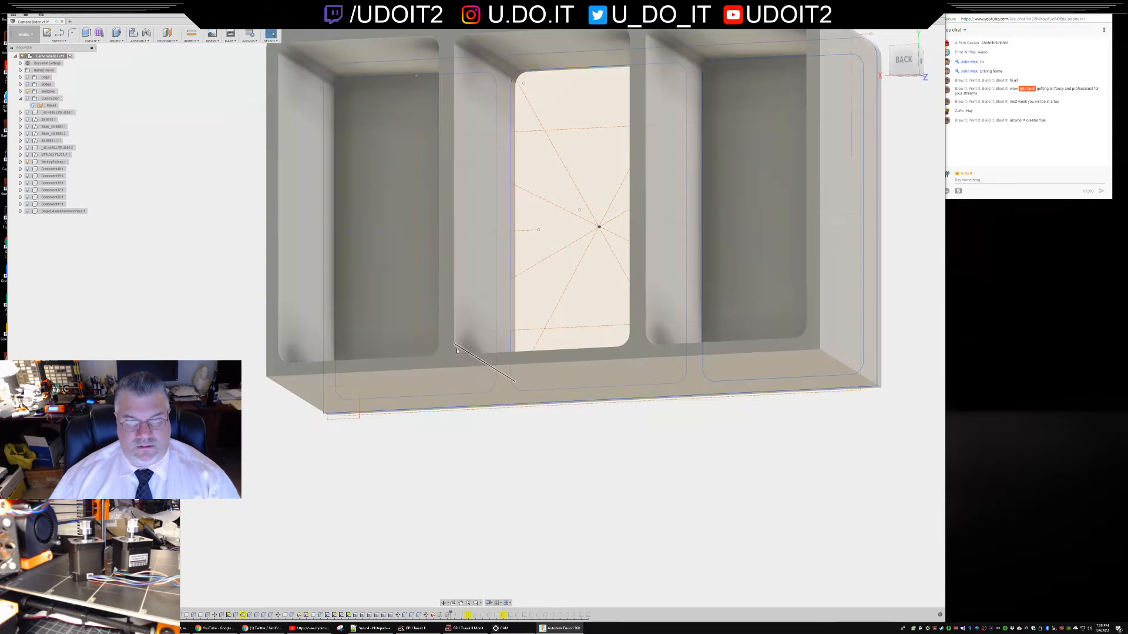
- Split the separated bottom slab using the left divider's face toward the left compartment as the splitting tool
click(442, 351)
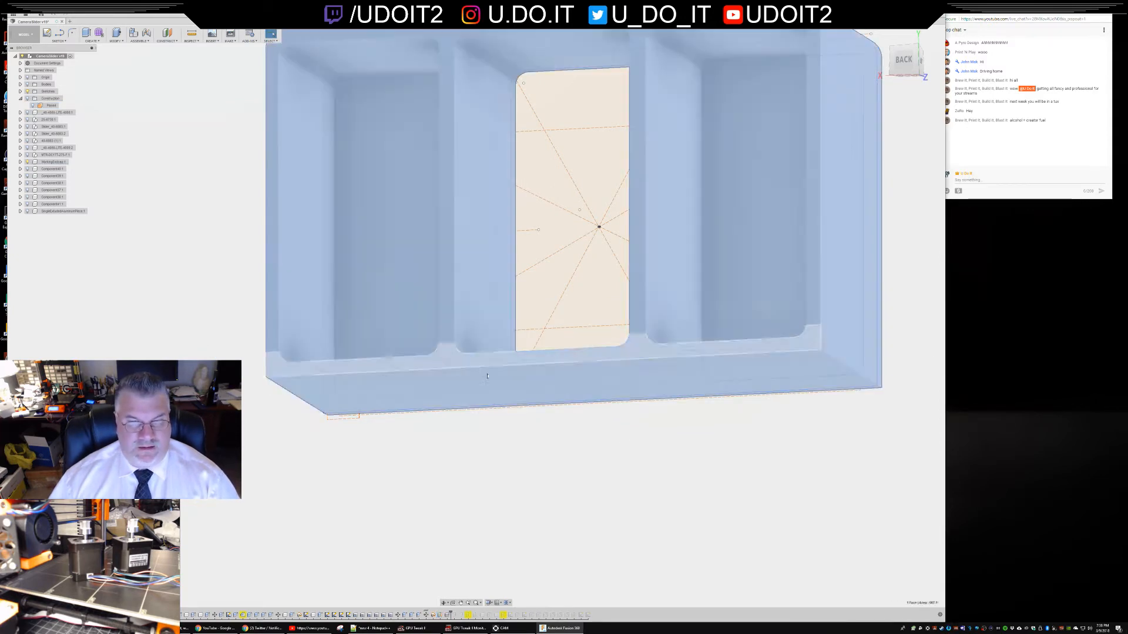
shift+middle_drag(565, 438, 574, 442)
click(574, 442)
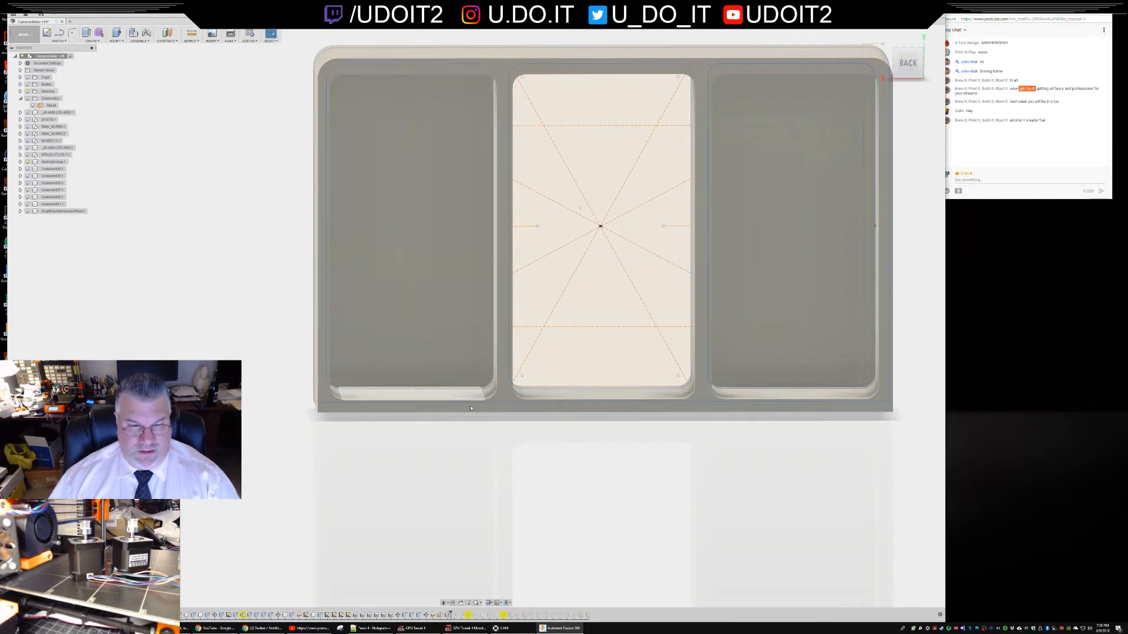
shift+middle_drag(605, 448, 619, 447)
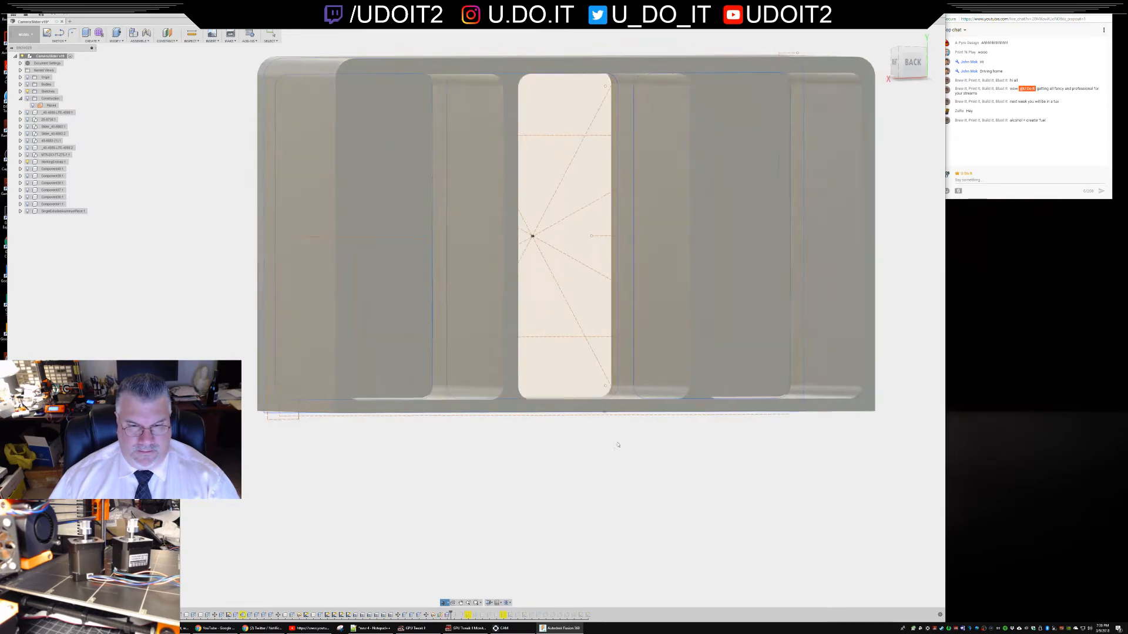
click(479, 327)
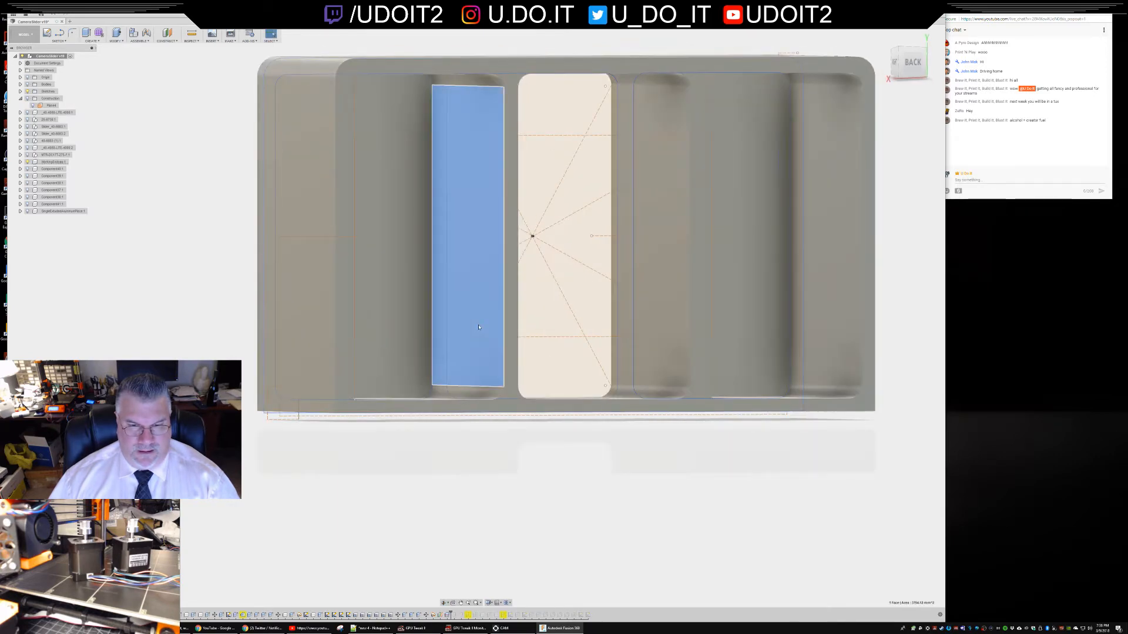
click(479, 408)
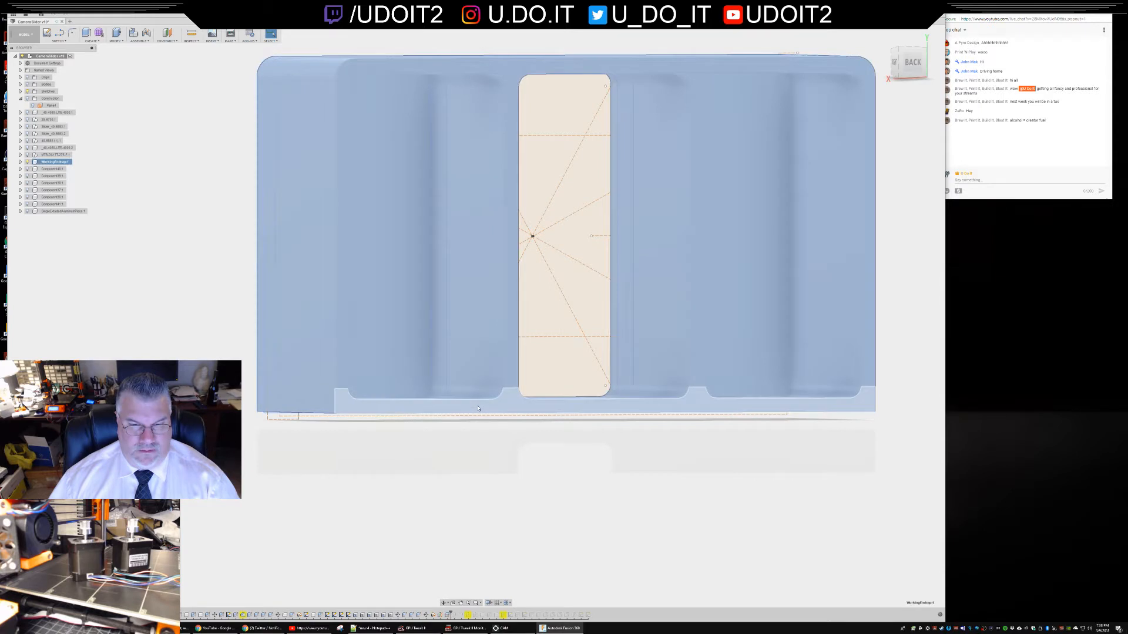
click(597, 463)
double_click(483, 409)
click(117, 37)
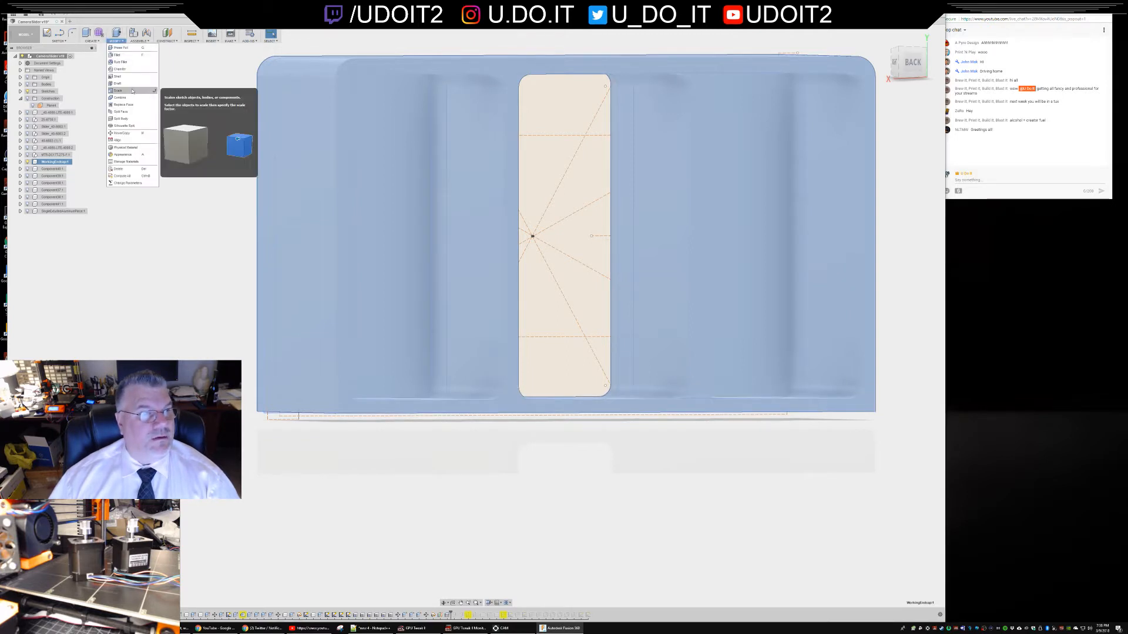
click(132, 121)
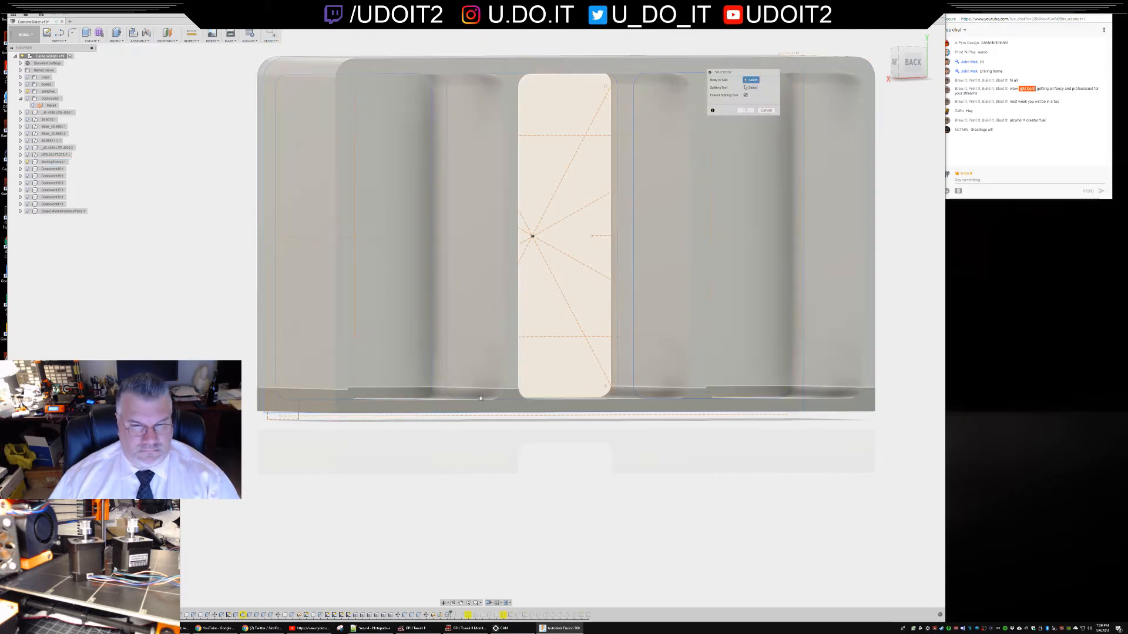
click(480, 412)
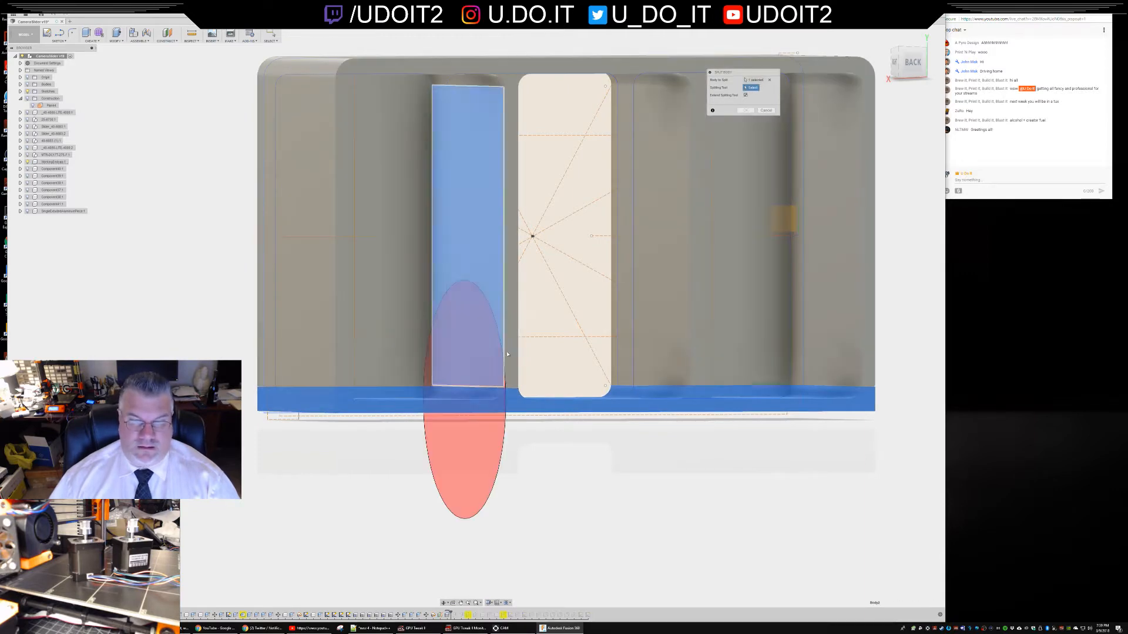
key(Escape)
- Split the remaining bottom slab with the right divider's face toward the right compartment to isolate the middle section
shift+middle_drag(718, 467, 689, 471)
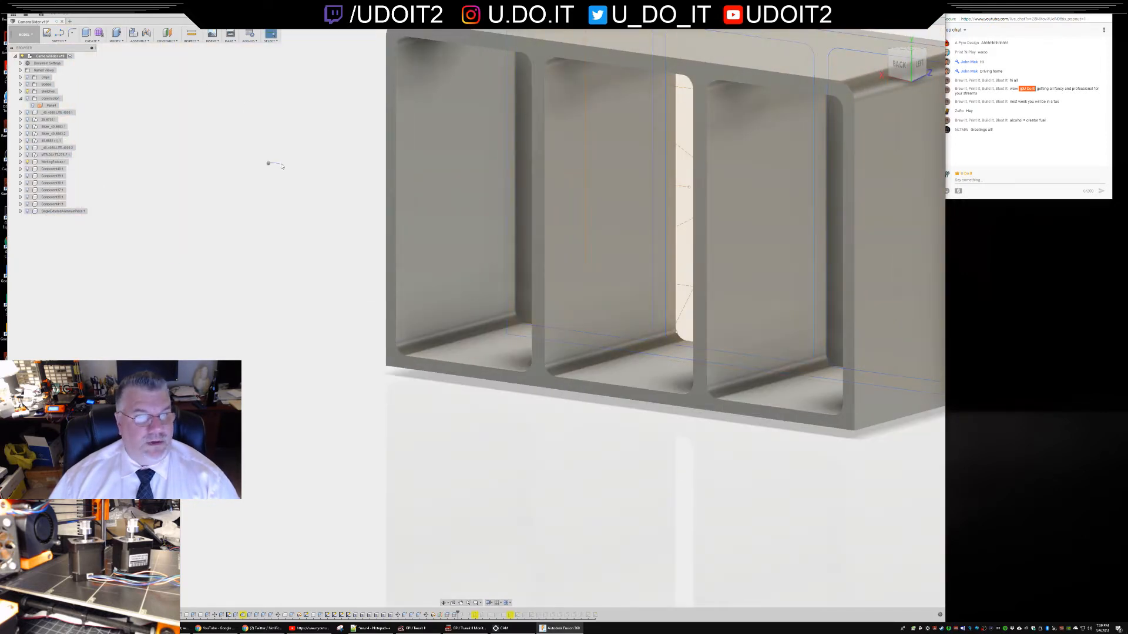
right_click(268, 163)
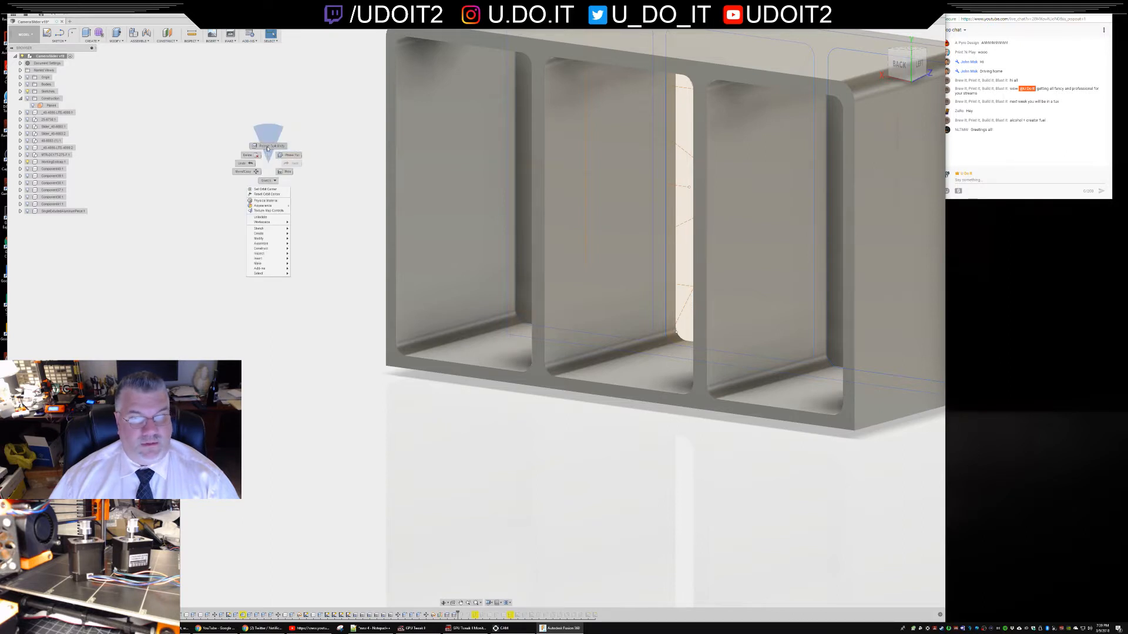
click(267, 146)
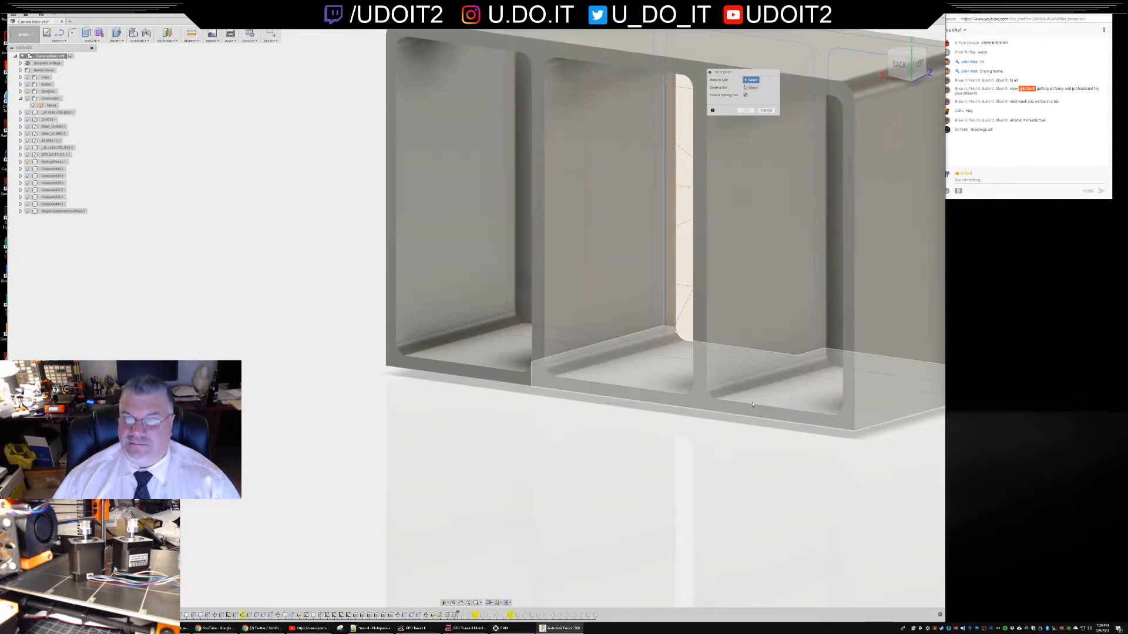
click(752, 405)
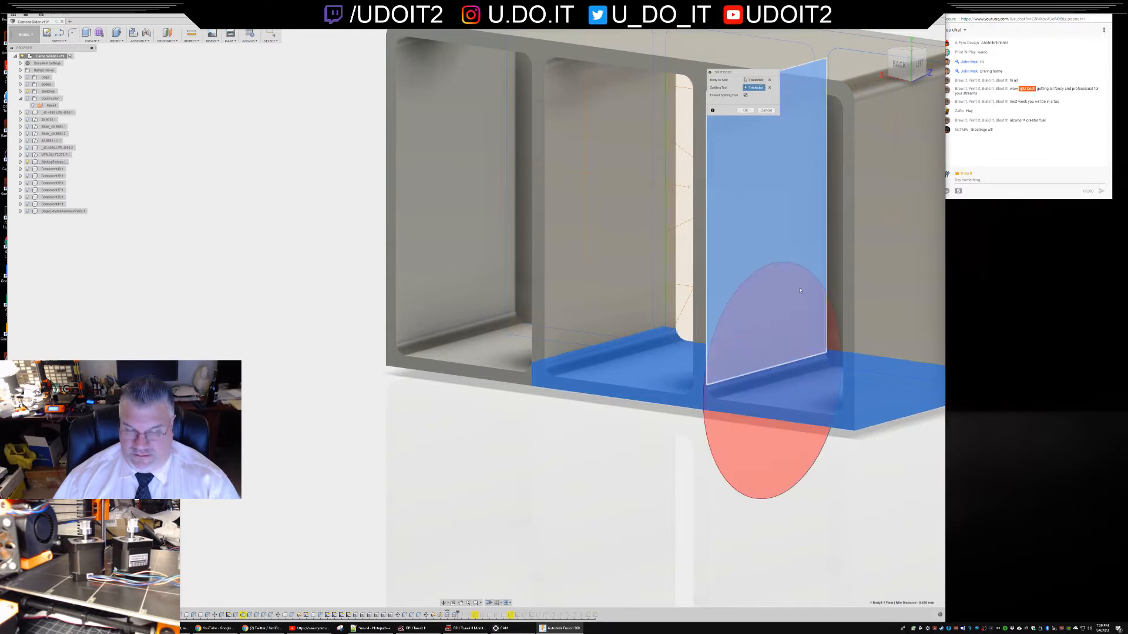
key(Return)
- Extrude the front face of the middle bottom section outward from the holder's open side
shift+middle_drag(716, 450, 738, 453)
click(633, 414)
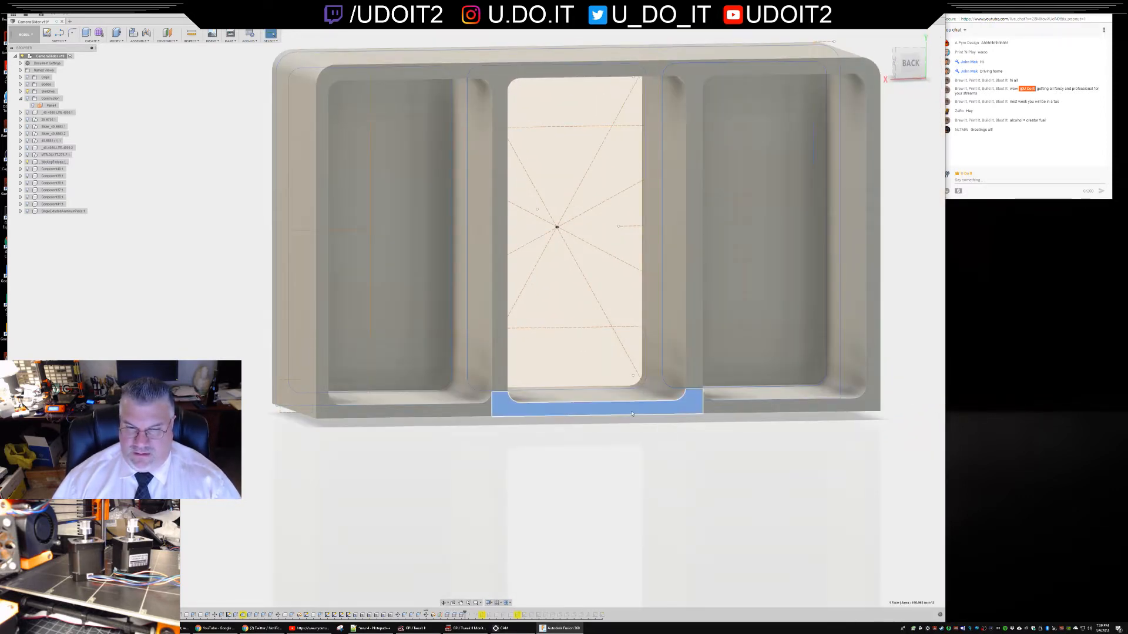
right_click(633, 413)
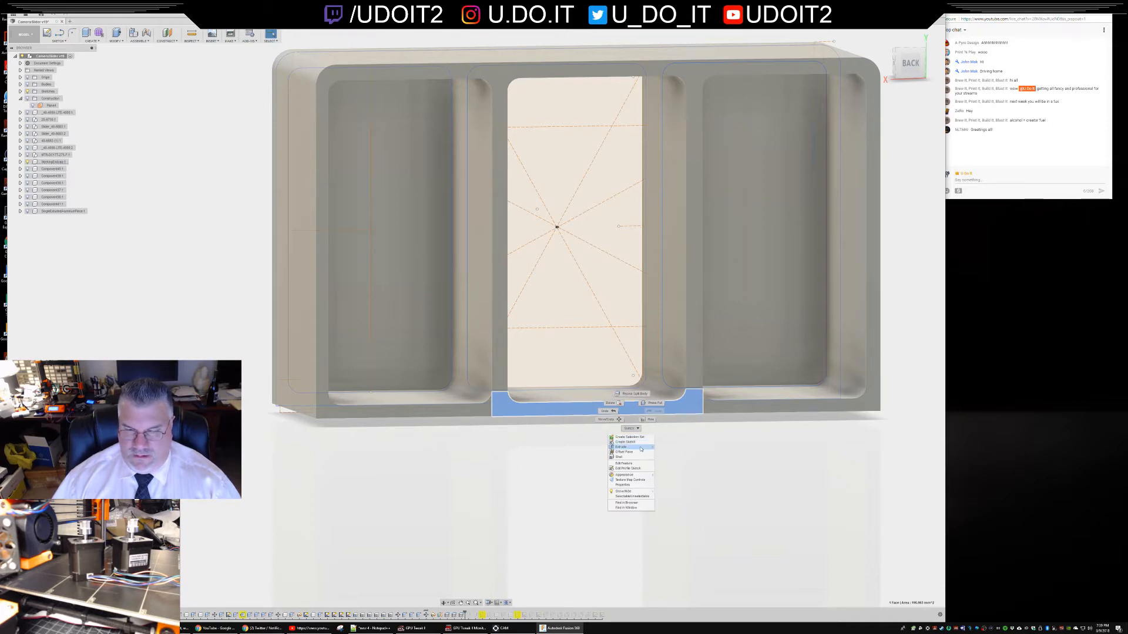
click(641, 449)
shift+middle_drag(721, 450, 783, 448)
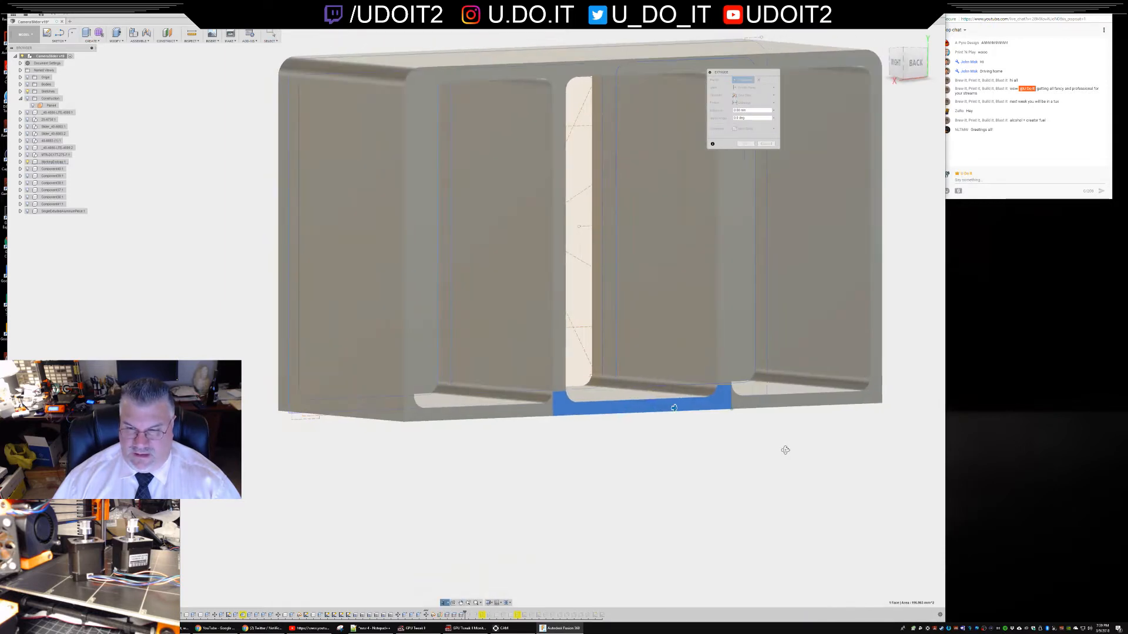
drag(679, 414, 780, 443)
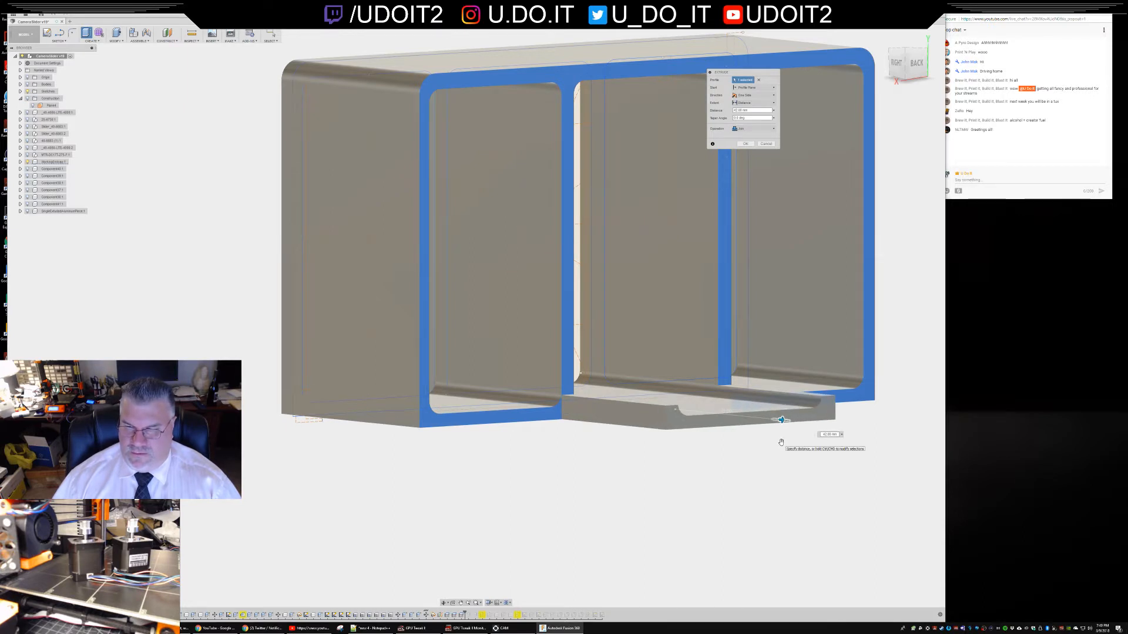
click(830, 434)
key(Return)
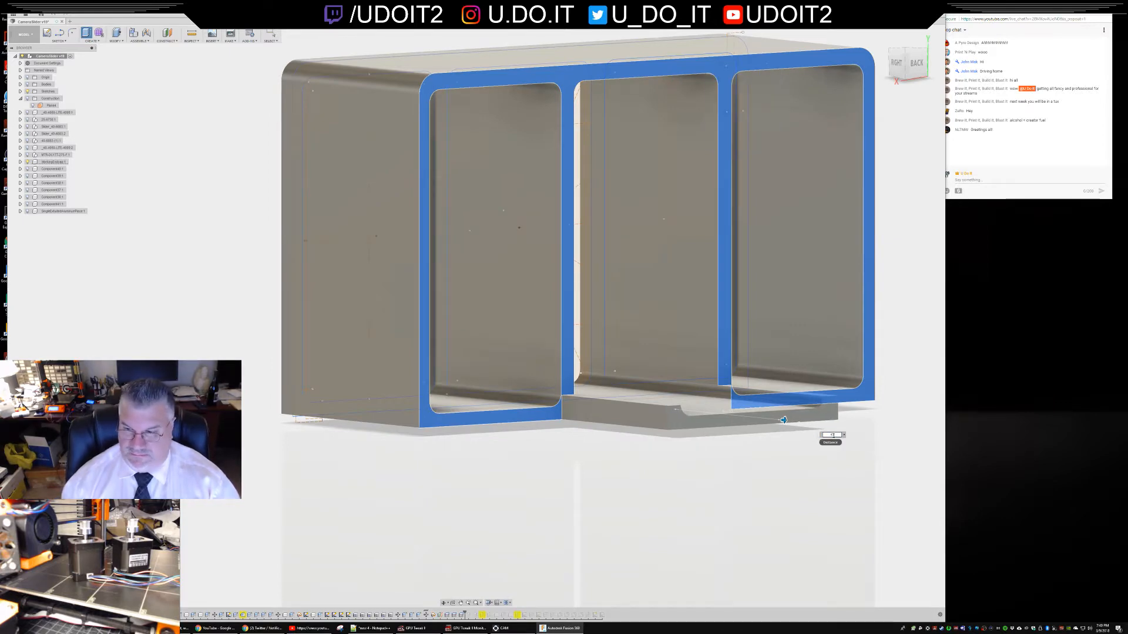
- Try to rotate the top face of the extended floor's left rail about its short outer-end edge
mouse_move(776, 509)
shift+middle_down()
mouse_move(750, 521)
mouse_move(780, 518)
shift+middle_up()
shift+middle_drag(649, 496, 619, 507)
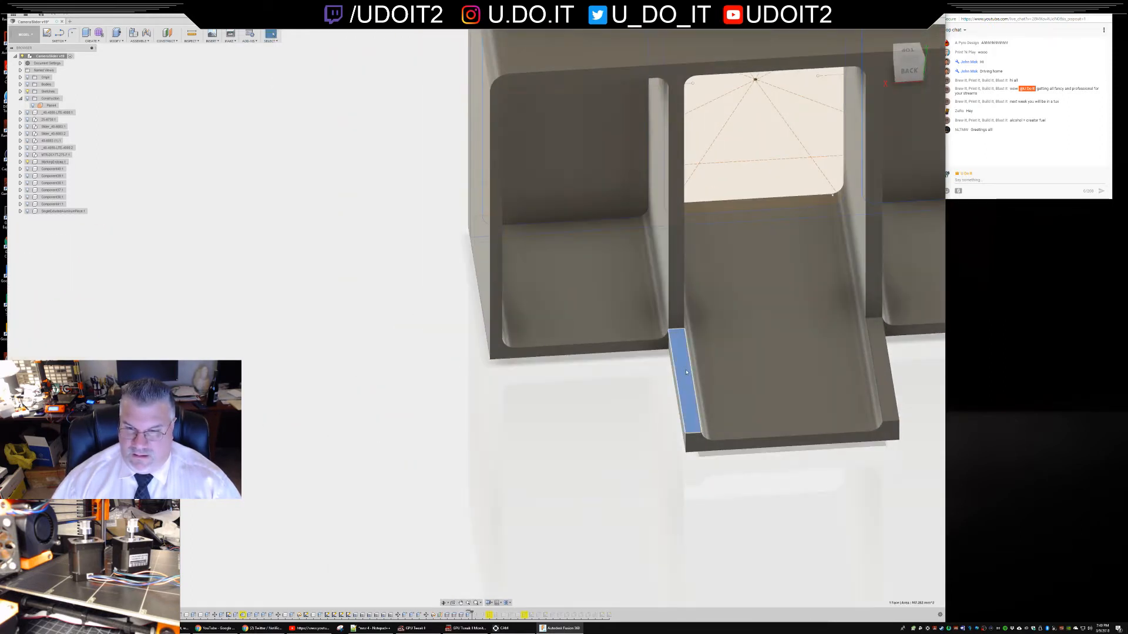
right_click(686, 372)
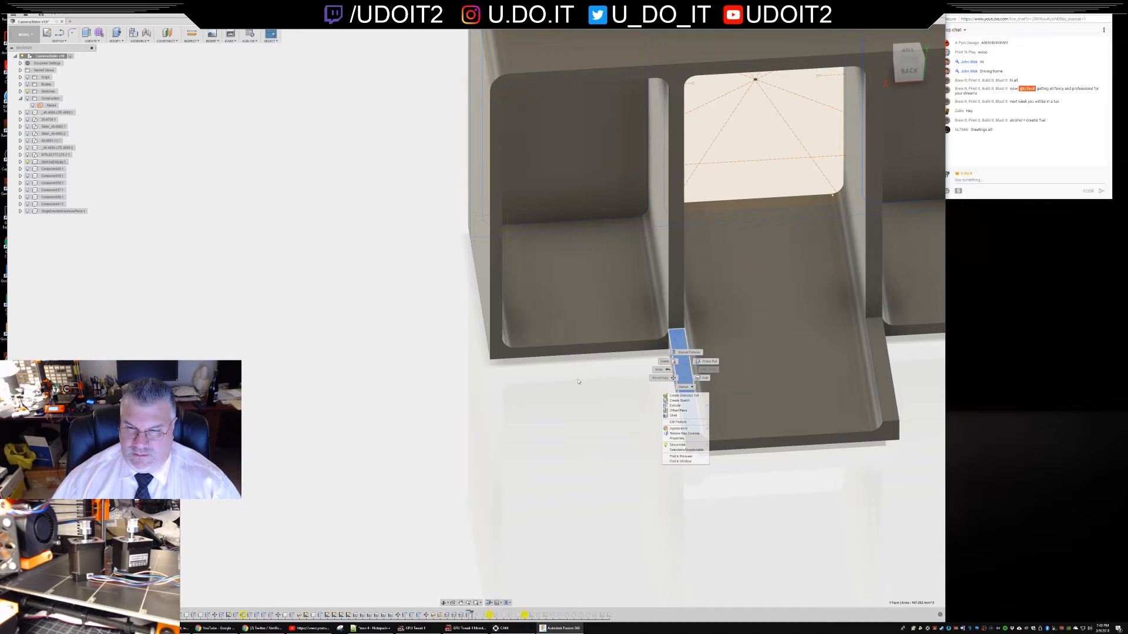
scroll(693, 385, up, 10)
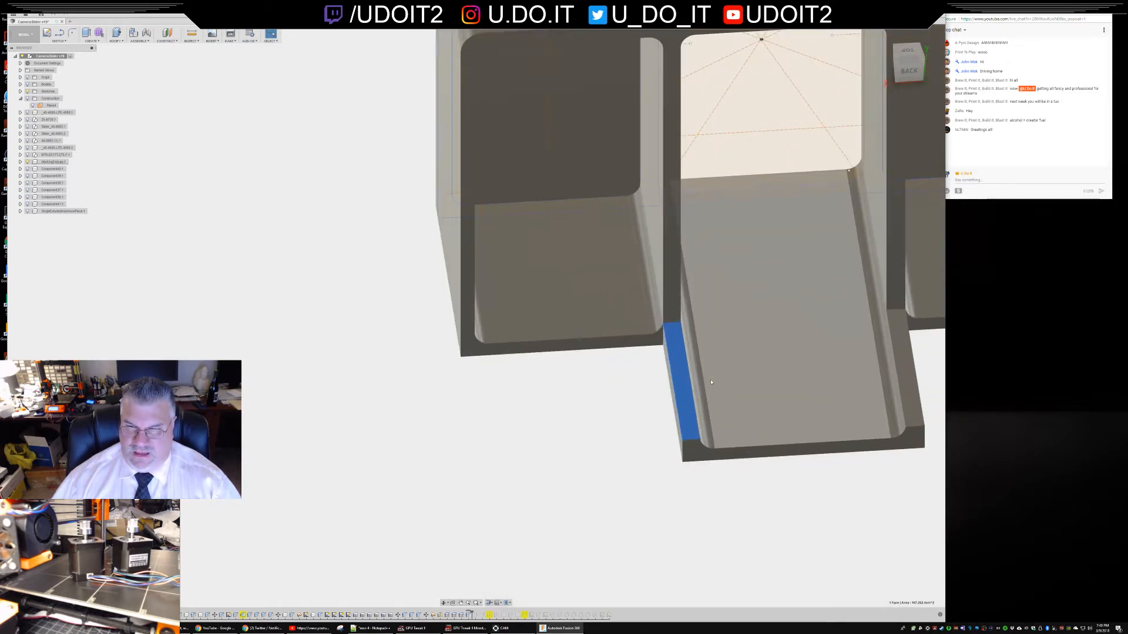
scroll(712, 382, up, 3)
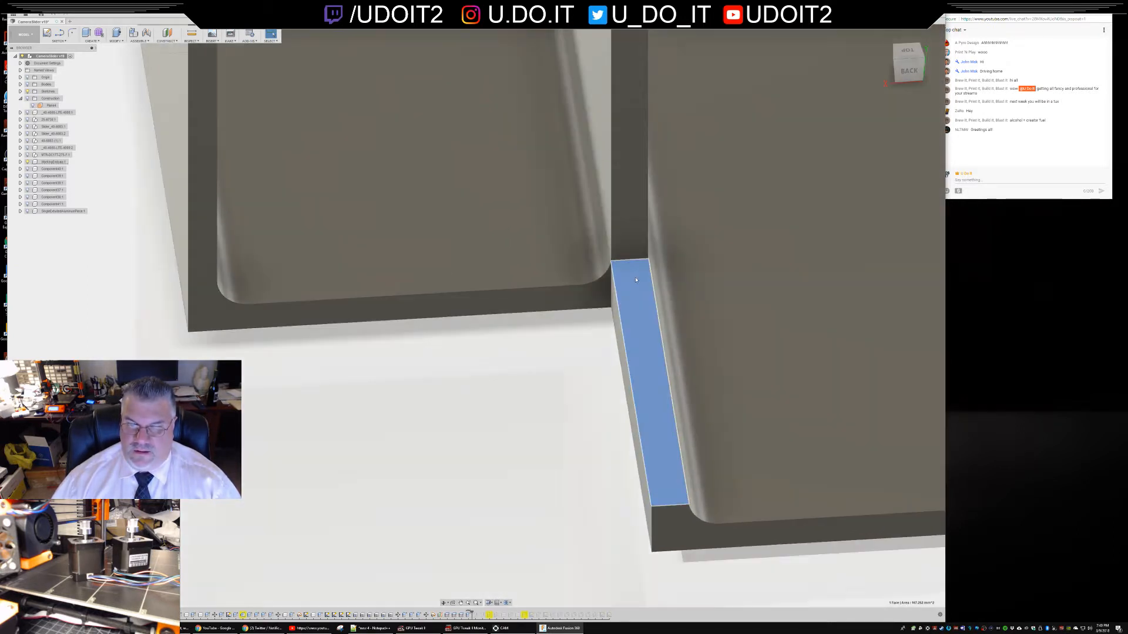
right_click(636, 280)
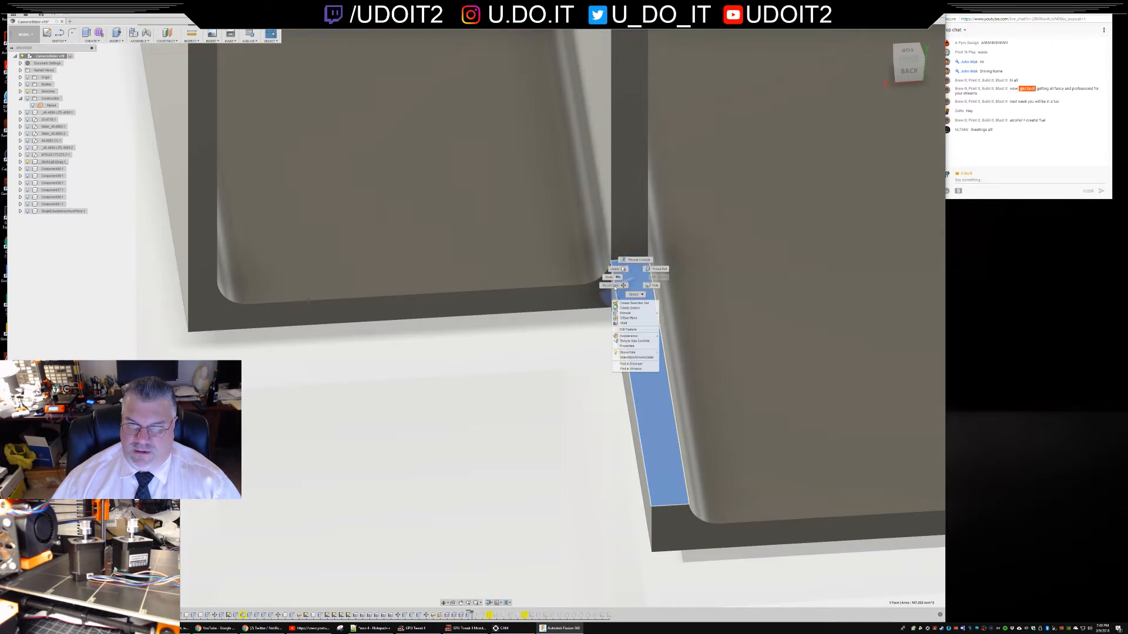
click(705, 275)
key(m)
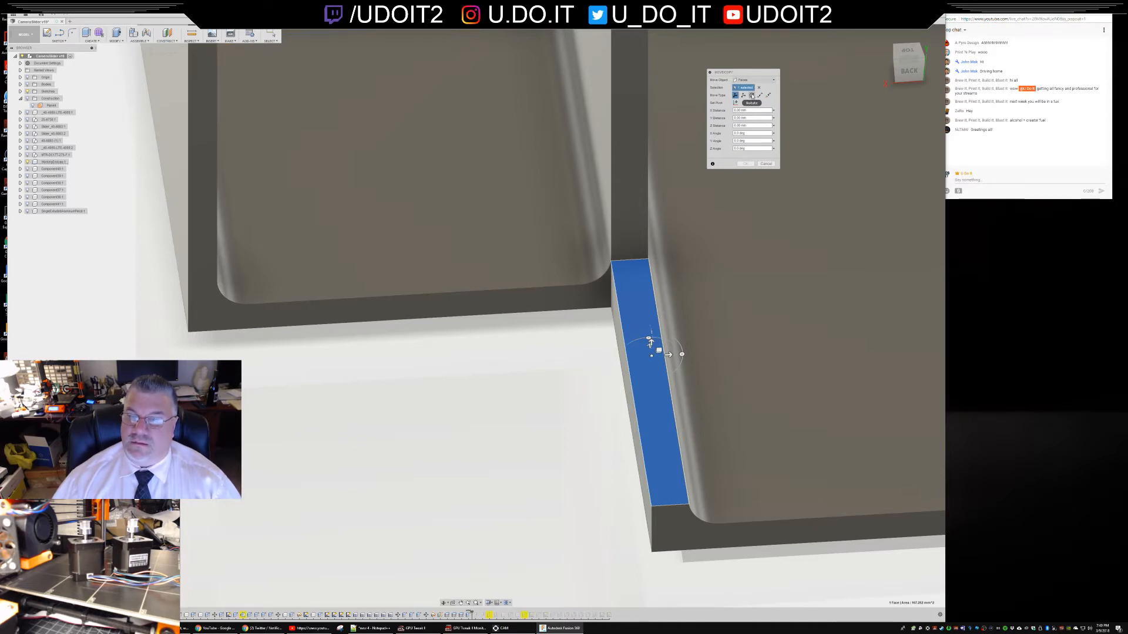
click(752, 95)
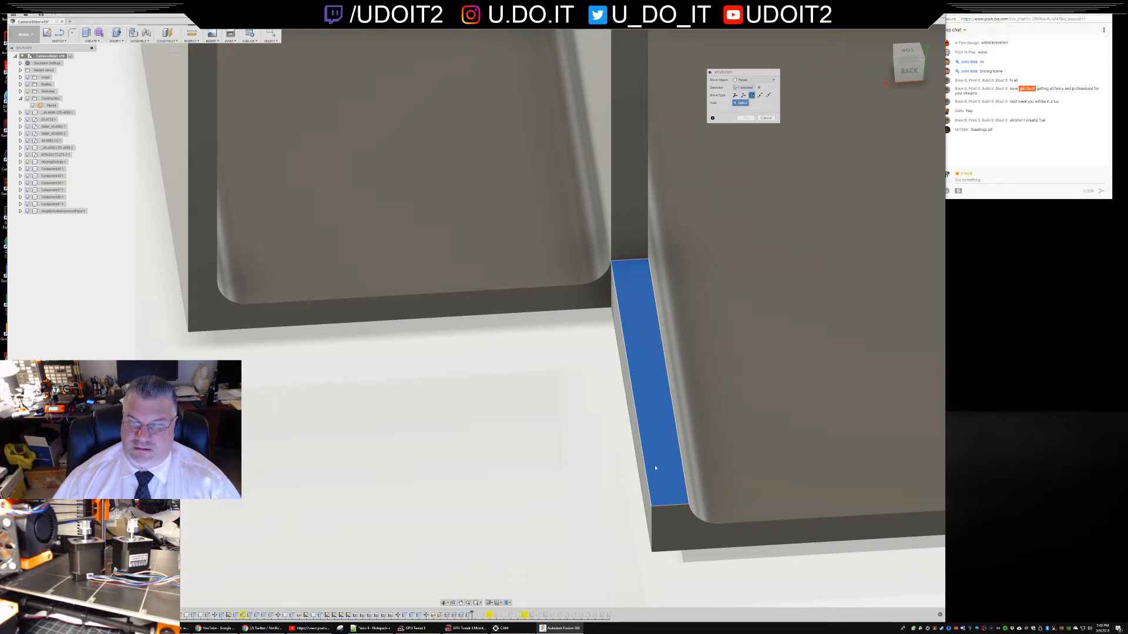
click(669, 508)
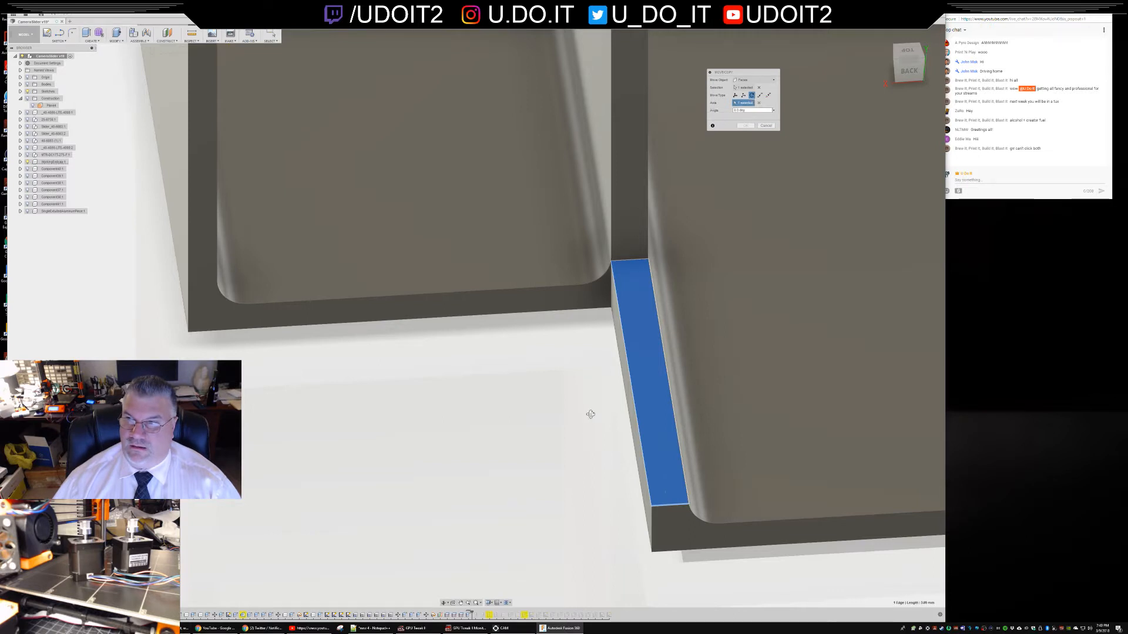
shift+middle_drag(590, 414, 623, 370)
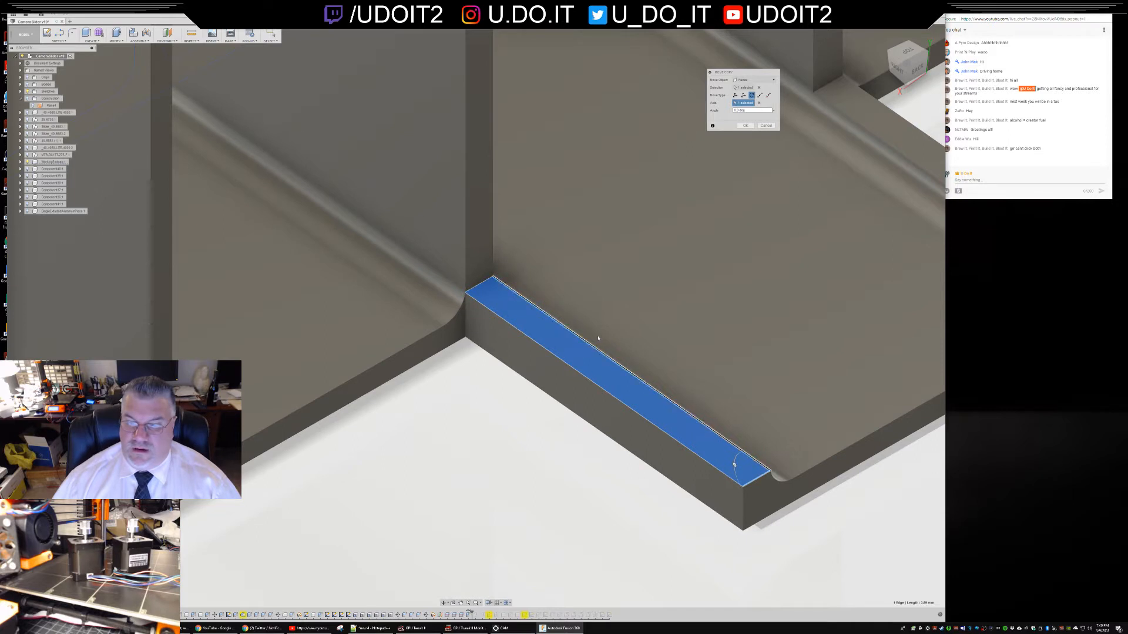
drag(733, 464, 713, 432)
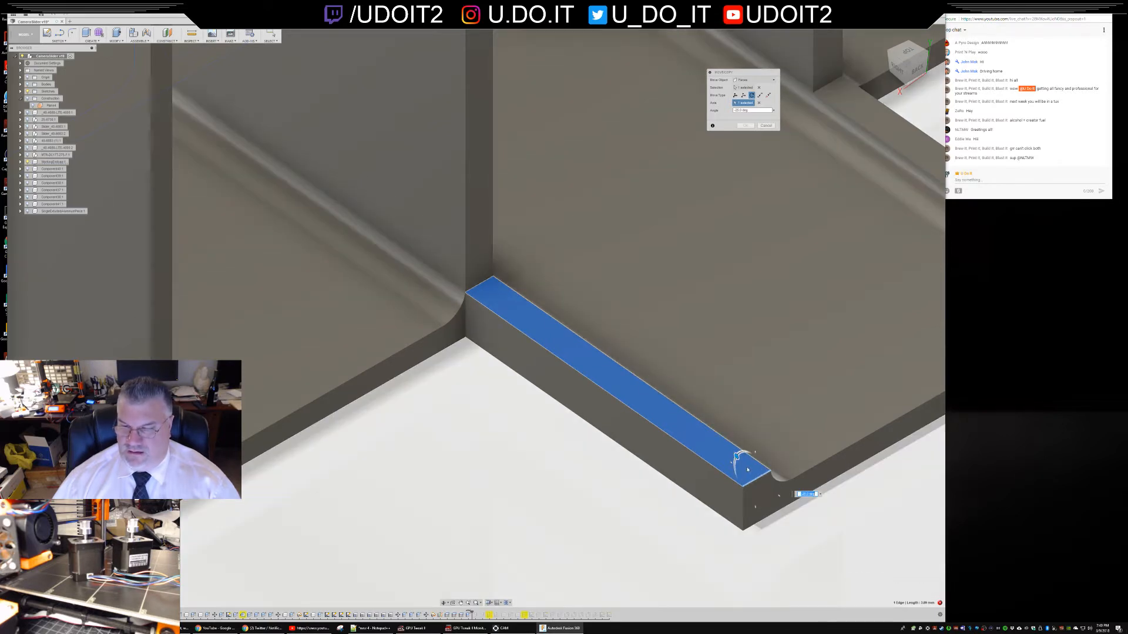
key(Return)
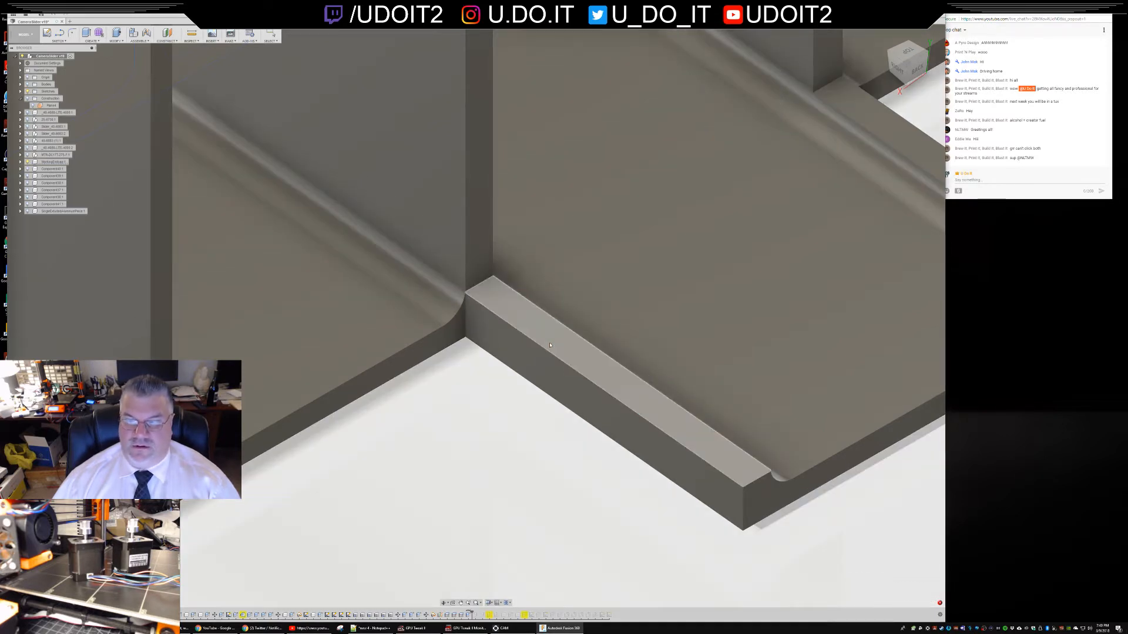
- Try to extrude the top face of the extended floor's left rail upward
click(585, 356)
right_click(575, 353)
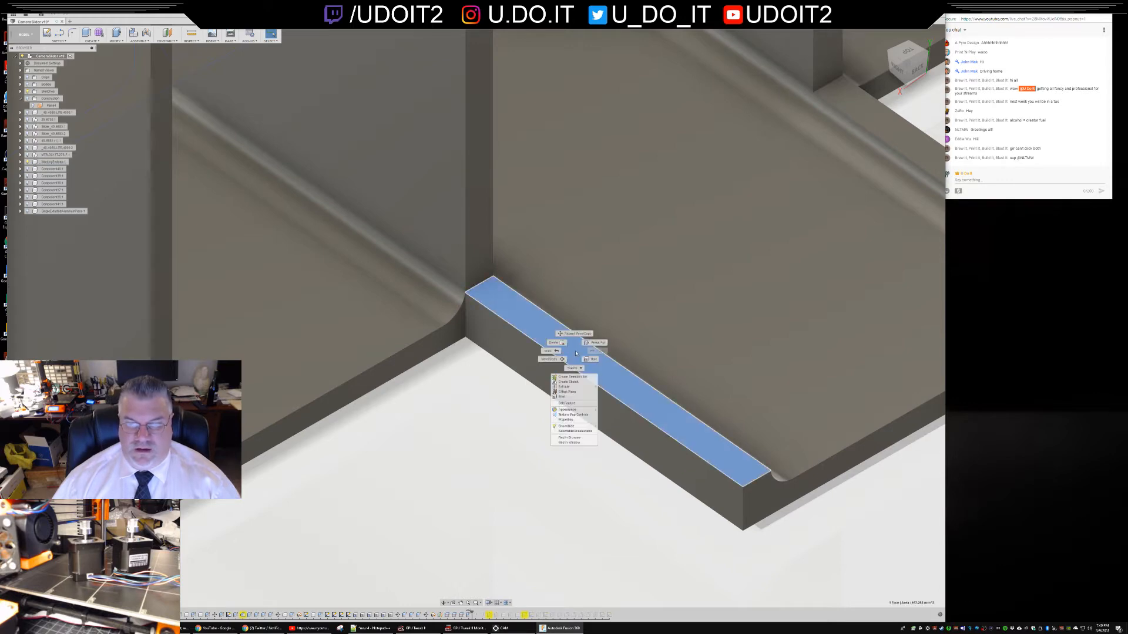
click(573, 387)
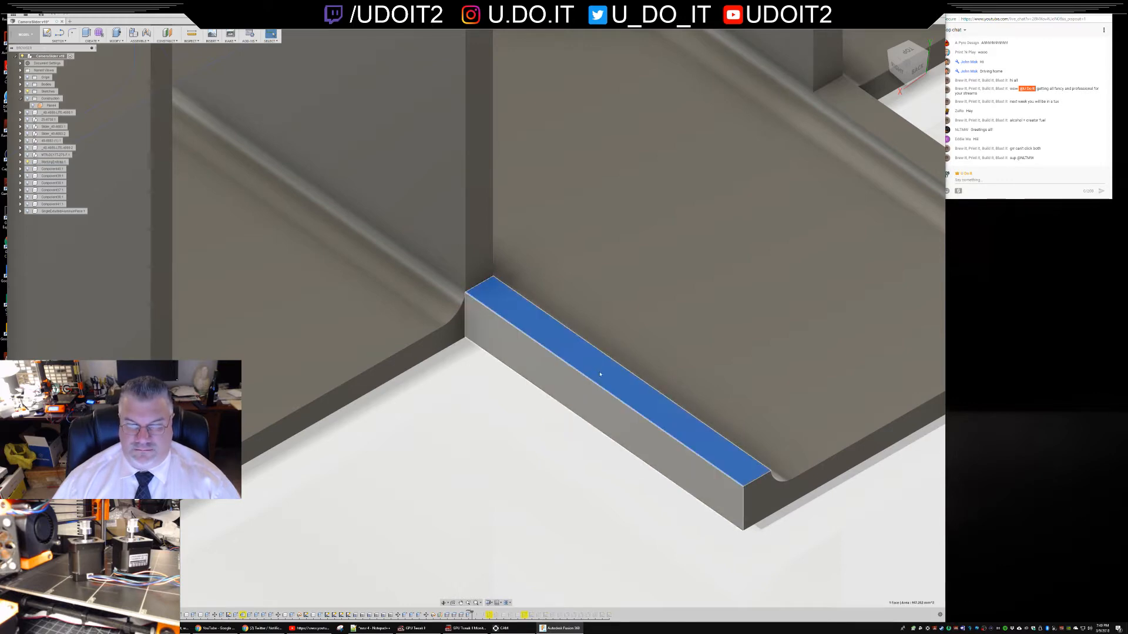
drag(587, 339, 597, 294)
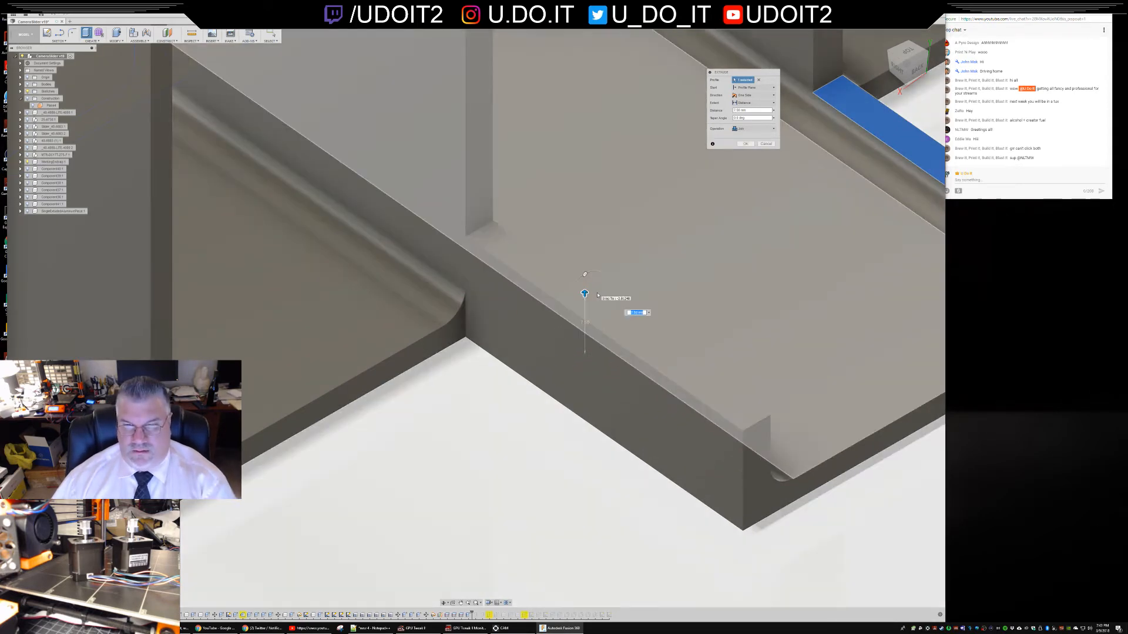
key(Return)
click(661, 417)
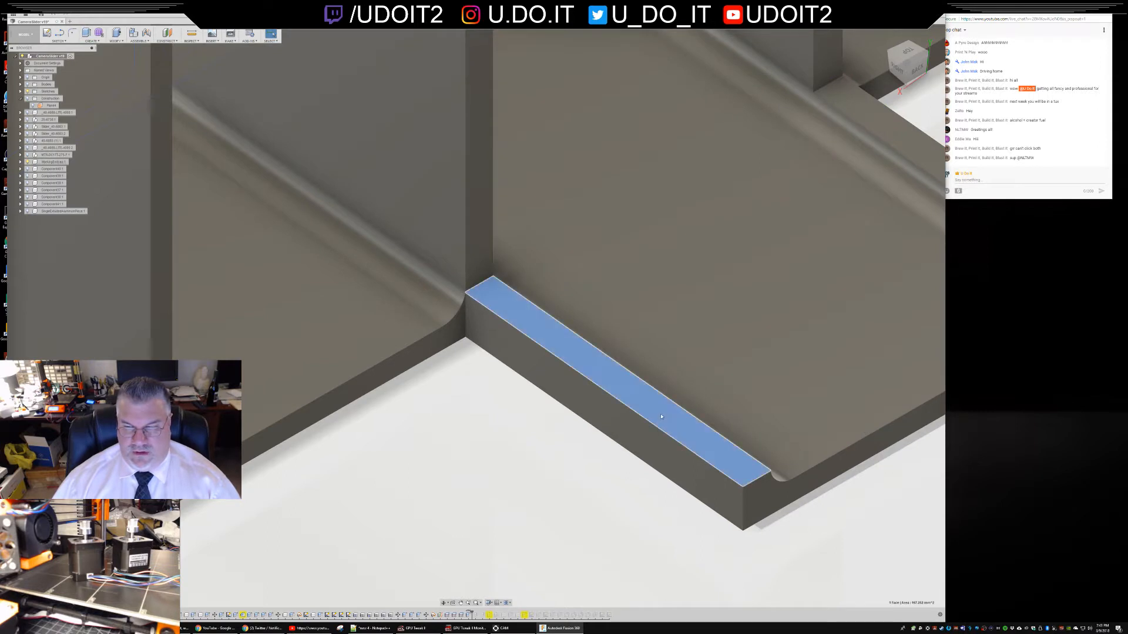
right_click(661, 416)
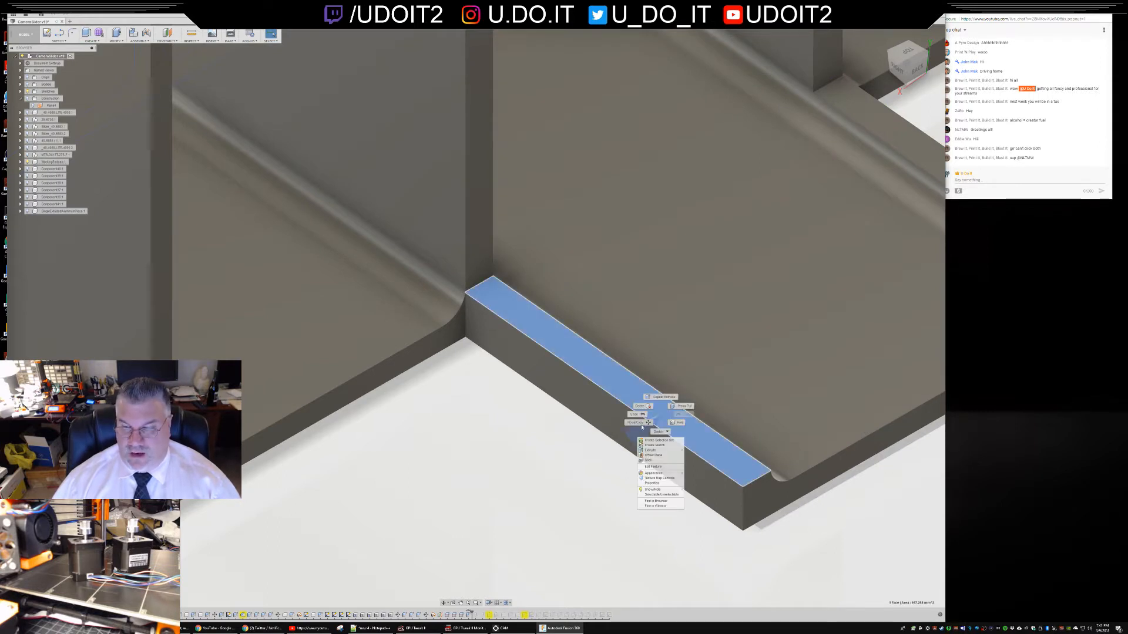
click(872, 528)
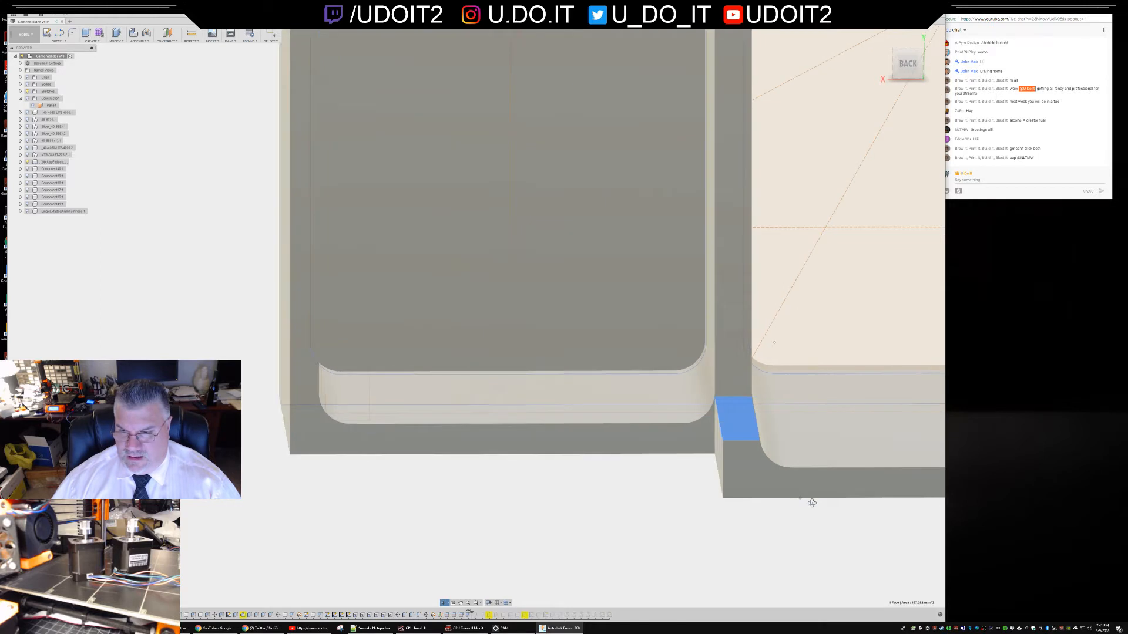
click(758, 457)
right_click(734, 416)
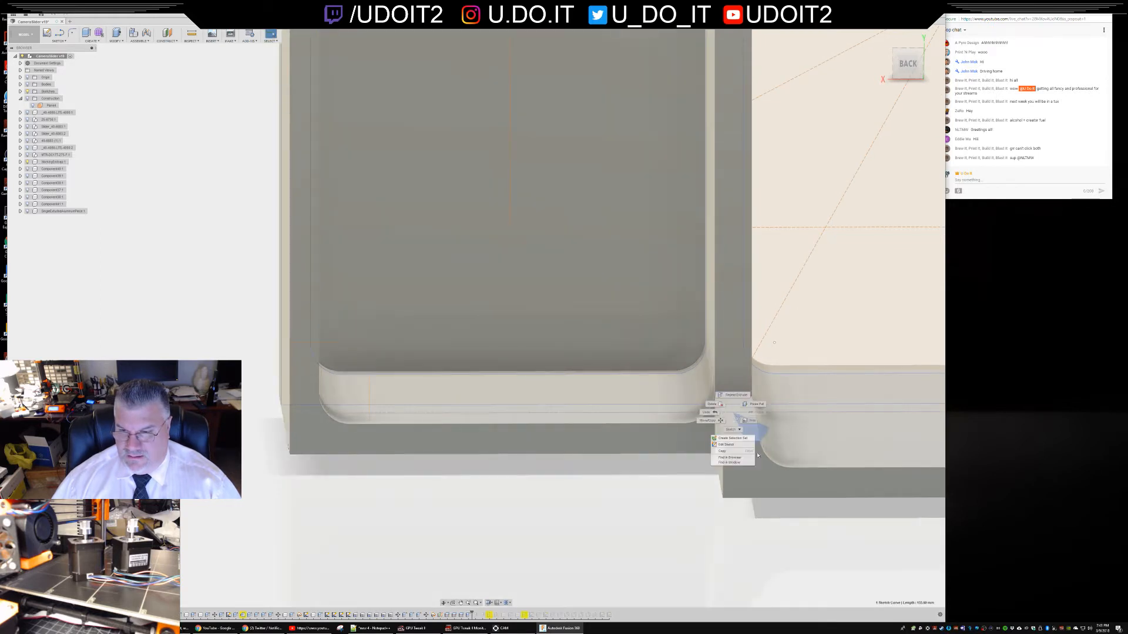
click(783, 491)
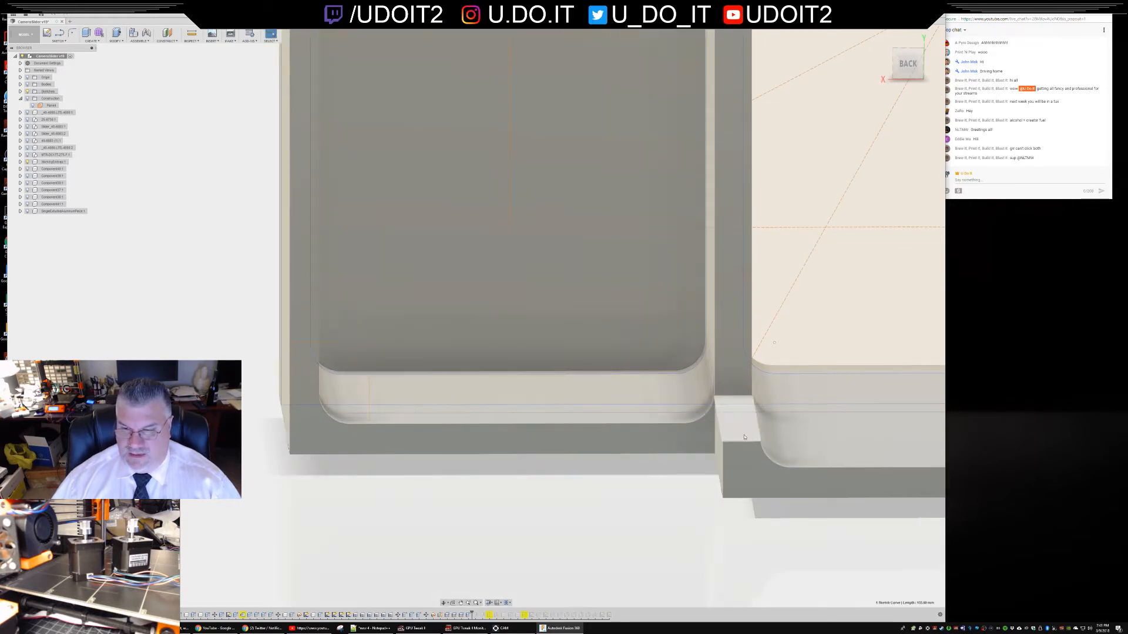
- Try to tilt the left rail's top face with the free-move rotation handle
click(743, 438)
right_click(744, 437)
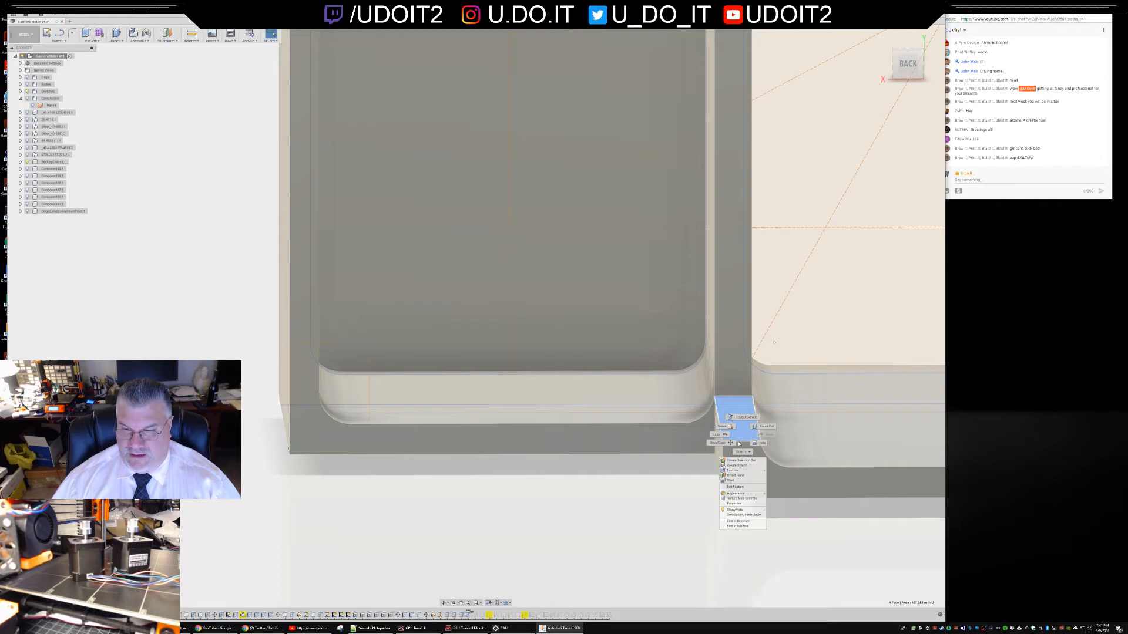
click(720, 443)
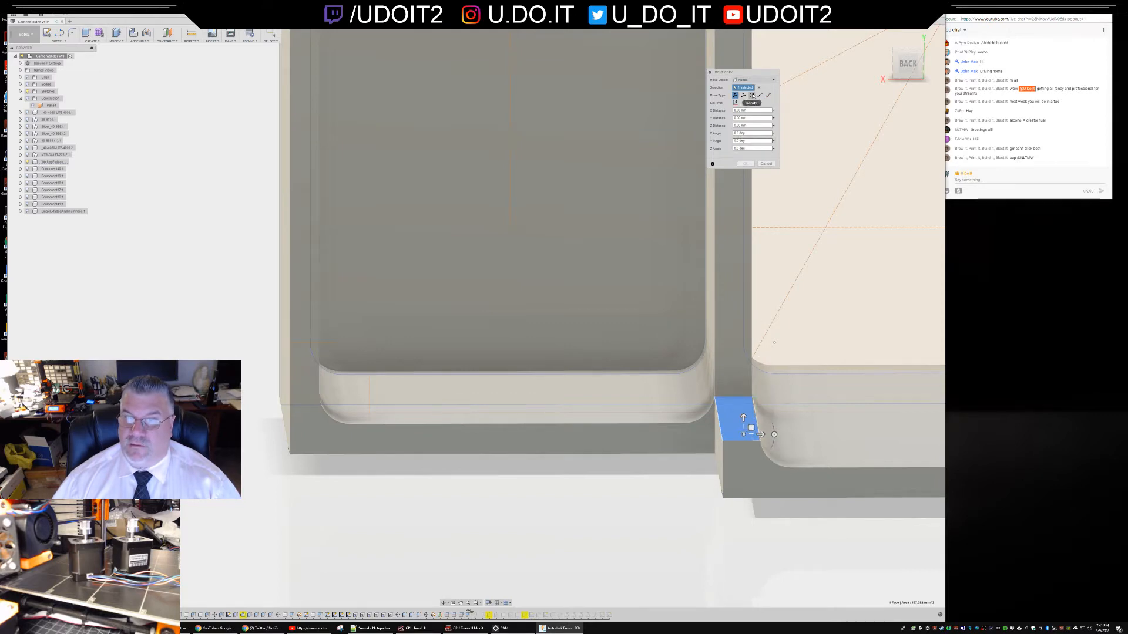
shift+middle_drag(699, 440, 774, 487)
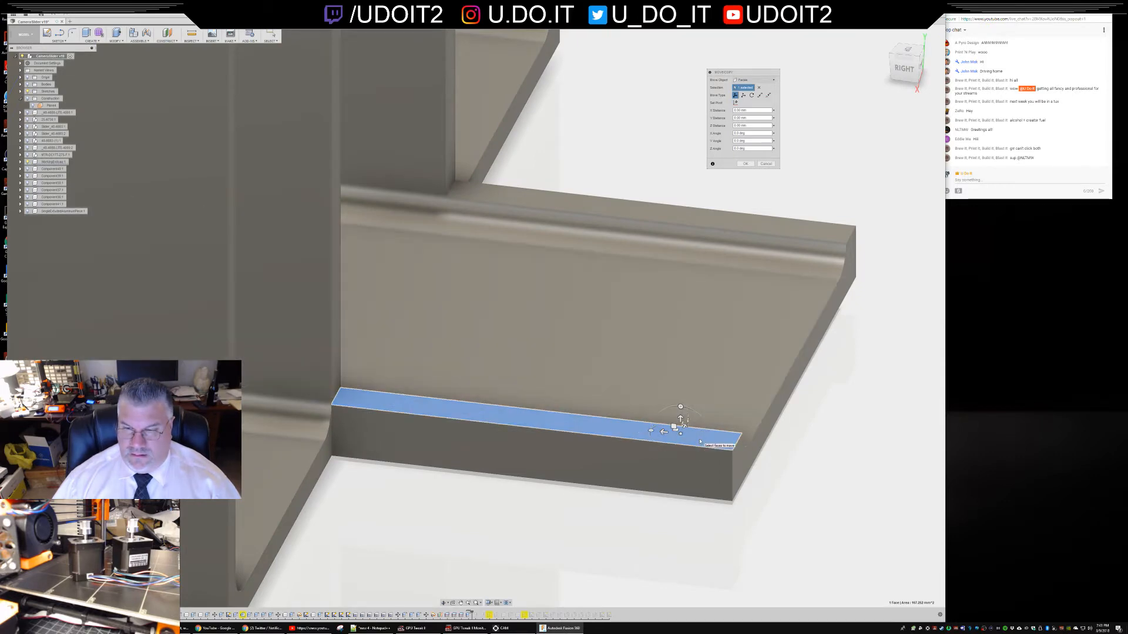
drag(681, 407, 740, 440)
key(Return)
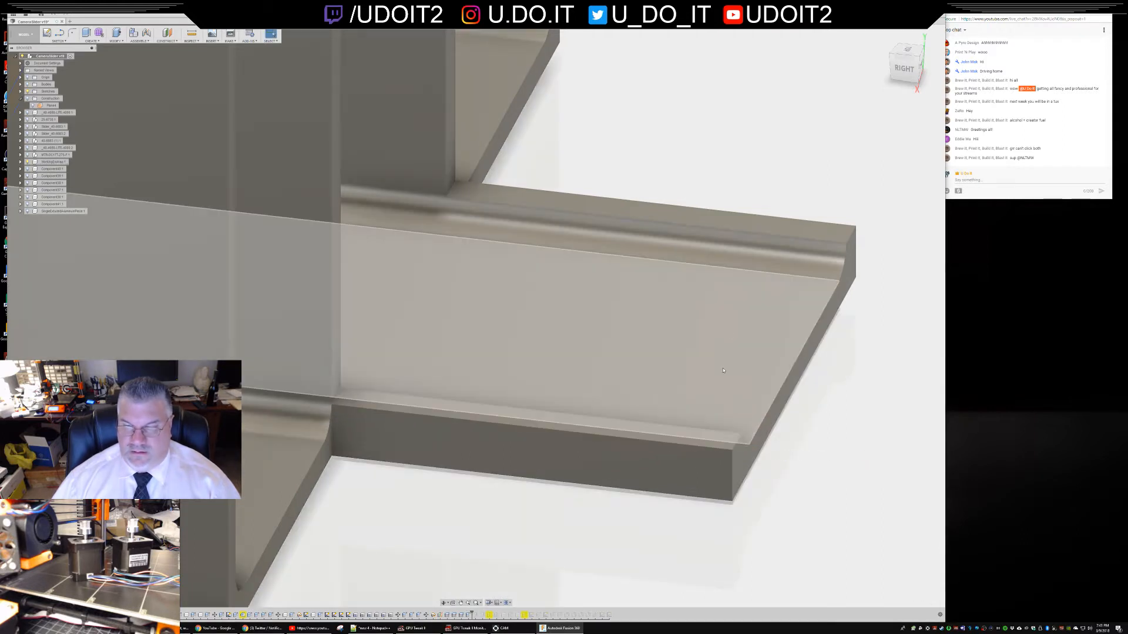
- Try to rotate the left rail's top face about its short outer-end edge with the Rotate move type
right_click(660, 436)
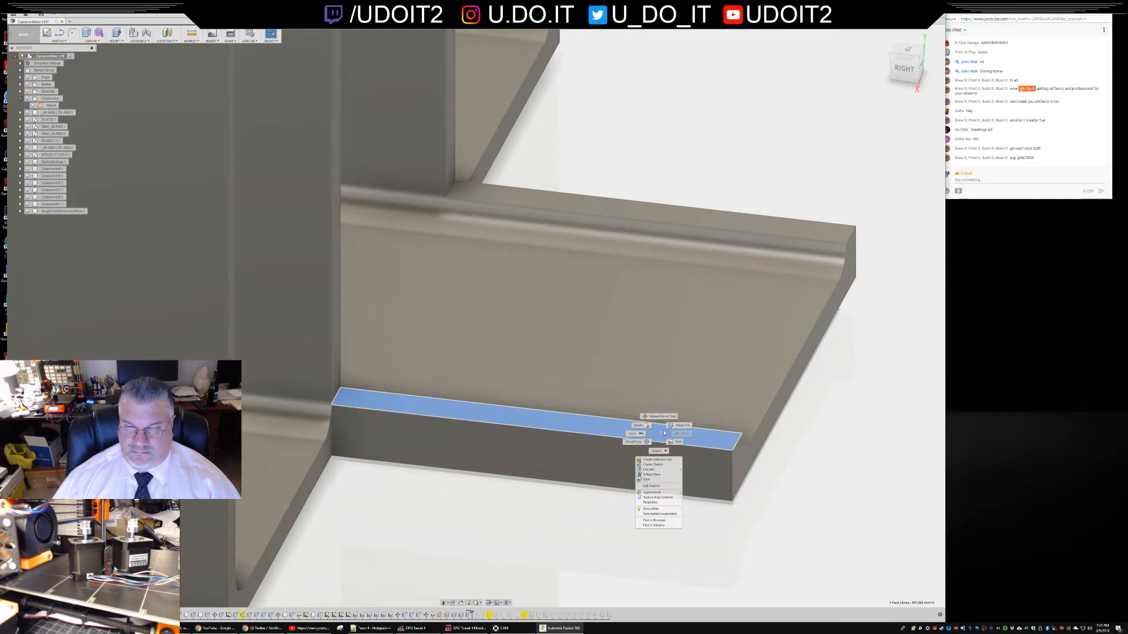
click(636, 442)
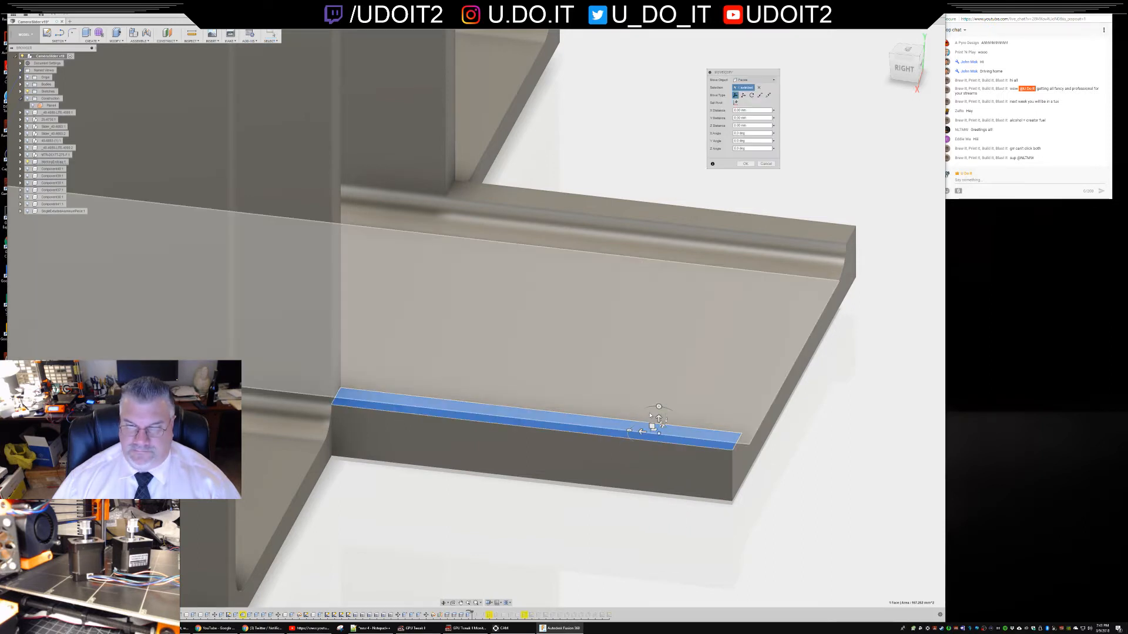
click(750, 96)
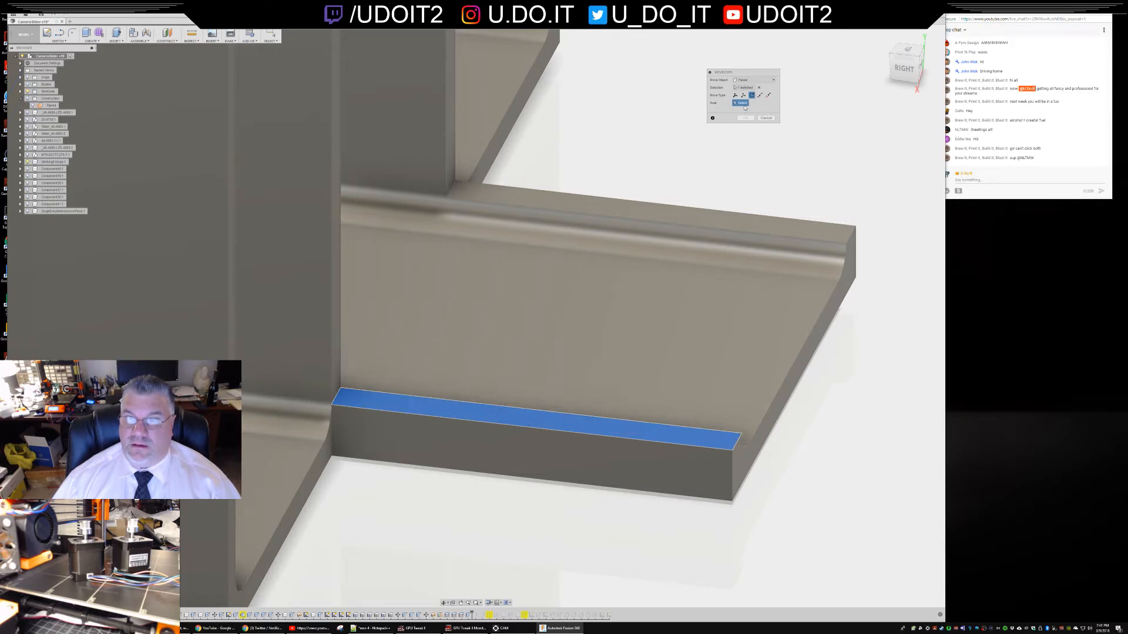
click(736, 450)
drag(706, 445, 705, 438)
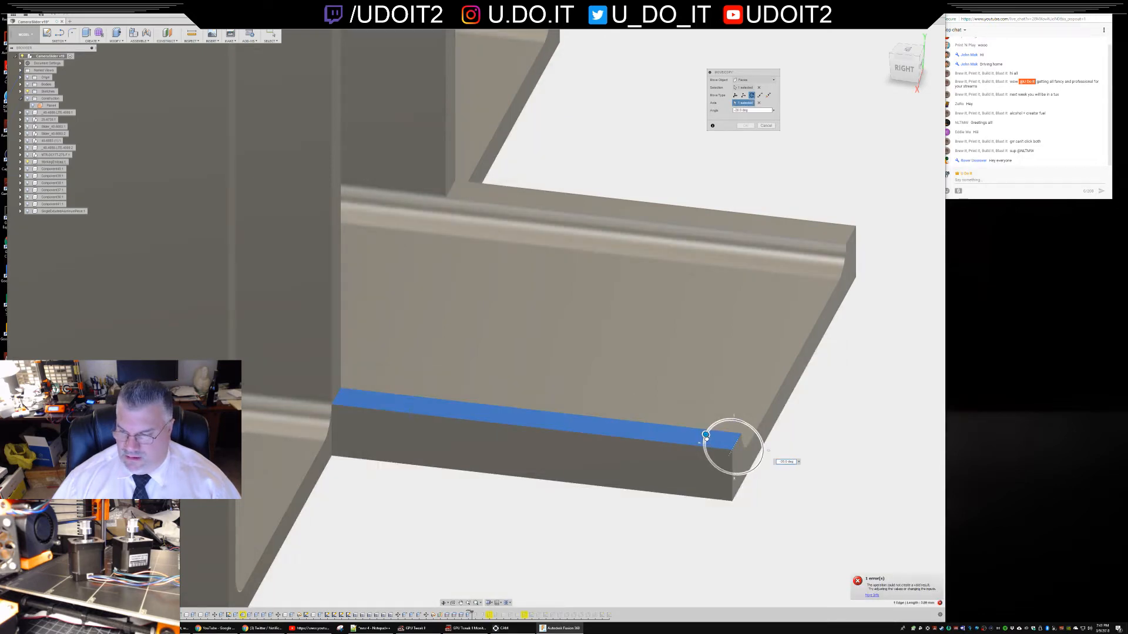
drag(705, 435, 698, 444)
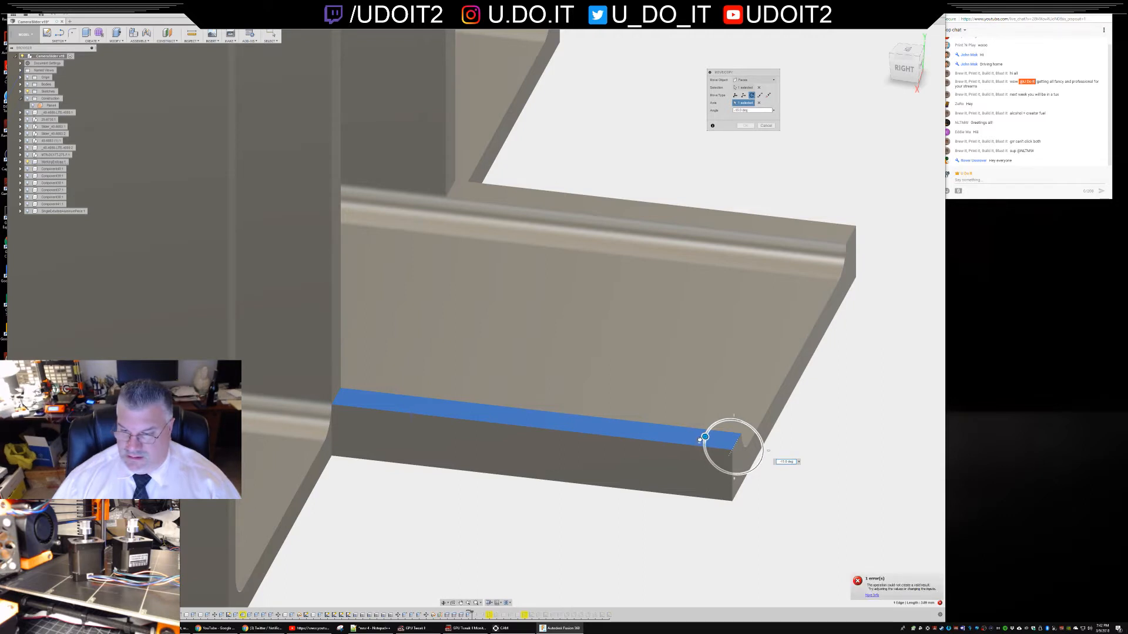
key(Escape)
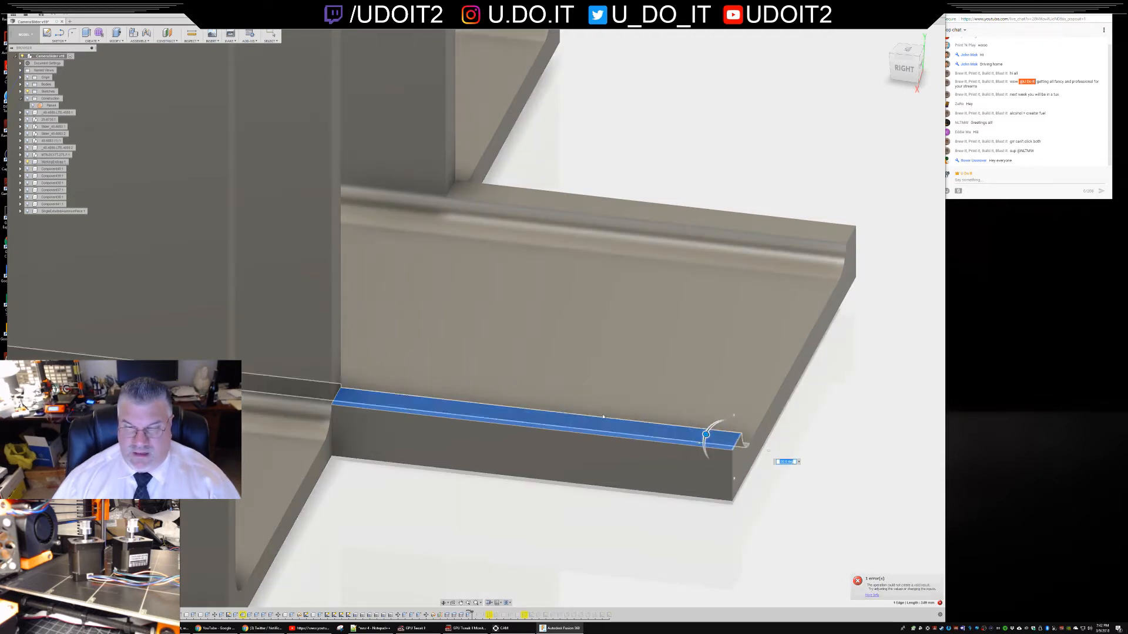
- Try to move the left rail's top face straight up with free move
click(530, 422)
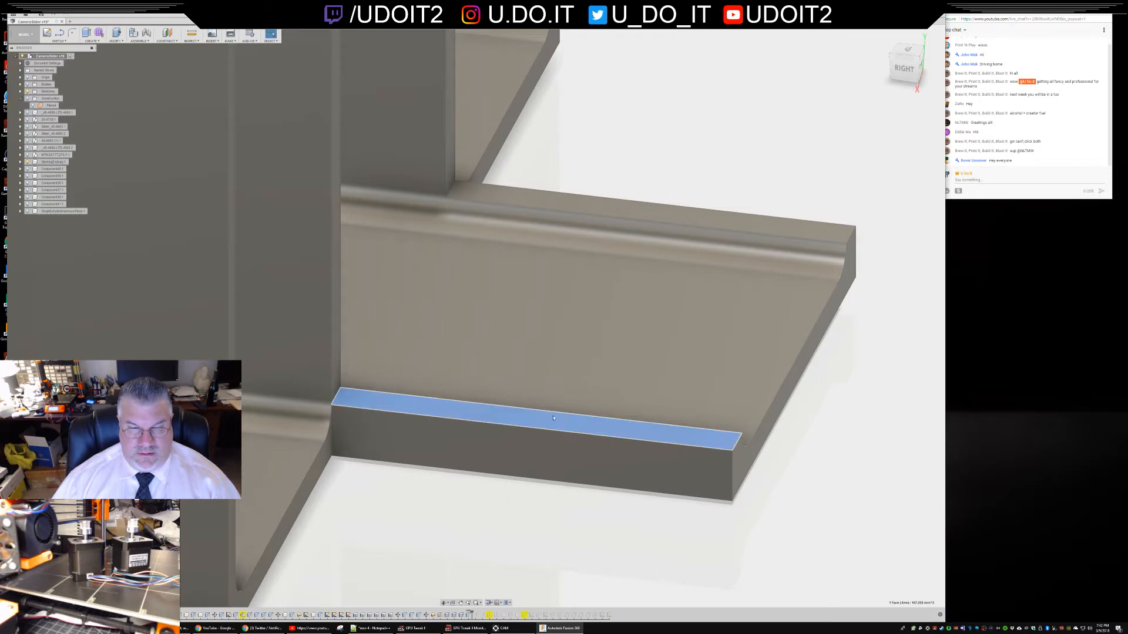
right_click(531, 422)
click(515, 434)
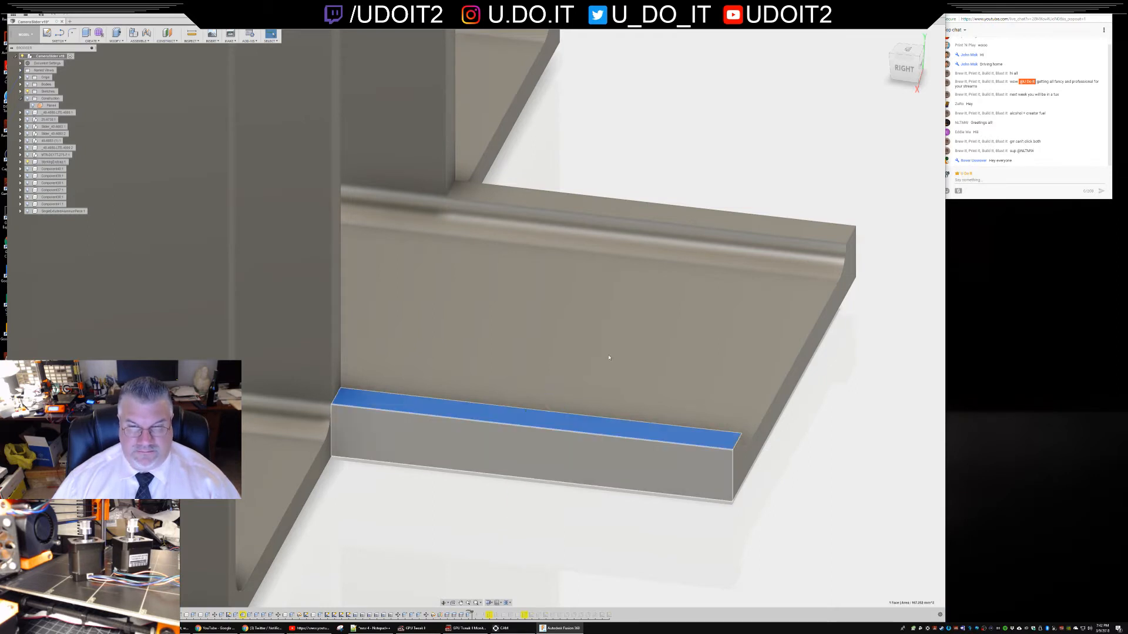
drag(528, 413, 526, 306)
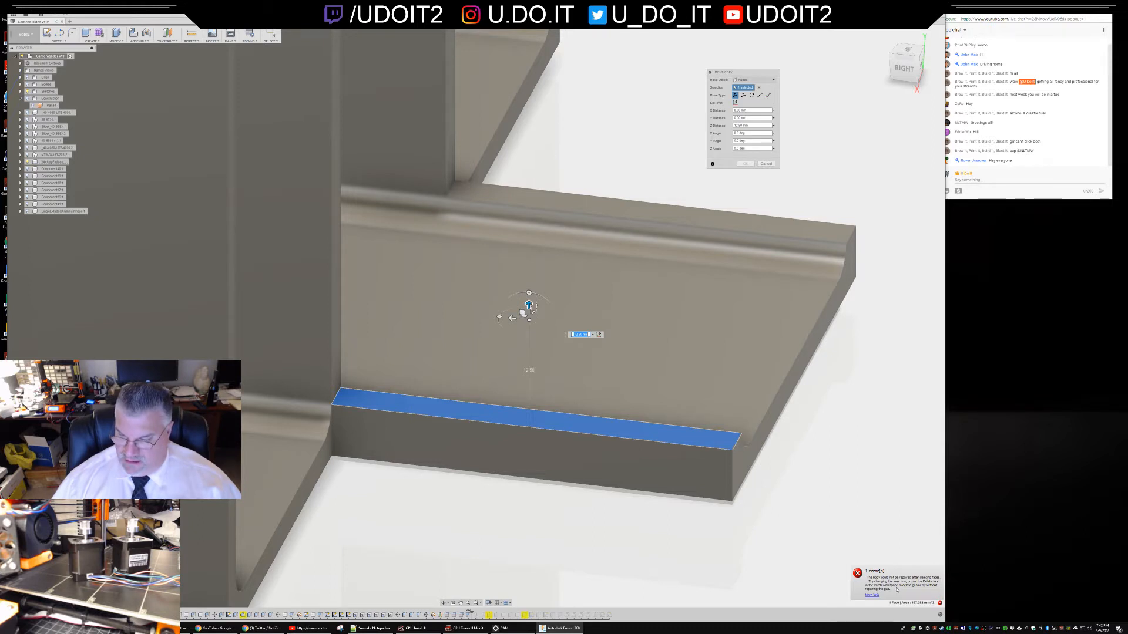
key(Return)
- Extrude the left rail's top face upward and join it, turning the rail into a tall side wall
right_click(595, 426)
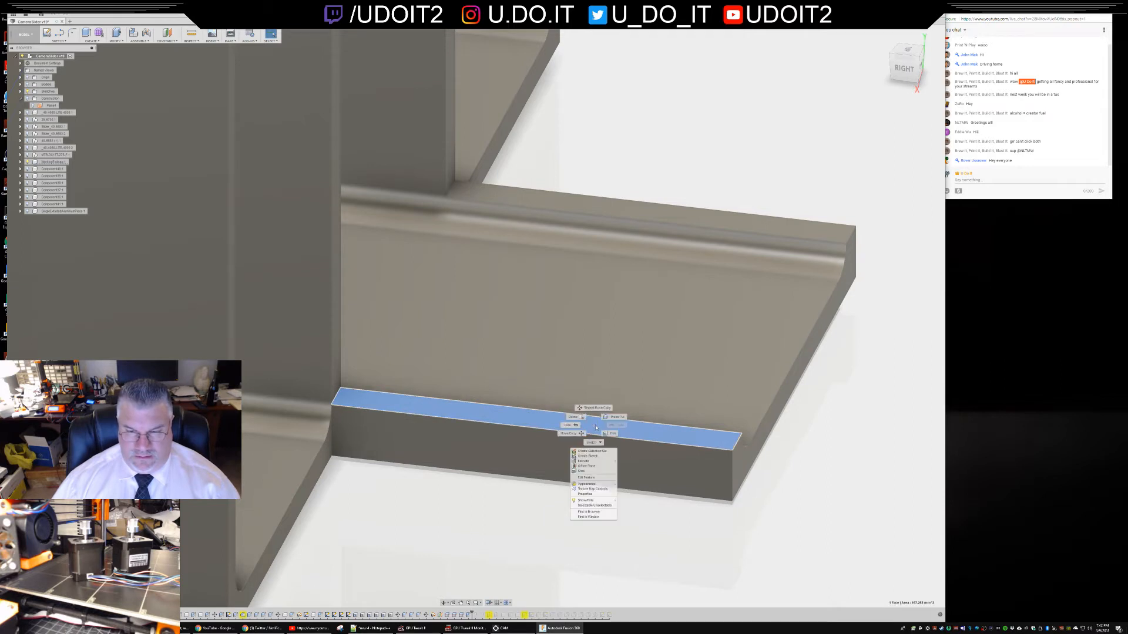
click(595, 462)
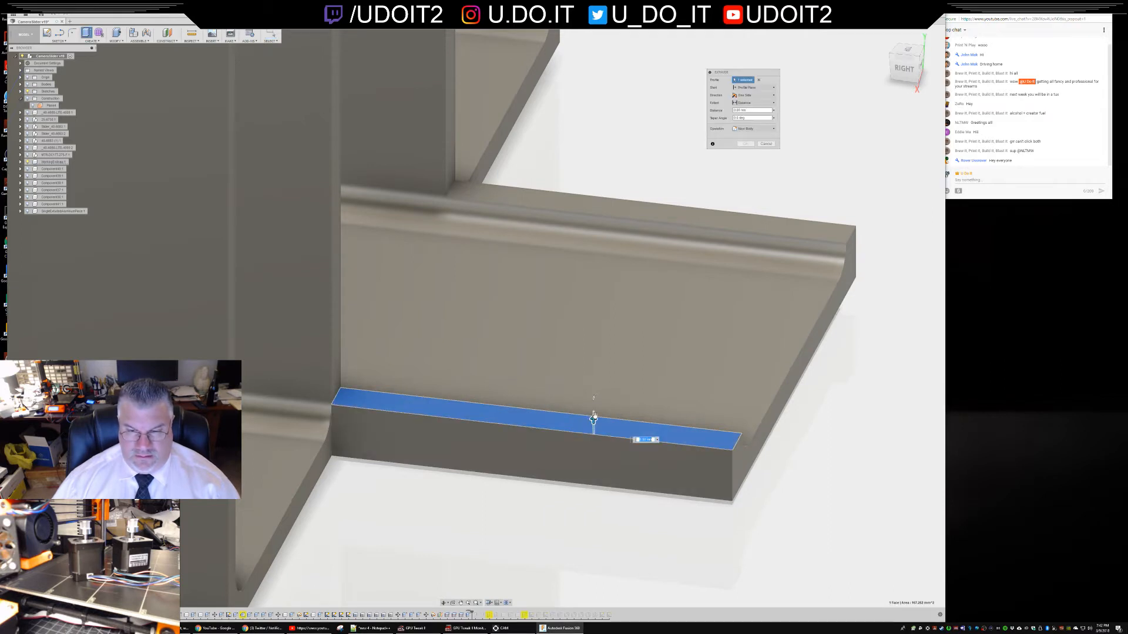
drag(593, 419, 584, 276)
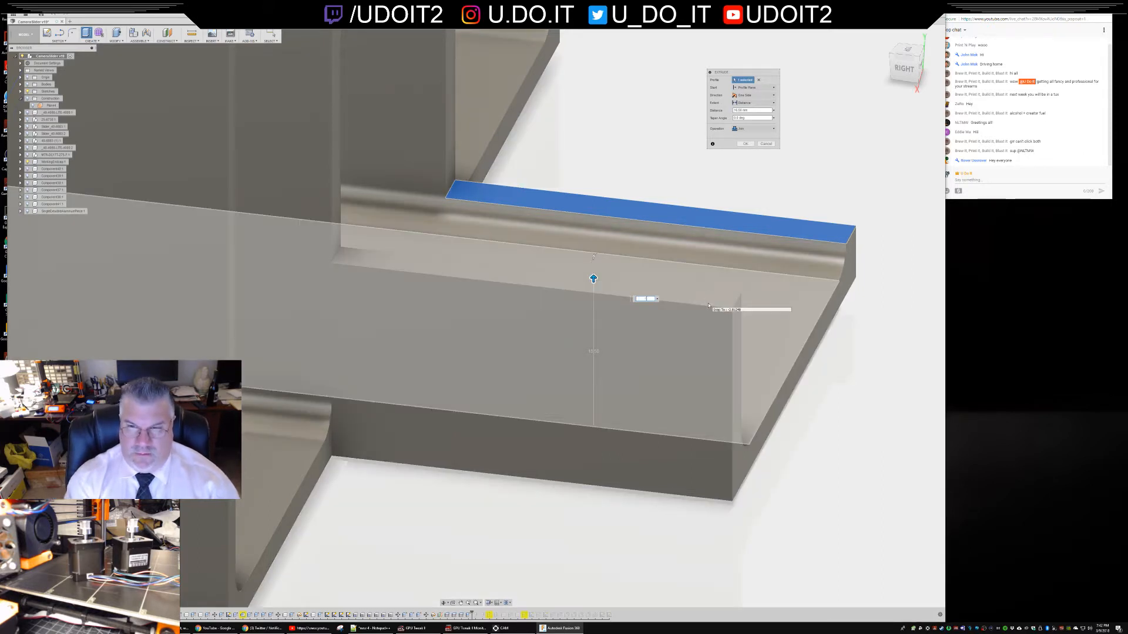
click(708, 306)
key(Return)
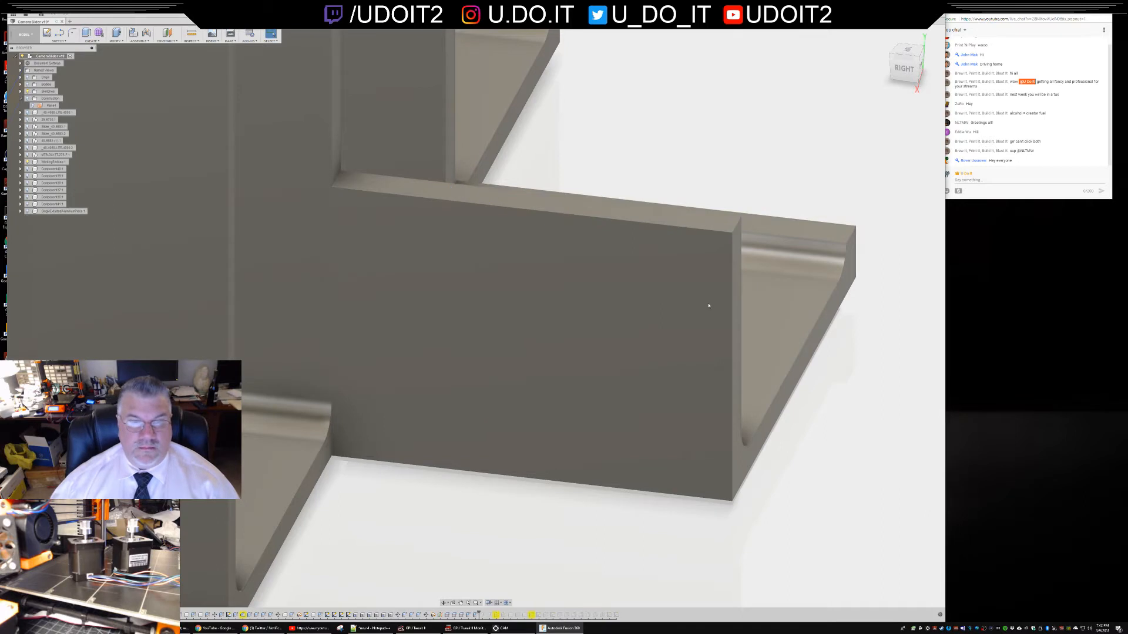
- Rotate the new side wall's top face about its short outer-end edge so it rises toward the holder
shift+middle_drag(786, 139, 713, 150)
click(758, 187)
middle_drag(591, 164, 411, 161)
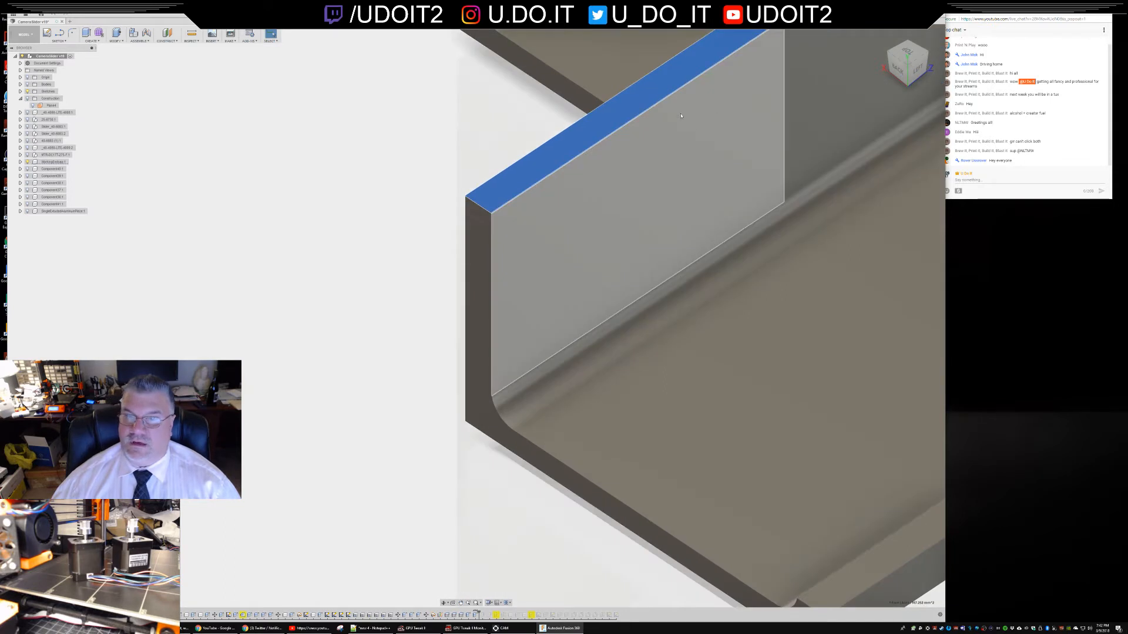
right_click(651, 87)
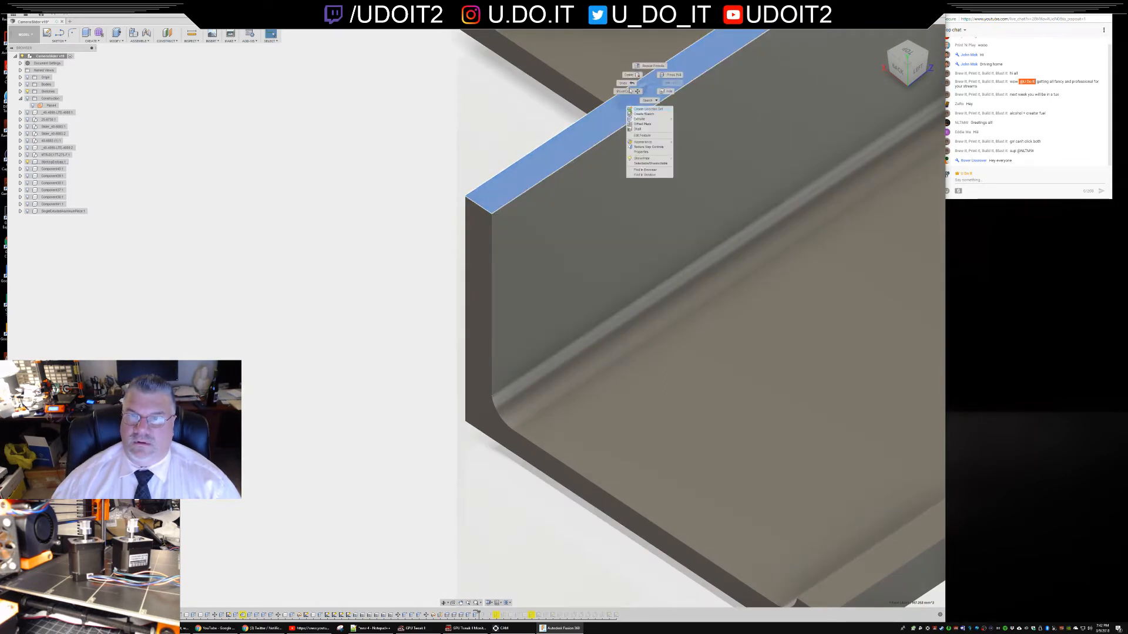
click(631, 90)
scroll(652, 170, down, 3)
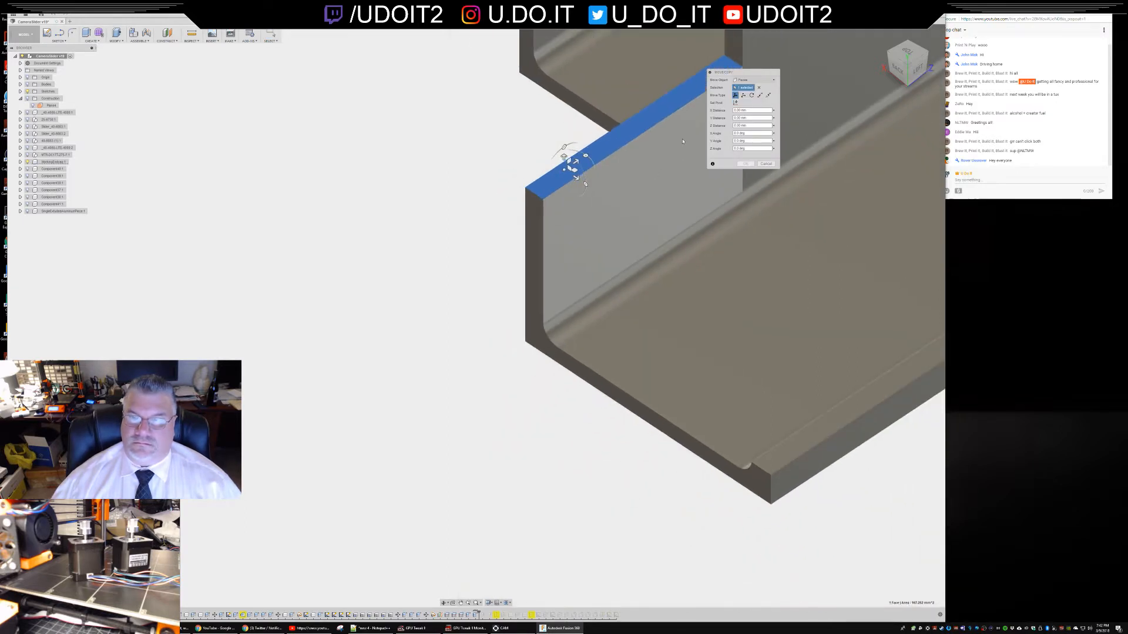
click(752, 96)
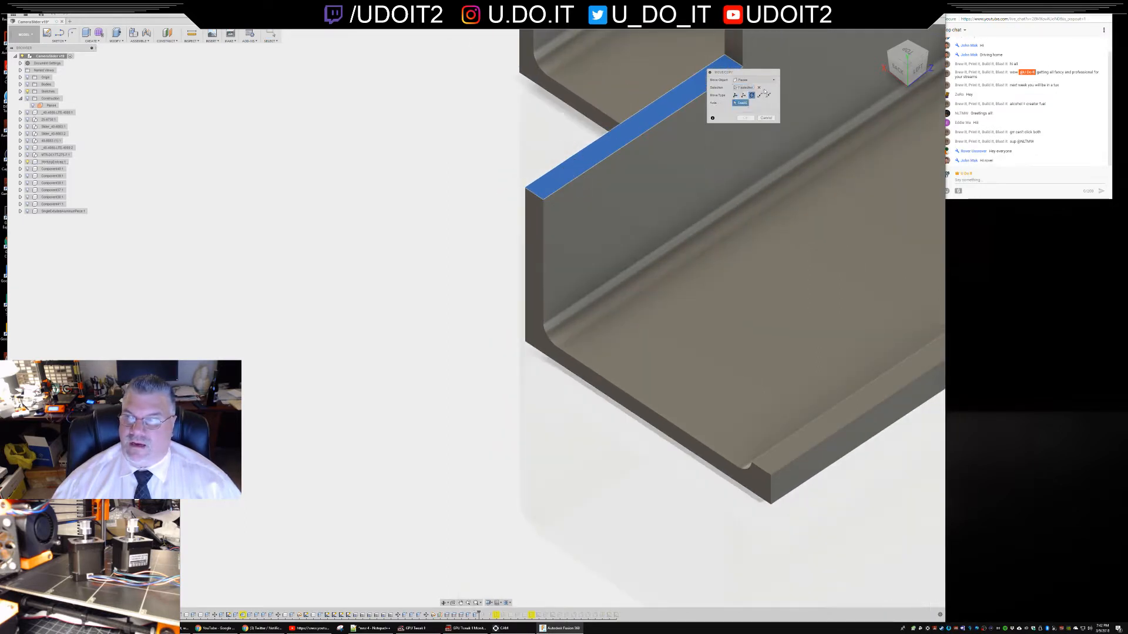
click(536, 195)
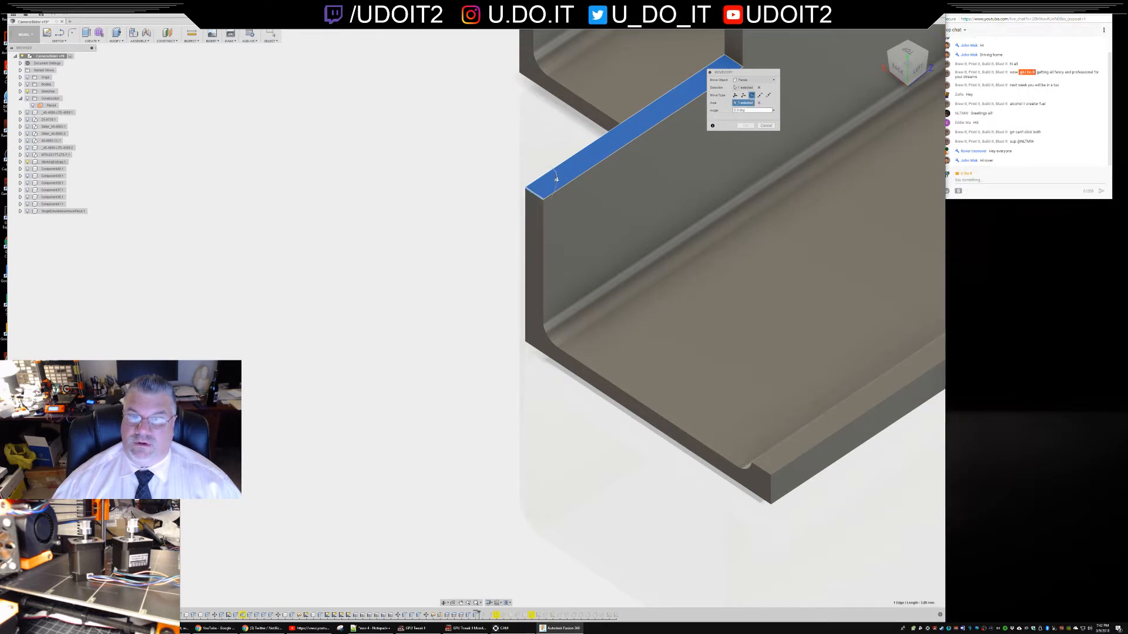
drag(556, 179, 595, 207)
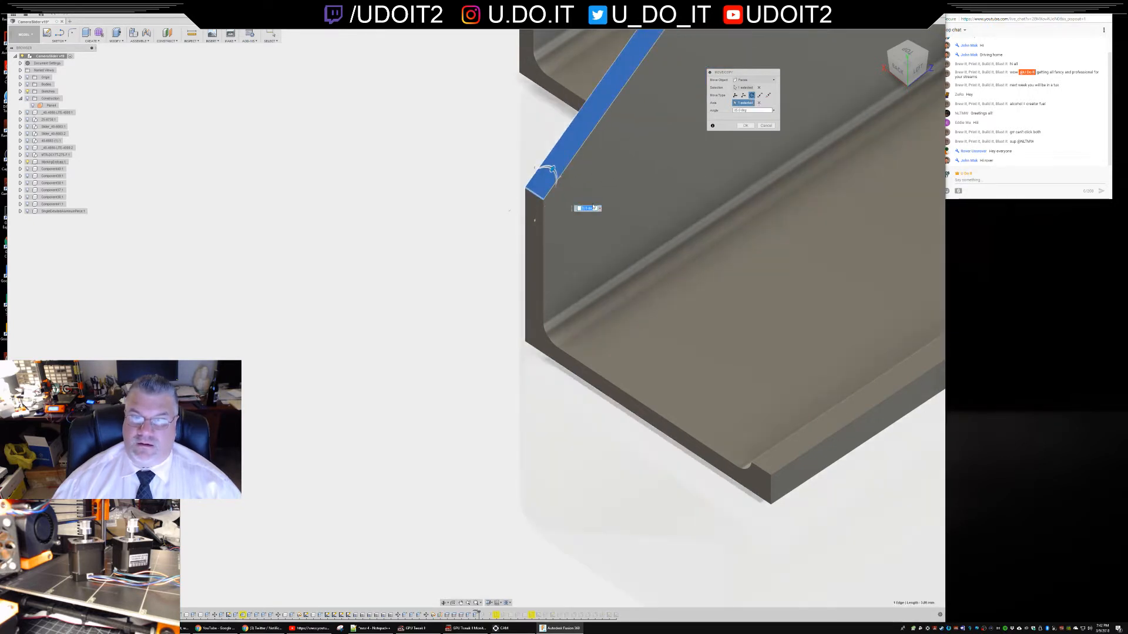
- Try several rotation angles for the left wall's top face about its short outer-end edge
scroll(595, 207, down, 4)
middle_drag(463, 286, 535, 306)
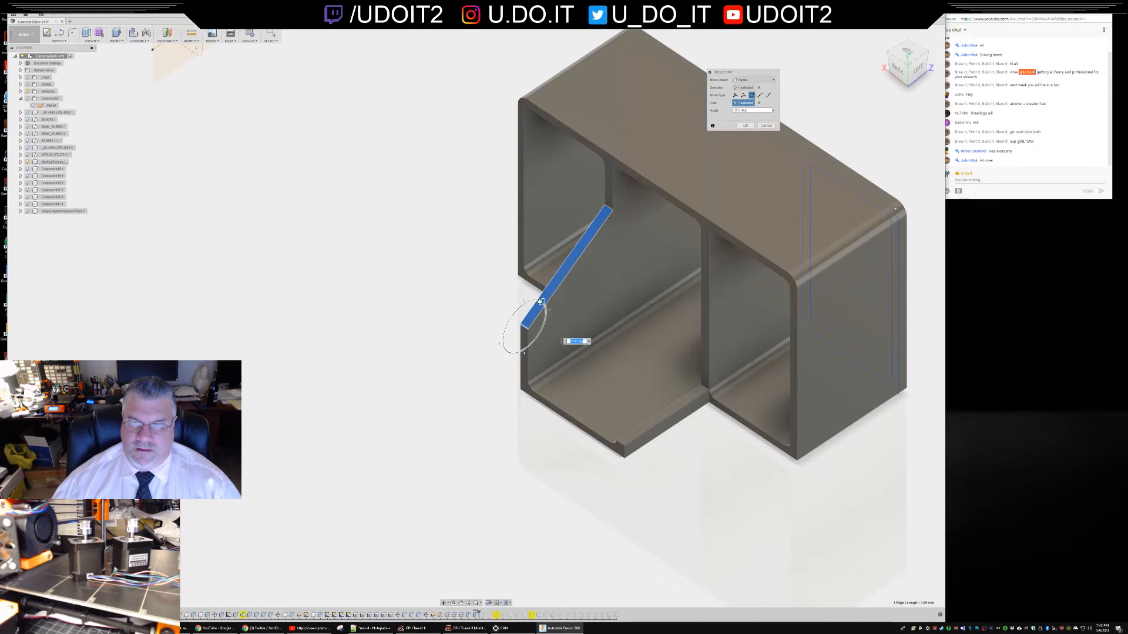
text(45)
key(Return)
text(60)
key(Return)
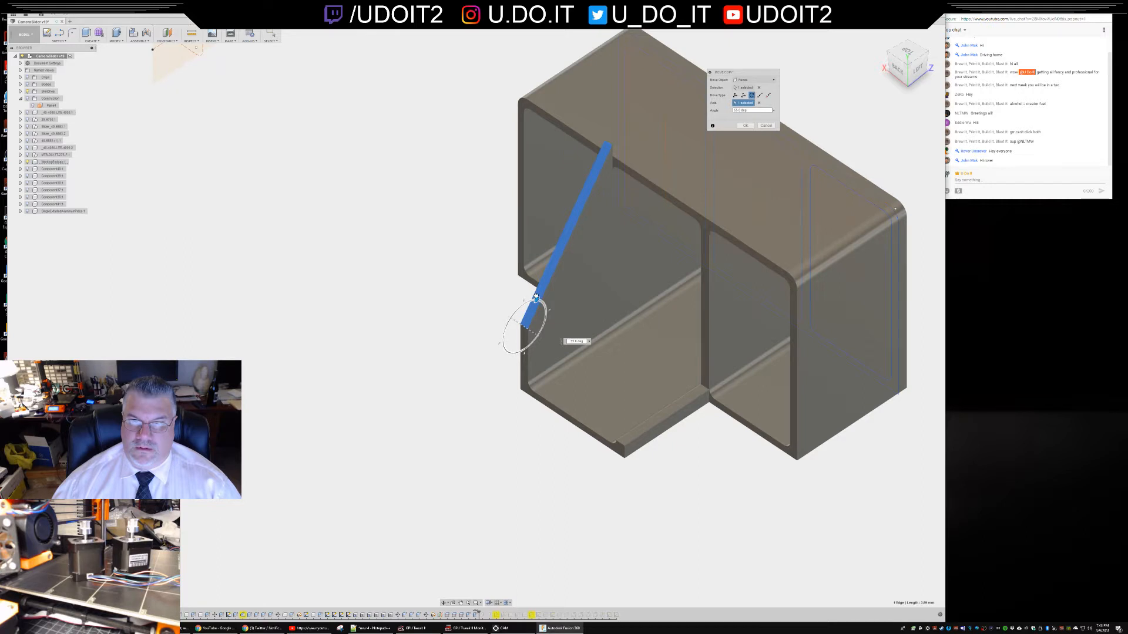
text(65)
key(Return)
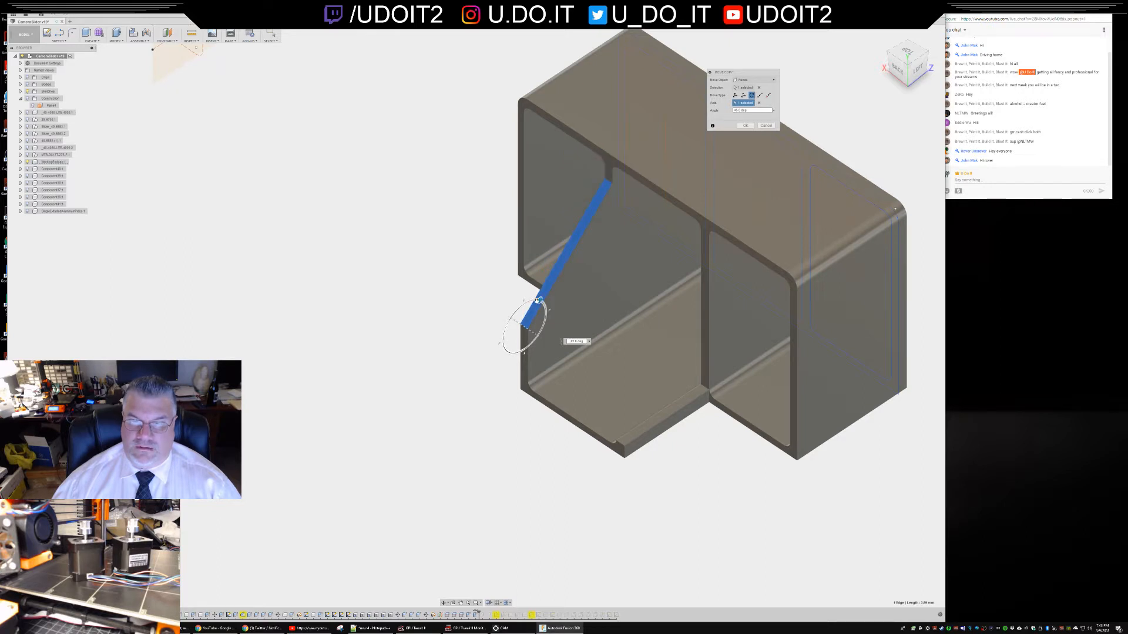
text(40)
key(Return)
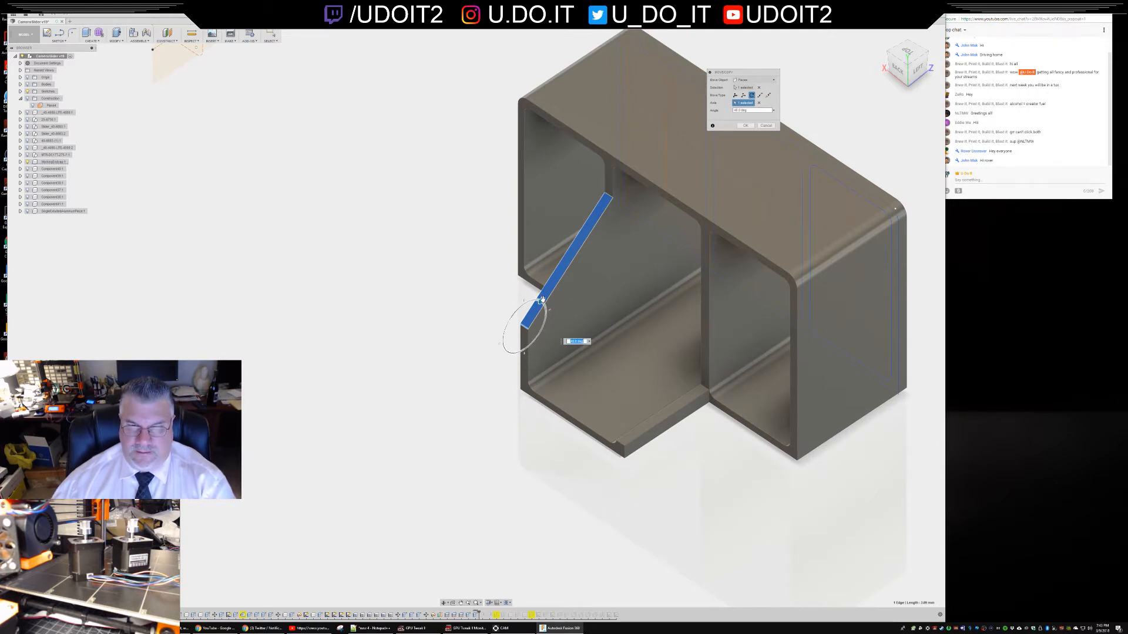
key(Return)
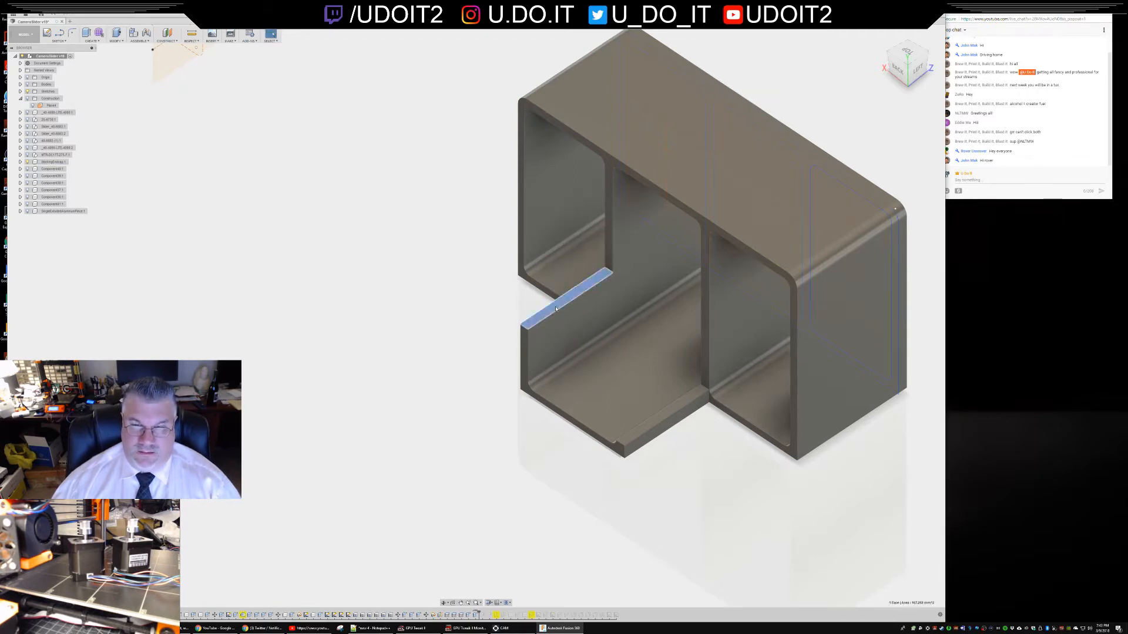
- Rotate the left wall's top face about its short inner edge so it slopes down toward the outer end
right_click(555, 308)
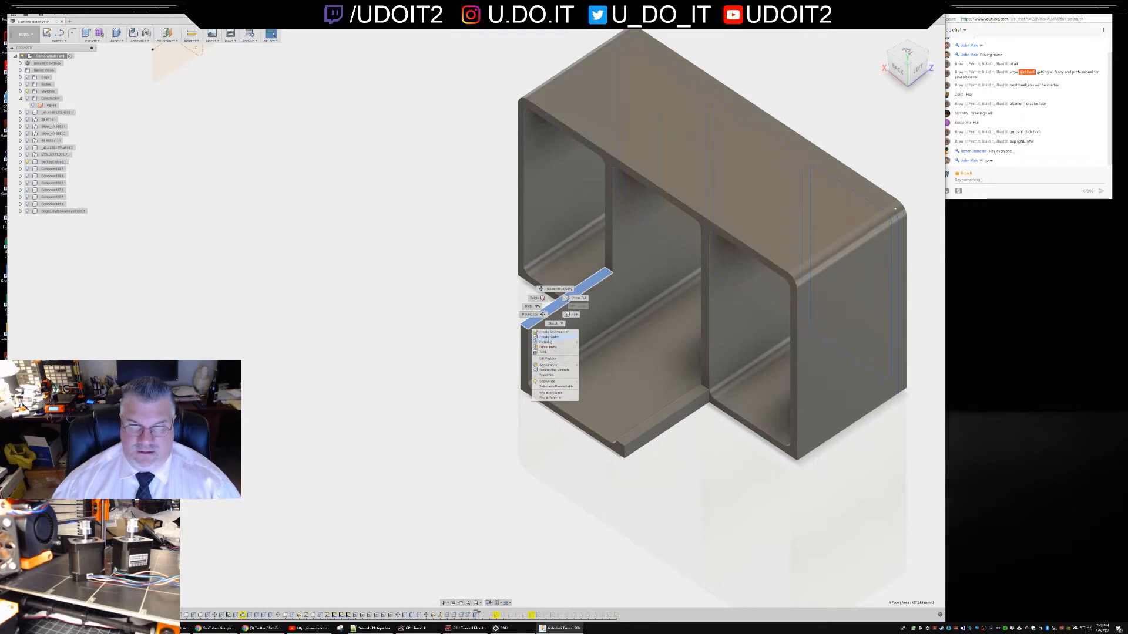
click(541, 317)
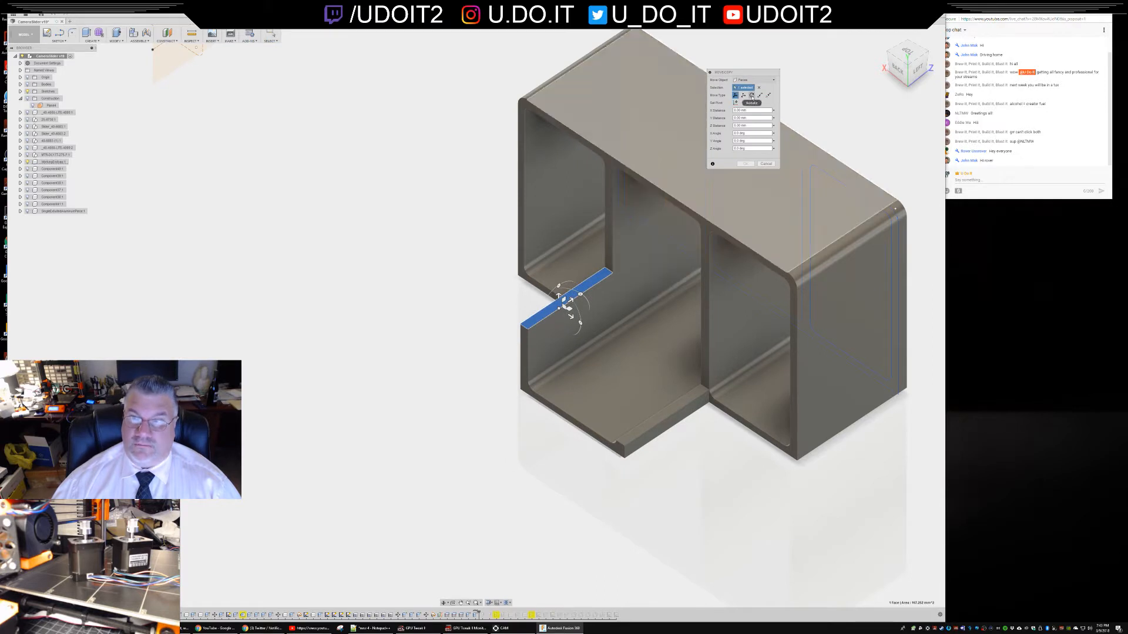
click(752, 95)
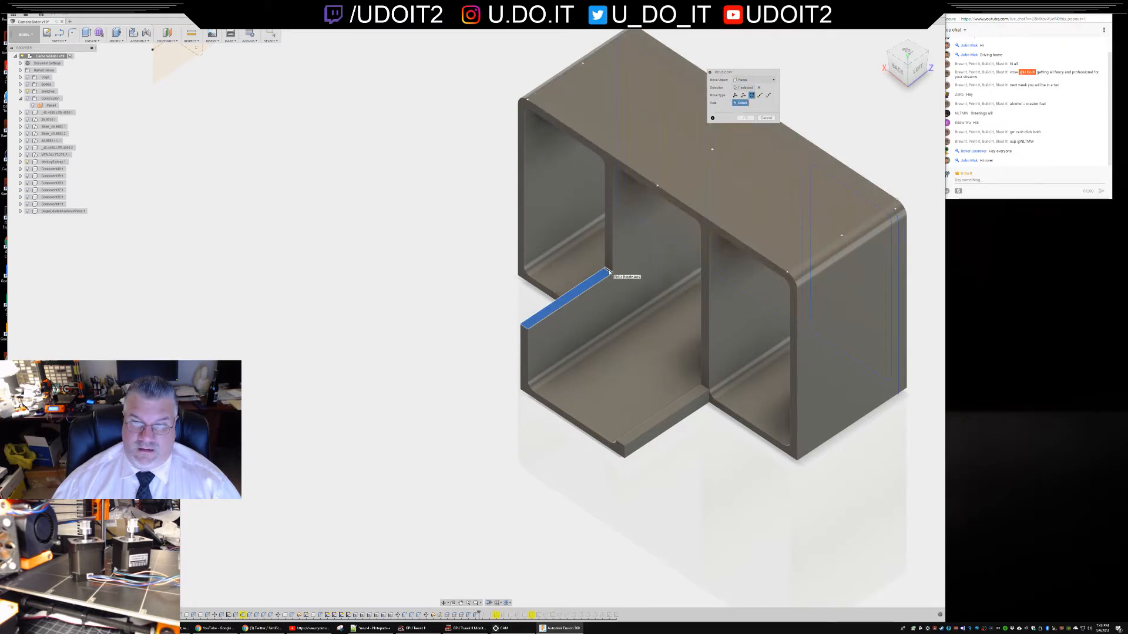
click(608, 272)
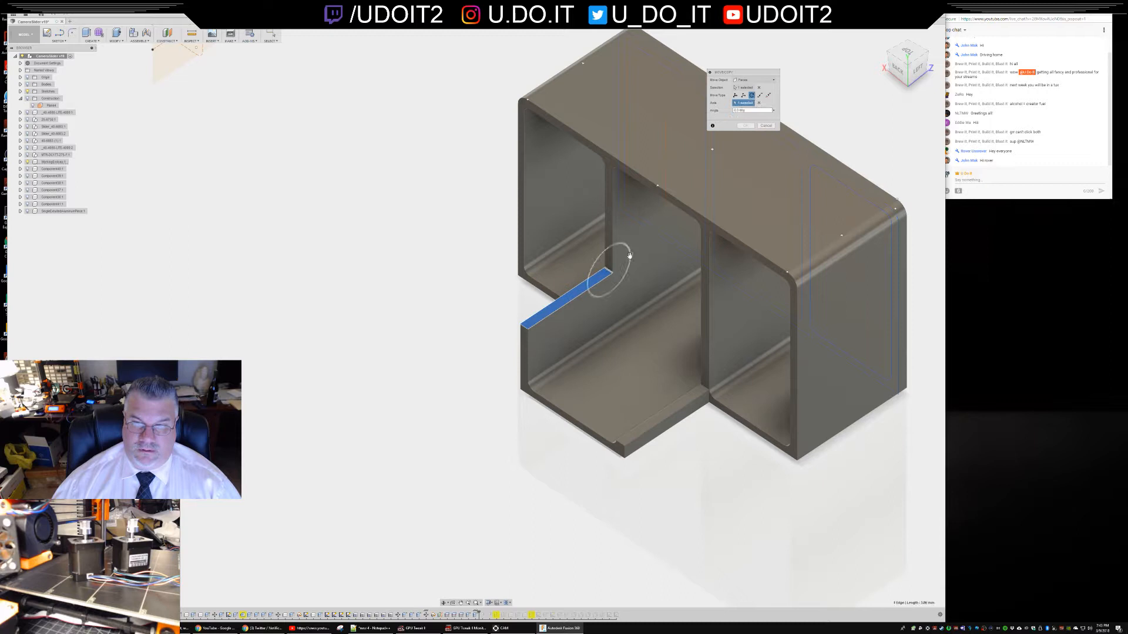
drag(625, 253, 621, 255)
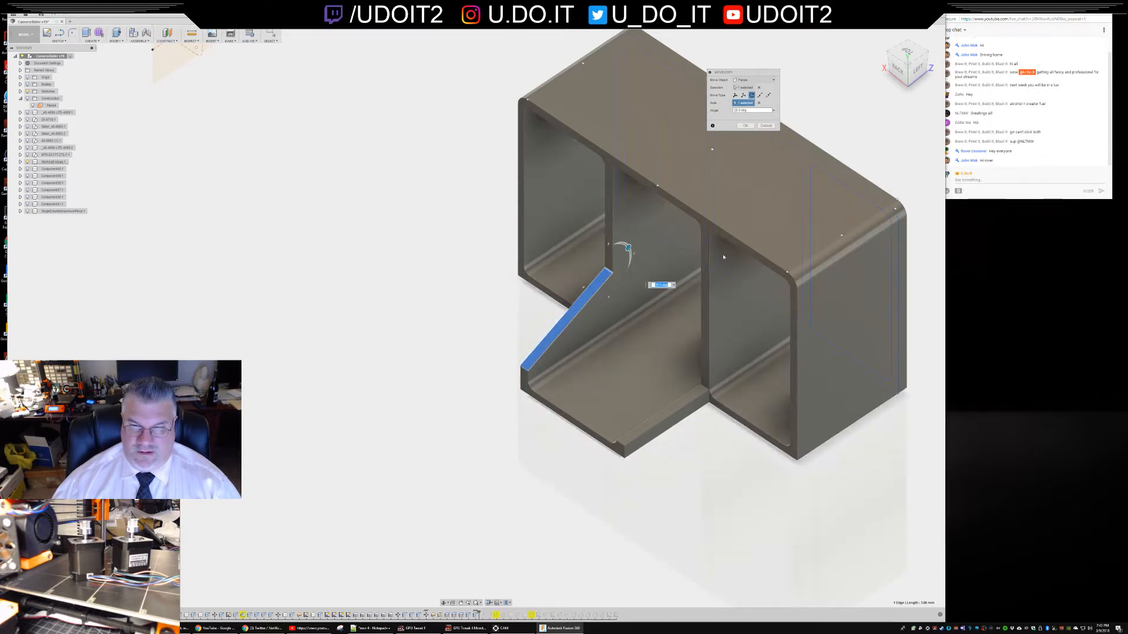
key(Return)
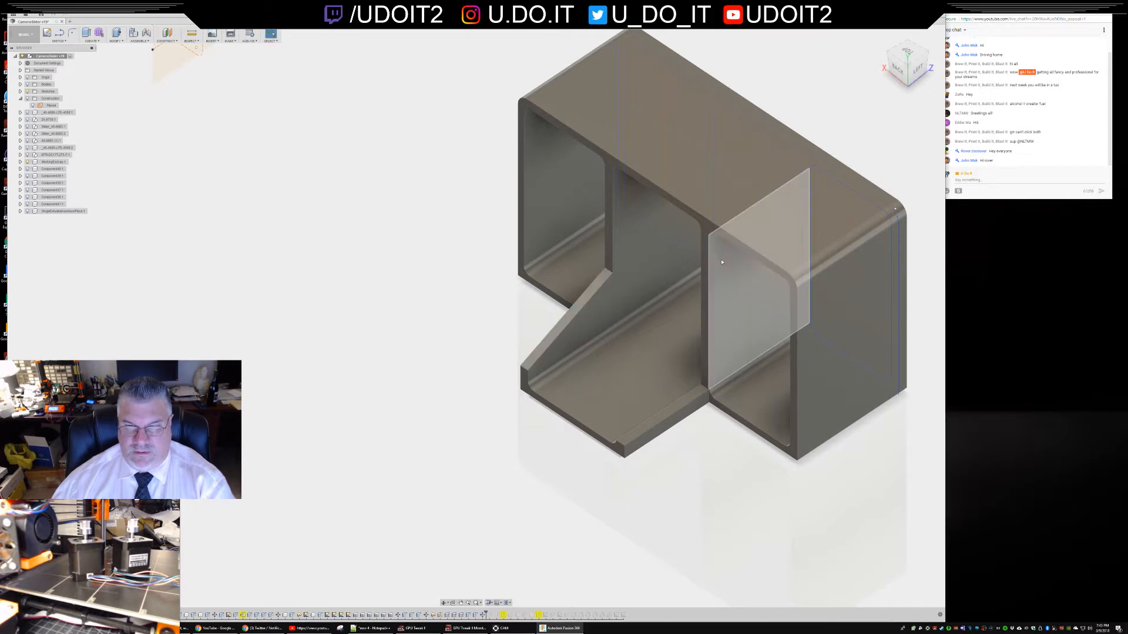
mouse_move(706, 455)
shift+middle_down()
mouse_move(728, 451)
mouse_move(708, 449)
shift+middle_up()
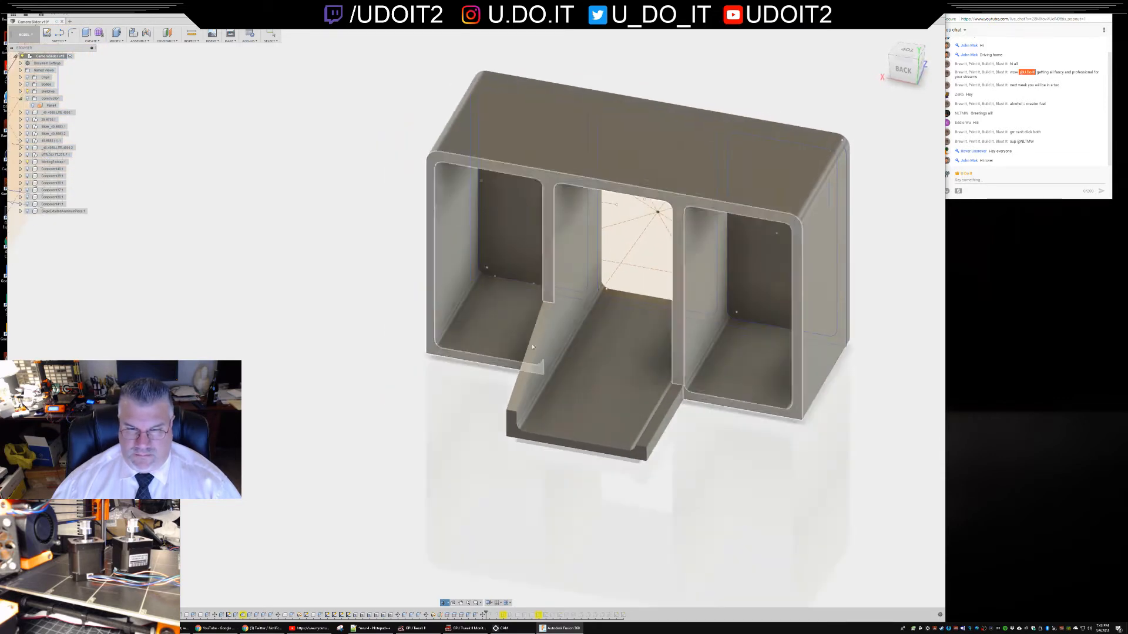
click(532, 385)
key(Escape)
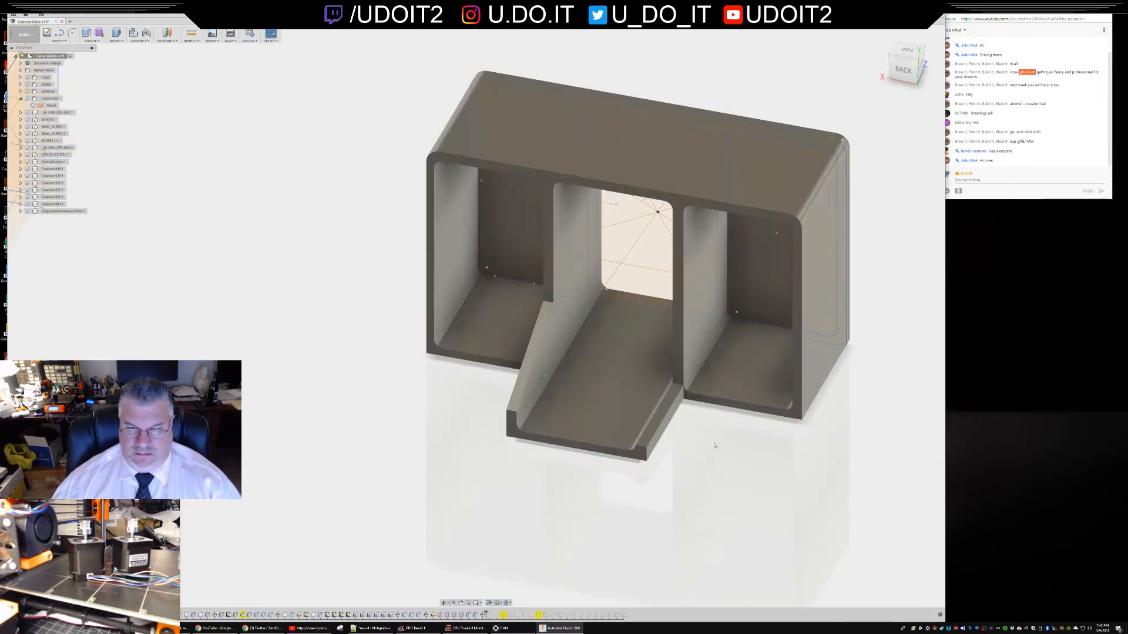
right_click(652, 425)
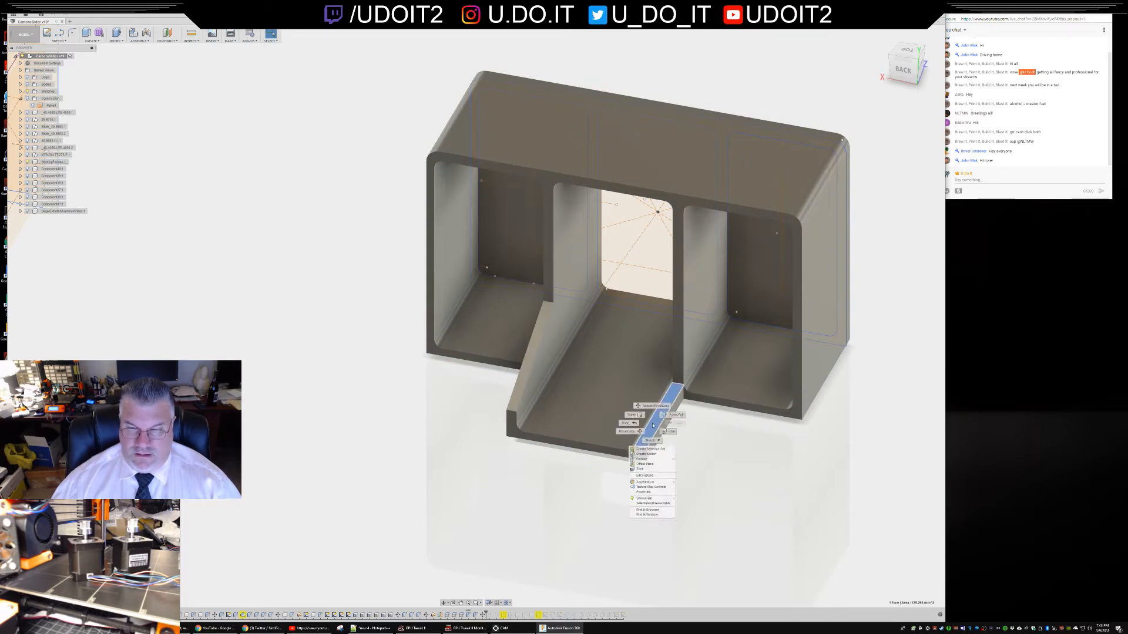
click(625, 432)
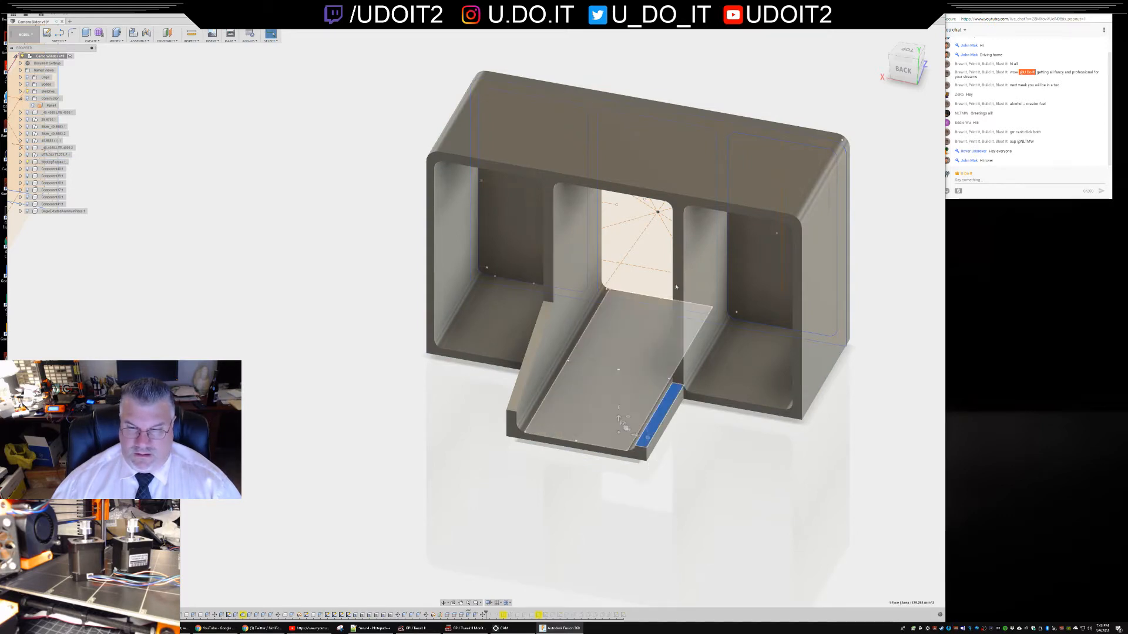
right_click(664, 409)
key(Escape)
key(Escape)
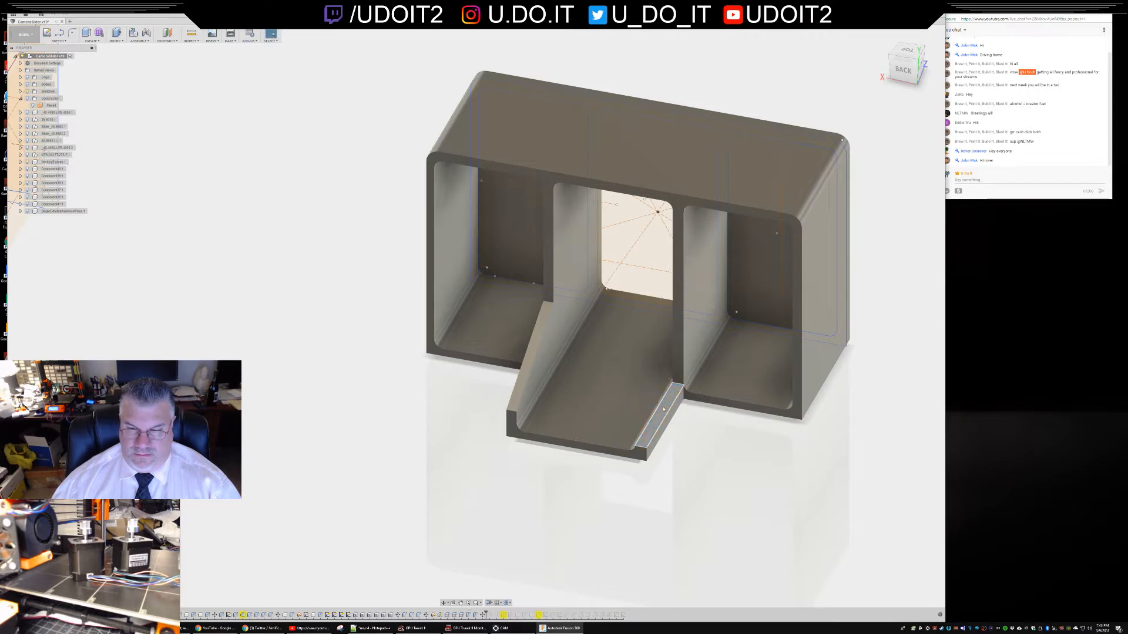
- Extrude the right rail's top face 25 mm upward to form a tall side wall
right_click(664, 408)
click(657, 443)
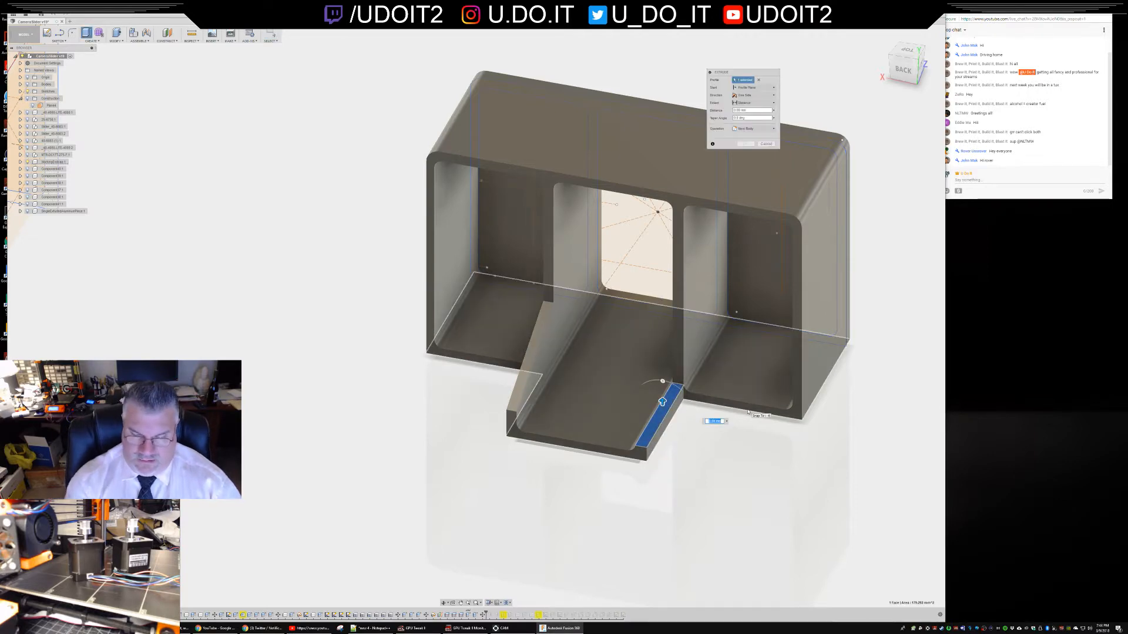
text(25)
key(Return)
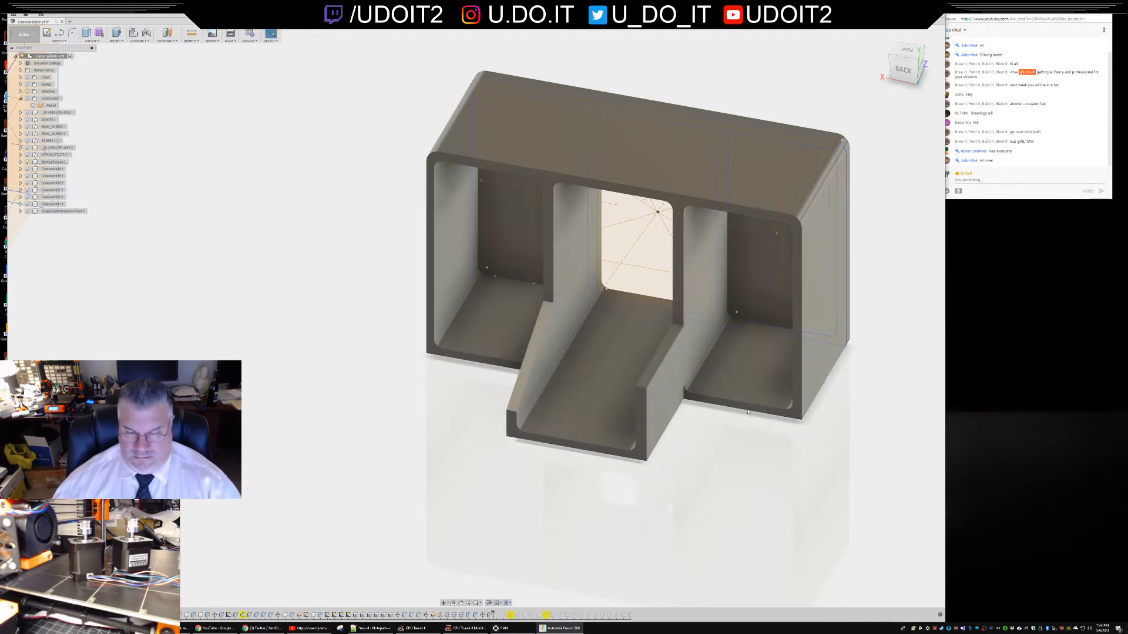
- Rotate the right wall's top face about its short inner edge so it slopes down toward the outer end
right_click(667, 349)
click(743, 403)
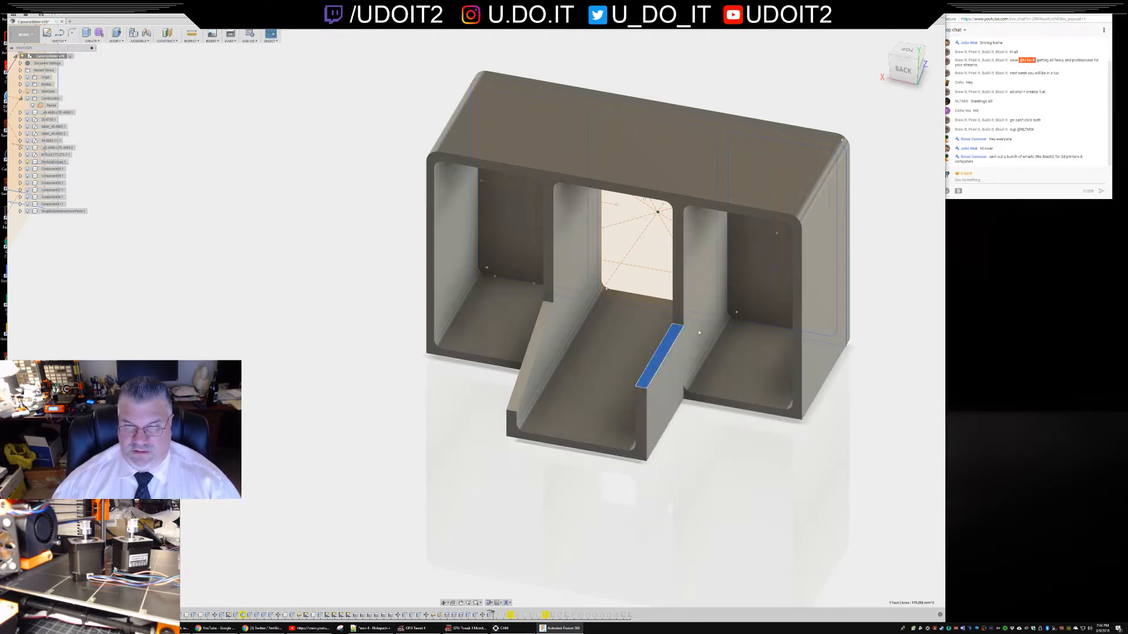
scroll(692, 341, down, 3)
scroll(692, 342, up, 7)
scroll(692, 341, up, 5)
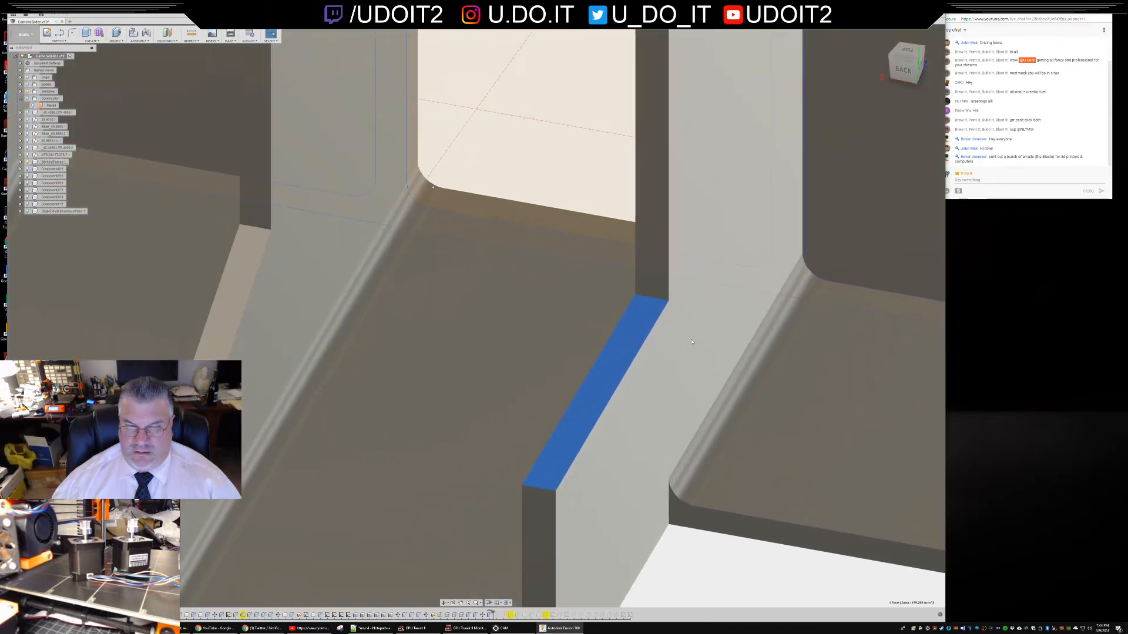
middle_drag(681, 401, 784, 130)
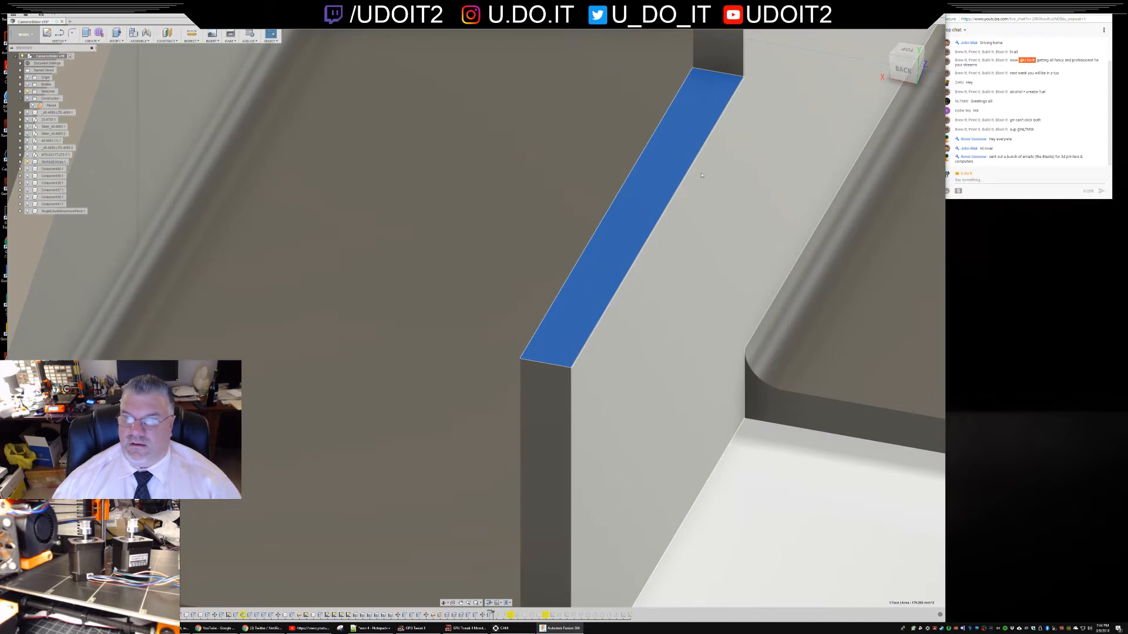
mouse_move(667, 155)
right_down()
mouse_move(717, 168)
mouse_move(659, 158)
right_up()
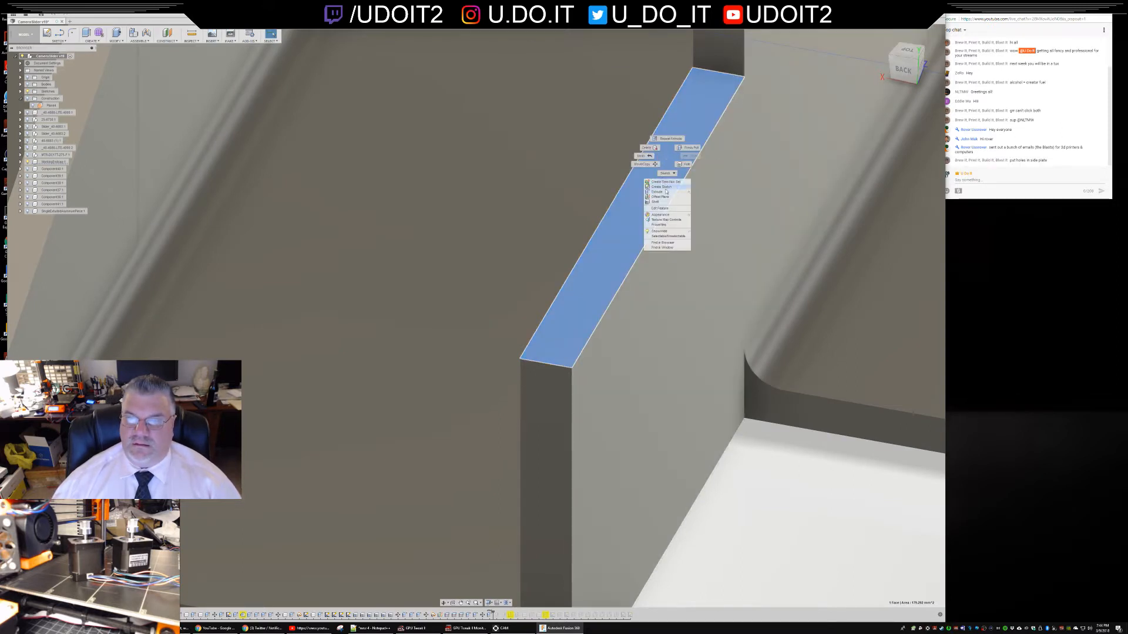
click(643, 163)
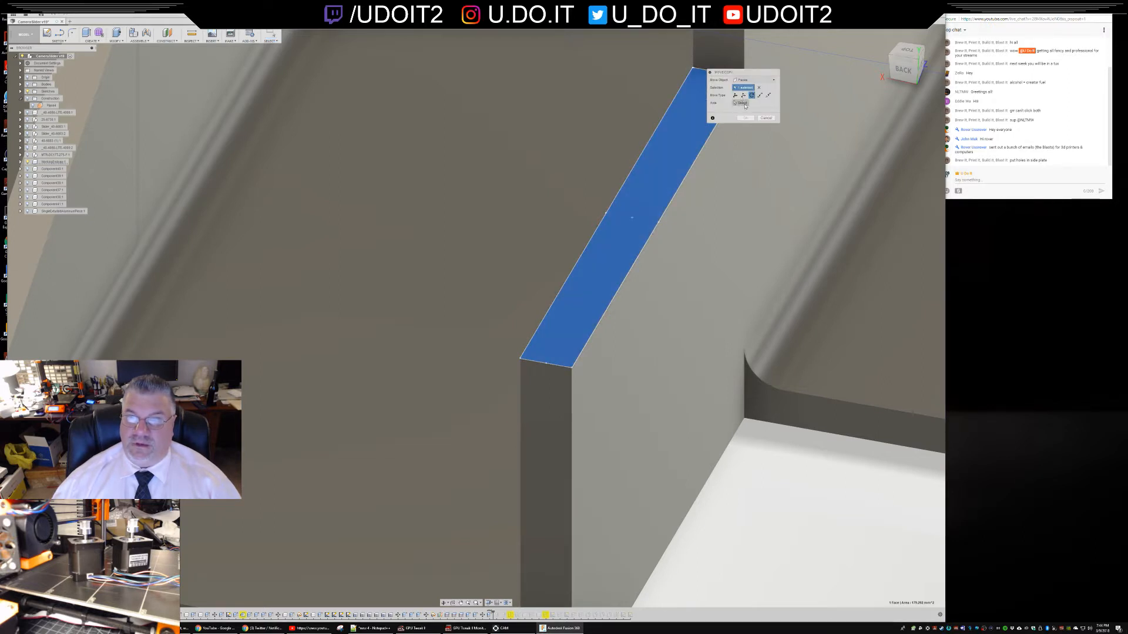
click(738, 103)
click(701, 71)
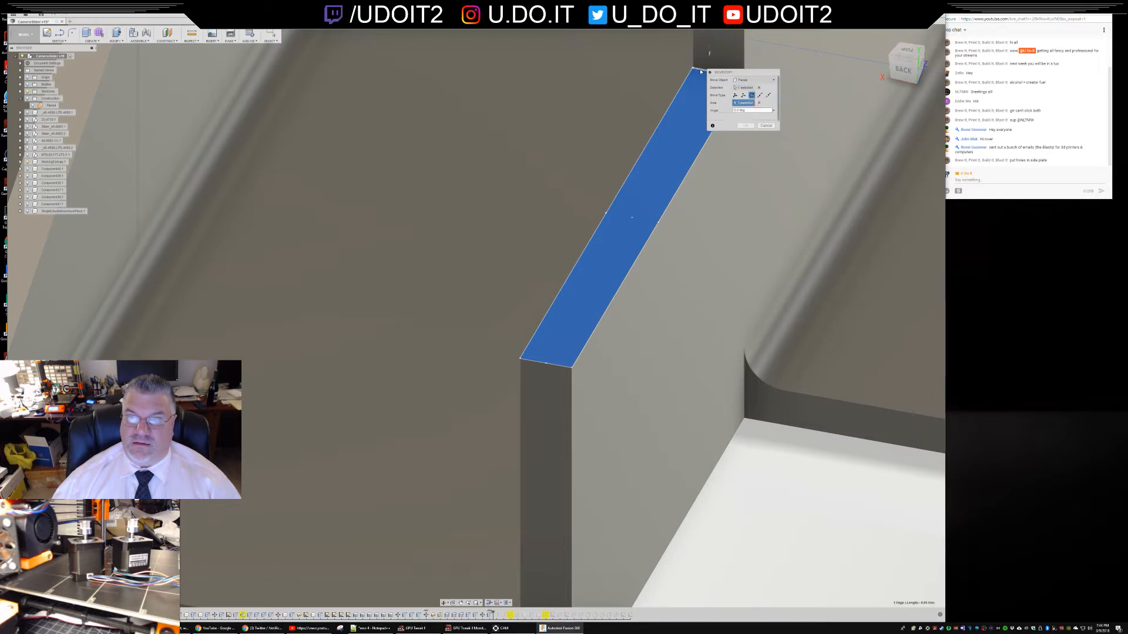
drag(705, 40, 707, 46)
key(Return)
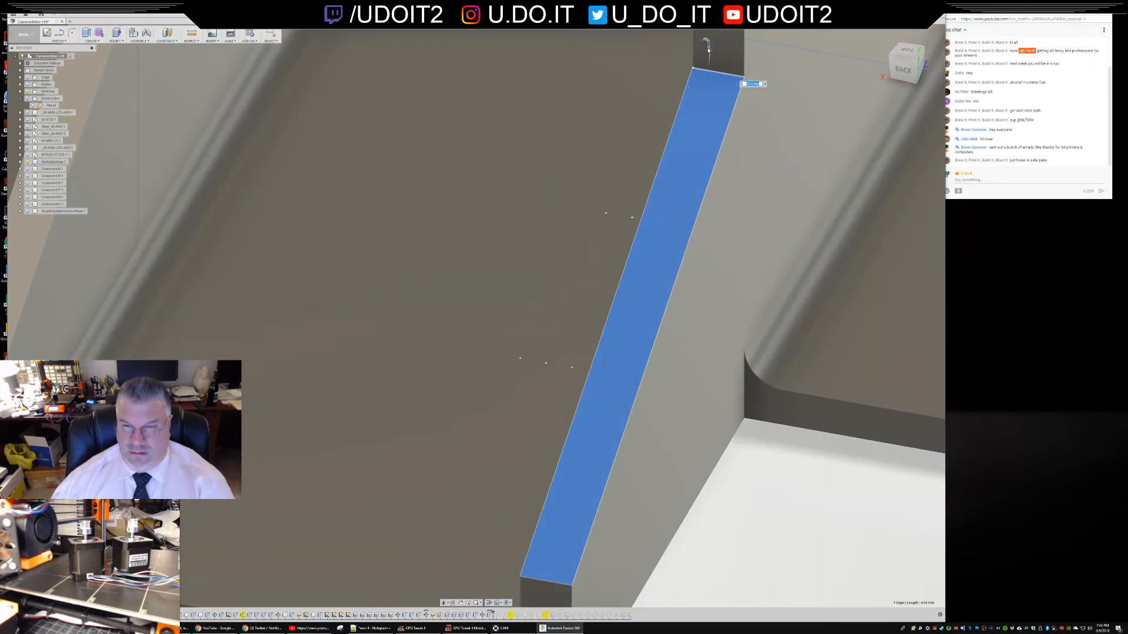
- Try a Rule Fillet on all edges of the right wall's sloped top face and the extended floor's U-shaped end face
scroll(764, 344, up, 1)
scroll(764, 344, down, 4)
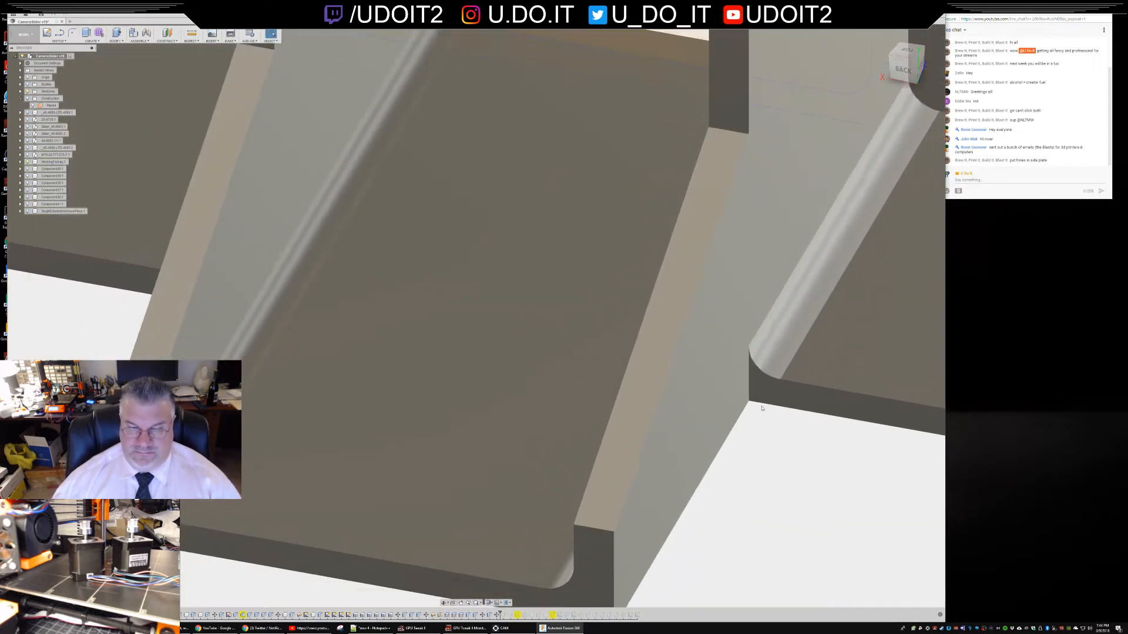
mouse_move(785, 529)
shift+middle_down()
mouse_move(797, 520)
mouse_move(781, 527)
shift+middle_up()
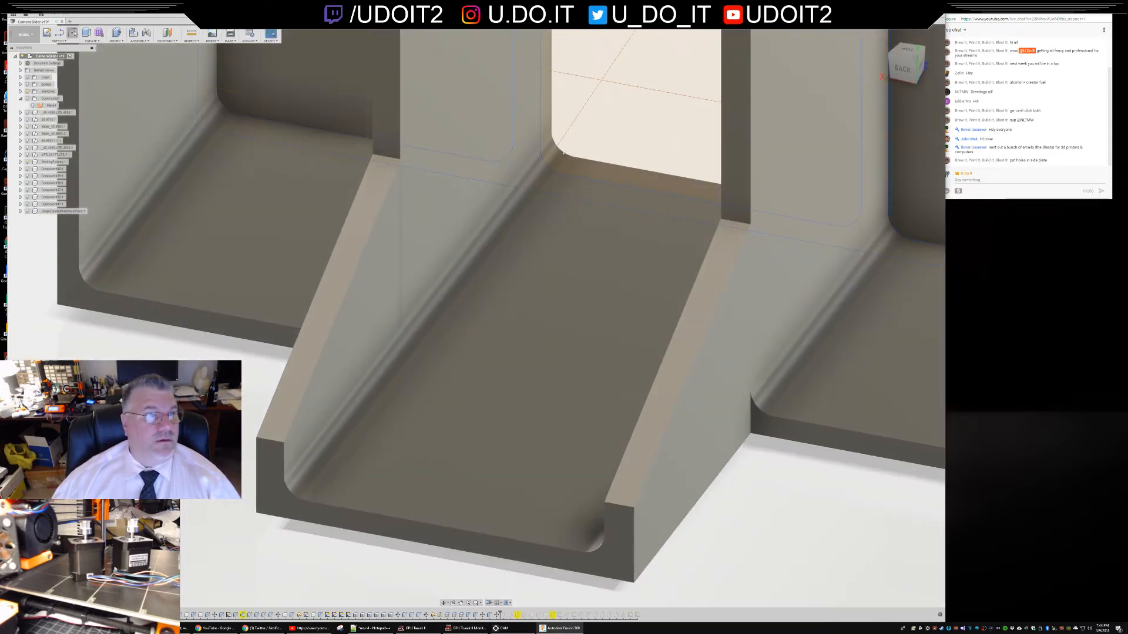
click(116, 40)
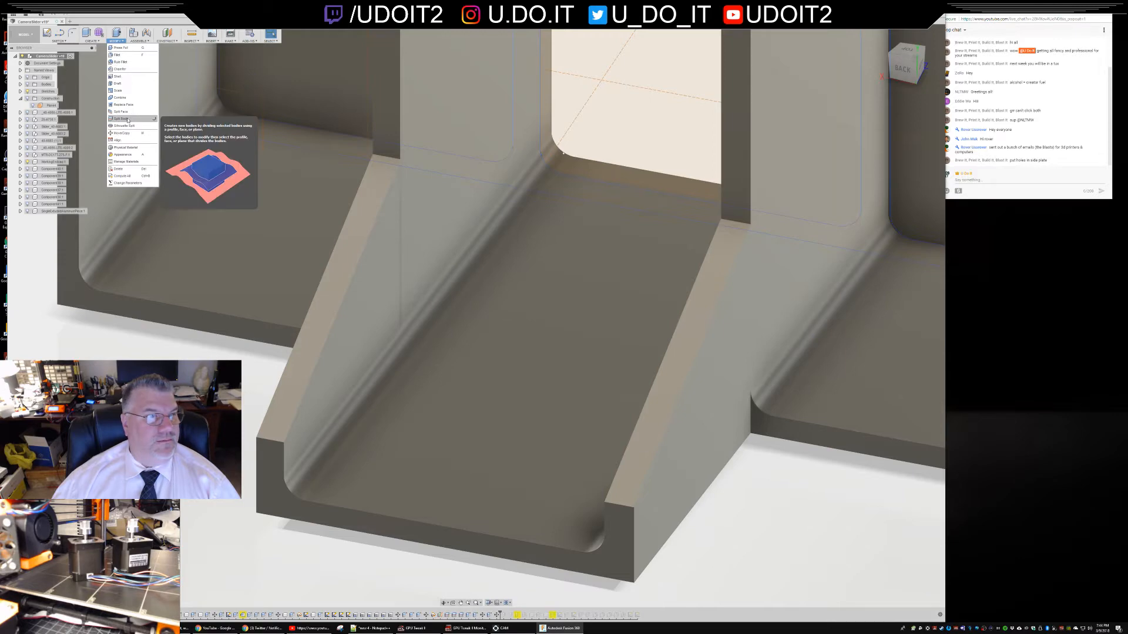
click(95, 40)
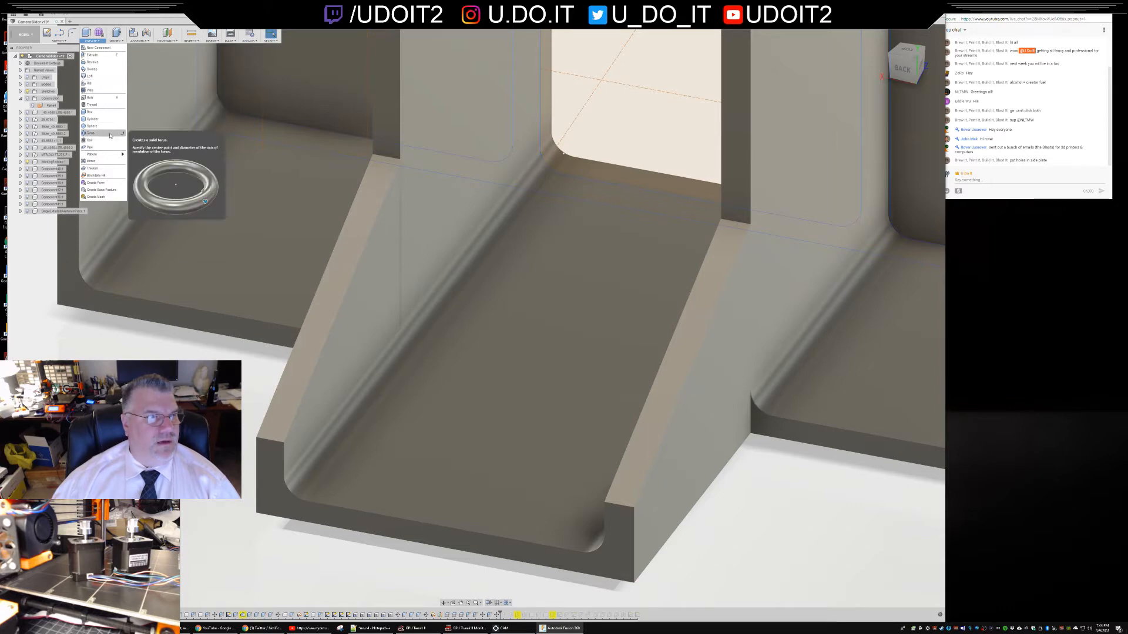
click(115, 40)
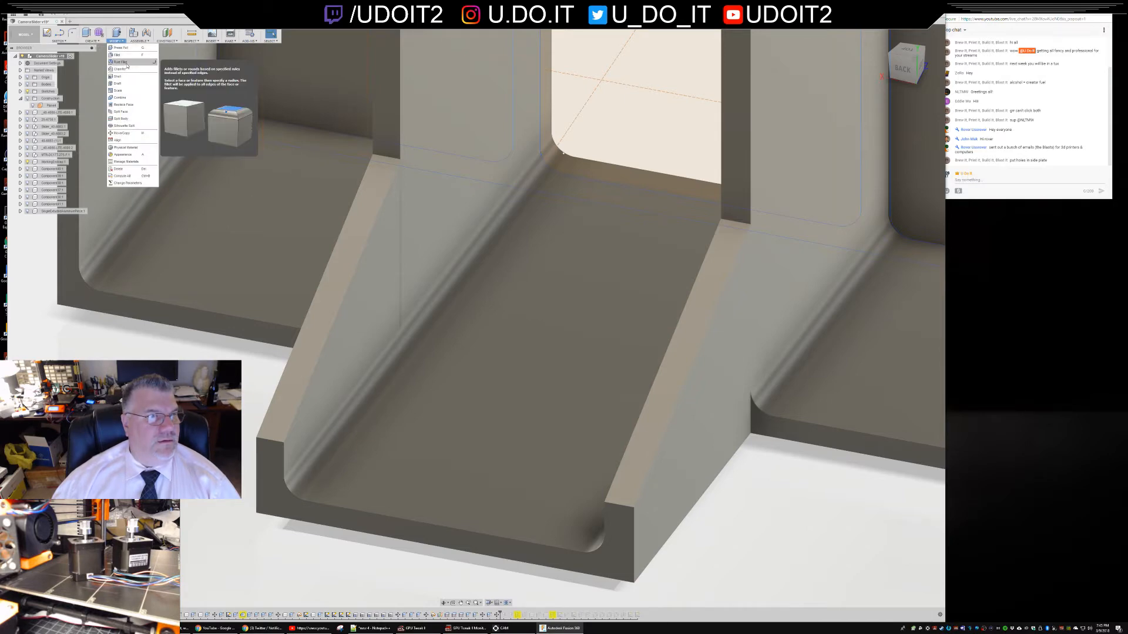
click(127, 64)
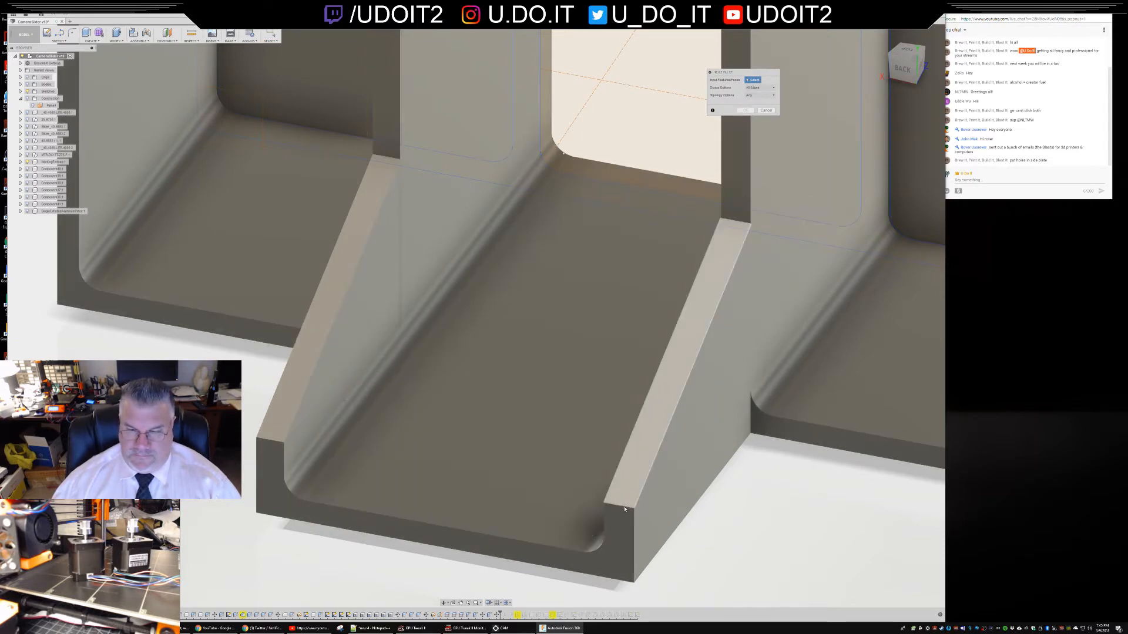
click(626, 504)
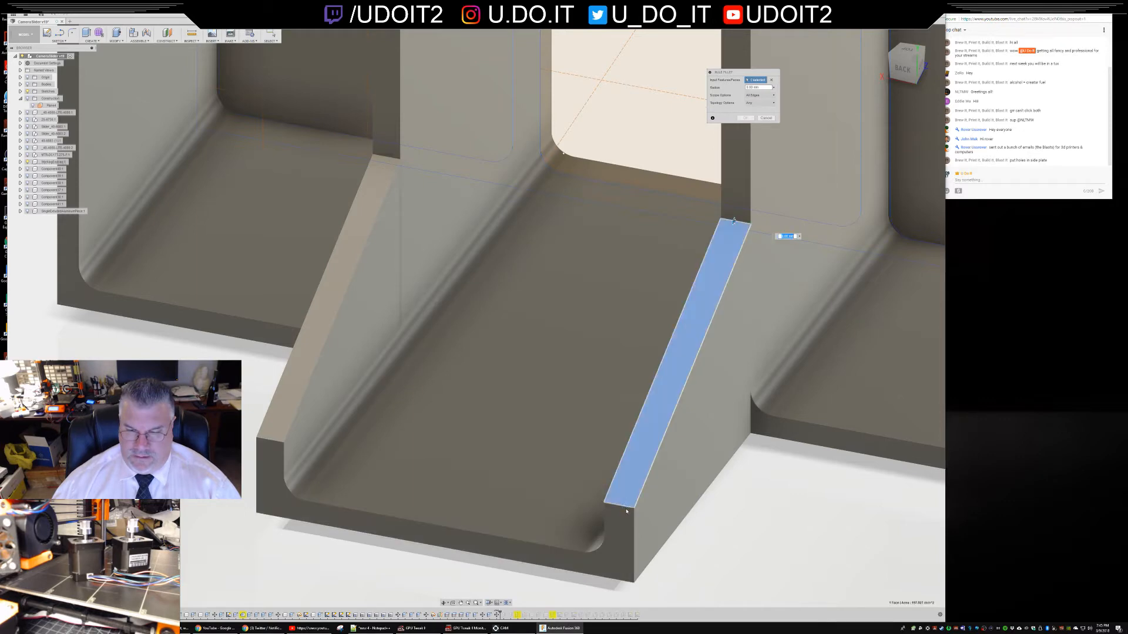
click(622, 529)
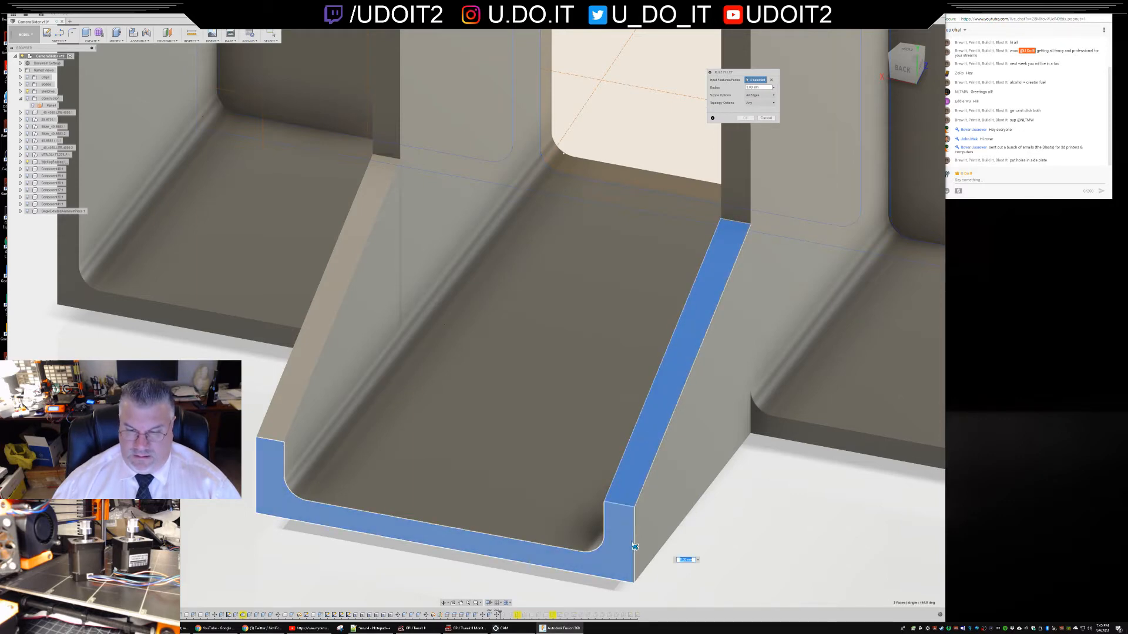
drag(635, 548, 634, 547)
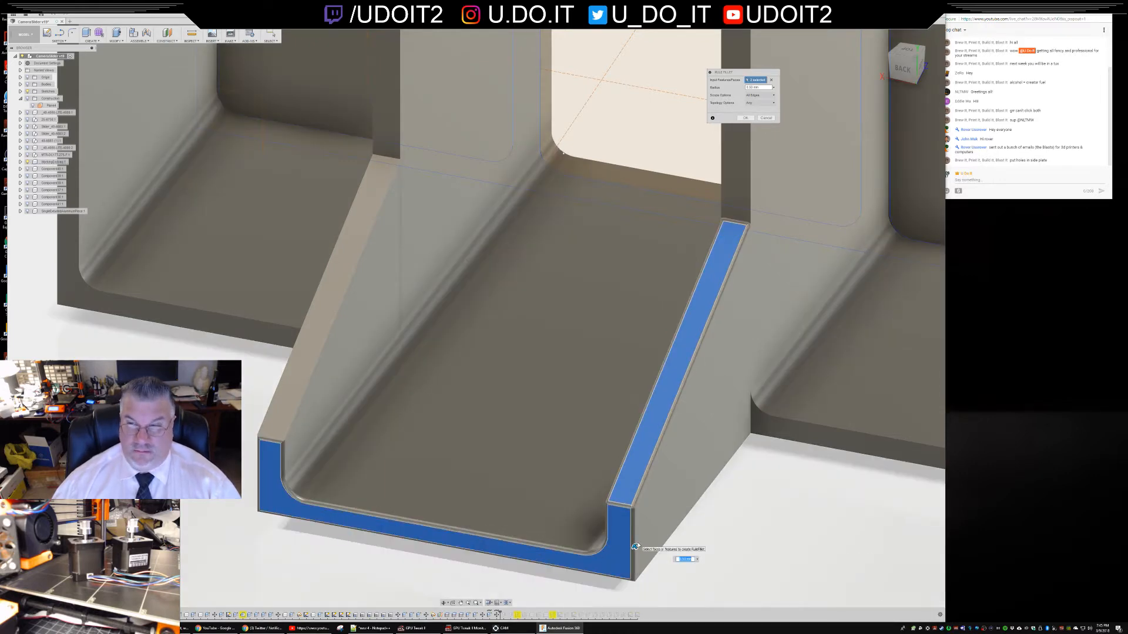
key(Return)
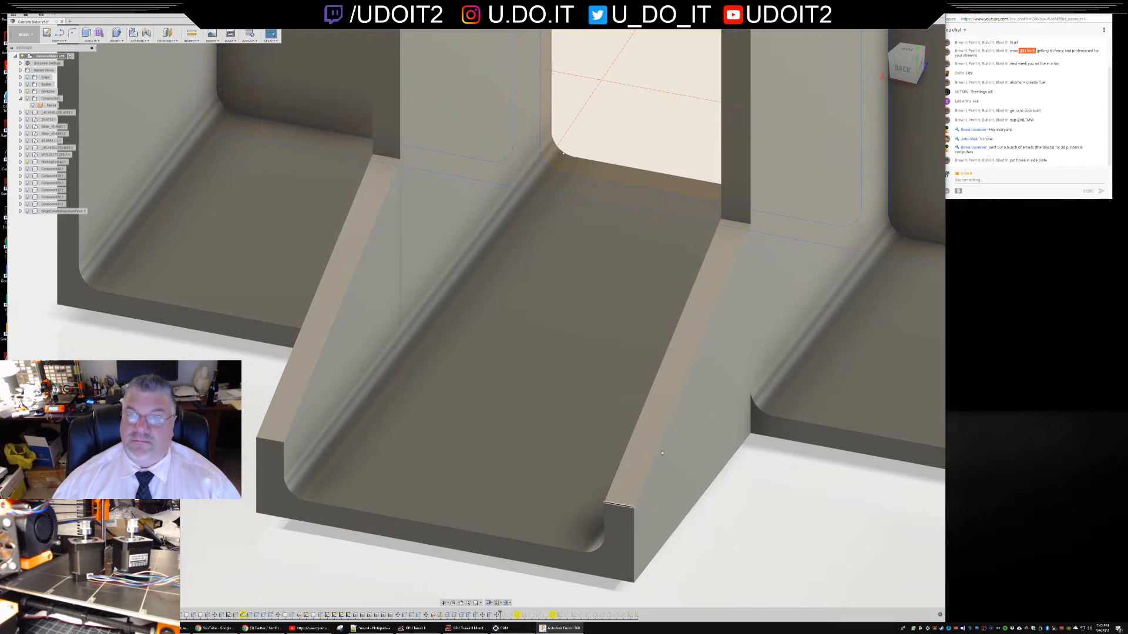
- Start another Rule Fillet and briefly check the stream preview in OBS before returning to the model
right_click(621, 506)
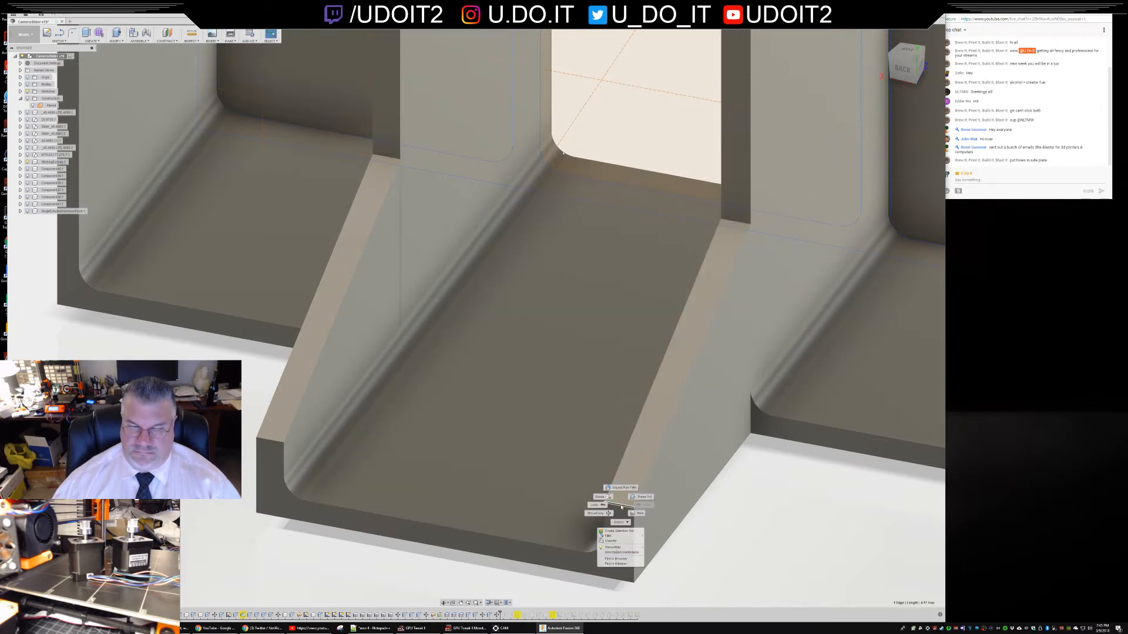
click(617, 497)
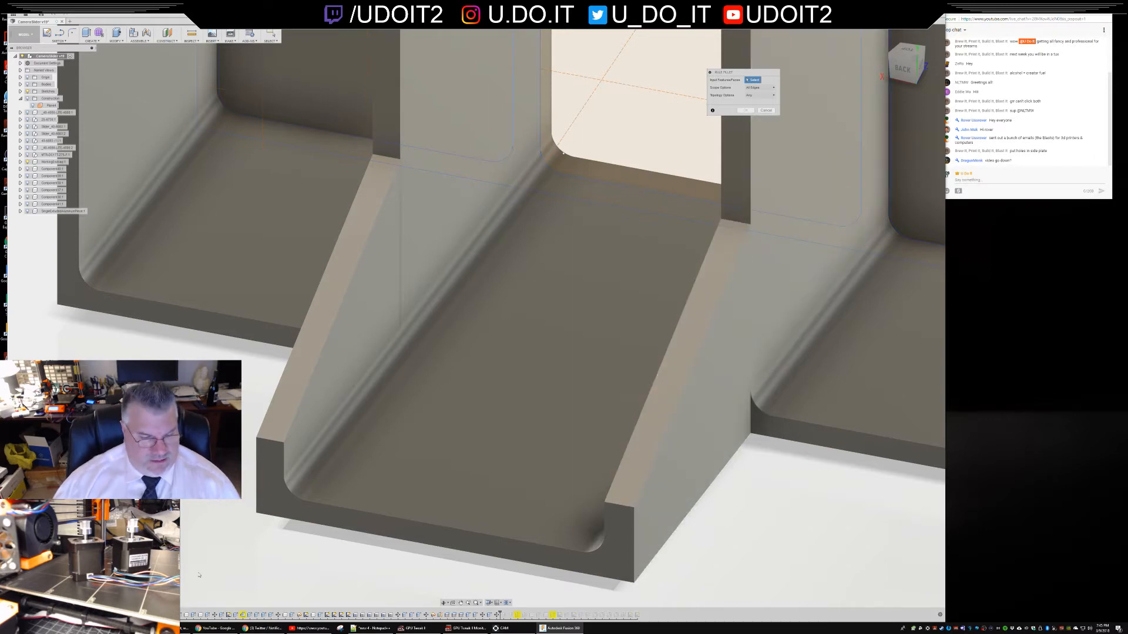
mouse_move(247, 630)
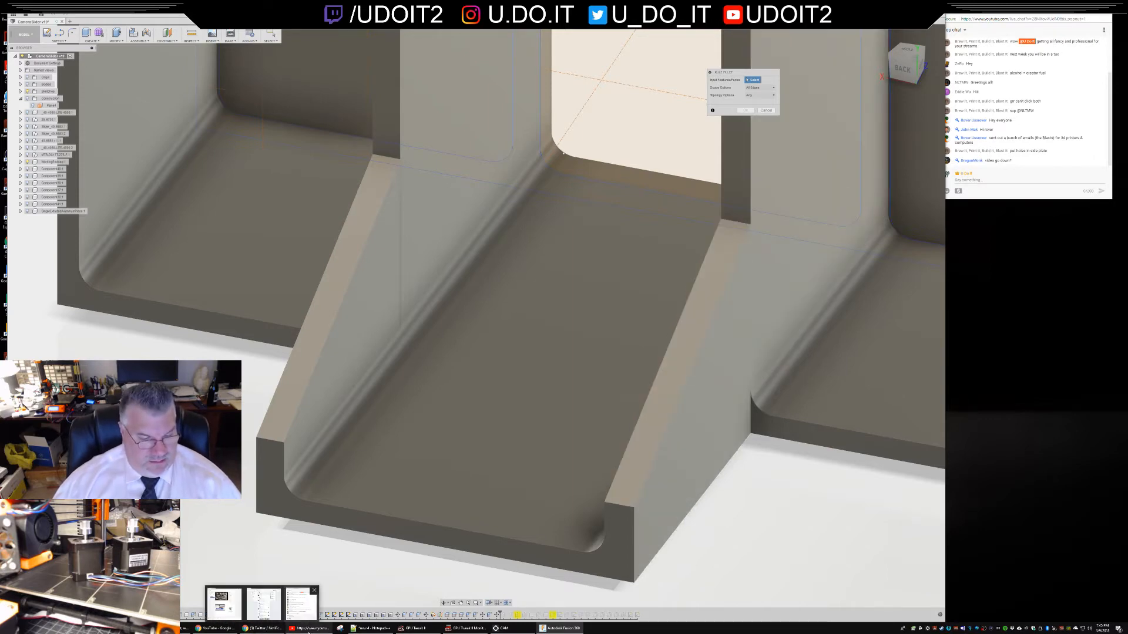
click(224, 604)
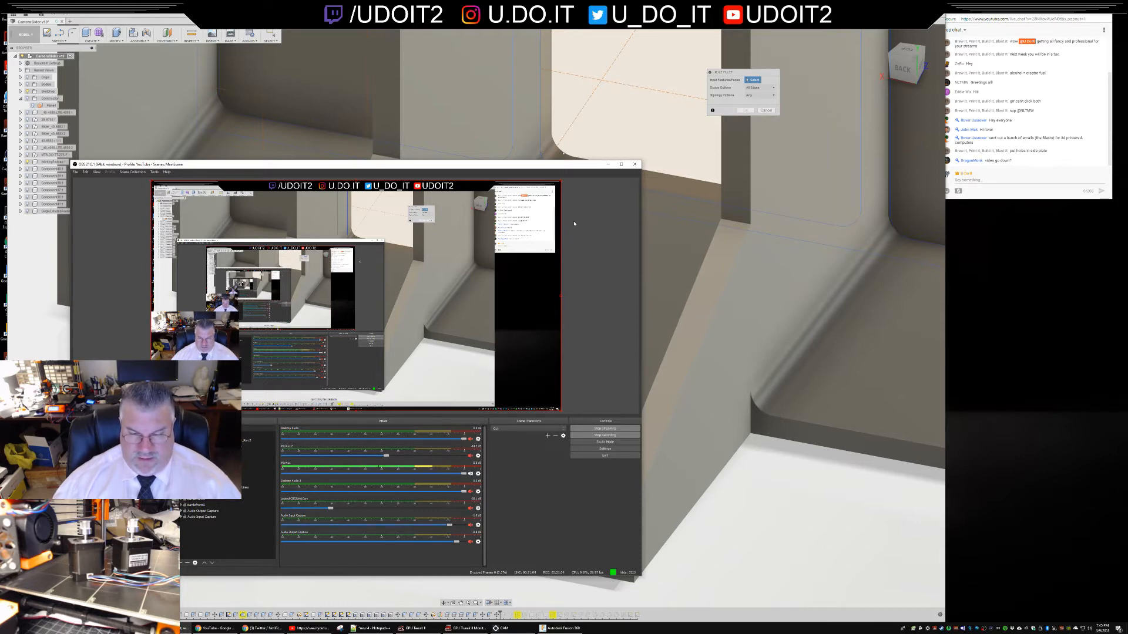
click(608, 164)
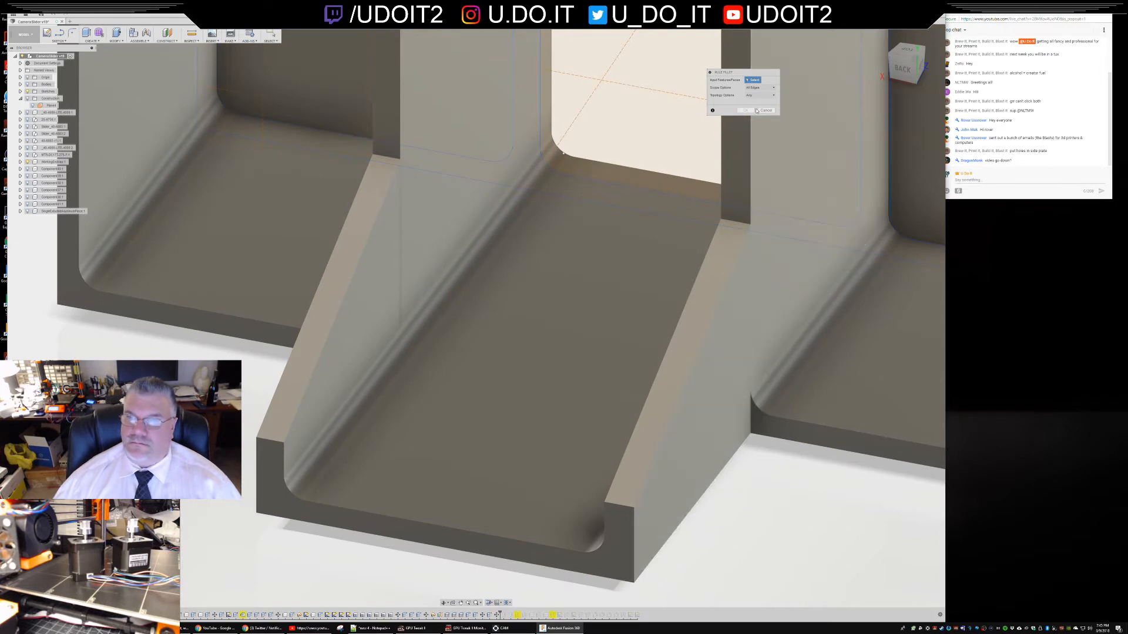
- Try a Rule Fillet with topology set to All Rounds, first with the Against Features scope and again with All Edges
click(756, 88)
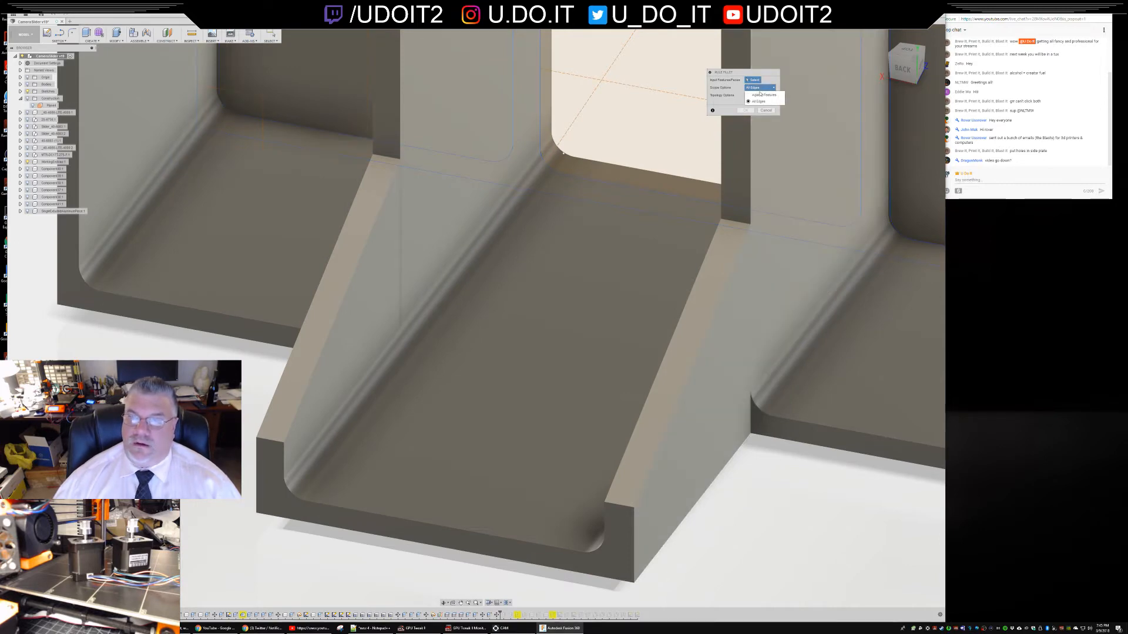
click(764, 96)
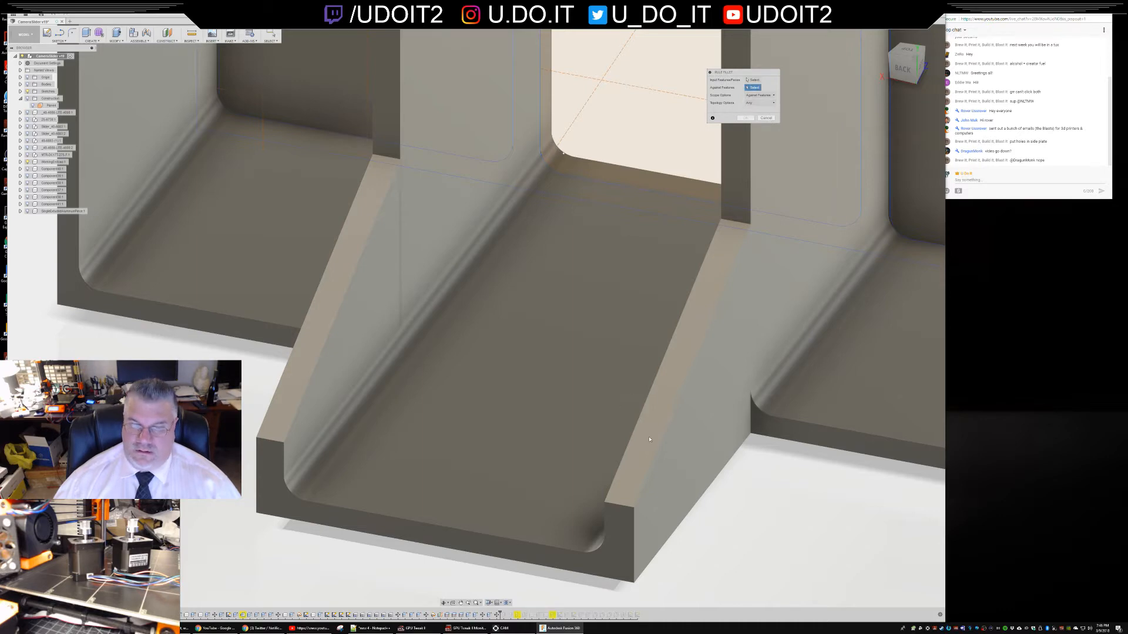
click(760, 103)
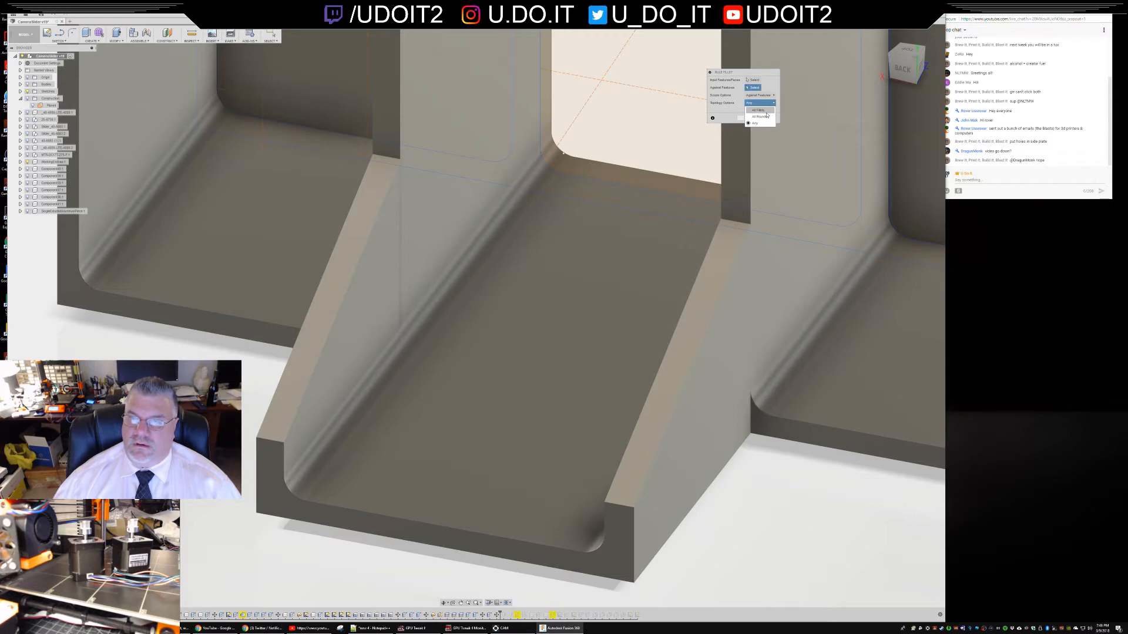
click(761, 115)
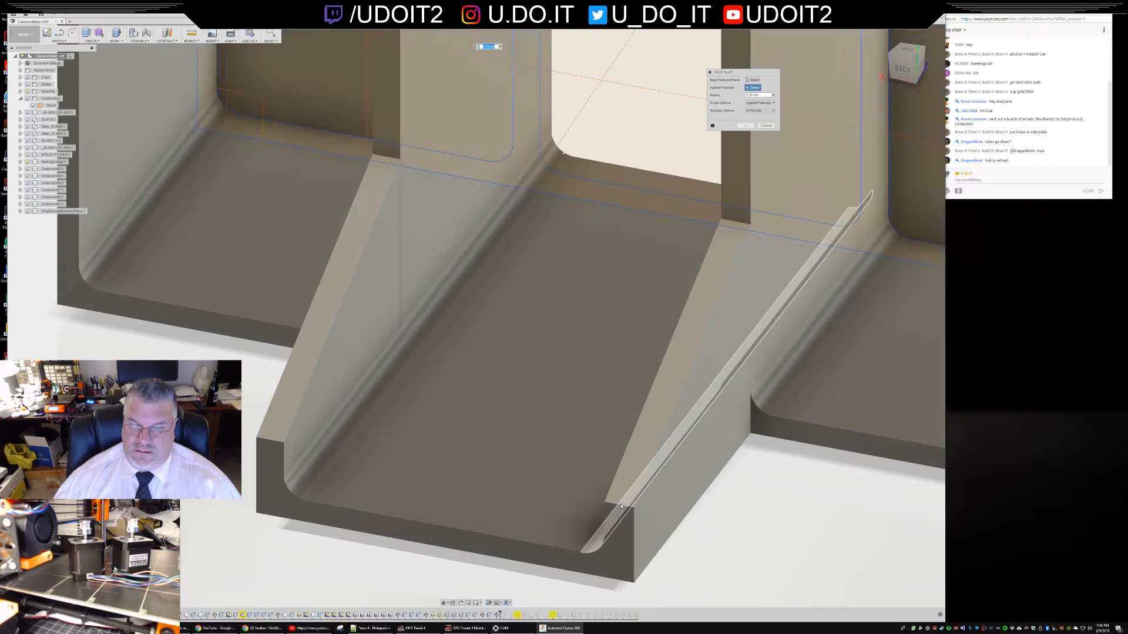
middle_drag(750, 554, 727, 539)
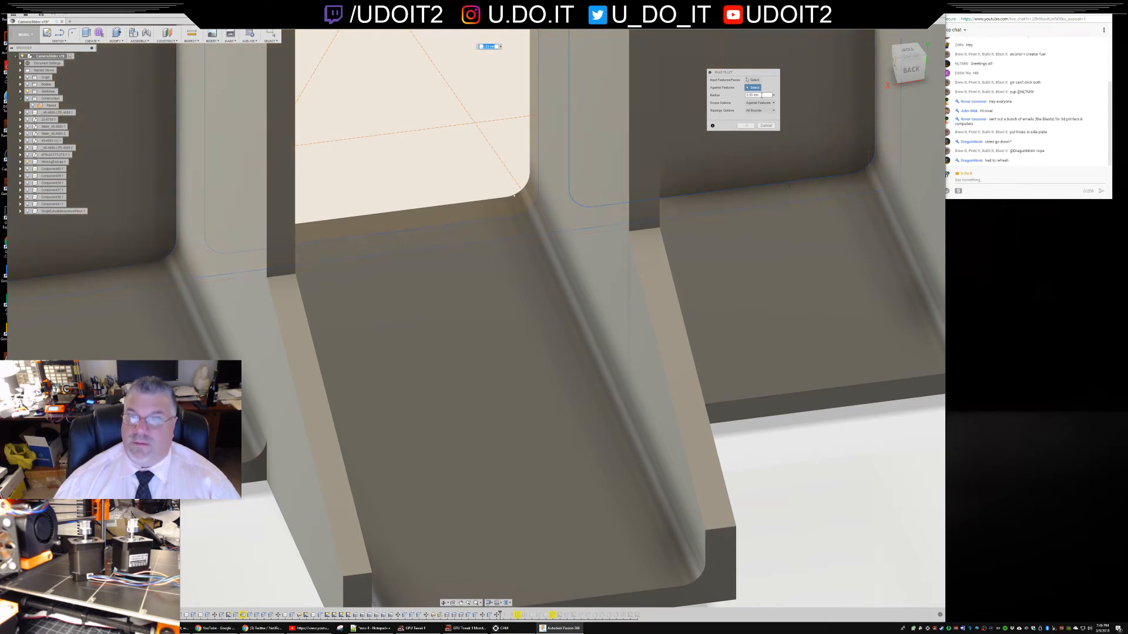
click(762, 104)
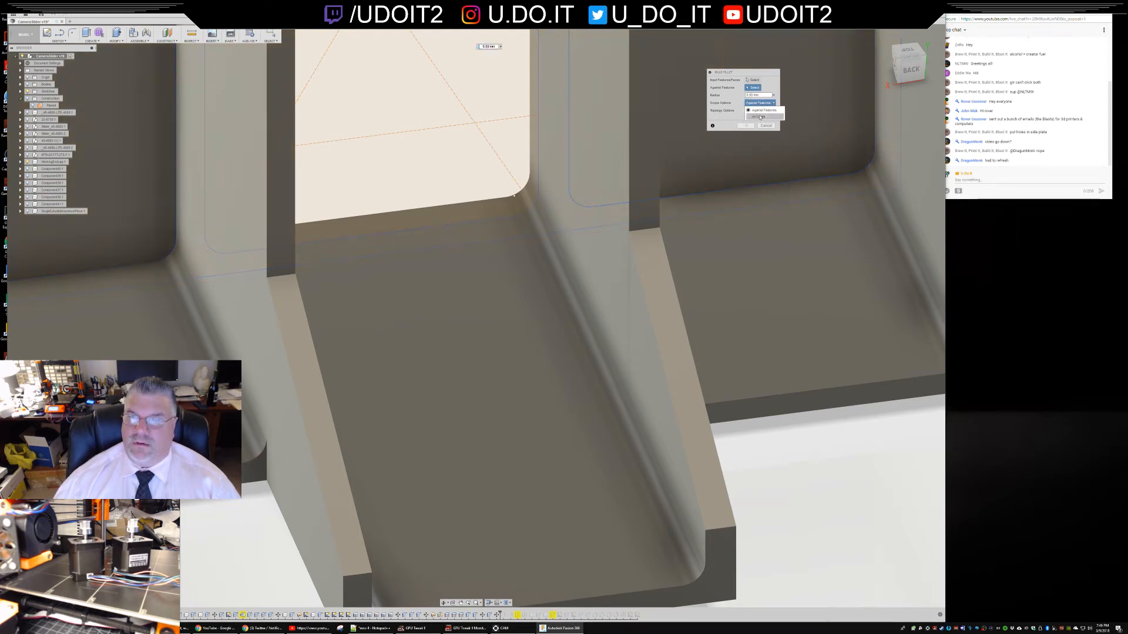
click(758, 111)
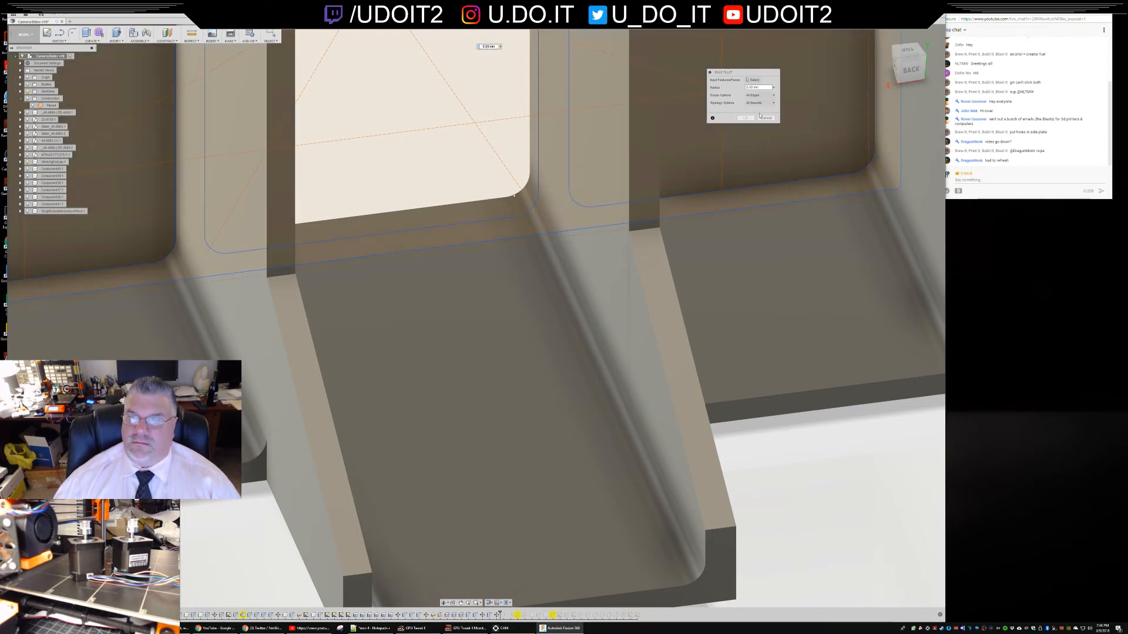
click(756, 80)
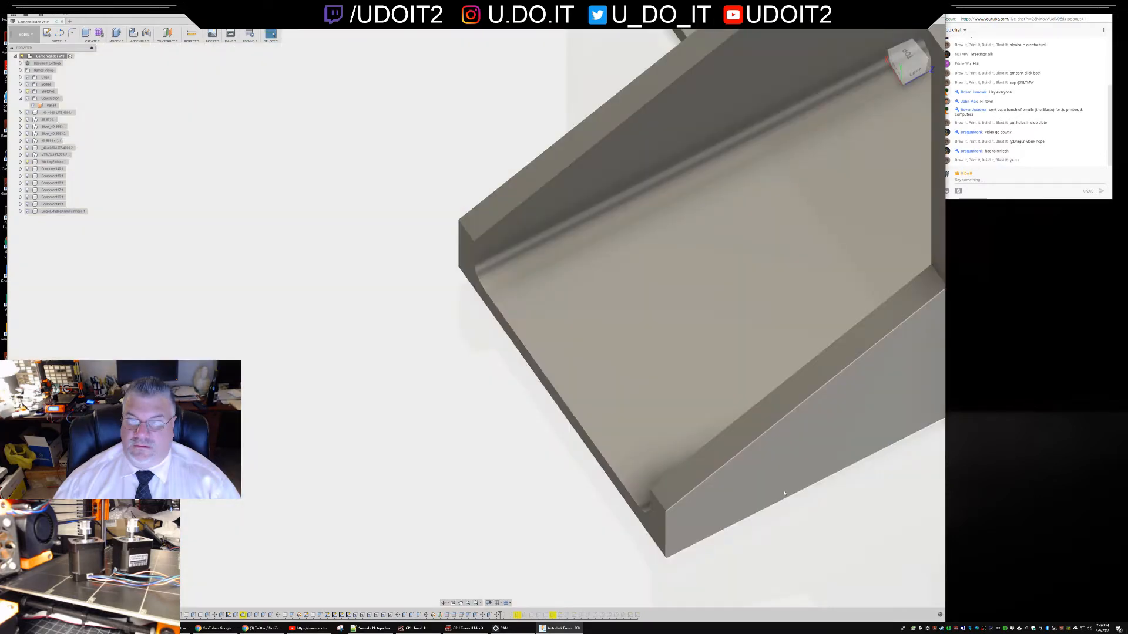
- Start a sketch on the middle compartment's floor and project the floor face into it
click(784, 494)
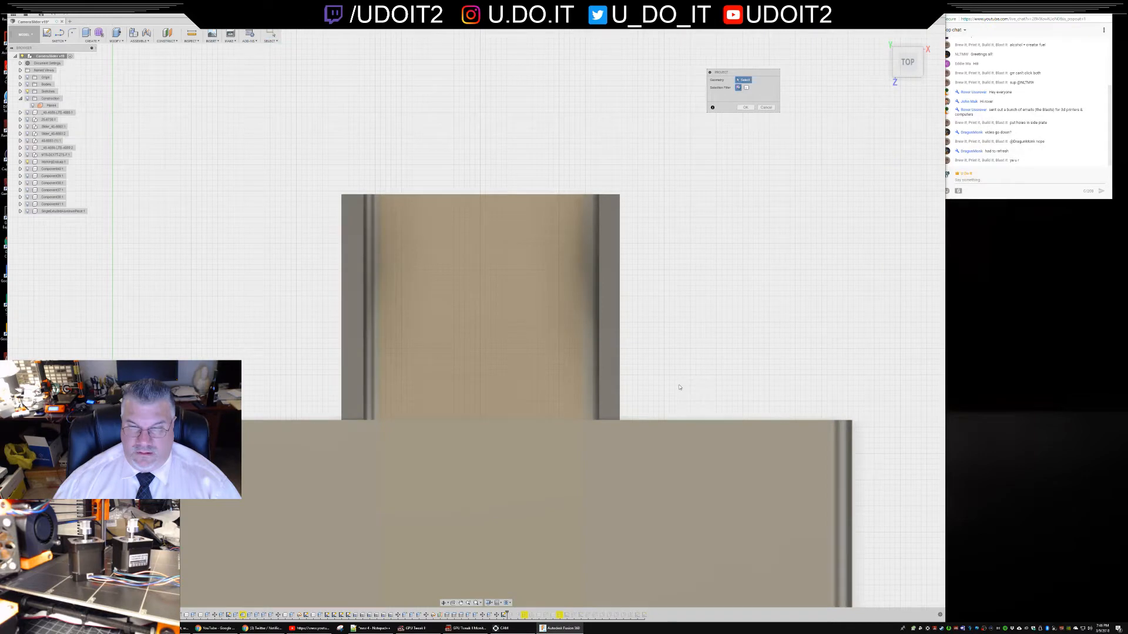
click(493, 269)
key(Return)
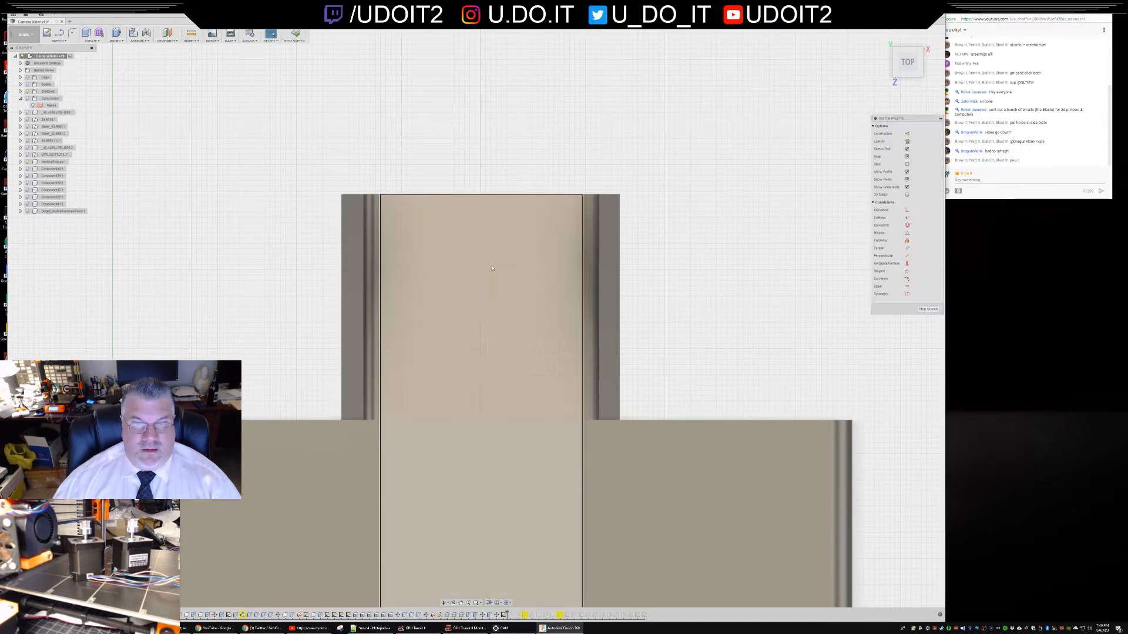
- Create an offset construction plane from the holder's open front rim face
mouse_move(492, 268)
shift+middle_down()
mouse_move(653, 352)
mouse_move(653, 326)
mouse_move(684, 330)
shift+middle_up()
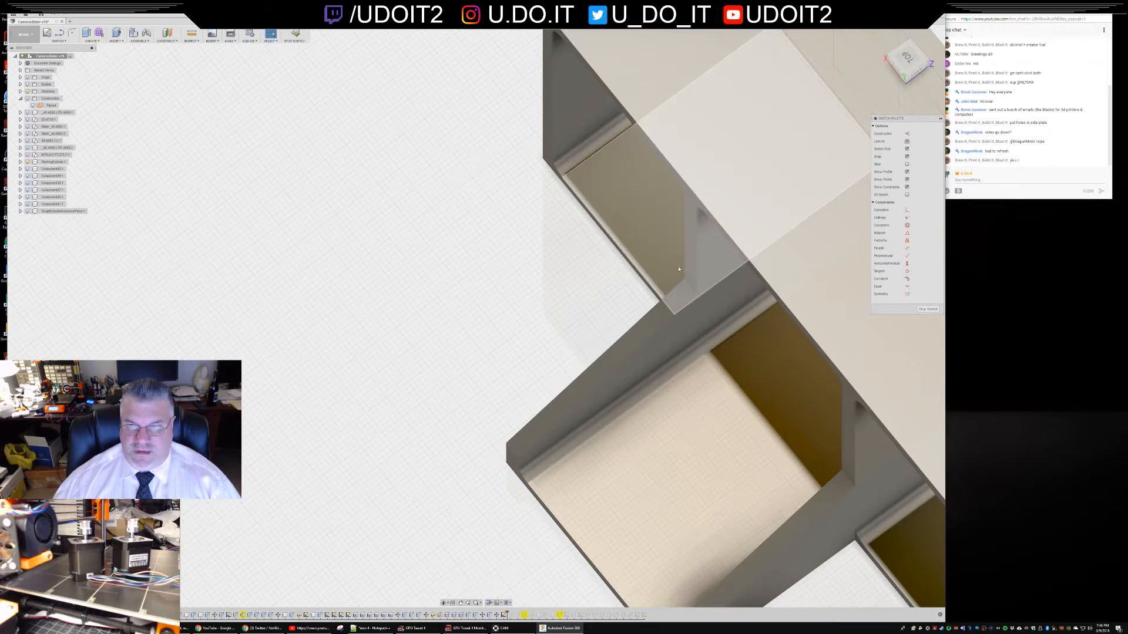
click(692, 271)
right_click(692, 271)
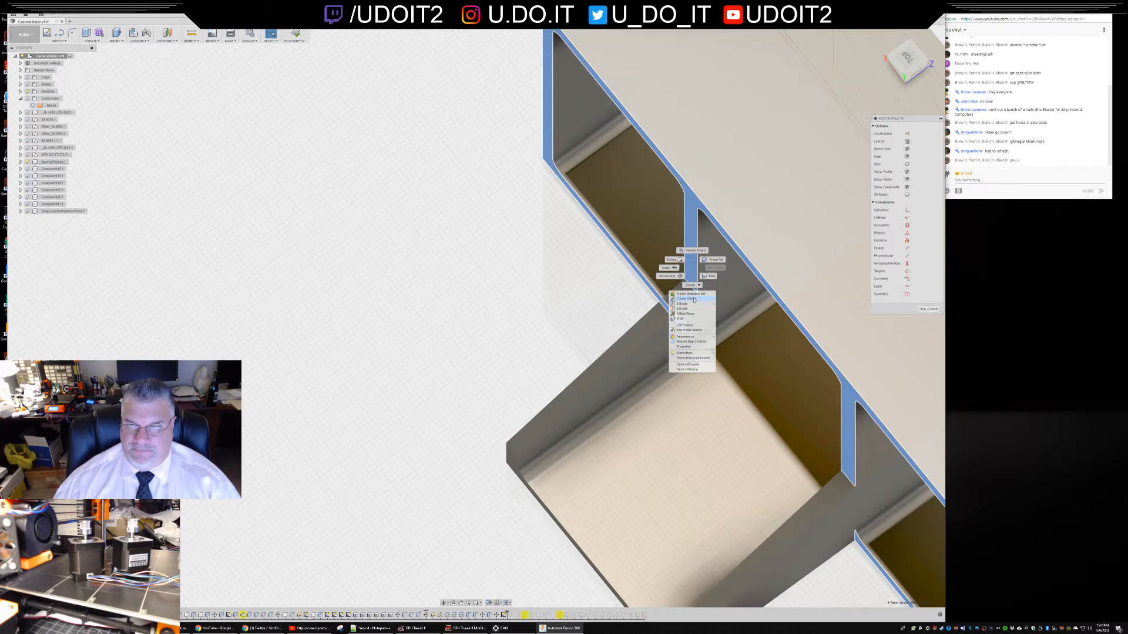
click(685, 314)
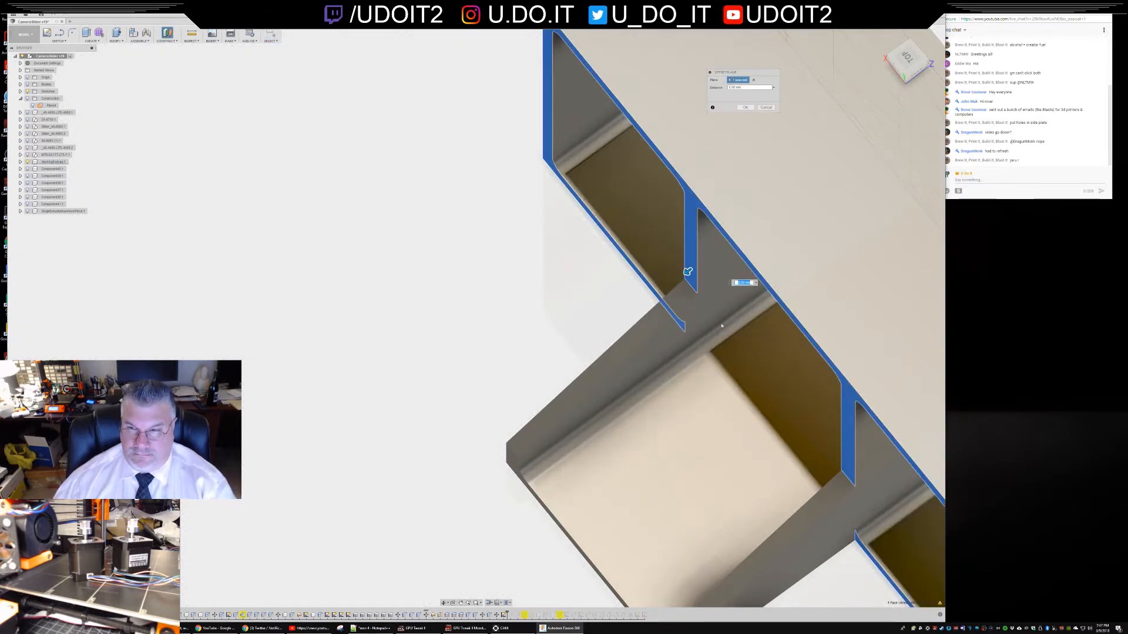
key(Return)
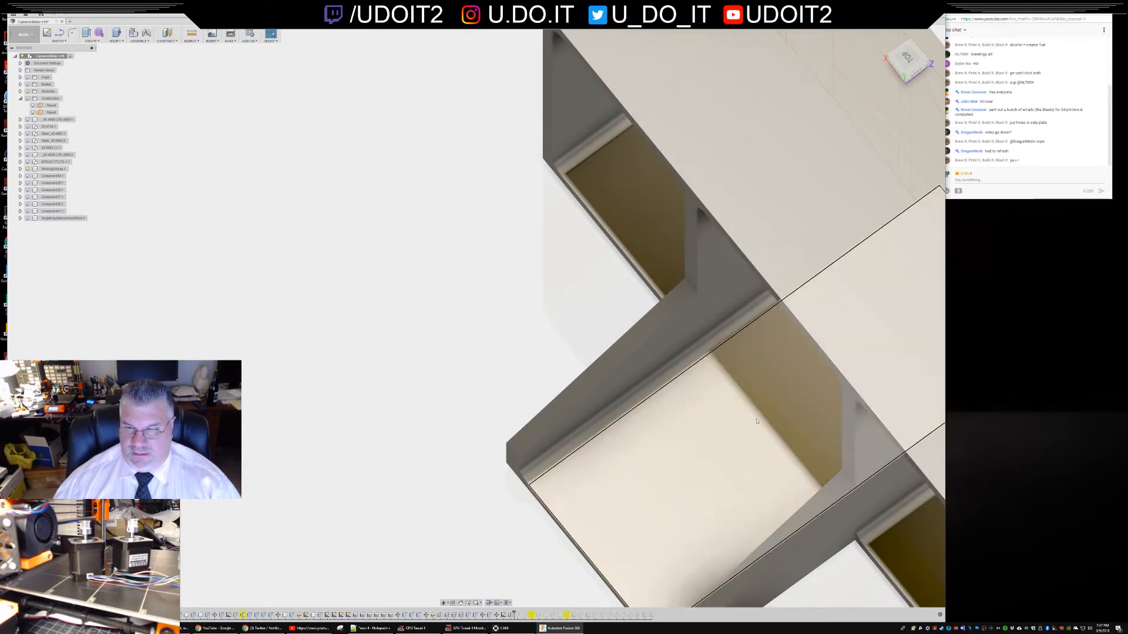
- Sketch a point on the extended floor's surface at the midpoint of its outer end edge
shift+middle_drag(738, 421, 706, 375)
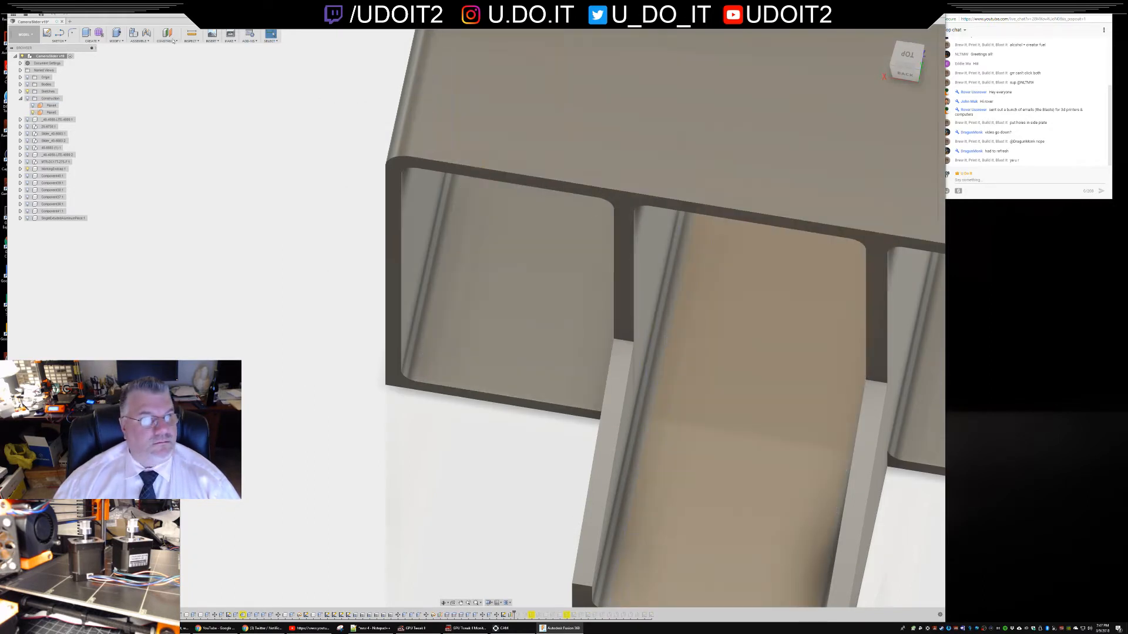
click(59, 34)
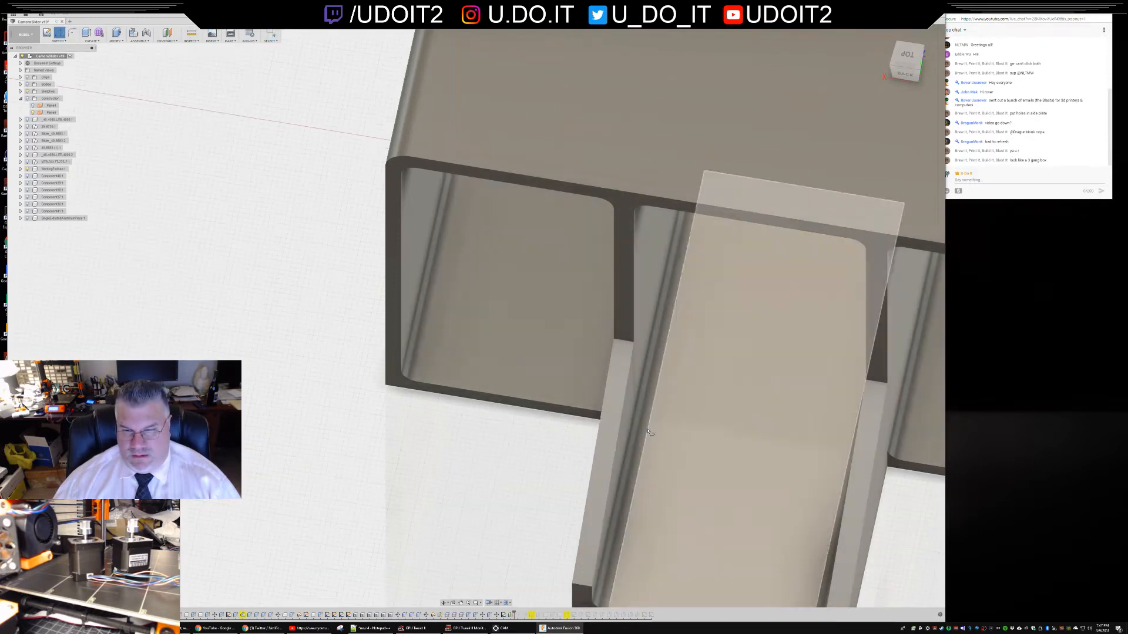
click(754, 491)
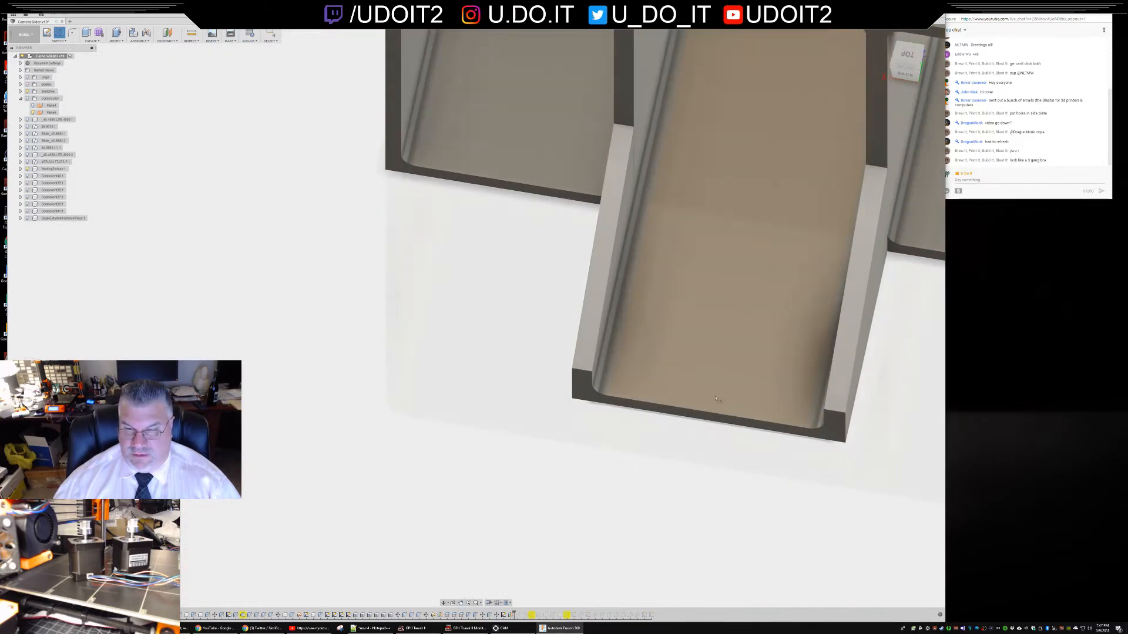
click(58, 41)
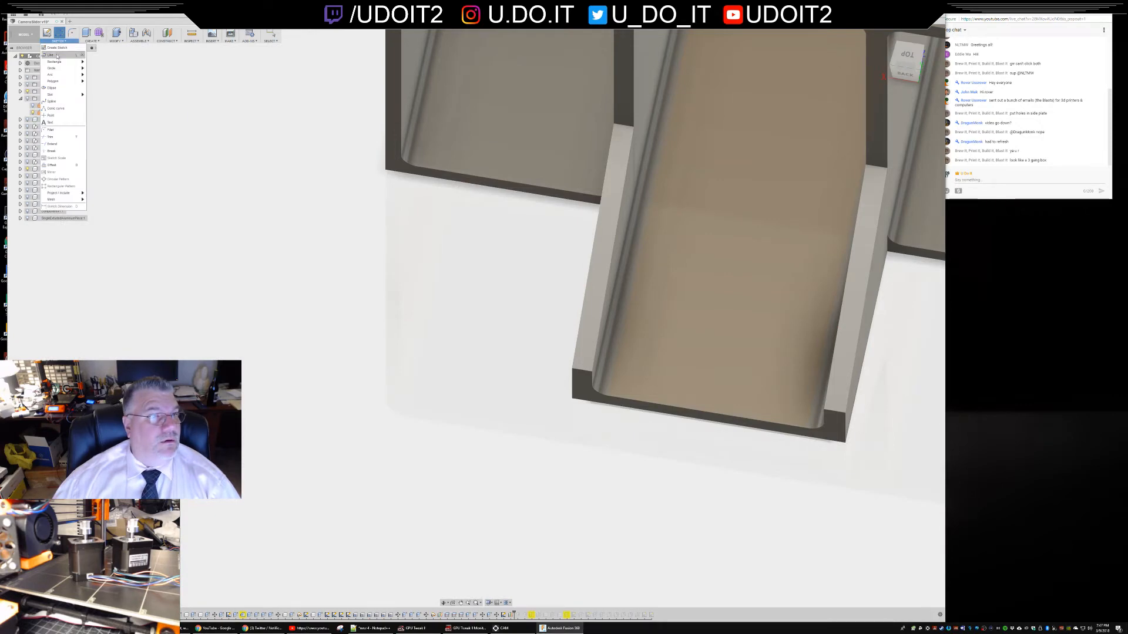
click(58, 116)
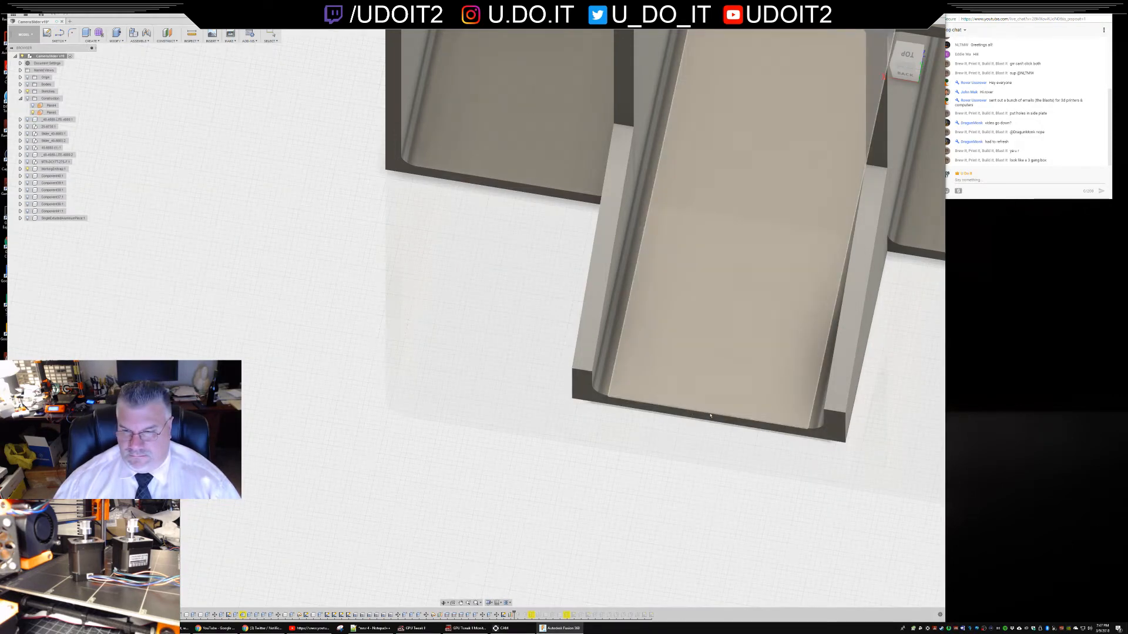
scroll(710, 416, up, 4)
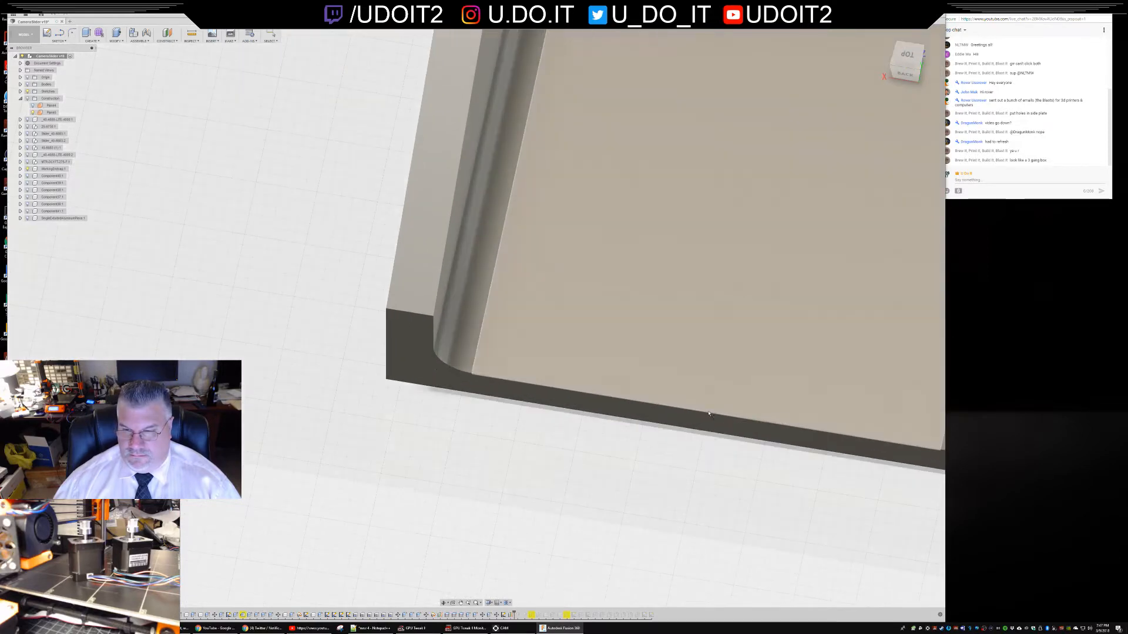
click(692, 410)
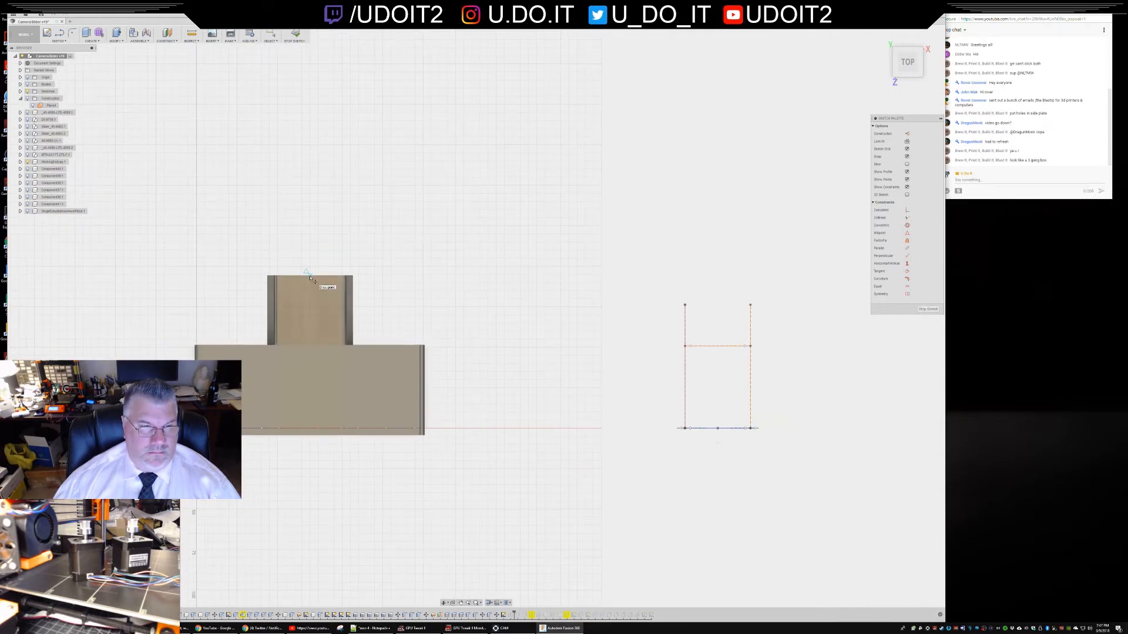
scroll(307, 282, down, 1)
scroll(305, 292, up, 4)
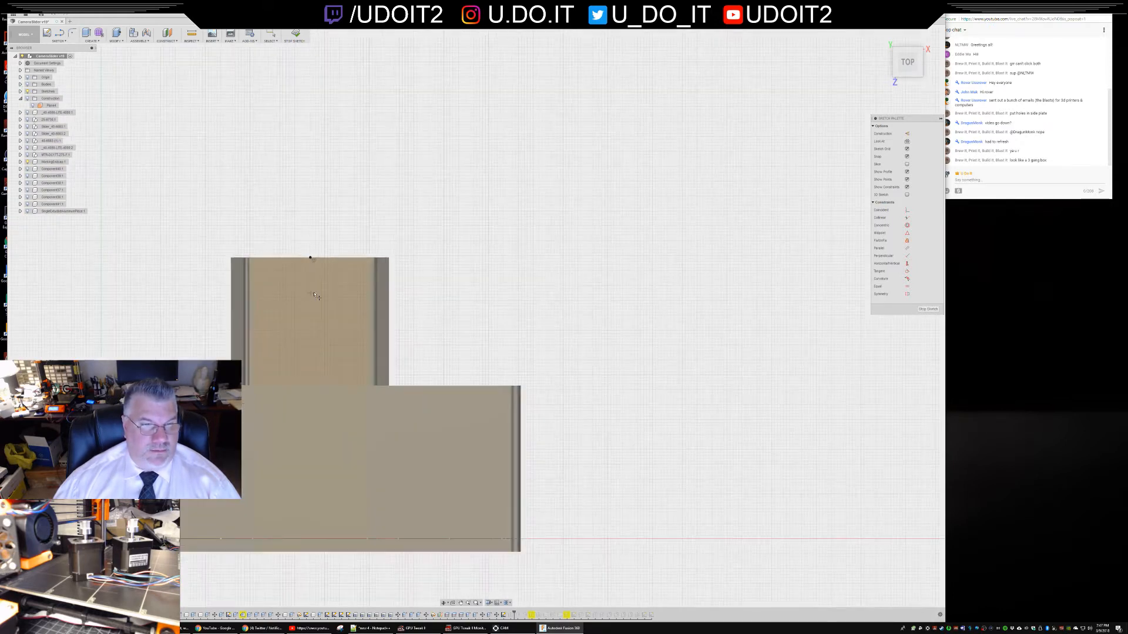
- Draw a construction line along the extended floor's centre, from the outer edge's midpoint to the compartment's front opening
click(60, 35)
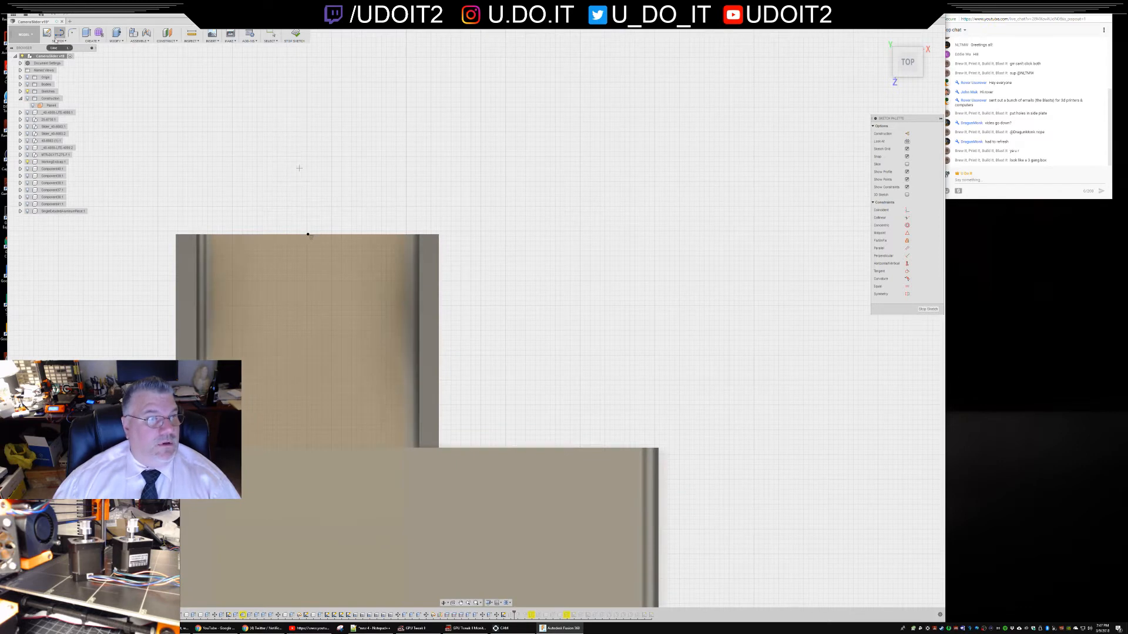
click(58, 41)
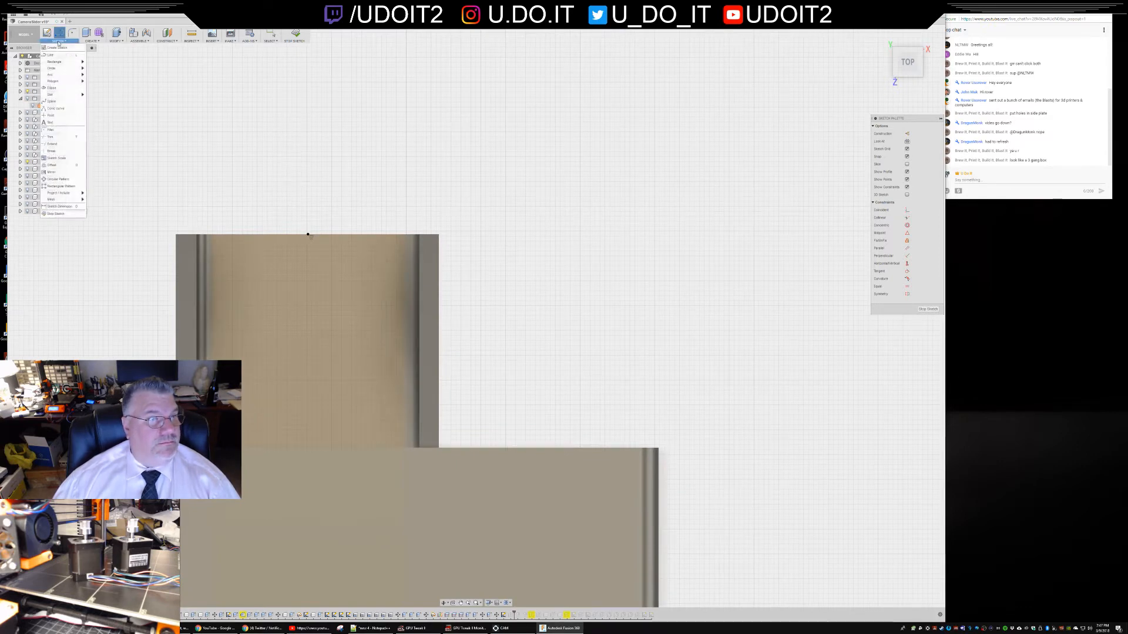
click(52, 56)
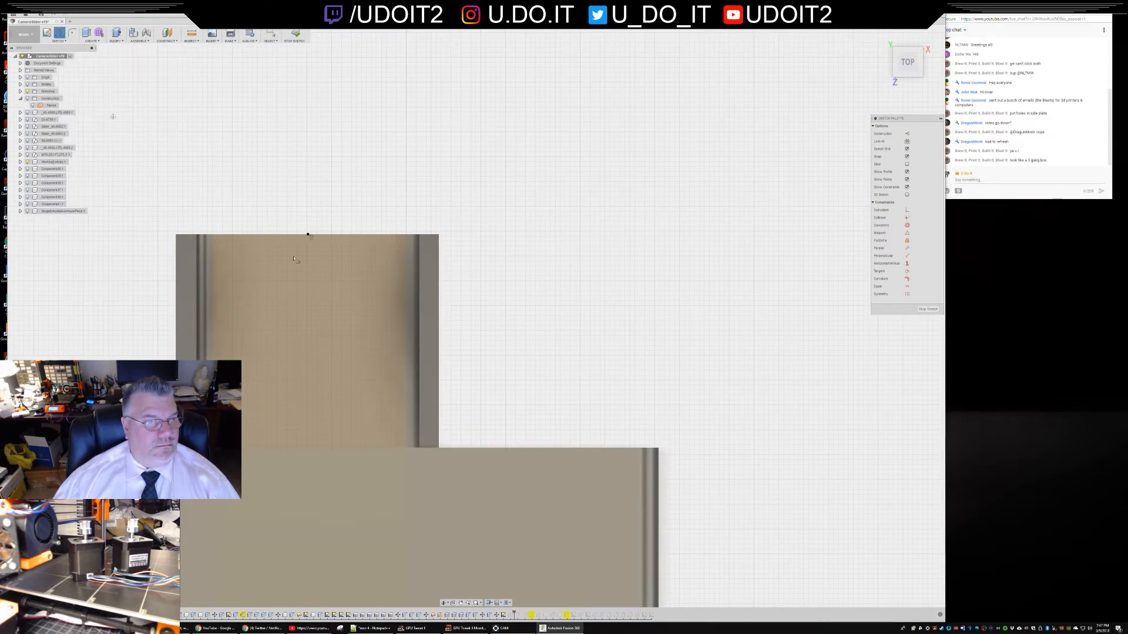
click(307, 234)
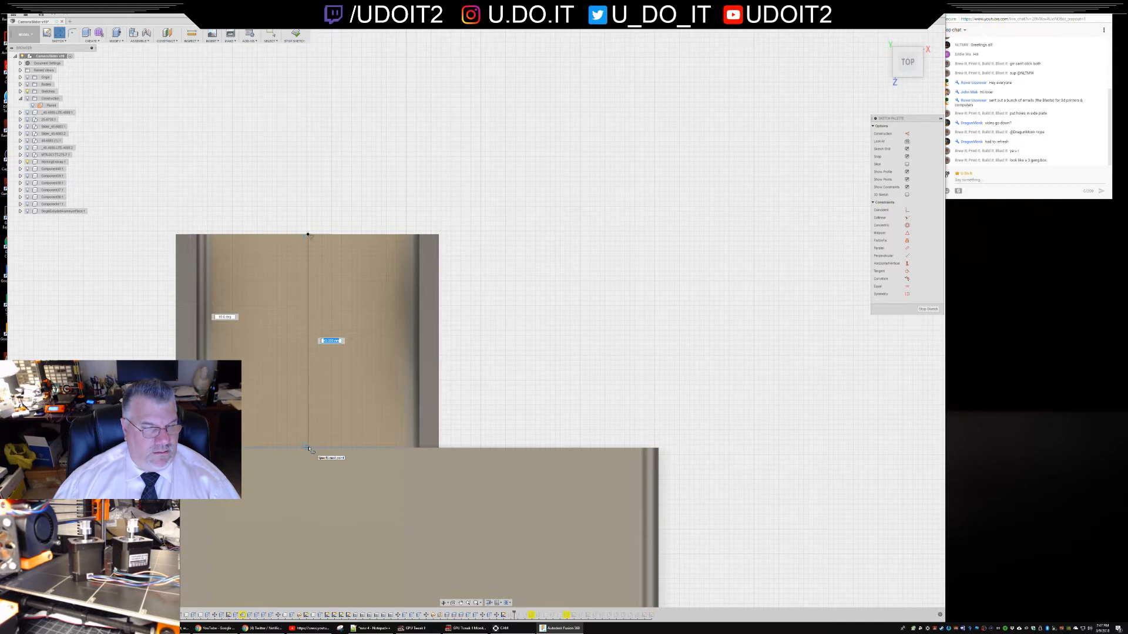
click(309, 449)
shift+middle_drag(478, 393, 444, 395)
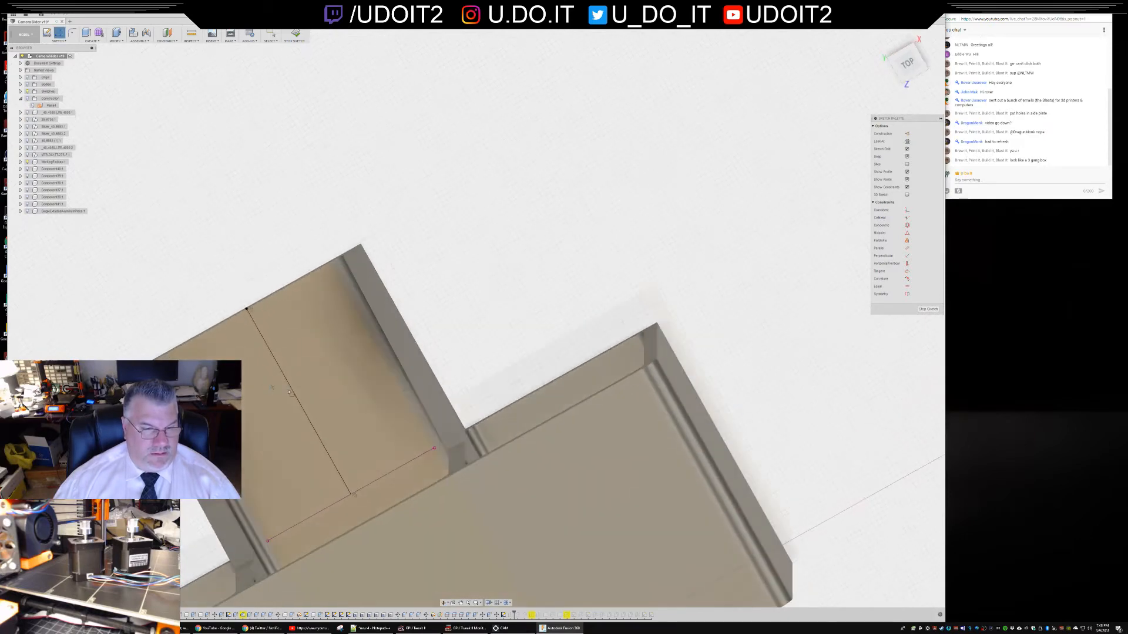
key(Escape)
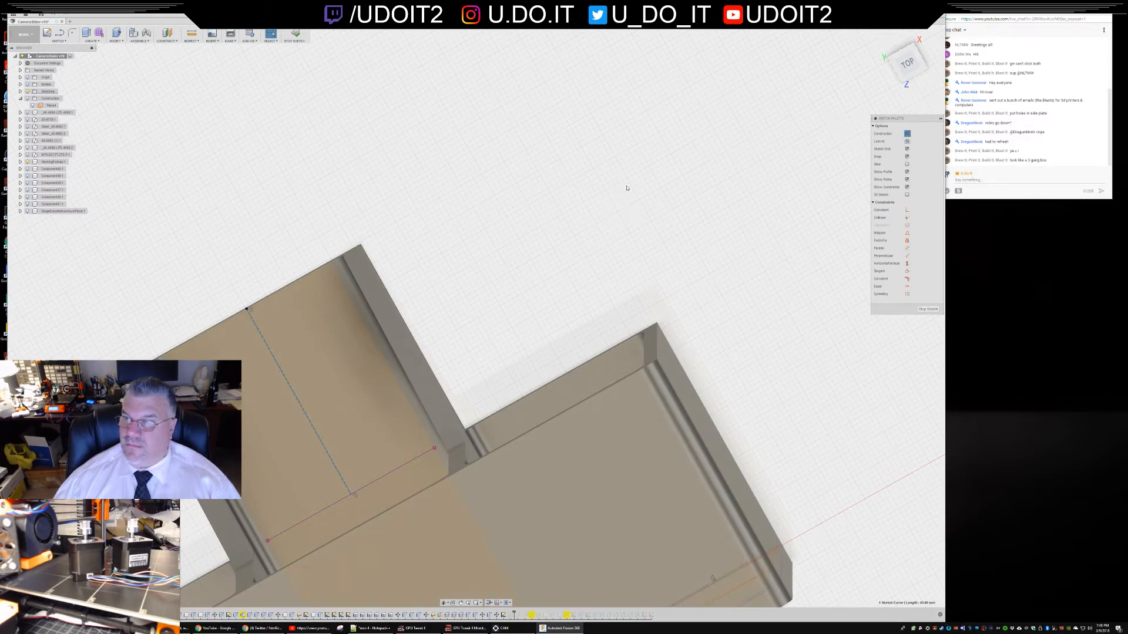
middle_drag(457, 251, 614, 192)
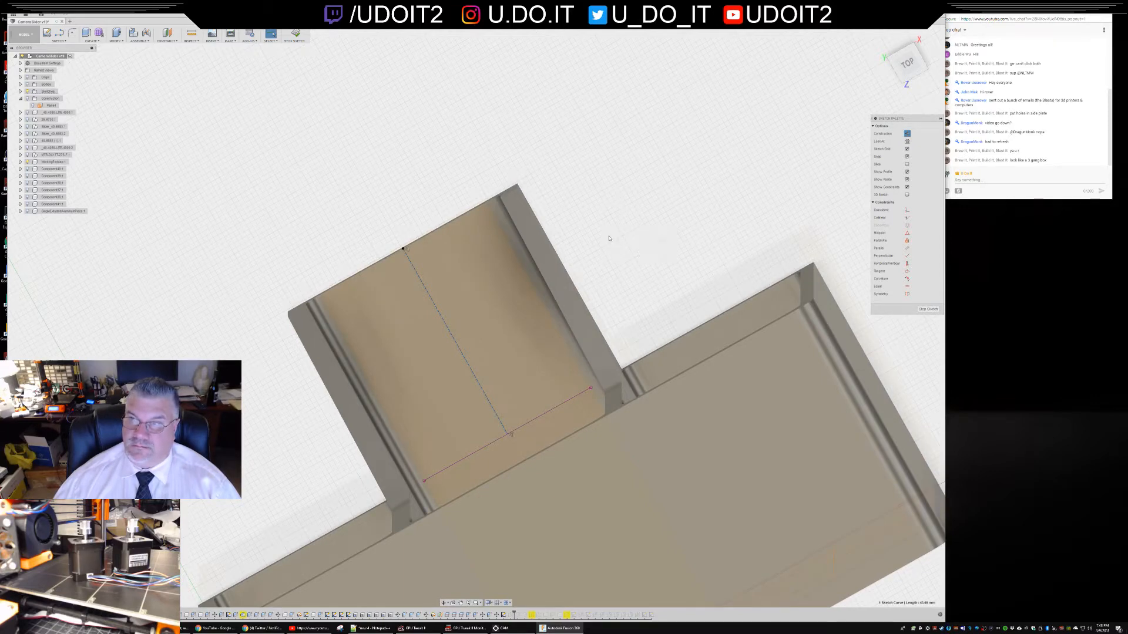
middle_drag(598, 238, 594, 226)
shift+middle_drag(652, 257, 330, 539)
click(184, 628)
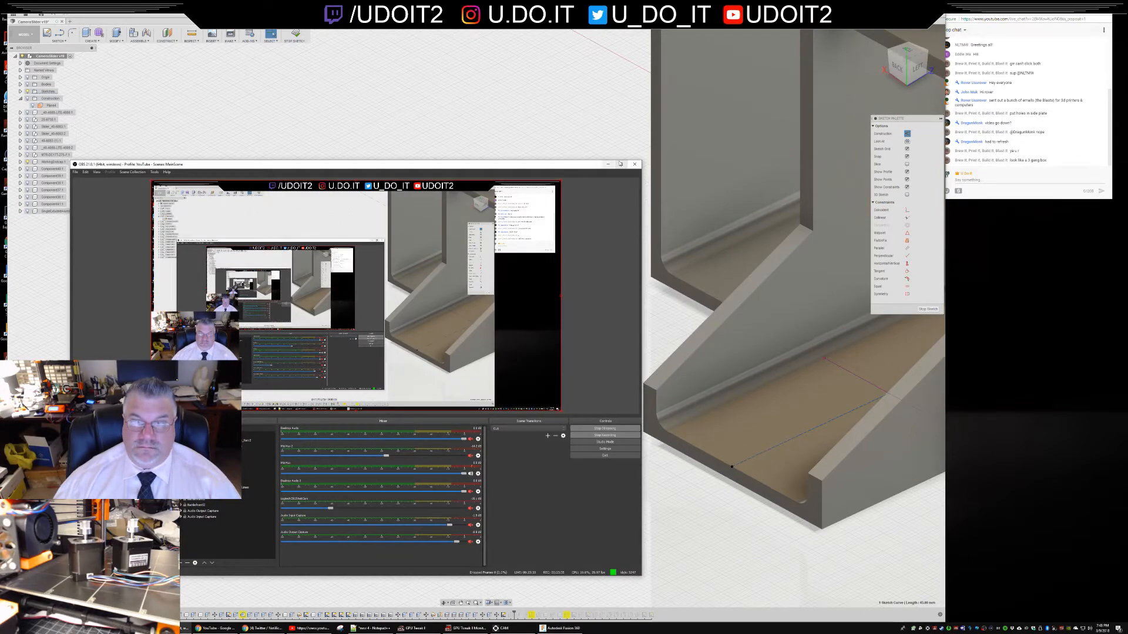
- Minimize the OBS window and place a sketch point at the midpoint of the extended floor's construction centreline
click(608, 166)
middle_drag(640, 307, 481, 295)
shift+middle_drag(801, 506, 823, 511)
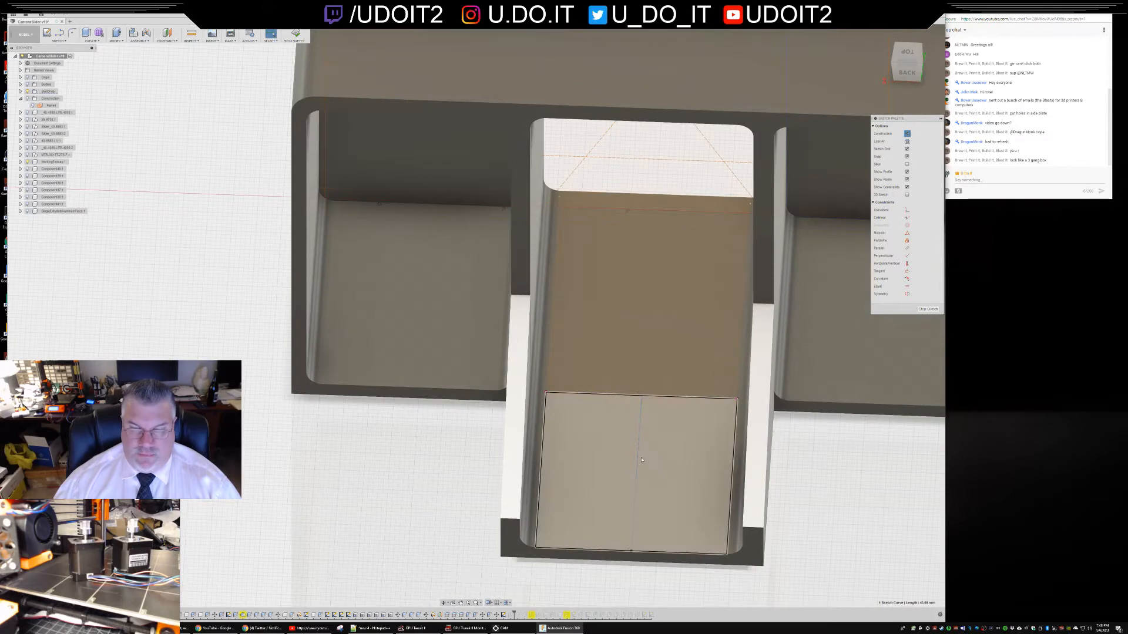
click(57, 41)
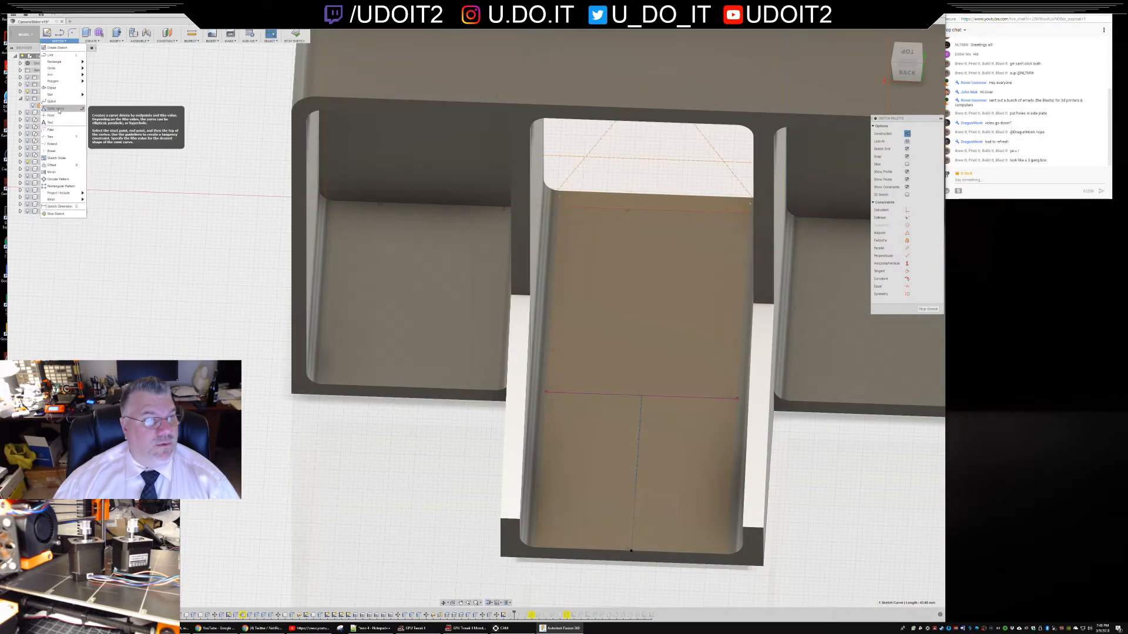
click(63, 116)
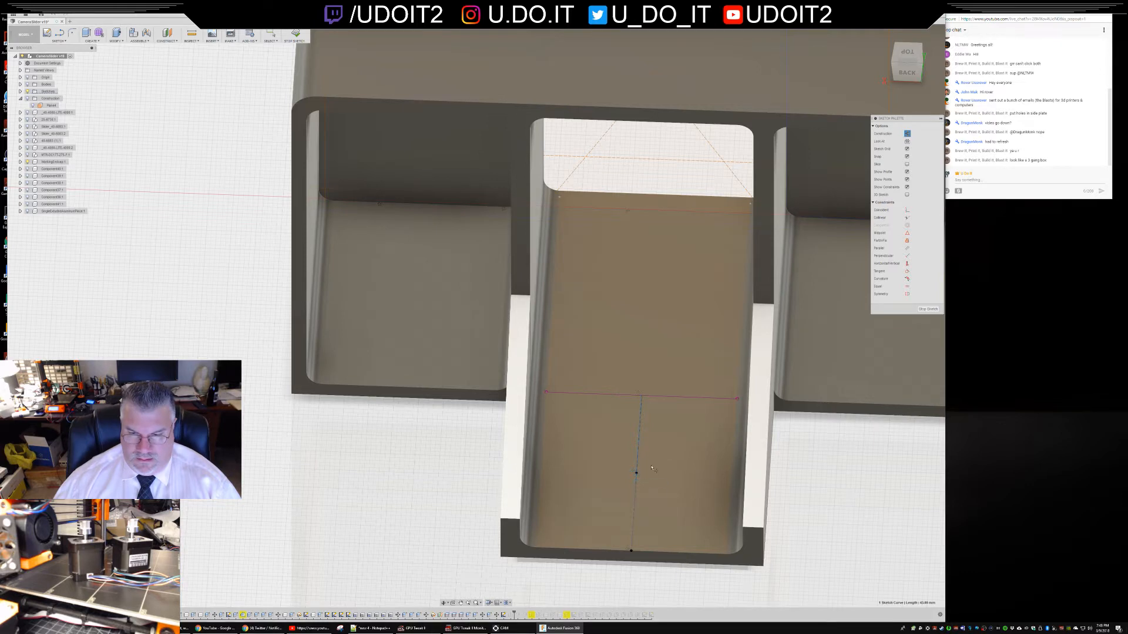
- Measure the widths of the outer and inner floor edges at the open end of the middle compartment's extension
mouse_move(823, 486)
shift+middle_down()
mouse_move(840, 511)
mouse_move(831, 504)
shift+middle_up()
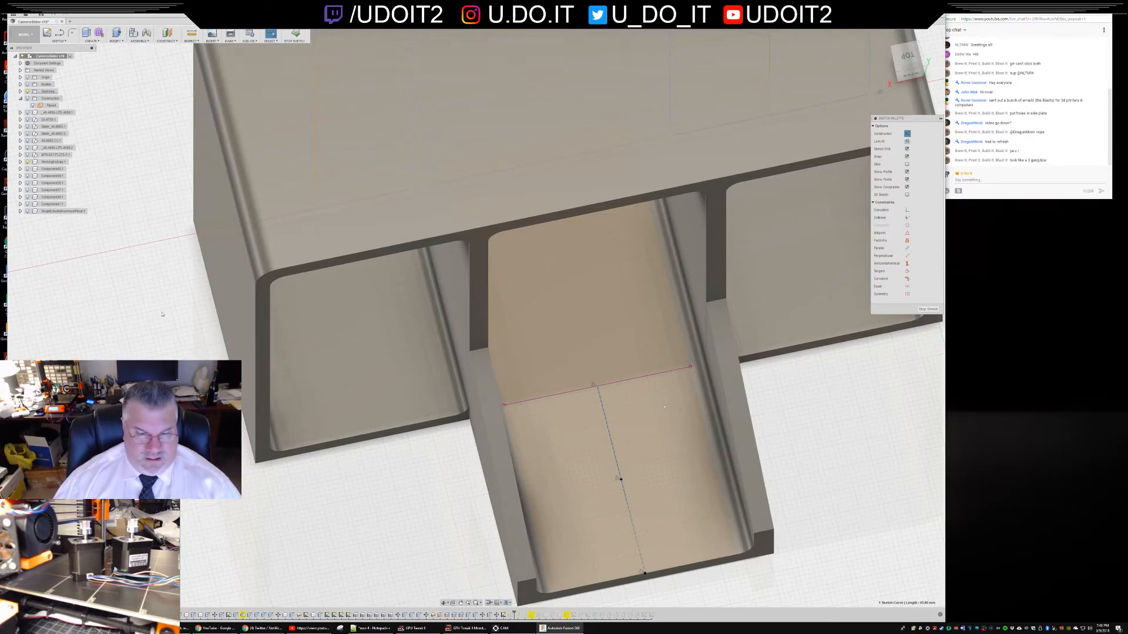
mouse_move(423, 376)
shift+middle_down()
mouse_move(433, 383)
mouse_move(436, 366)
shift+middle_up()
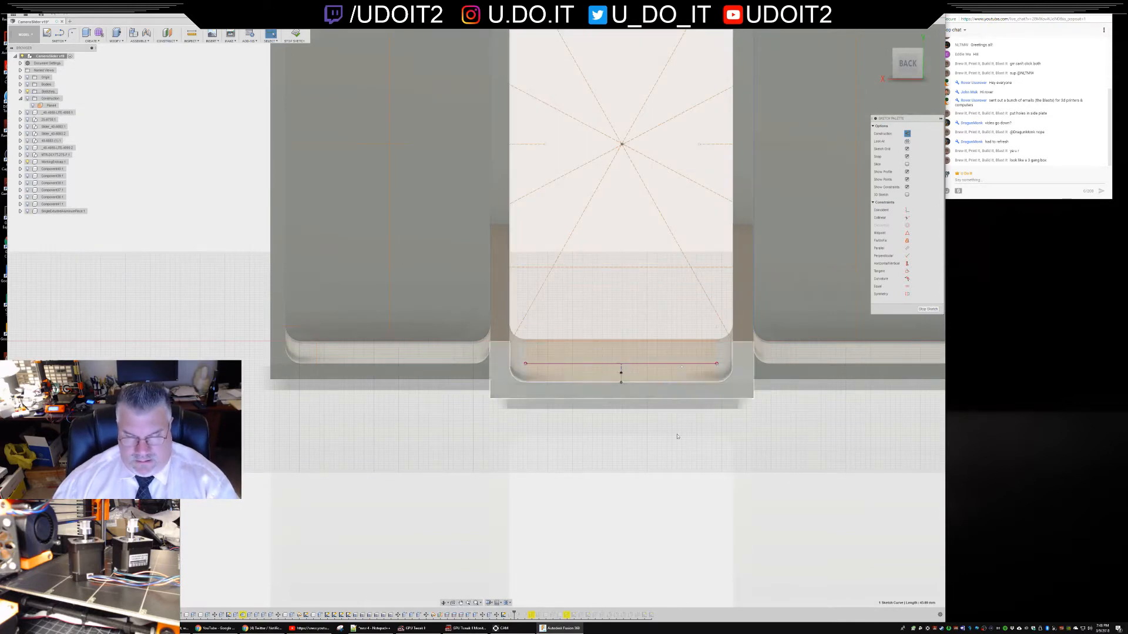
key(i)
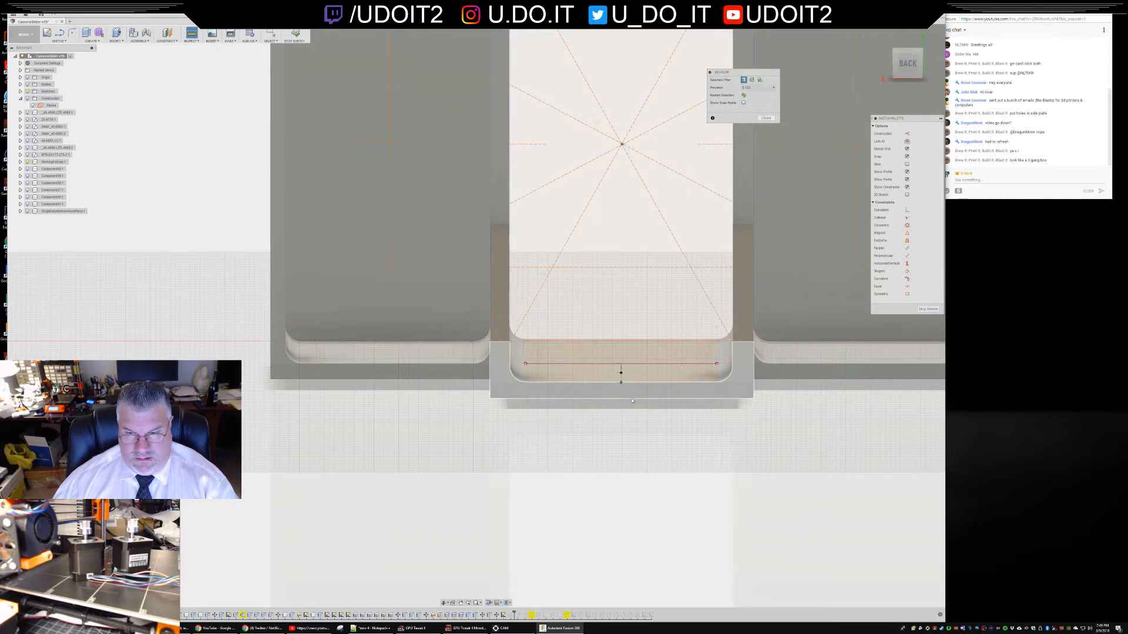
click(631, 400)
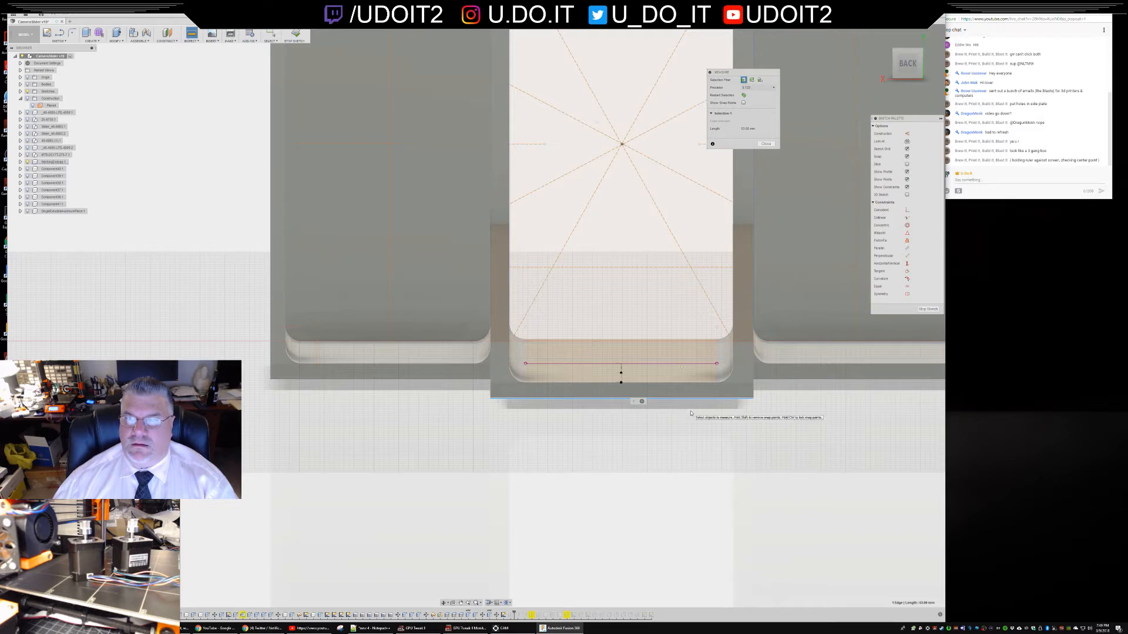
click(649, 383)
click(651, 384)
key(Escape)
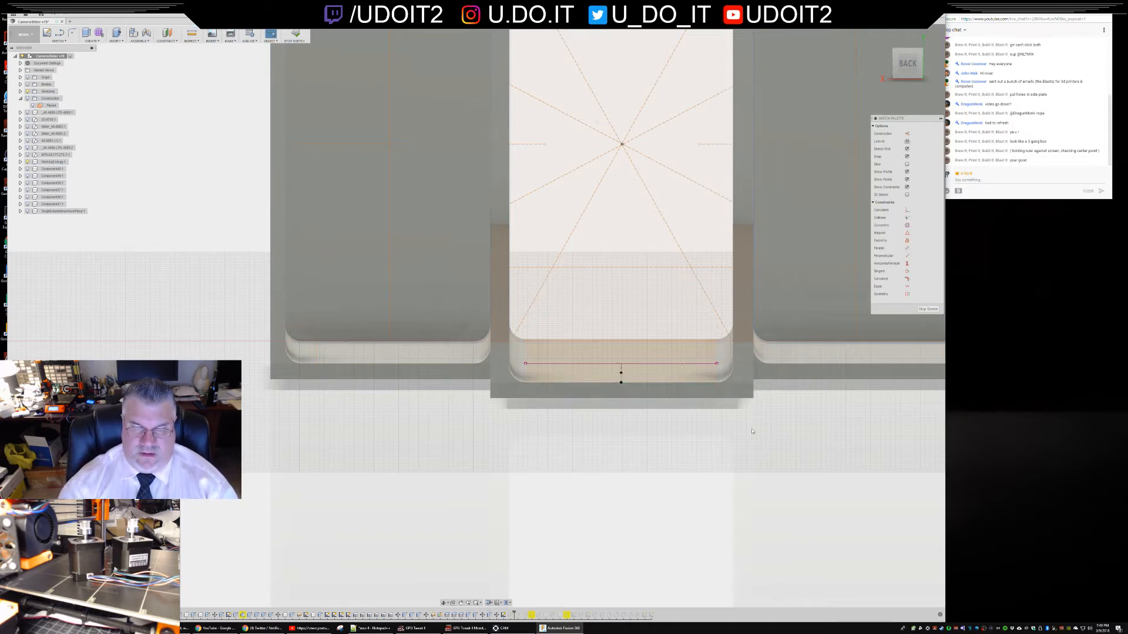
- Sketch a 22 mm diameter circle on the extended floor, centred on the centreline's midpoint
mouse_move(750, 441)
middle_down()
mouse_move(482, 388)
mouse_move(740, 395)
mouse_move(695, 416)
mouse_move(708, 393)
mouse_move(704, 422)
mouse_move(699, 411)
middle_up()
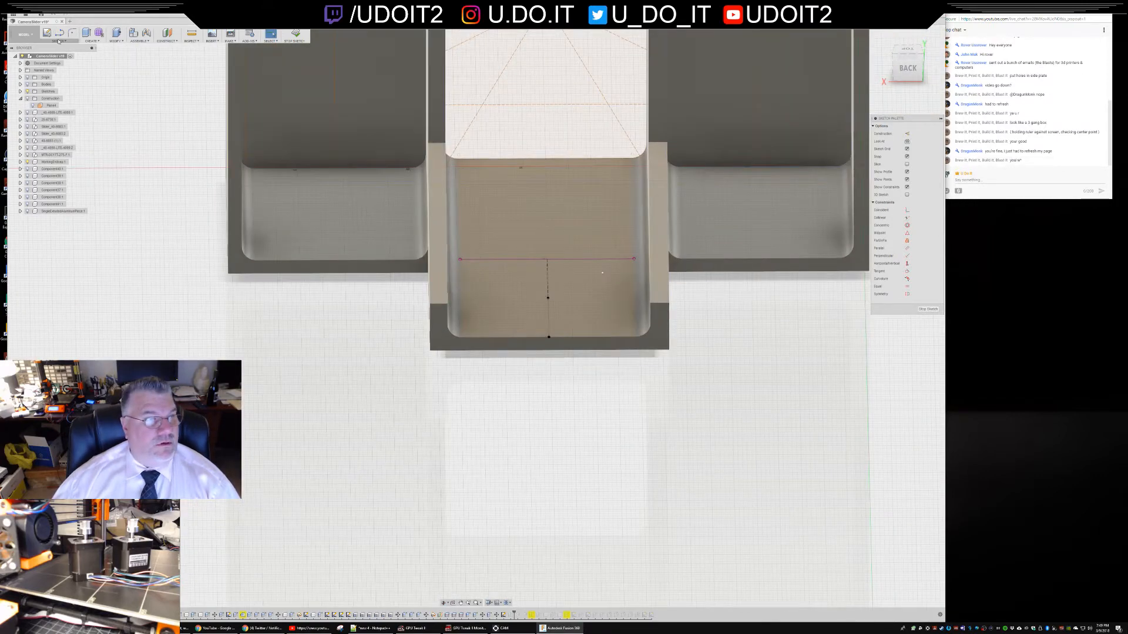
click(59, 41)
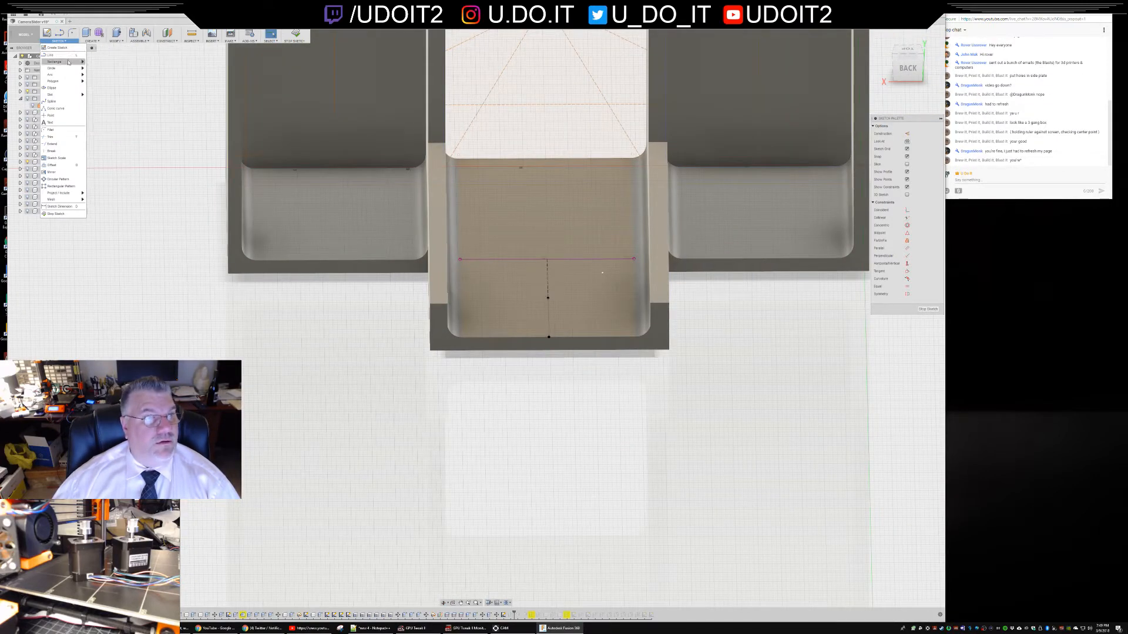
mouse_move(67, 69)
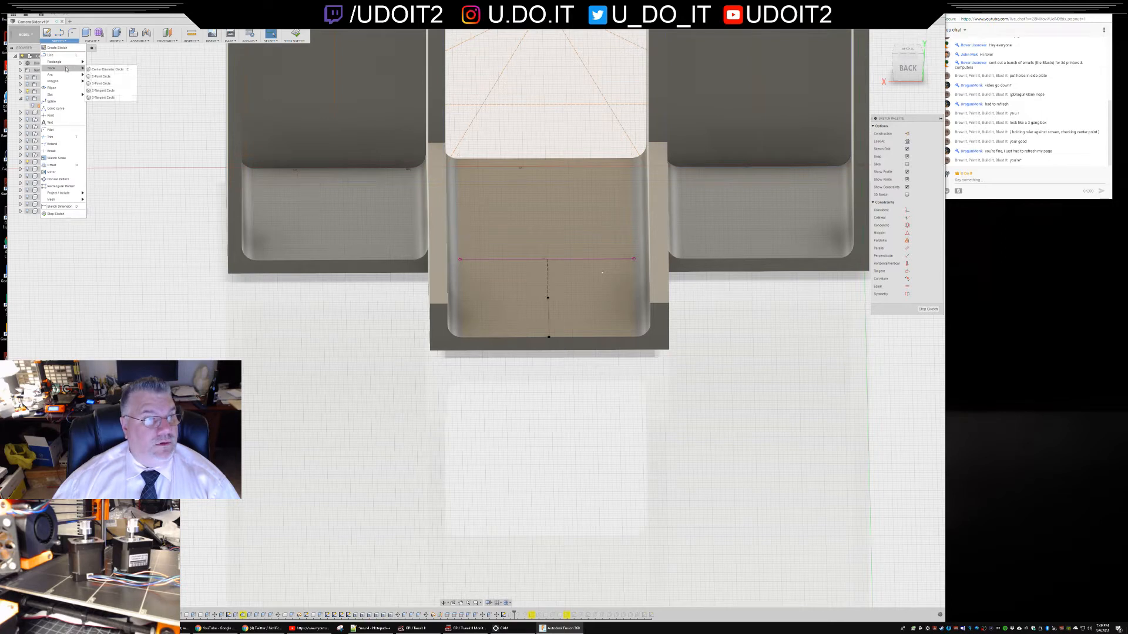
click(99, 76)
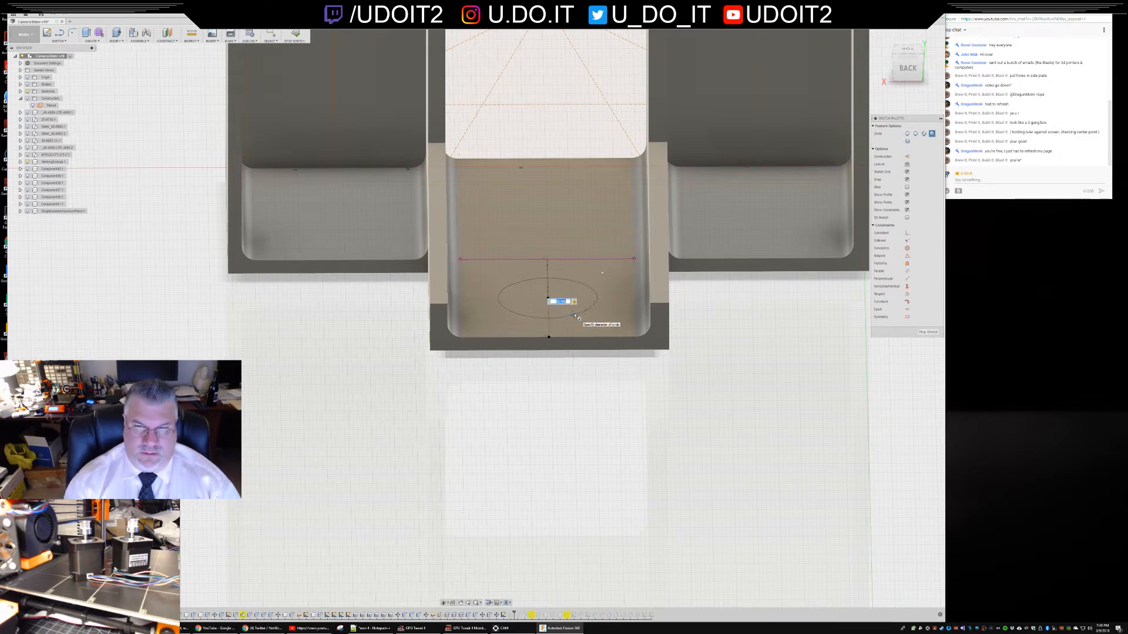
key(Return)
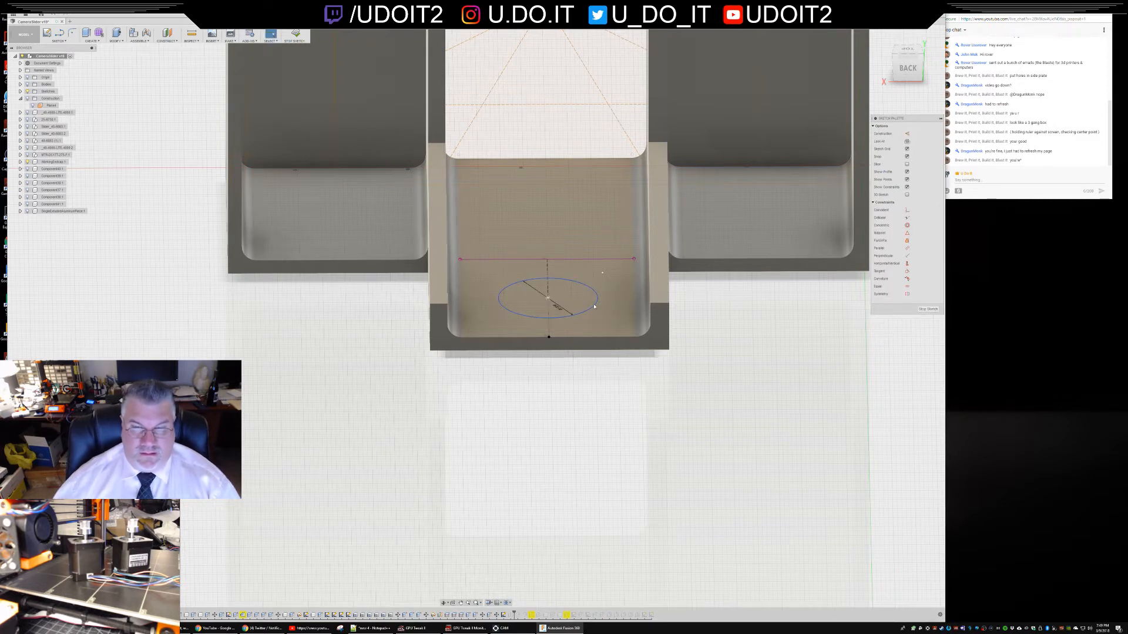
- Extrude the circle profile downward as a cut through the extended floor
shift+middle_drag(589, 378, 593, 377)
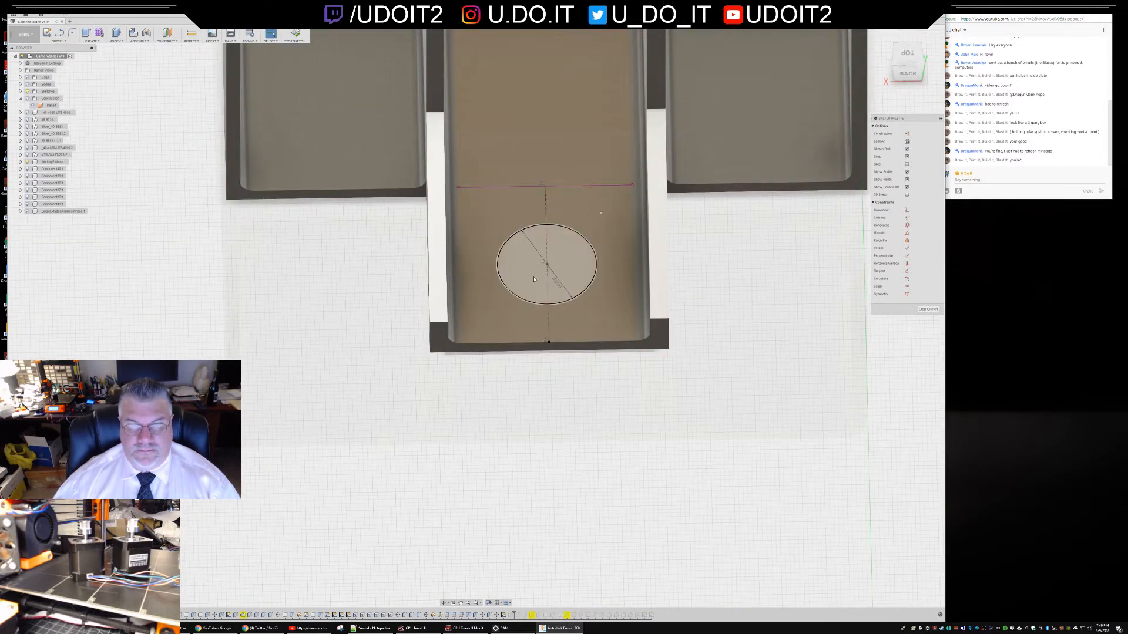
shift+middle_drag(589, 369, 545, 305)
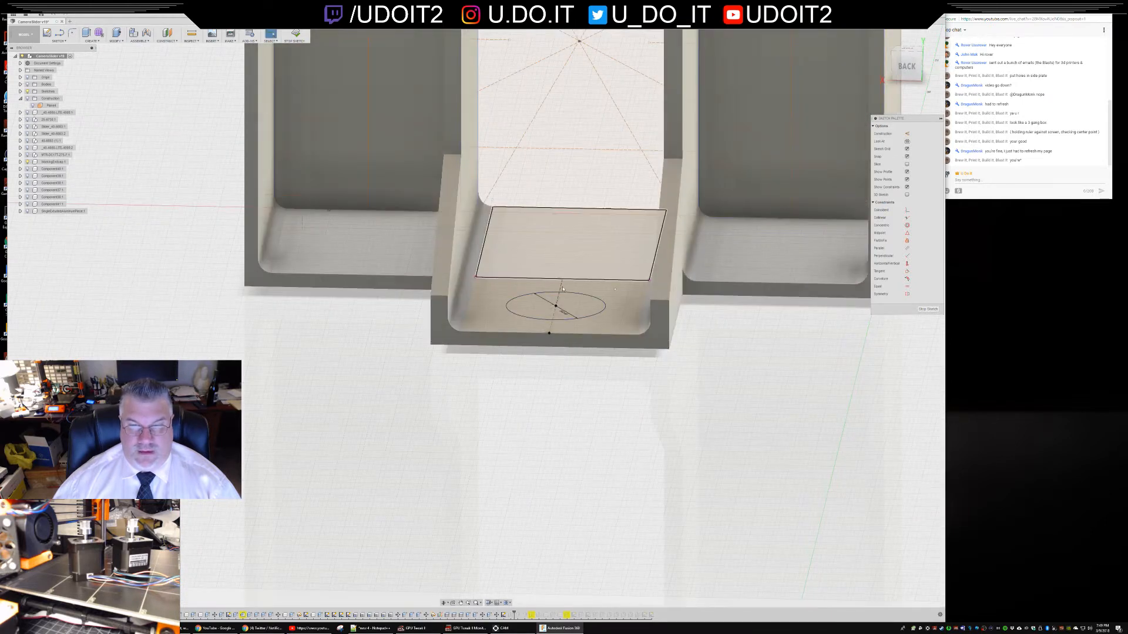
shift+middle_drag(607, 386, 627, 383)
mouse_move(552, 370)
shift+middle_down()
mouse_move(602, 380)
mouse_move(690, 433)
mouse_move(690, 331)
shift+middle_up()
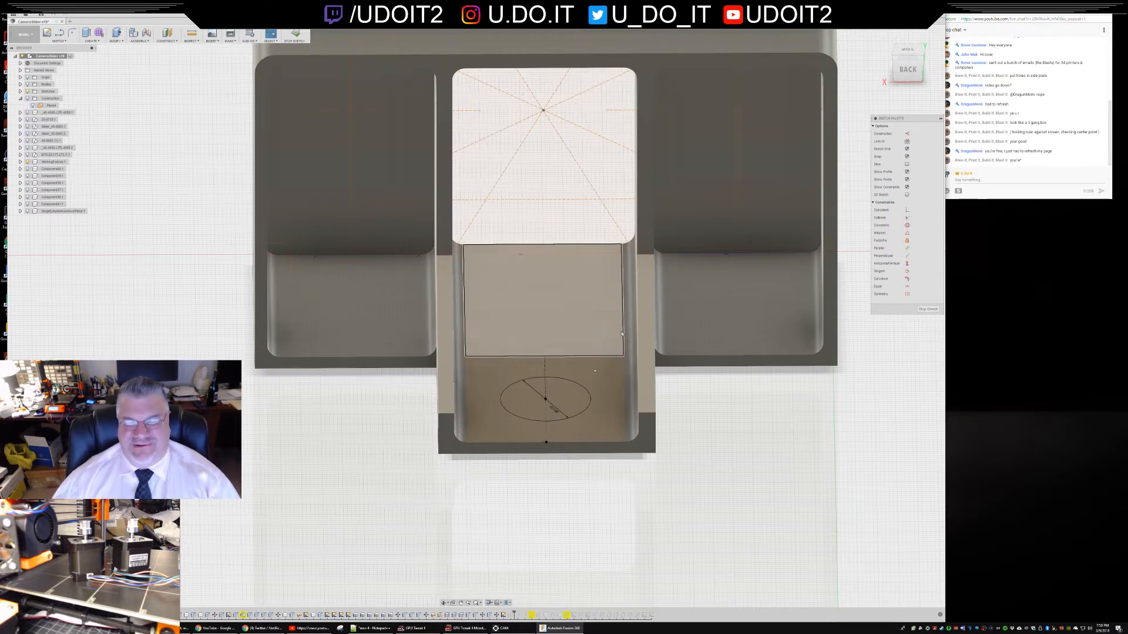
shift+middle_drag(726, 411, 735, 434)
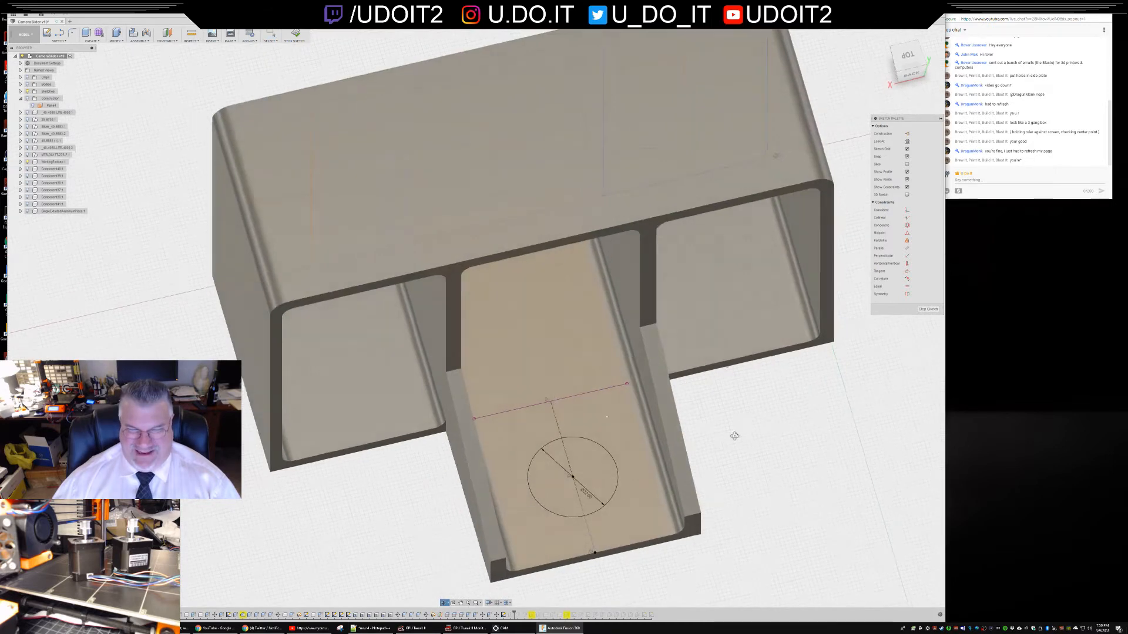
click(908, 56)
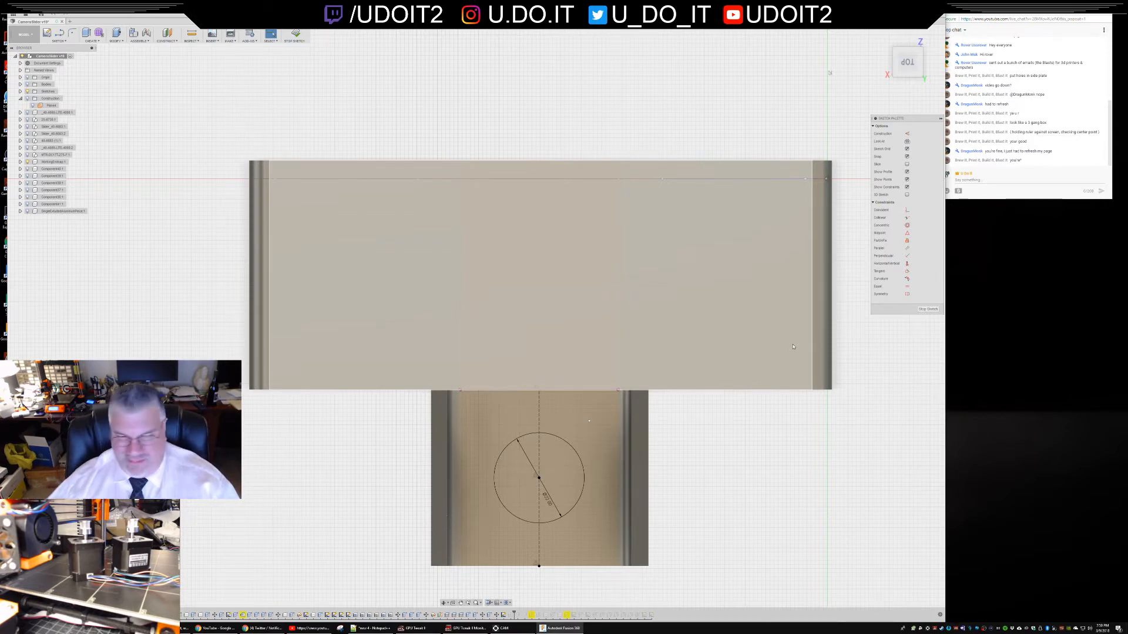
shift+middle_drag(715, 433, 734, 369)
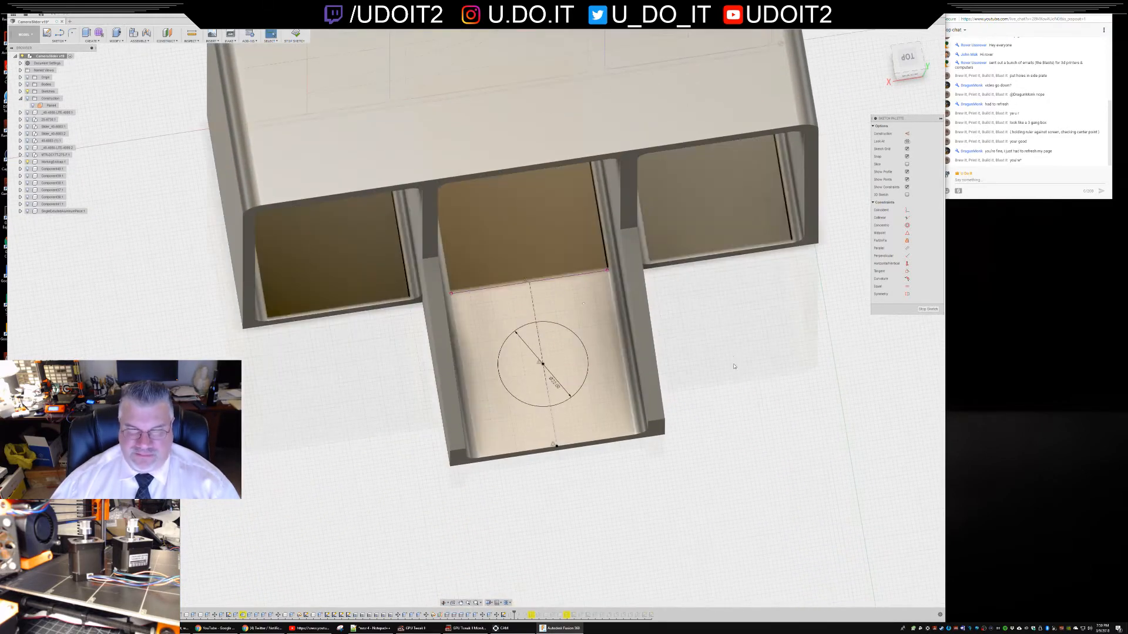
click(571, 349)
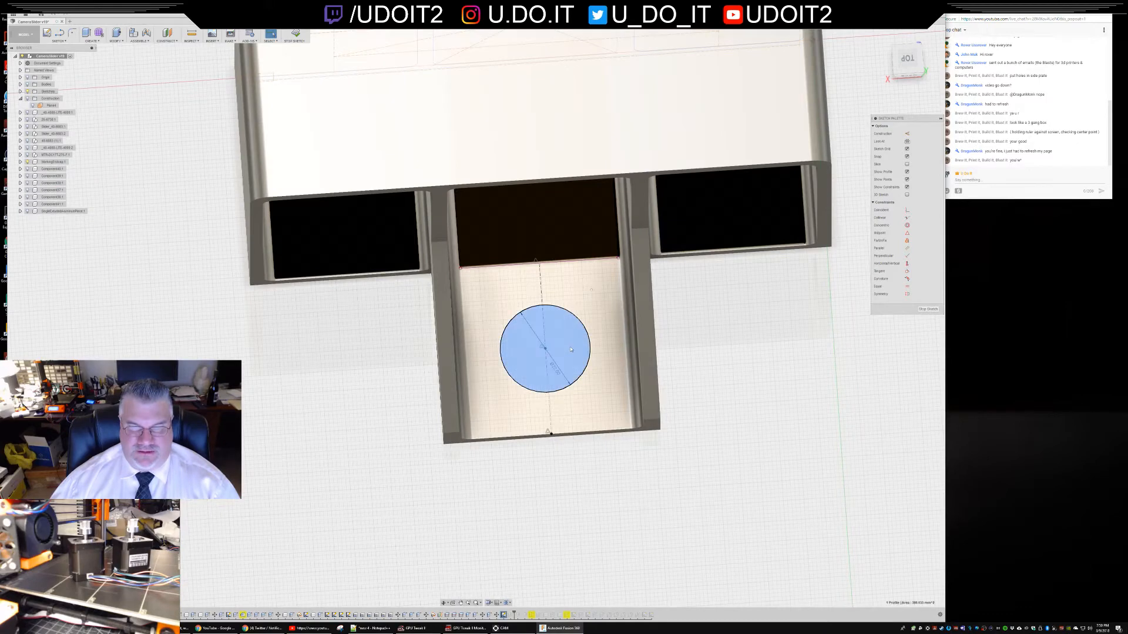
right_click(573, 349)
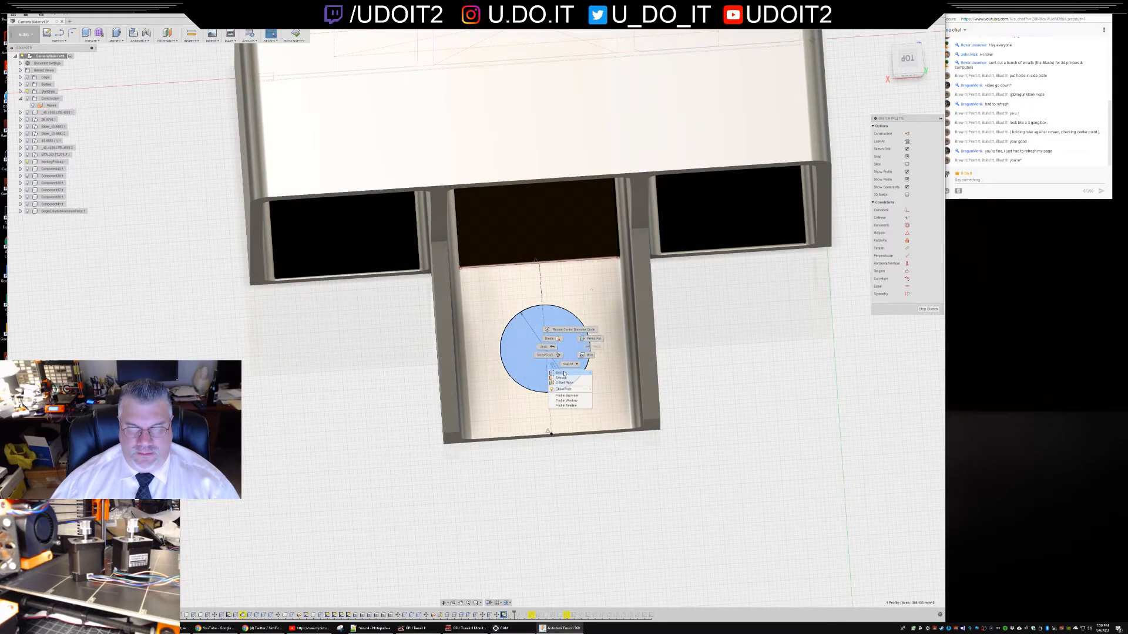
click(561, 373)
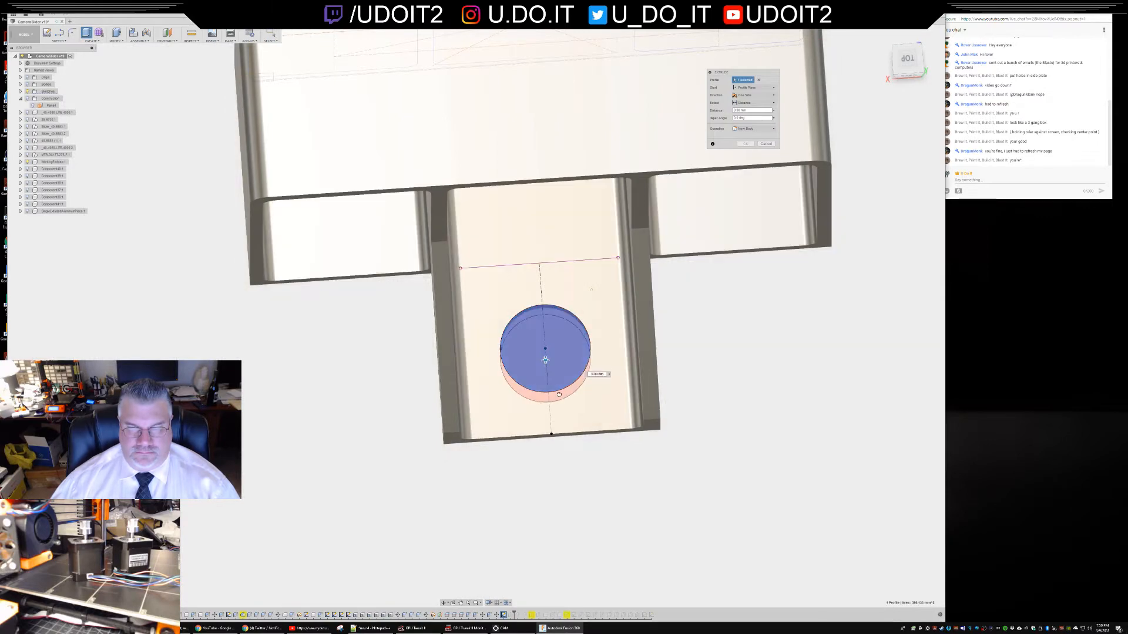
drag(559, 394, 562, 403)
key(Return)
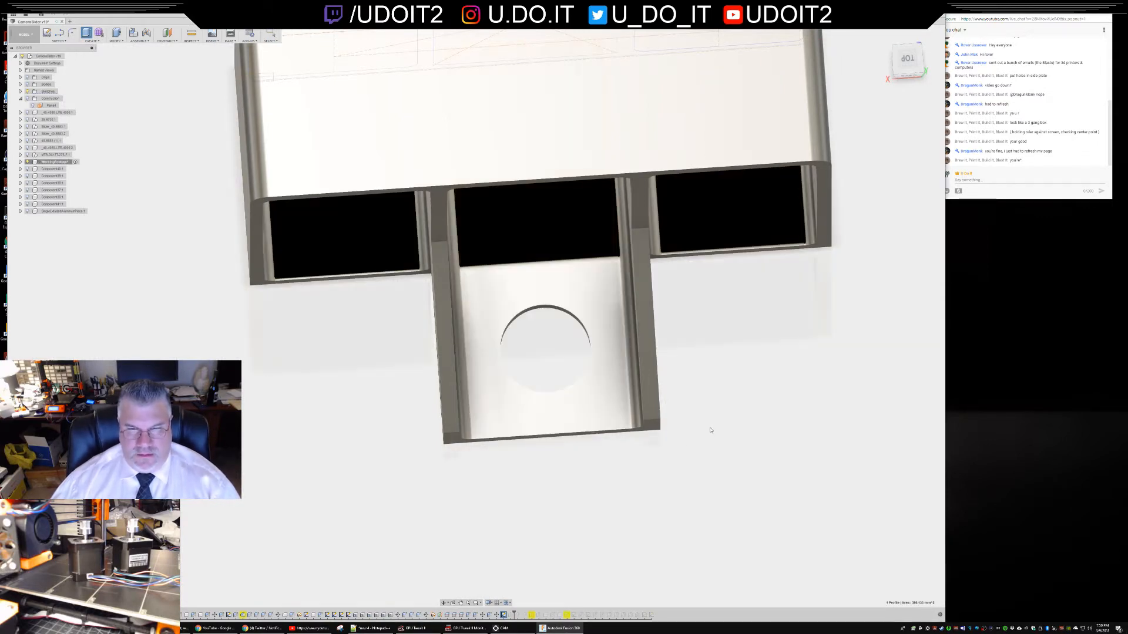
- Make the floor sketch with the circle and centreline visible again after the cut
mouse_move(709, 380)
shift+middle_down()
mouse_move(707, 370)
mouse_move(711, 382)
shift+middle_up()
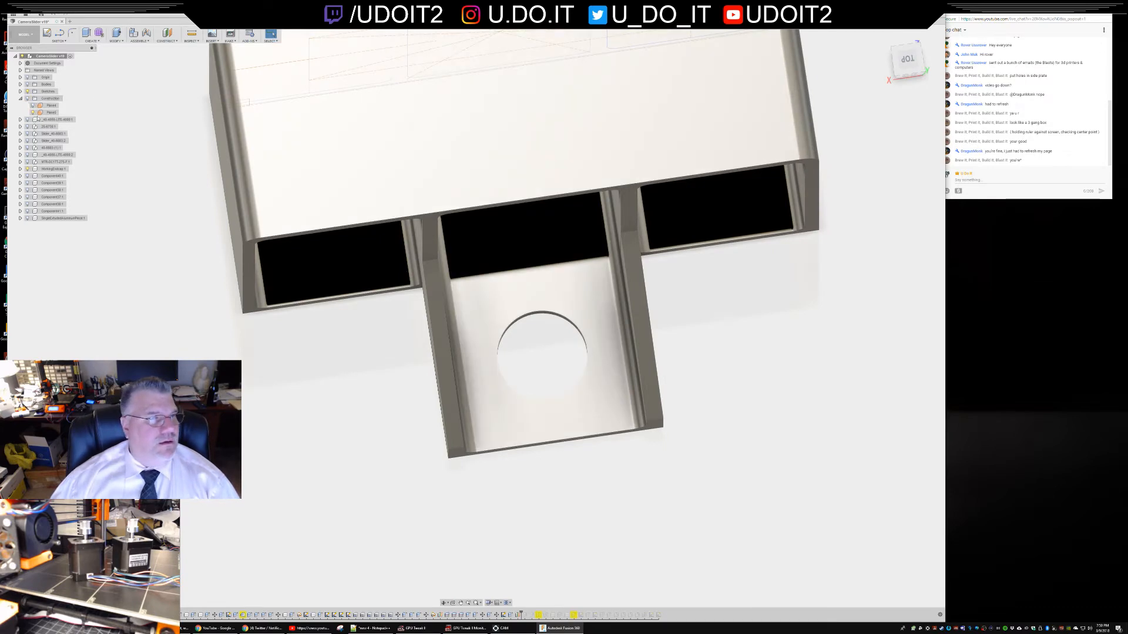
click(20, 92)
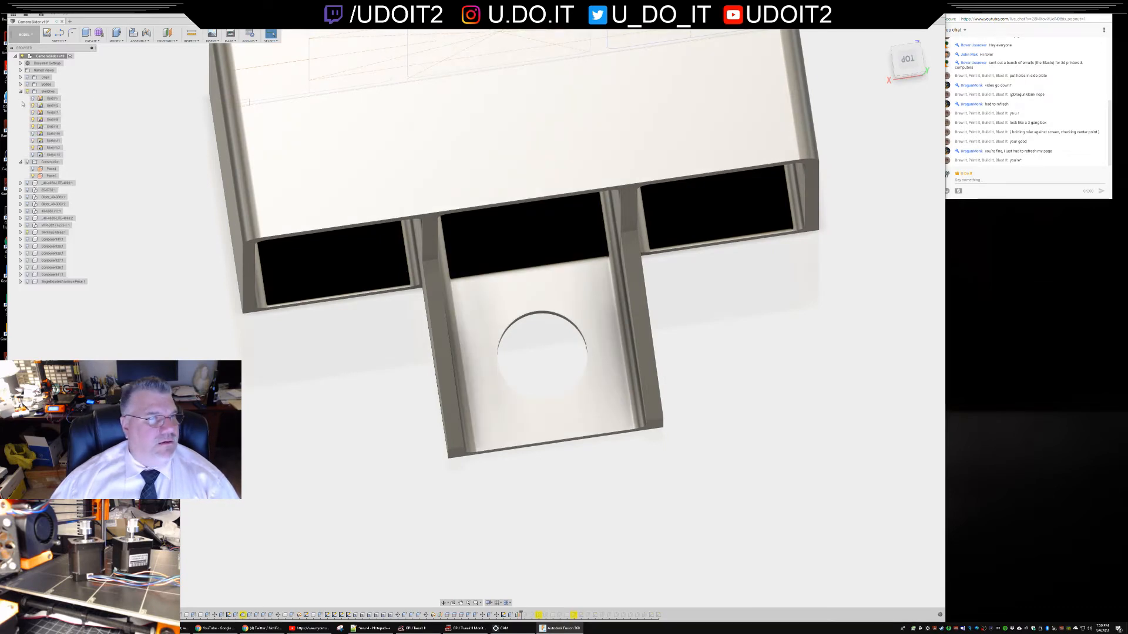
click(35, 154)
click(32, 155)
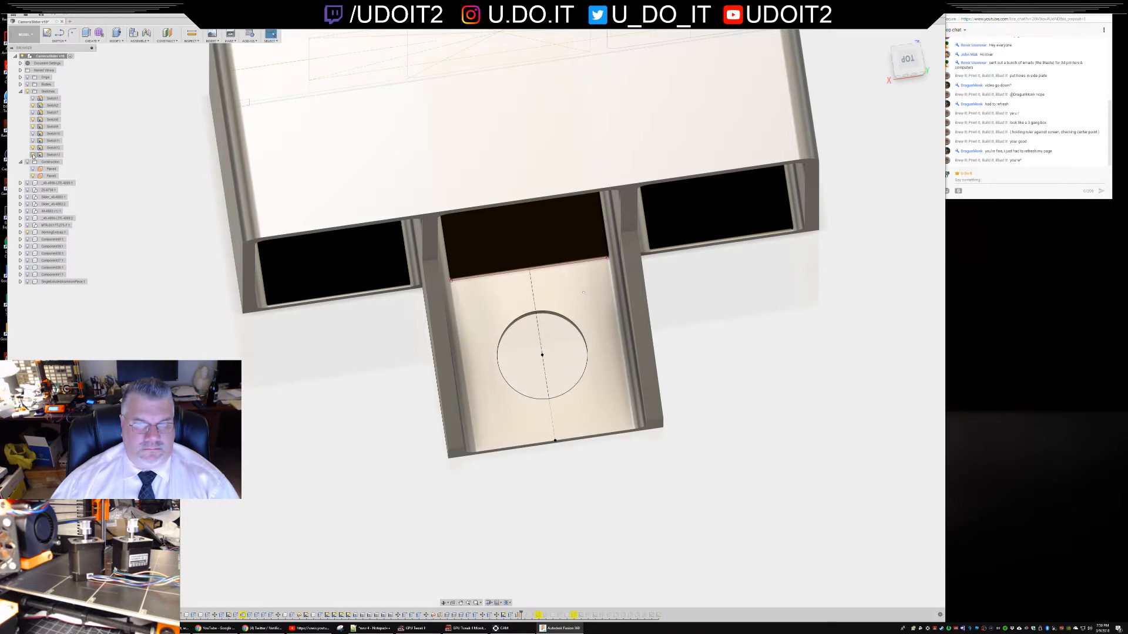
- Draw a 31 mm construction square on the extended floor as a center rectangle around the circle's centre
click(56, 41)
mouse_move(61, 66)
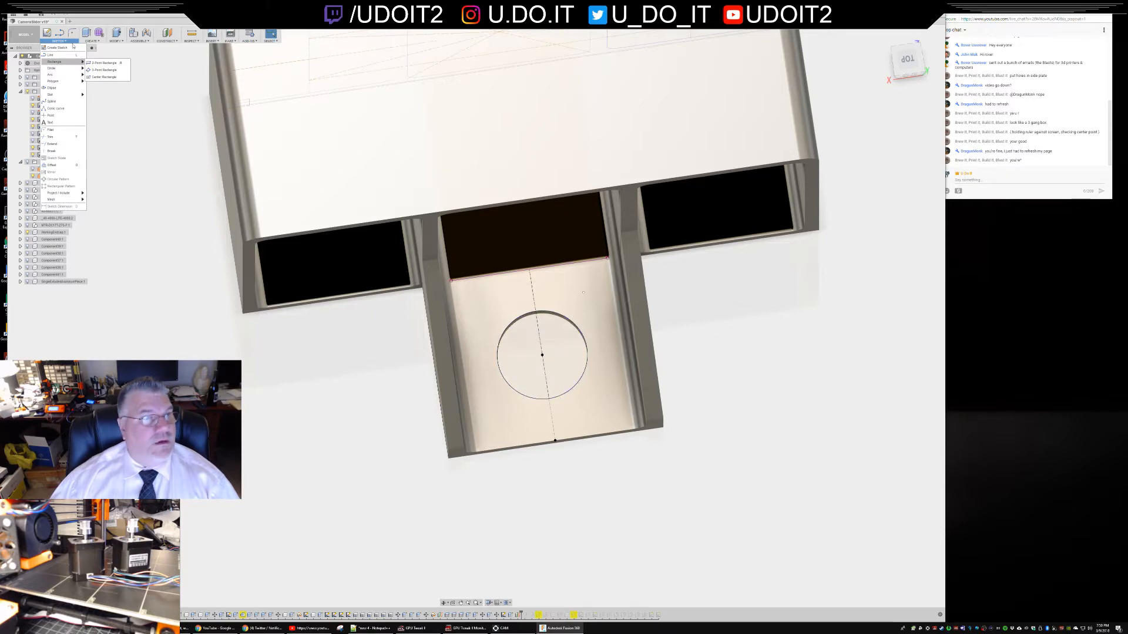
click(104, 77)
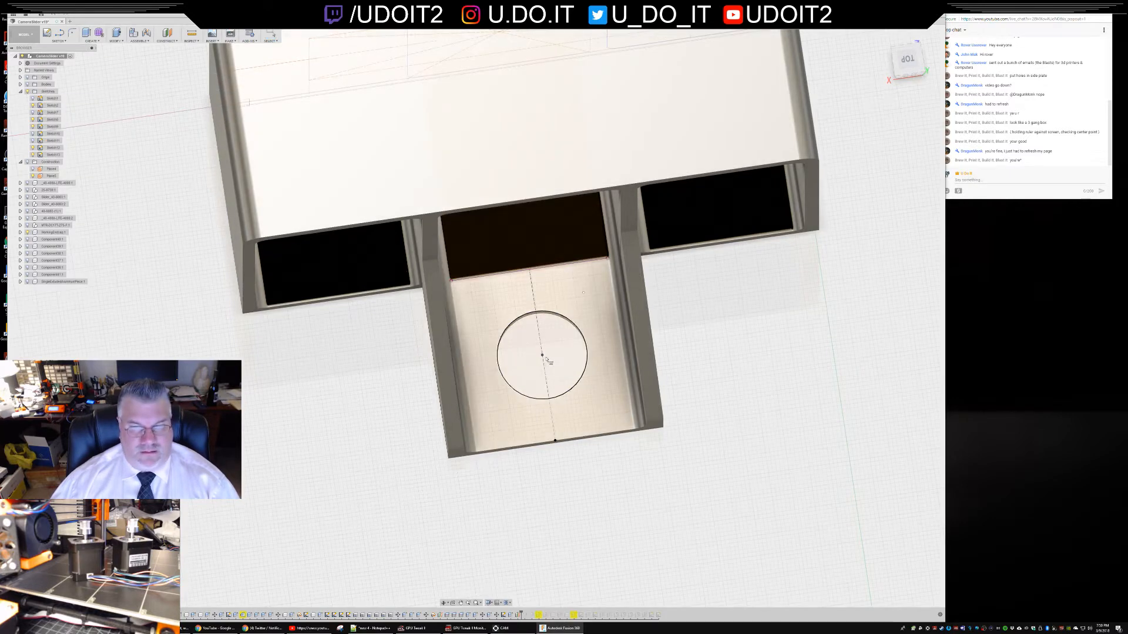
click(542, 357)
click(543, 357)
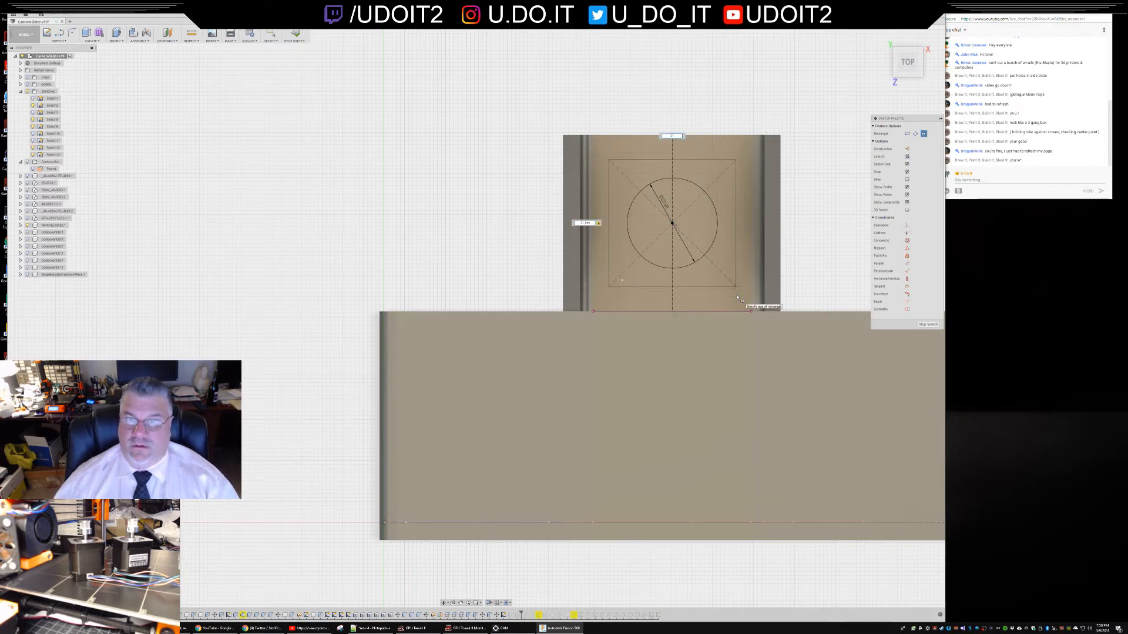
click(909, 150)
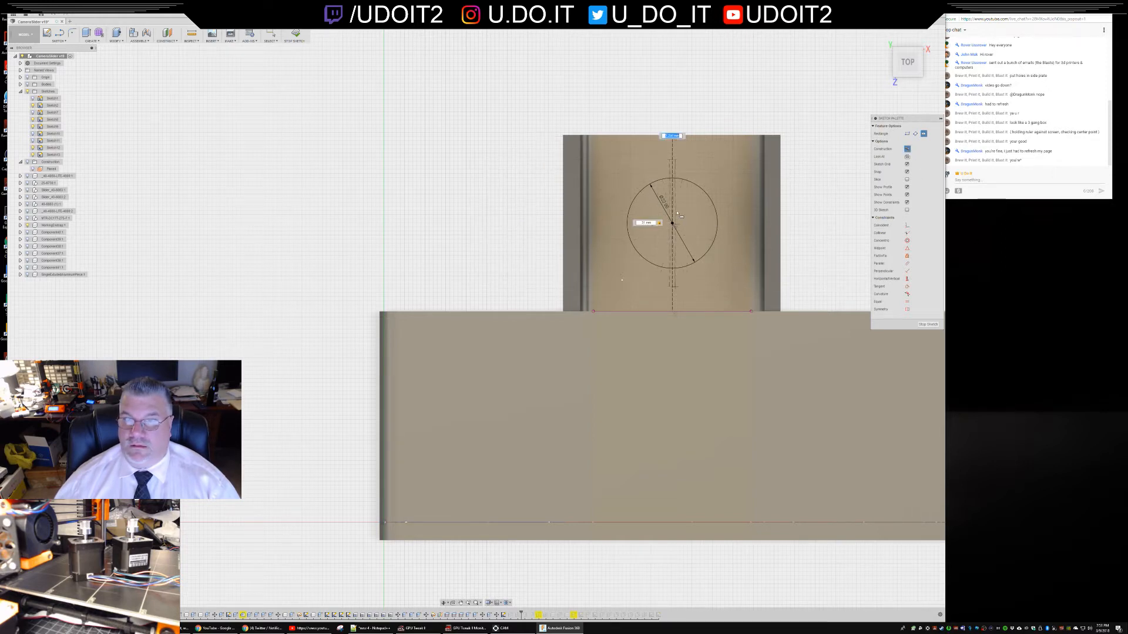
text(31)
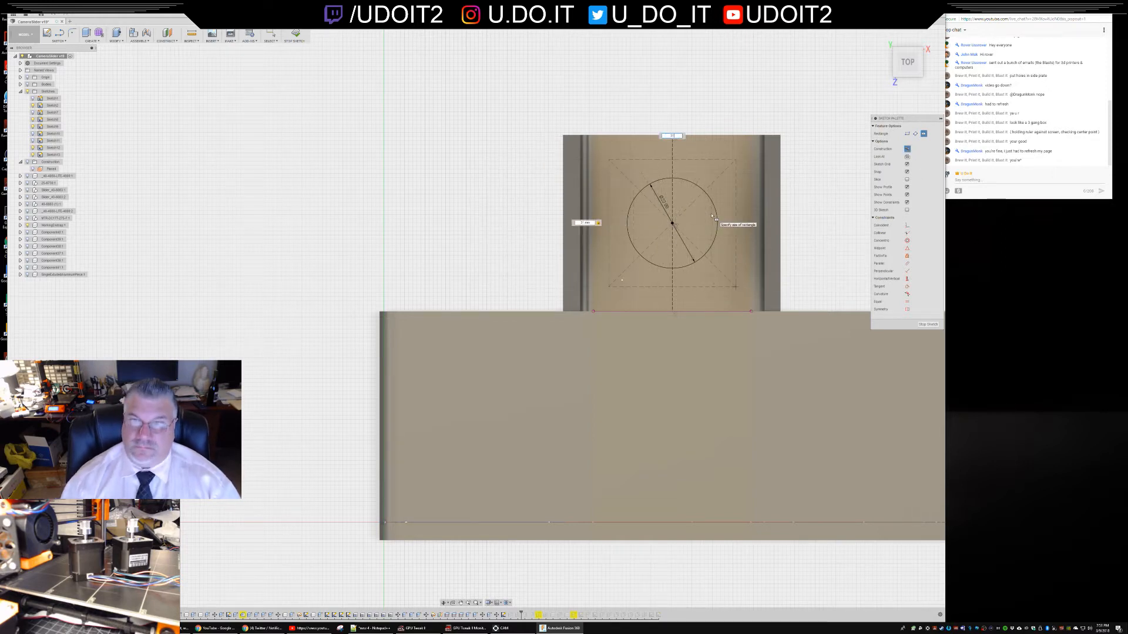
key(Return)
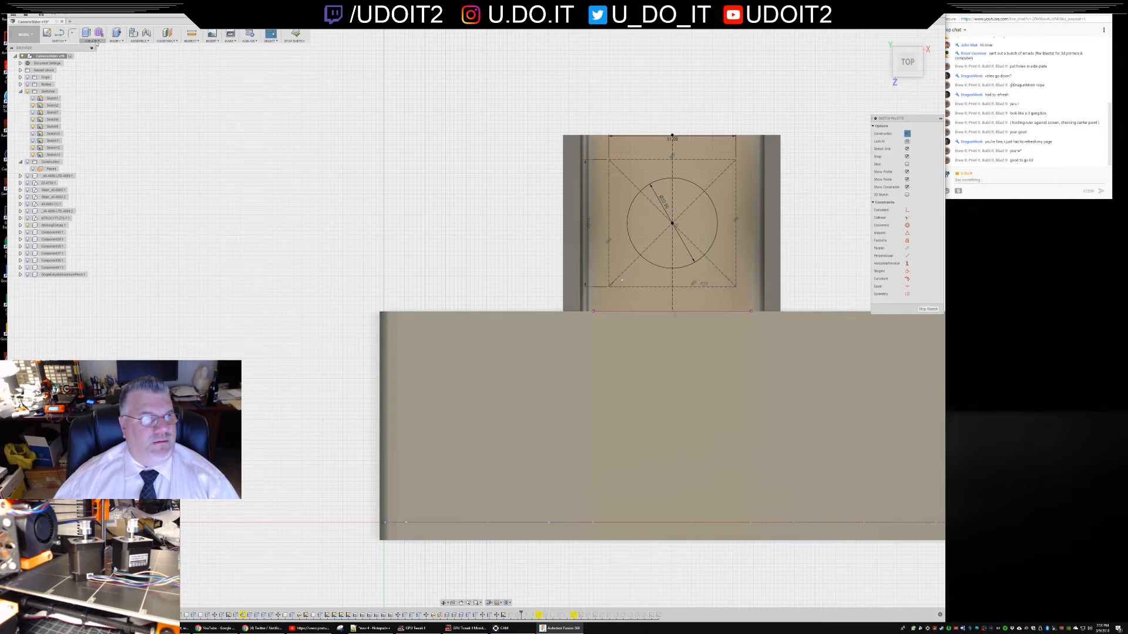
- Start a simple hole at one inner corner of the construction square on the extended floor, with a depth of 10 mm
click(117, 40)
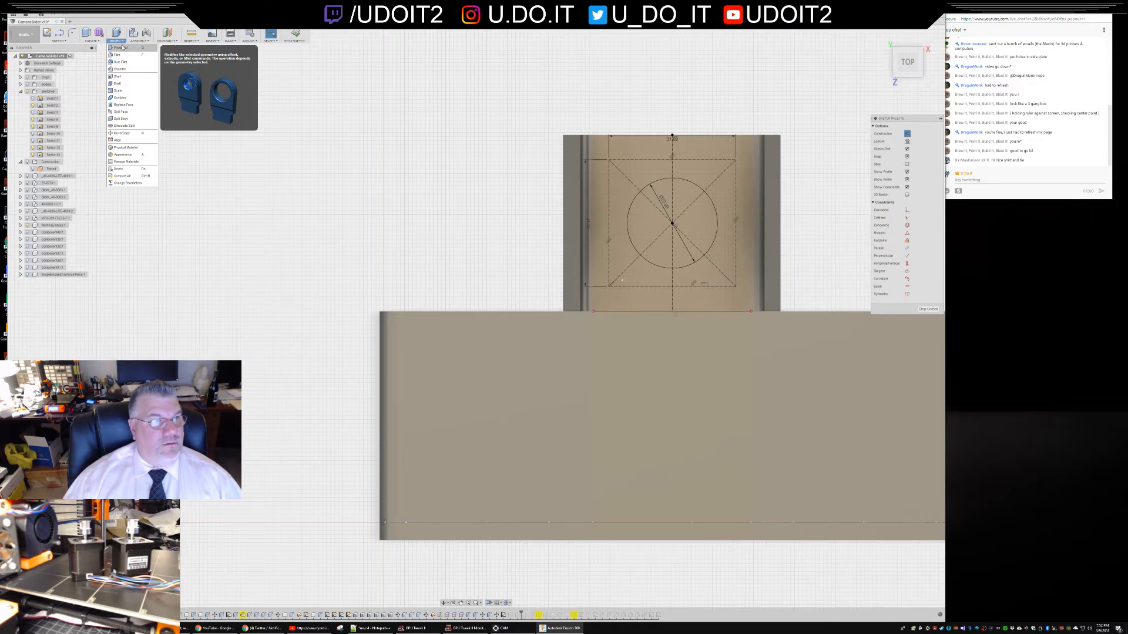
click(101, 43)
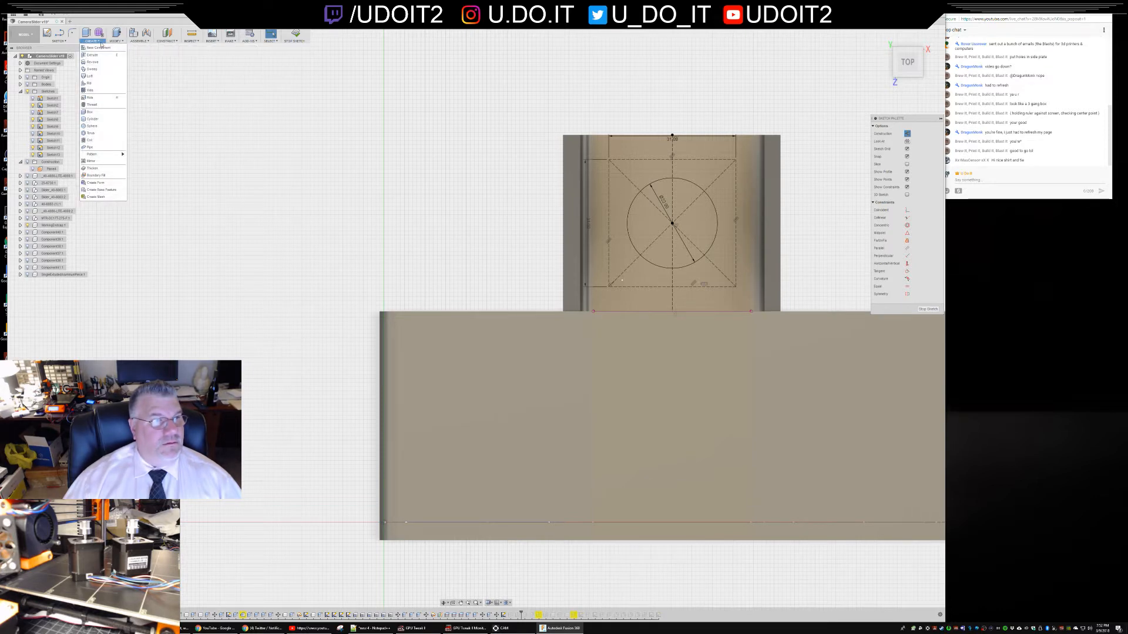
click(92, 98)
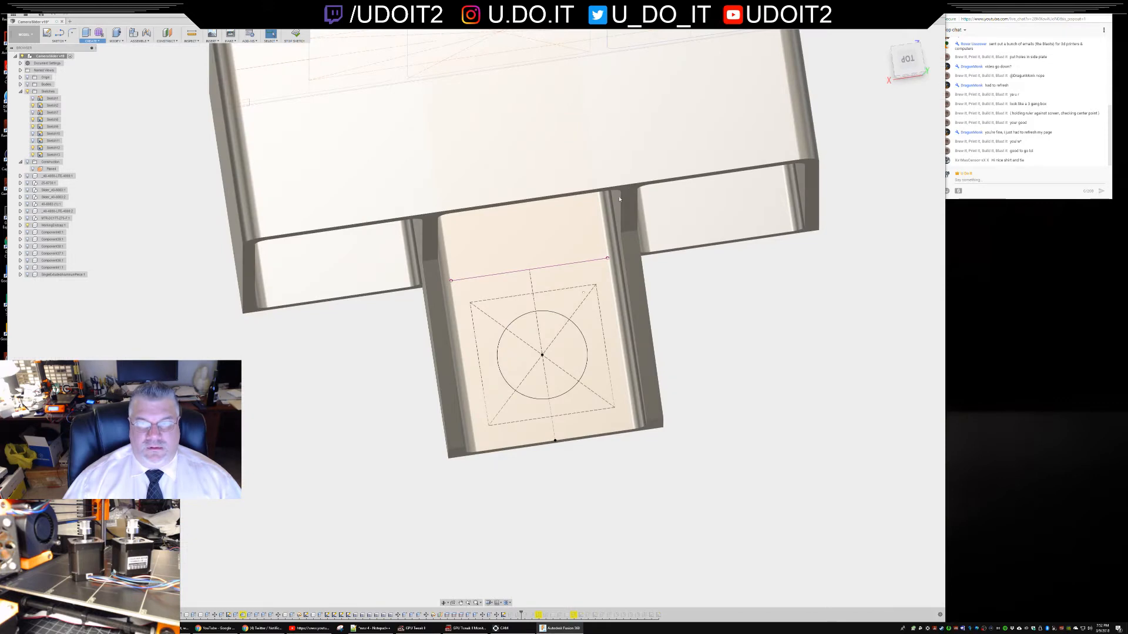
click(596, 286)
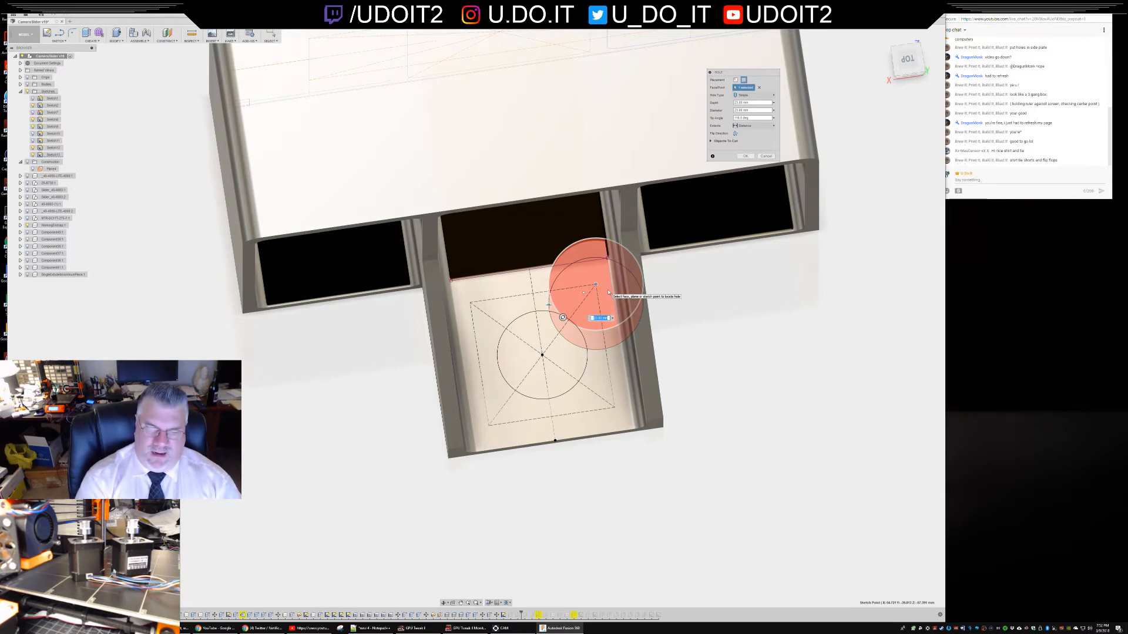
text(1.8)
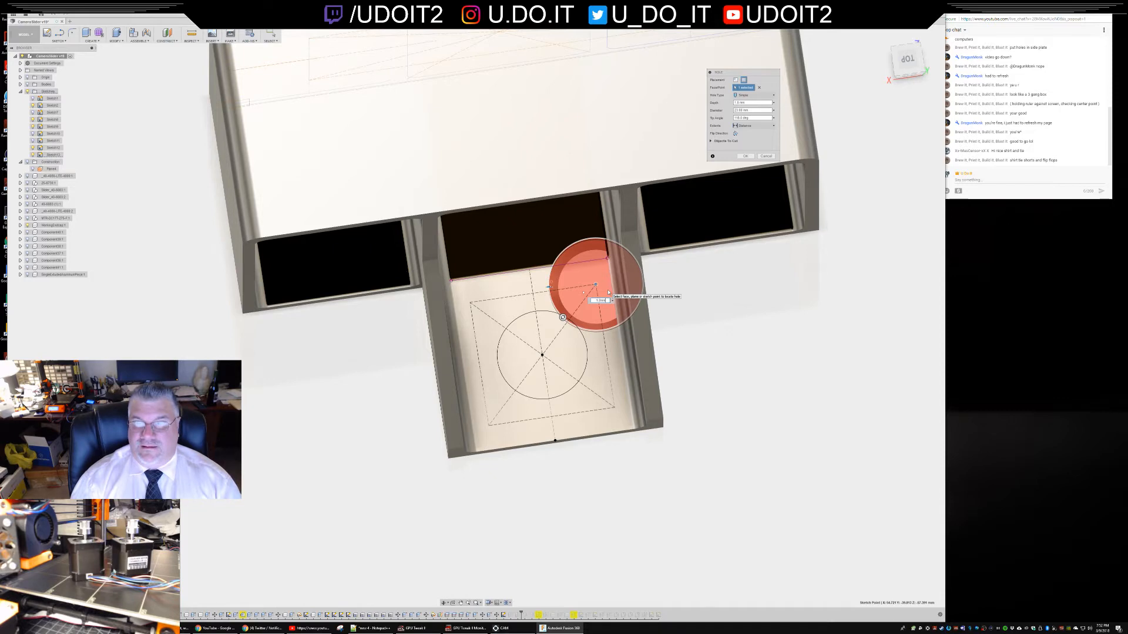
key(BackSpace)
key(BackSpace)
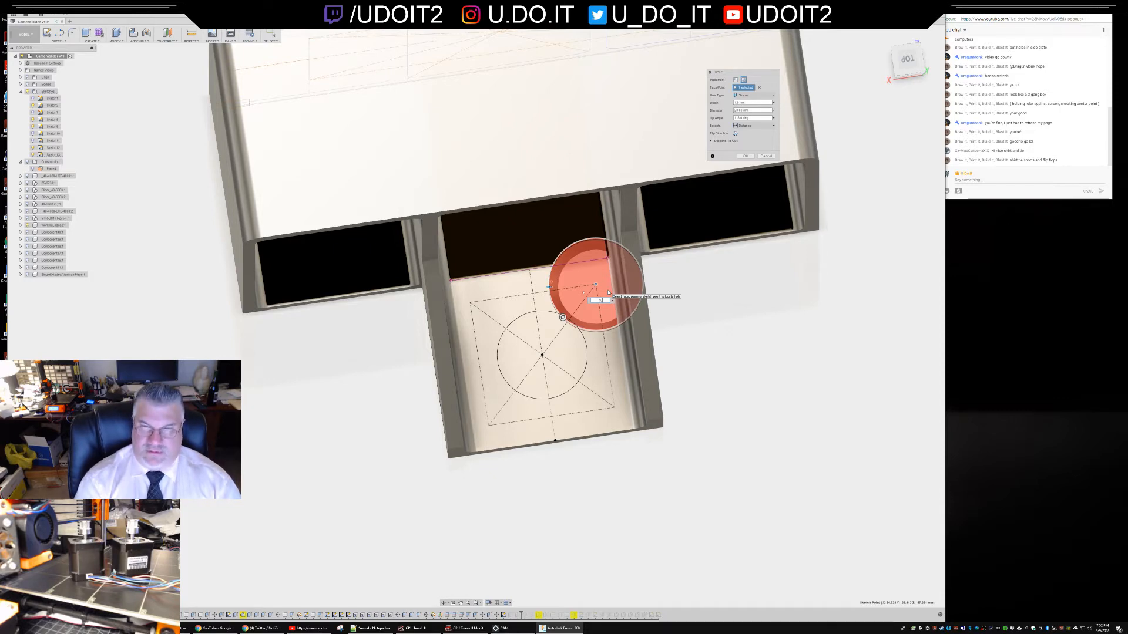
text(0)
key(Tab)
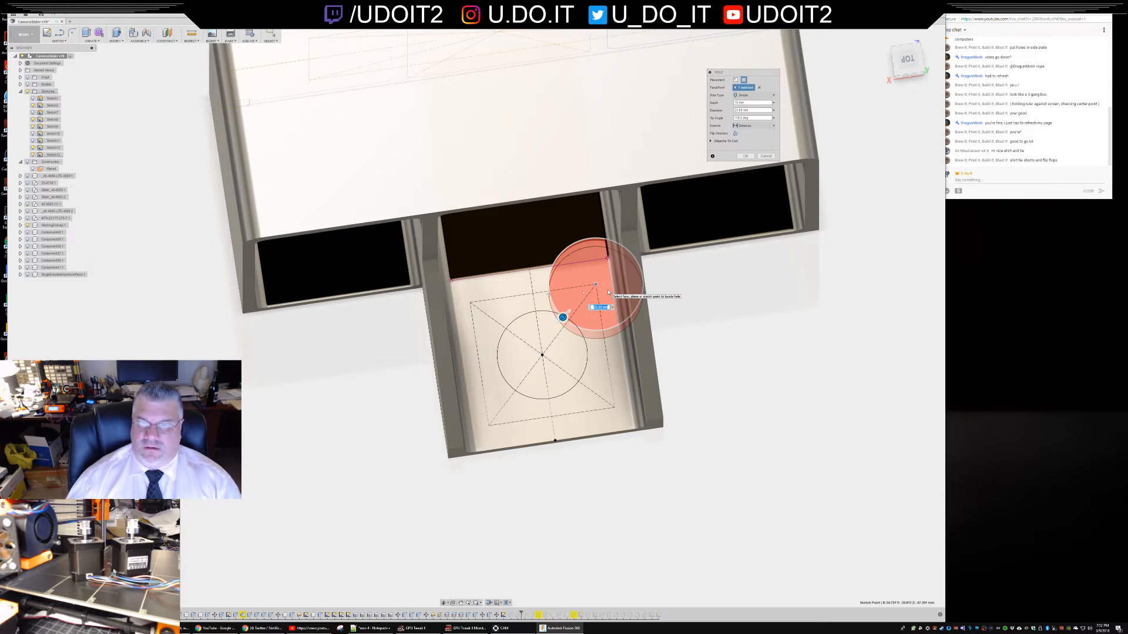
- Set the corner hole's diameter to 1.8 mm and create the hole
click(739, 110)
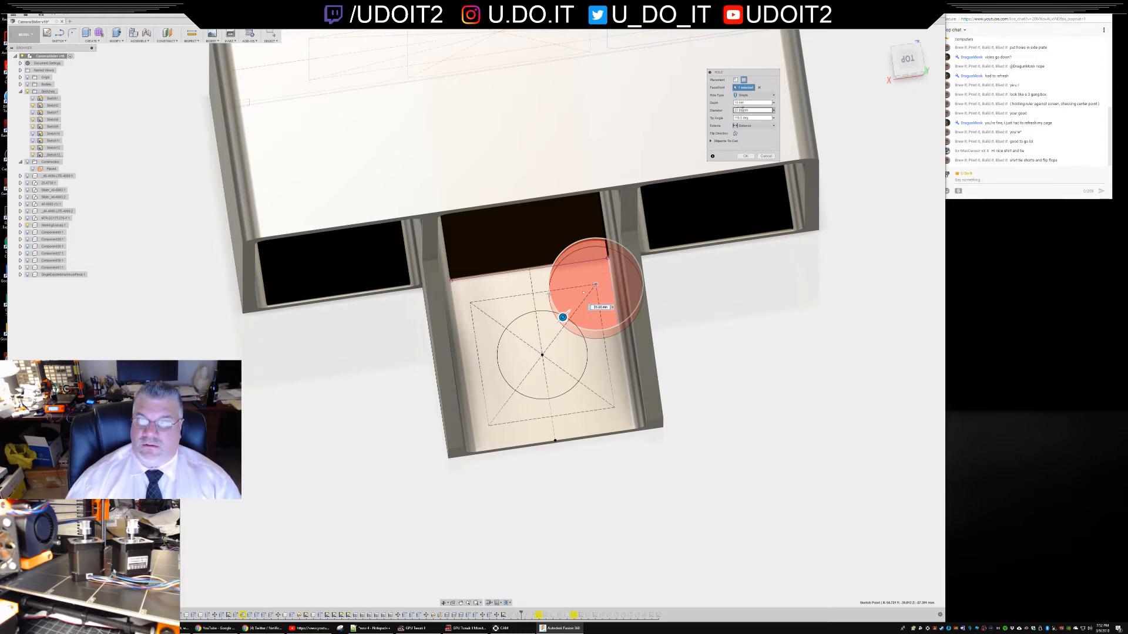
text(1)
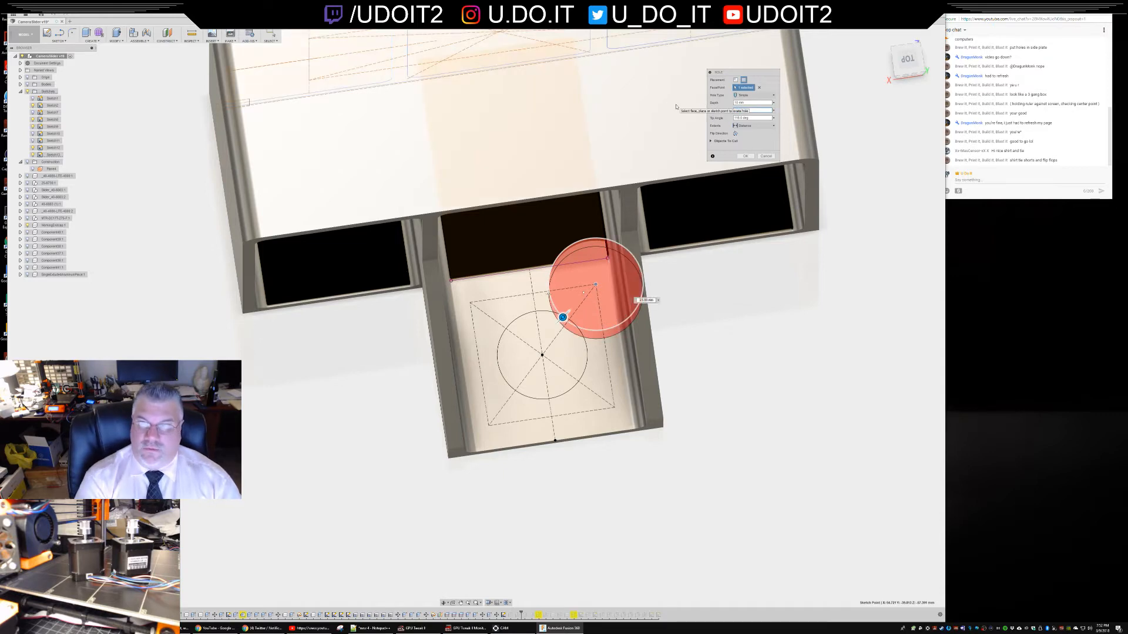
text(.8)
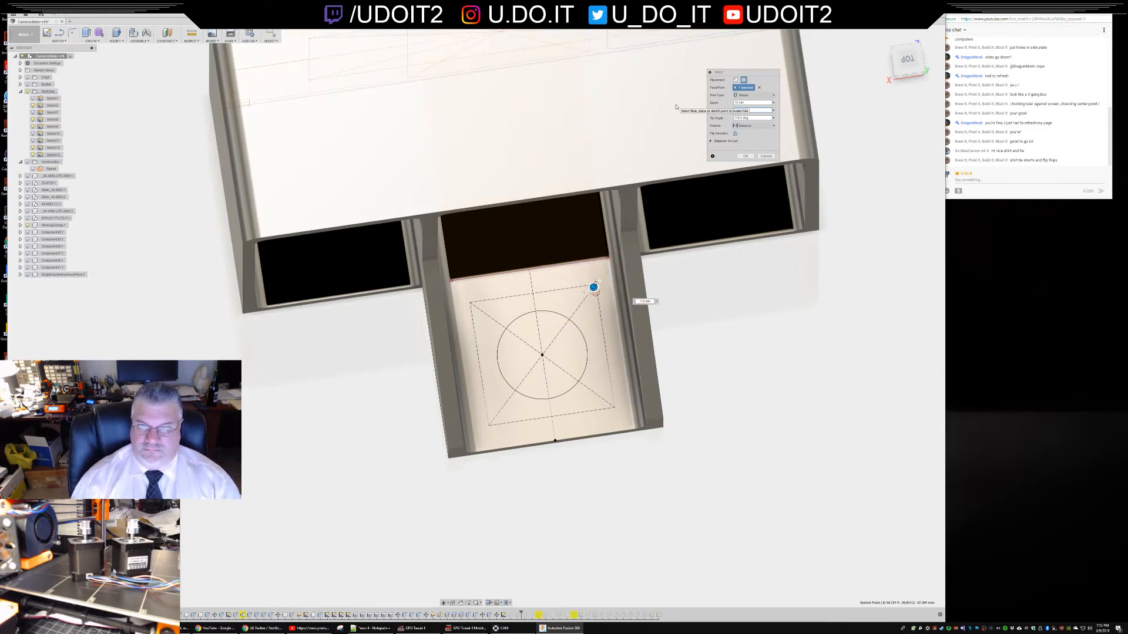
key(Return)
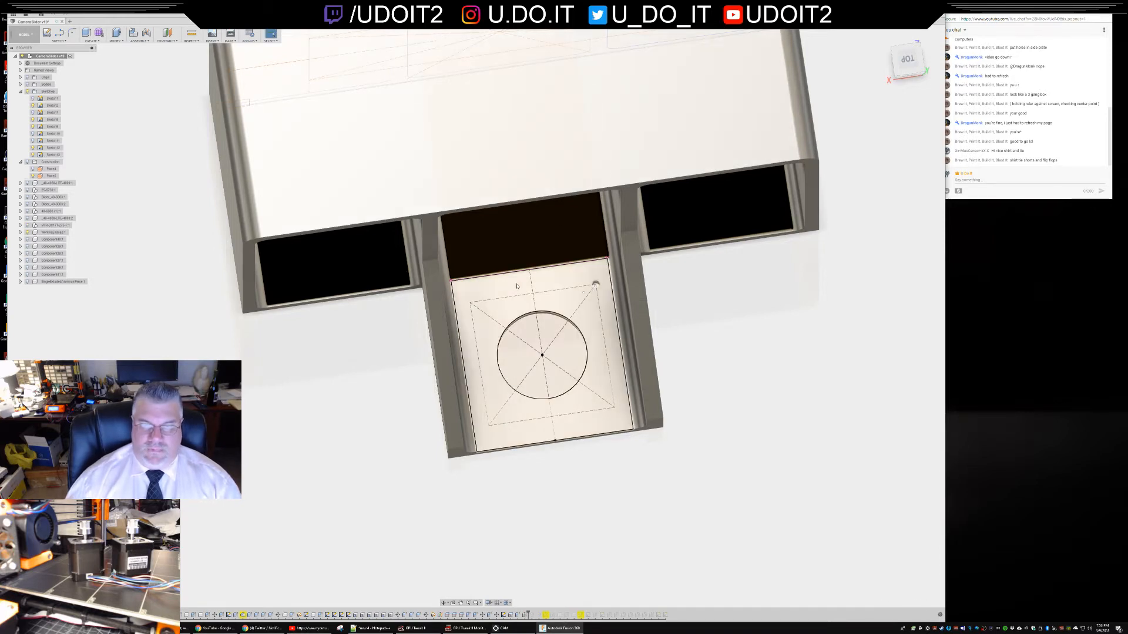
- Add matching 1.8 mm diameter, 10 mm deep holes at the remaining three corners of the construction square
right_click(472, 305)
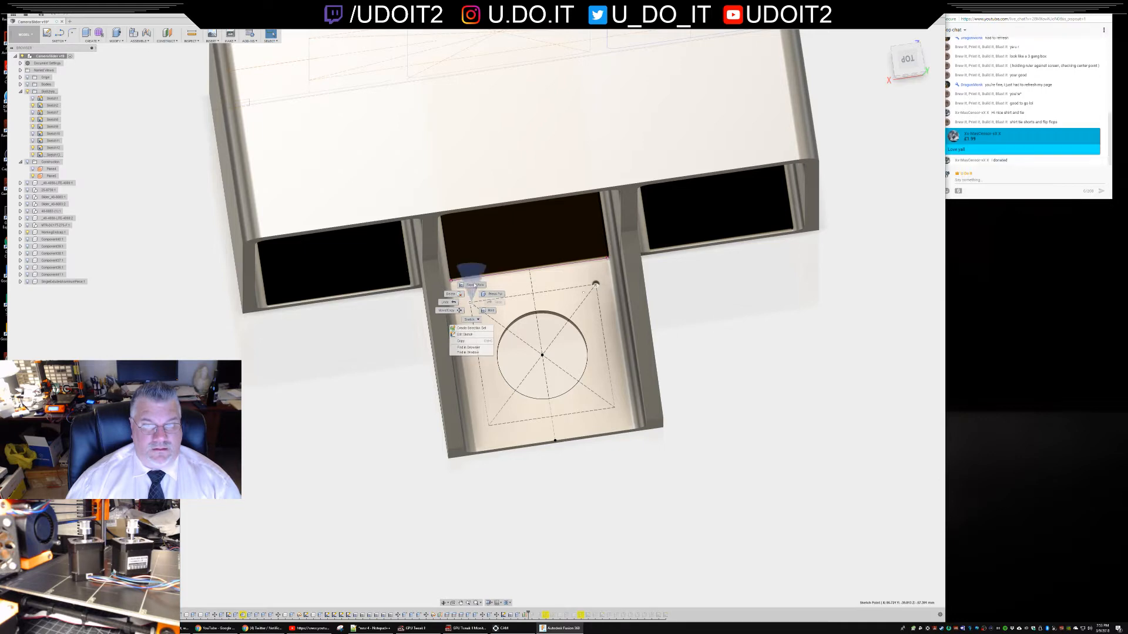
click(490, 310)
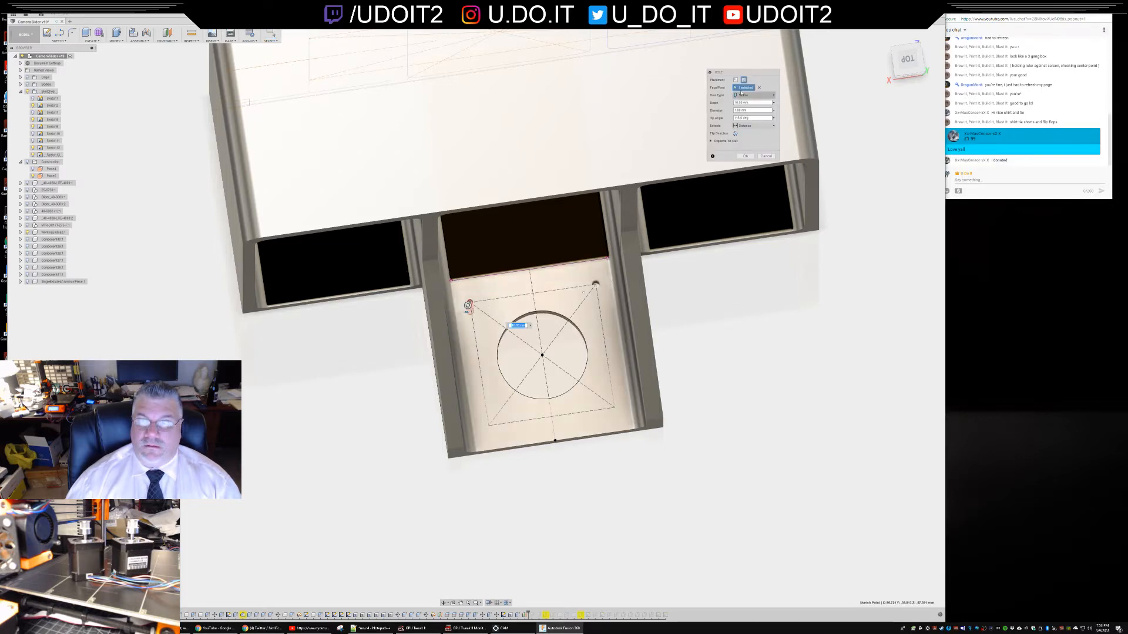
click(745, 156)
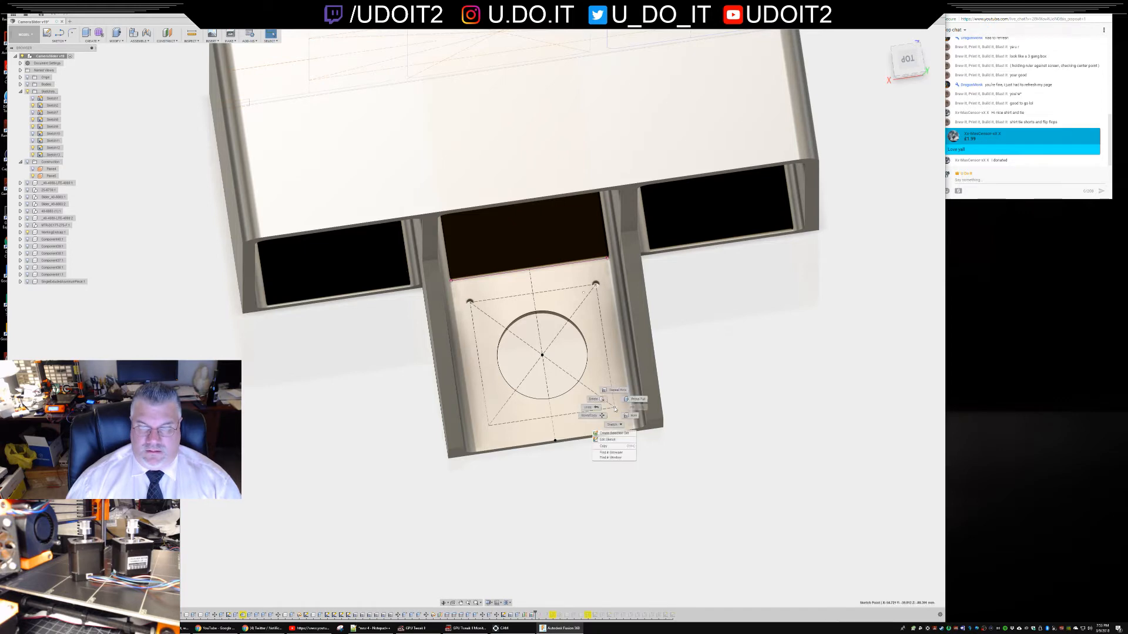
key(h)
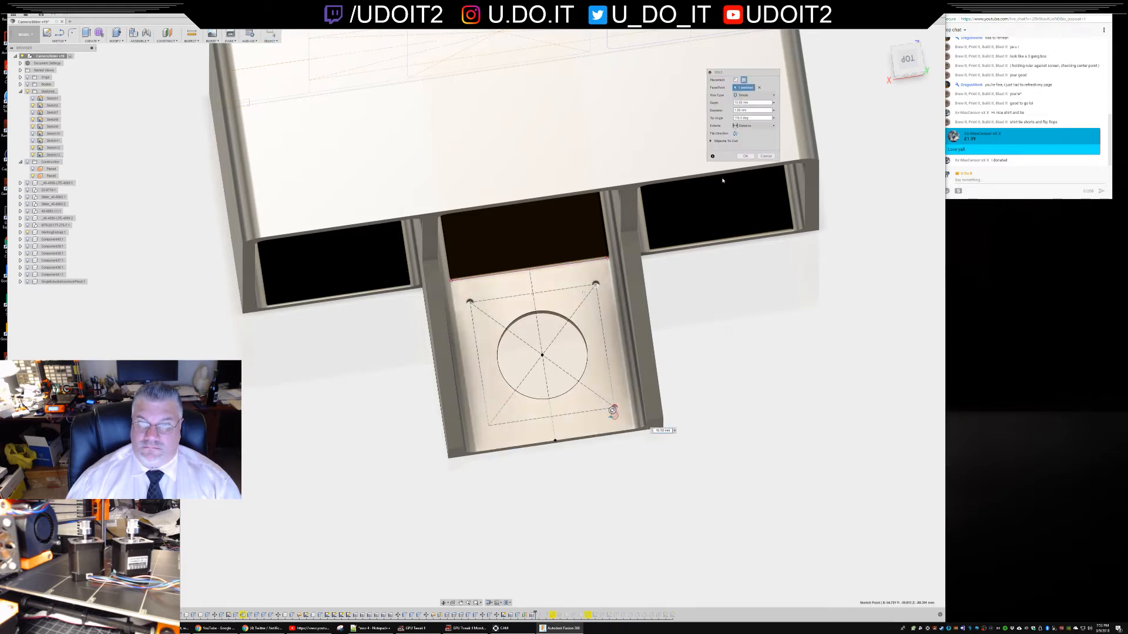
click(745, 156)
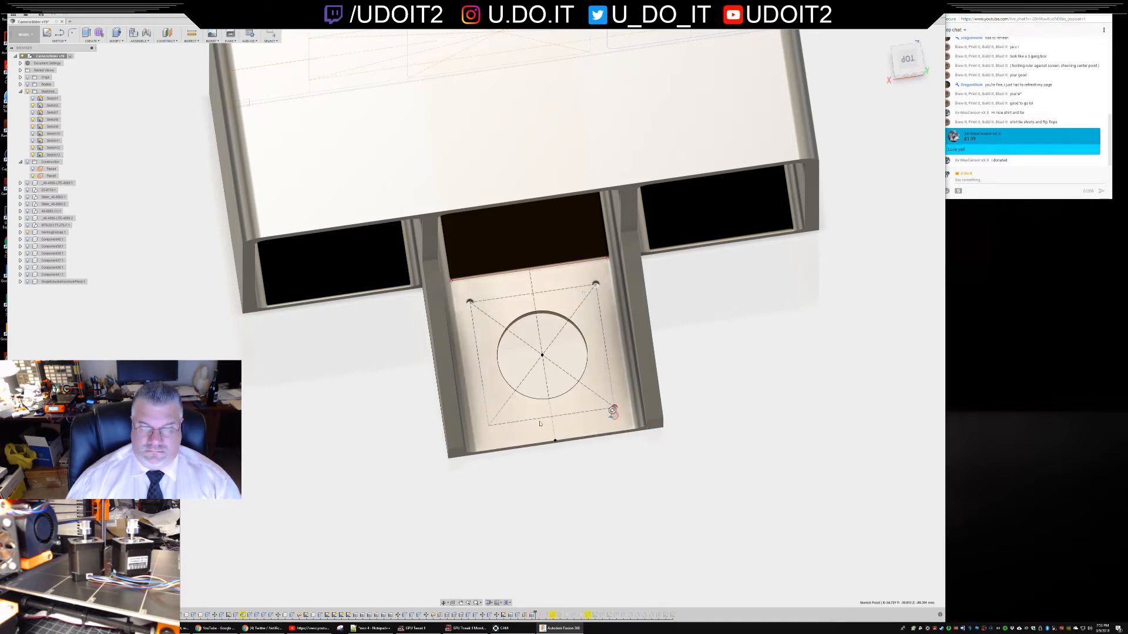
right_click(489, 427)
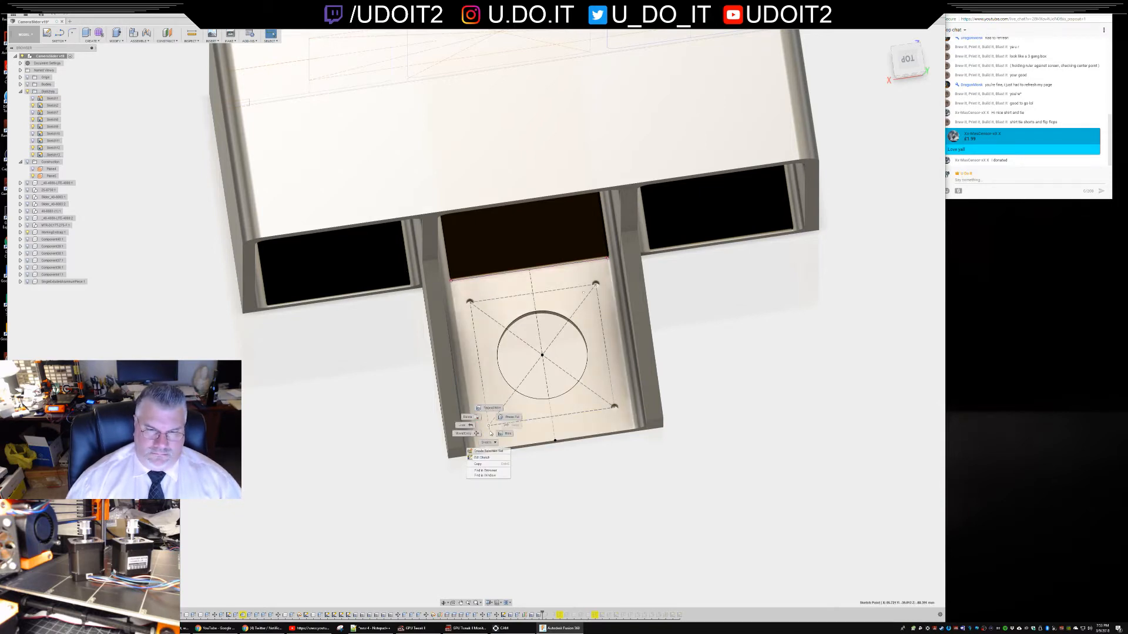
click(491, 407)
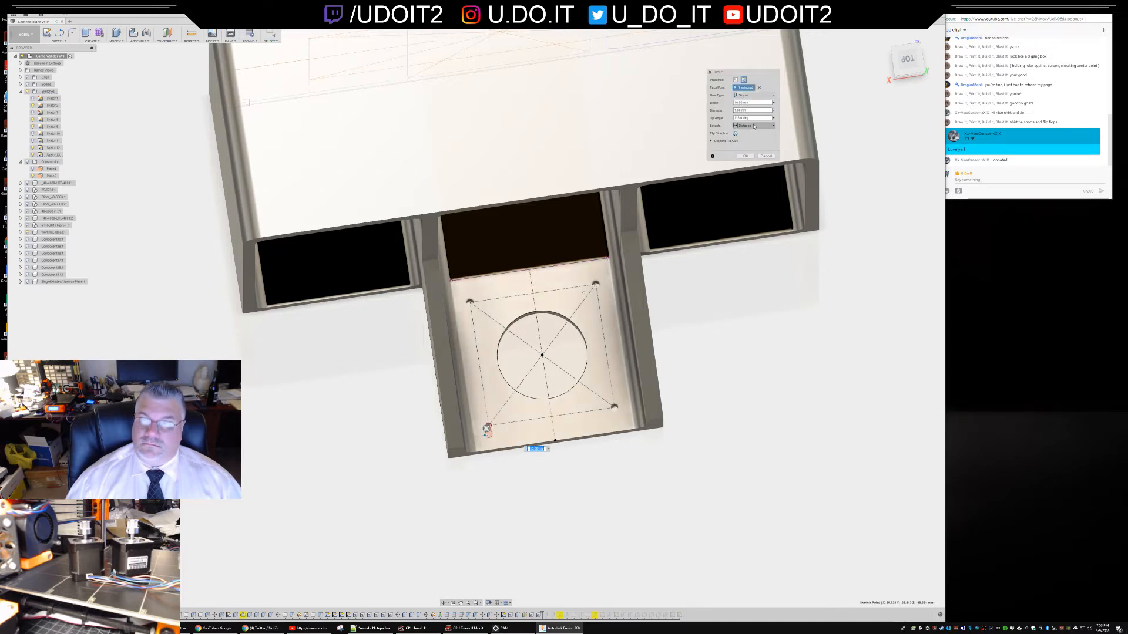
click(744, 157)
- Extrude the holder's underside face outward by 7 mm, joined to the body, to thicken the base
shift+middle_drag(695, 388, 685, 318)
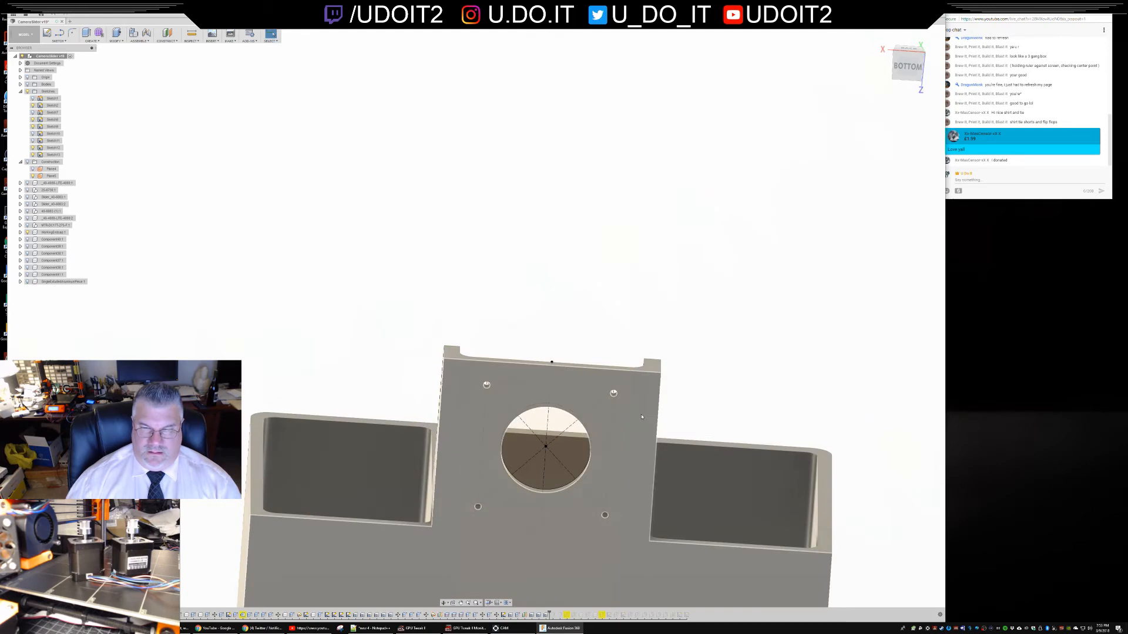
click(648, 418)
shift+middle_drag(753, 372, 781, 506)
right_drag(668, 141, 697, 159)
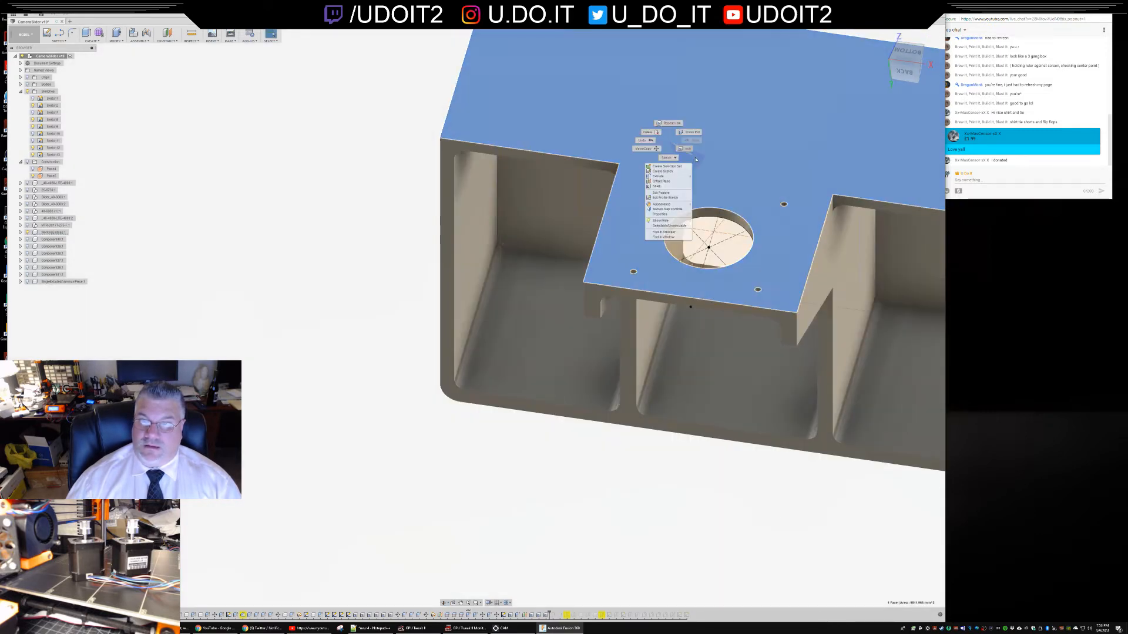
click(660, 176)
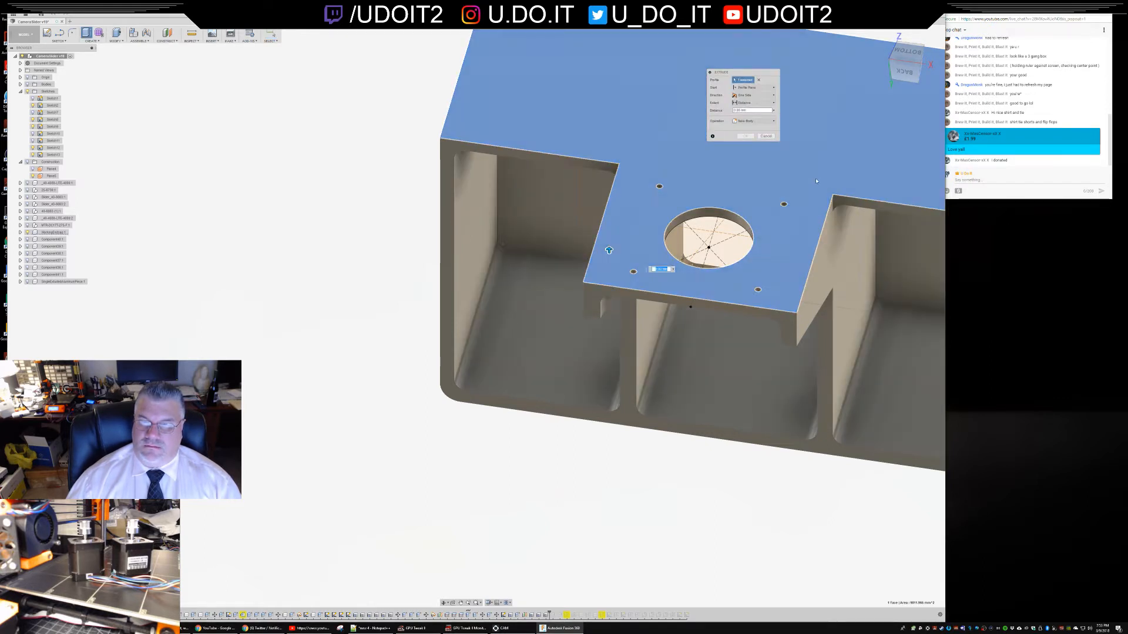
text(7mm)
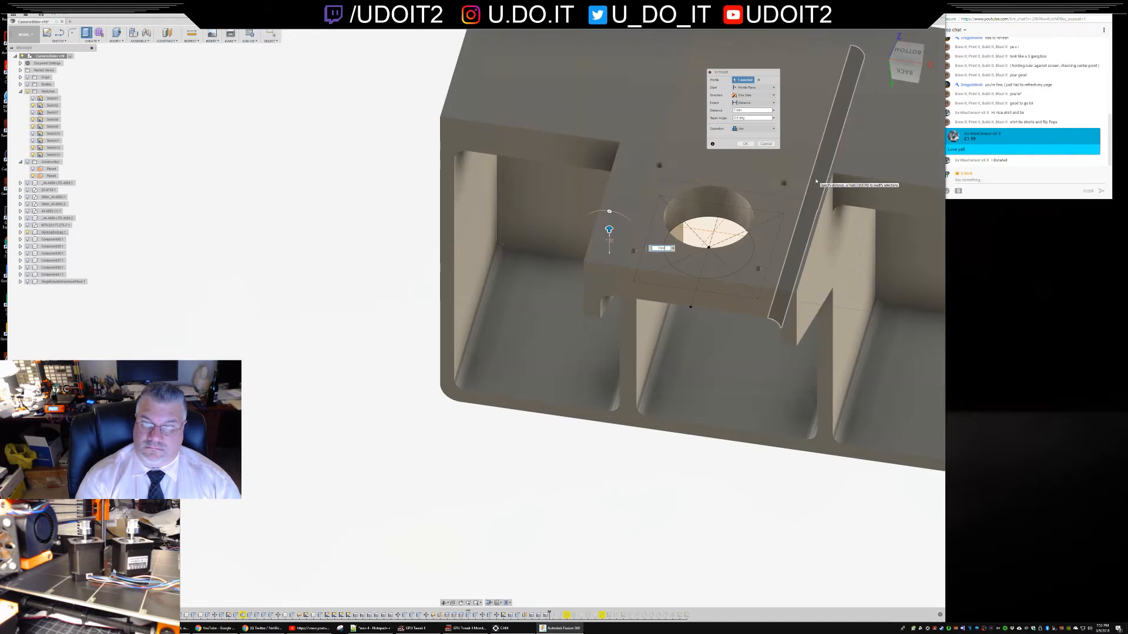
key(Return)
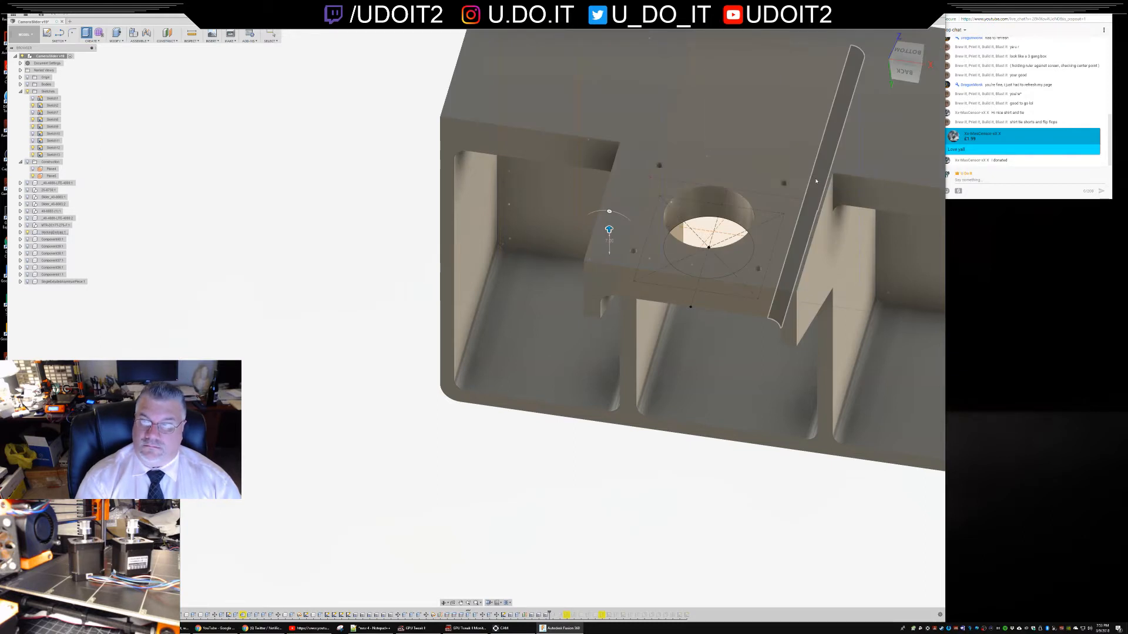
- Measure the thickness of the extended floor between its underside edge and the sketch line at its upper end edge
shift+middle_drag(816, 181, 906, 296)
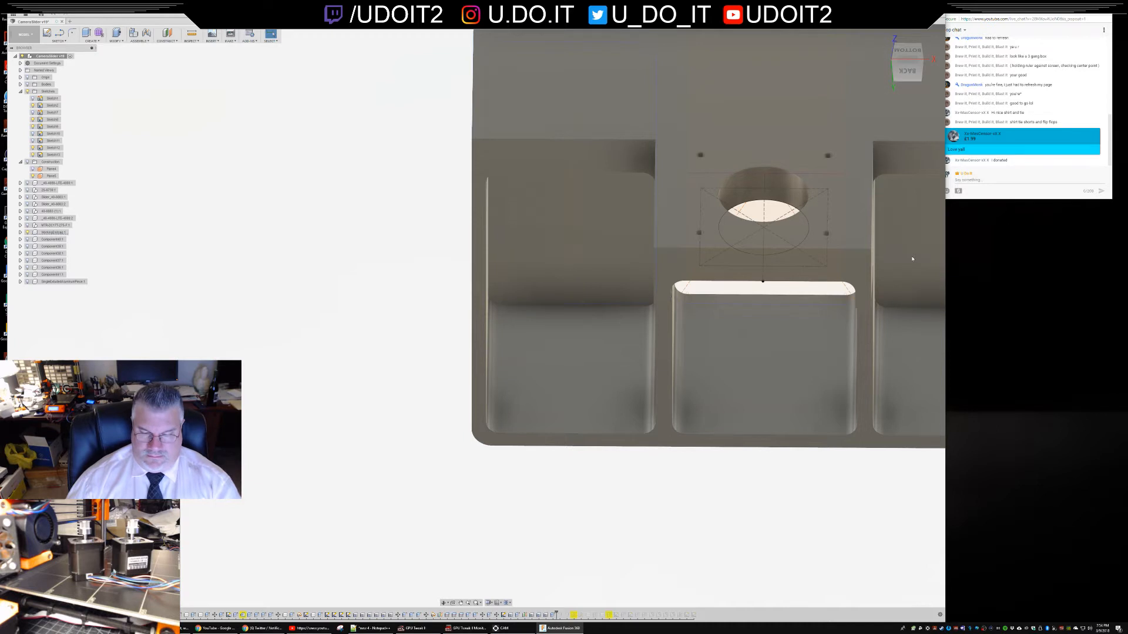
key(i)
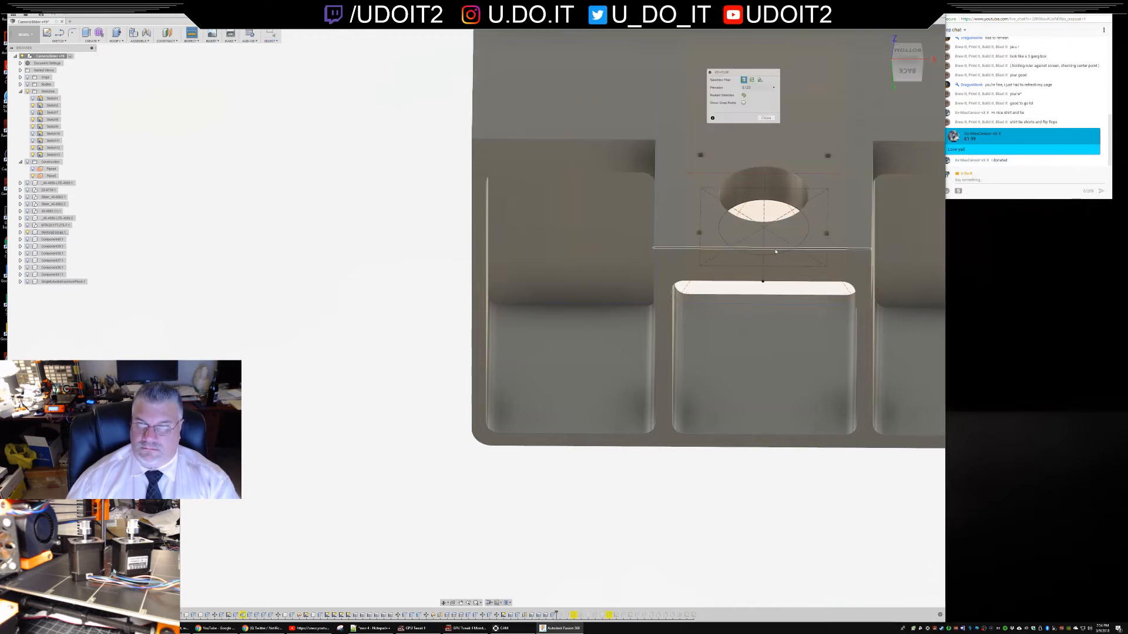
click(779, 280)
click(780, 284)
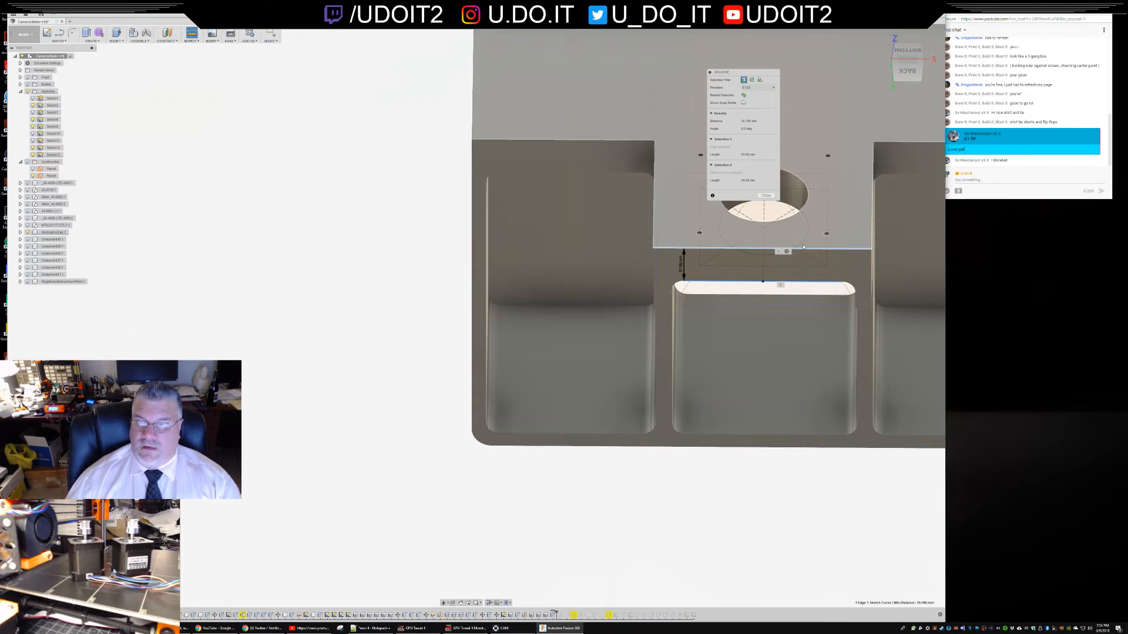
- Extrude the flat face around the round hole inward by a small negative distance
key(Escape)
click(823, 215)
right_click(824, 213)
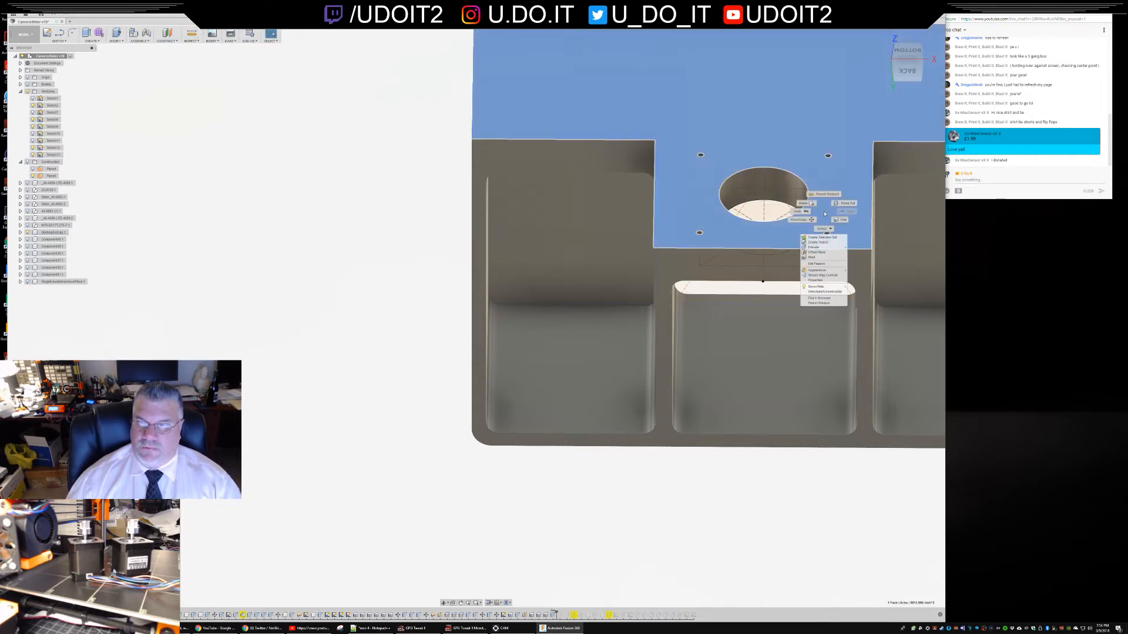
click(817, 247)
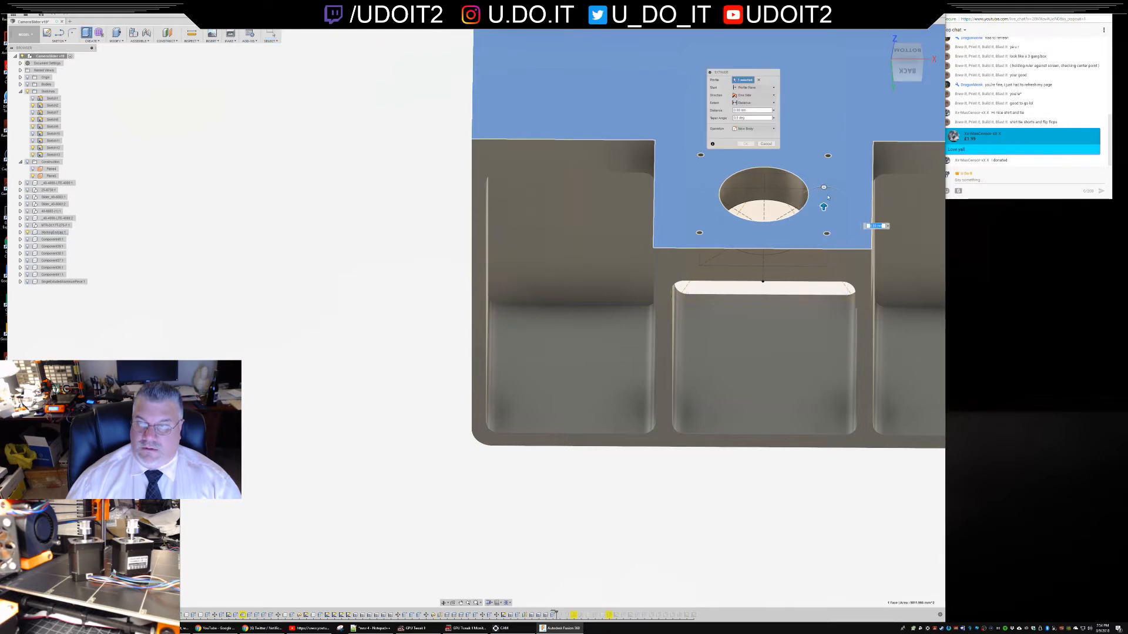
text(-10)
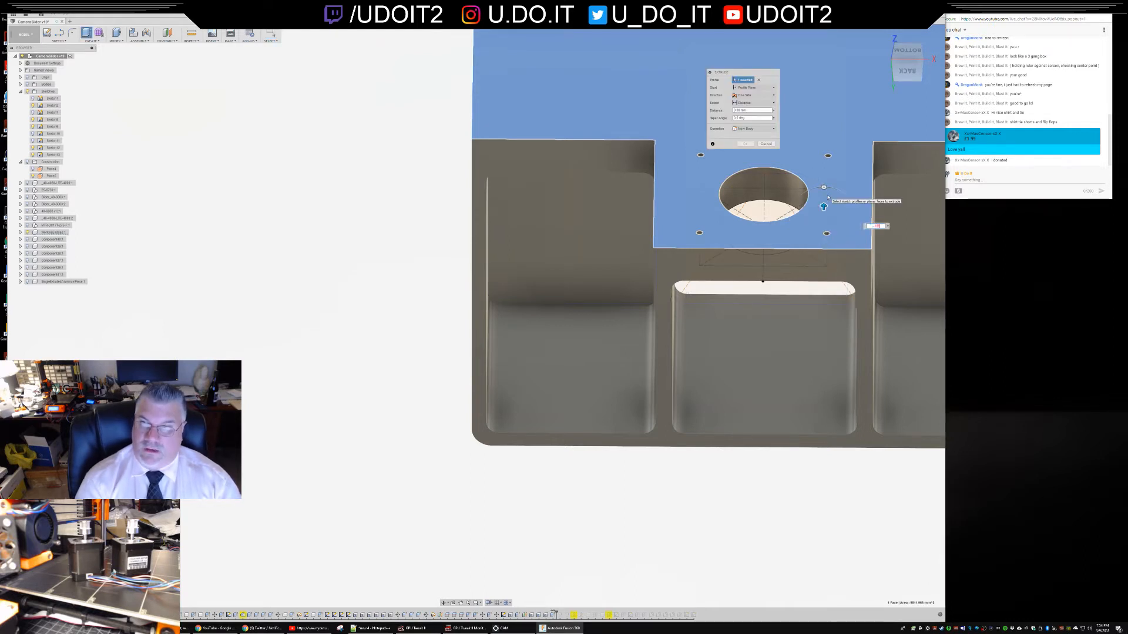
text(.2)
key(Return)
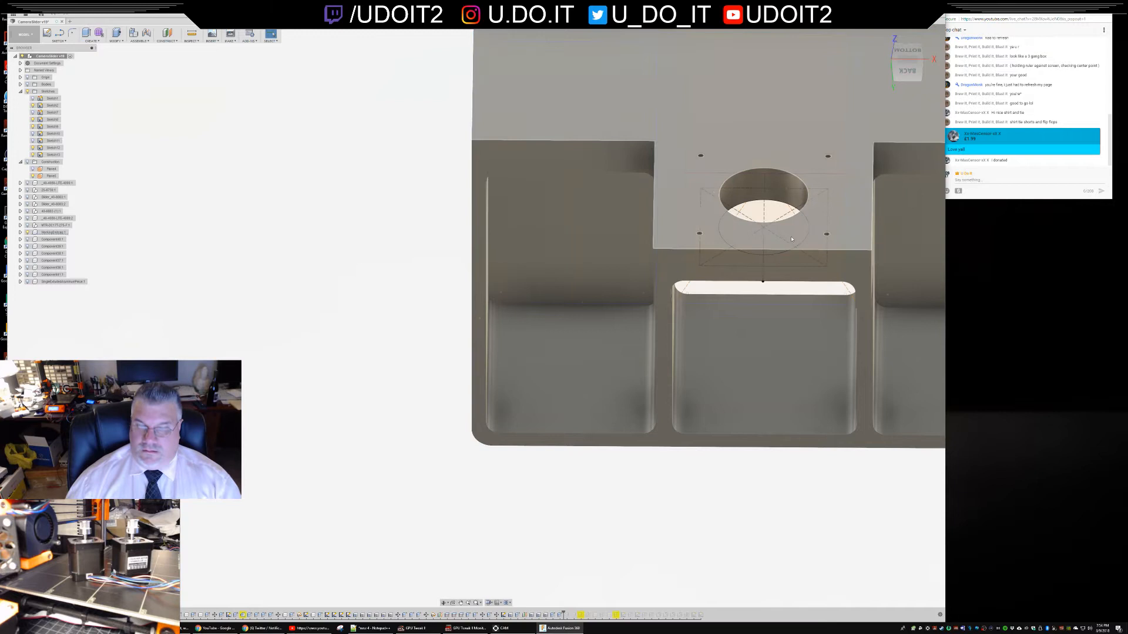
- Measure the distance between the sketch line at the slot opening and the parallel edge of the face with the round hole
key(i)
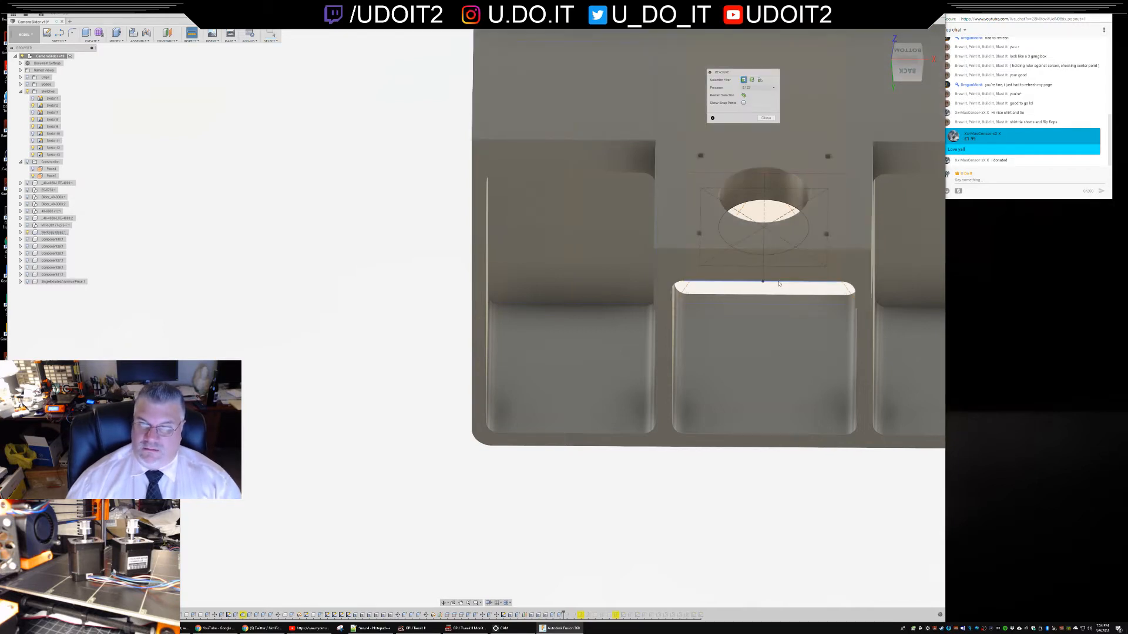
click(780, 283)
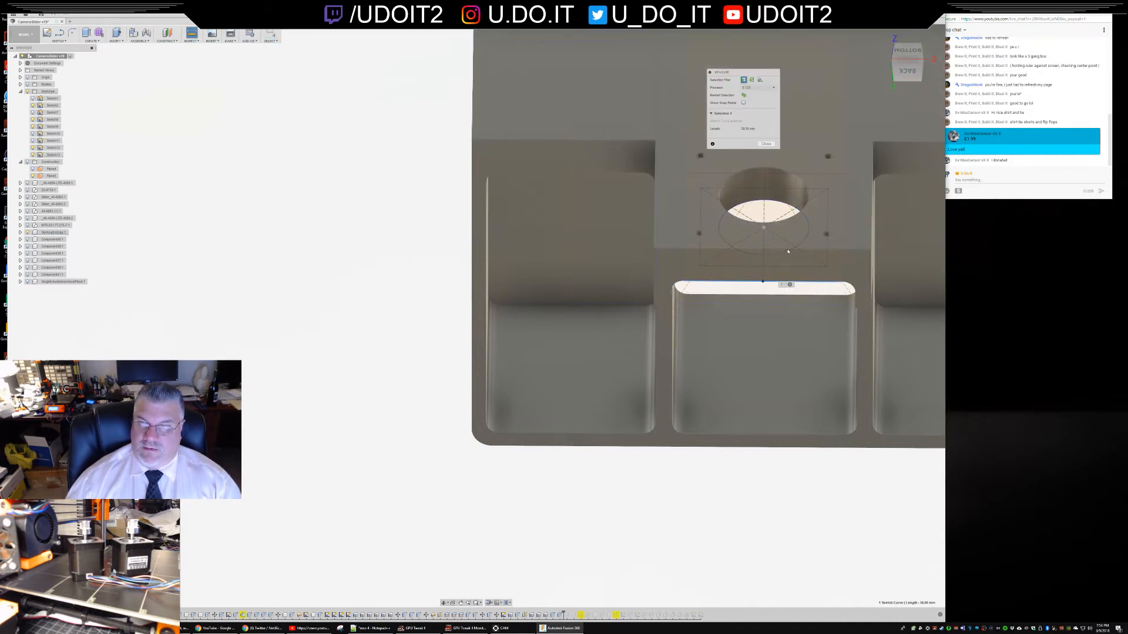
click(809, 249)
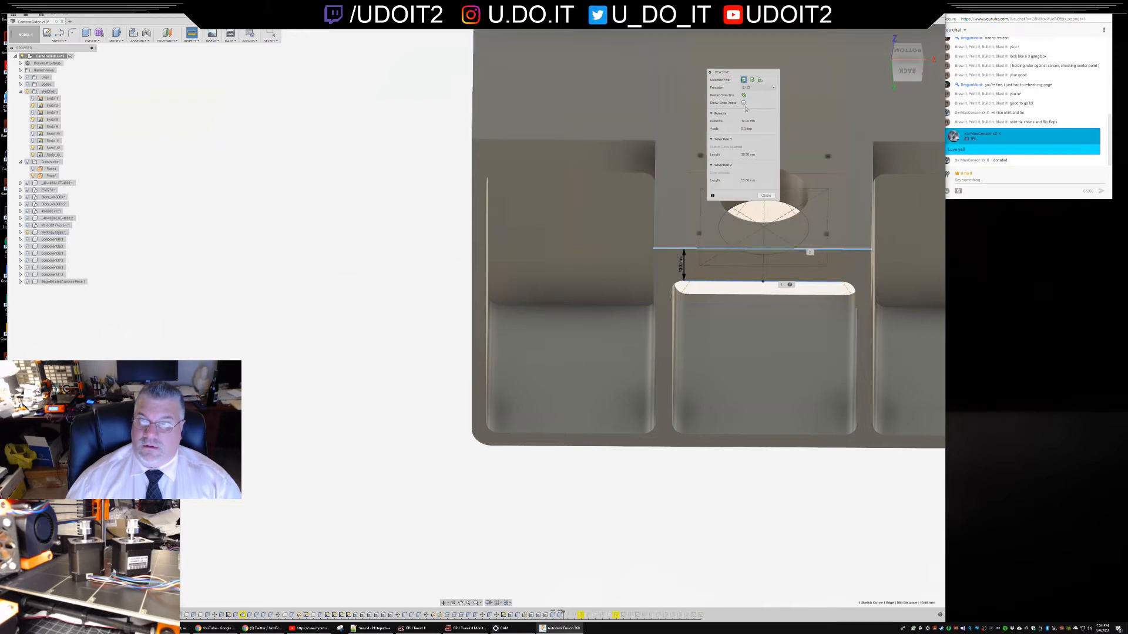
key(Escape)
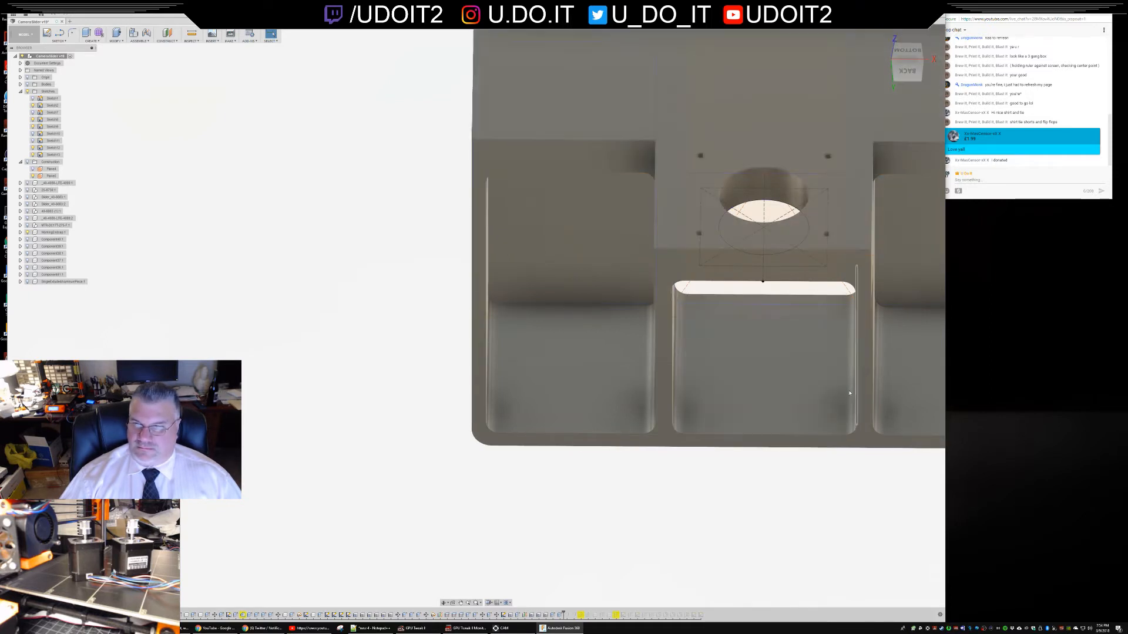
- Fillet the corners where the two sloped side walls of the motor mount meet the vertical dividers
middle_drag(857, 501, 657, 513)
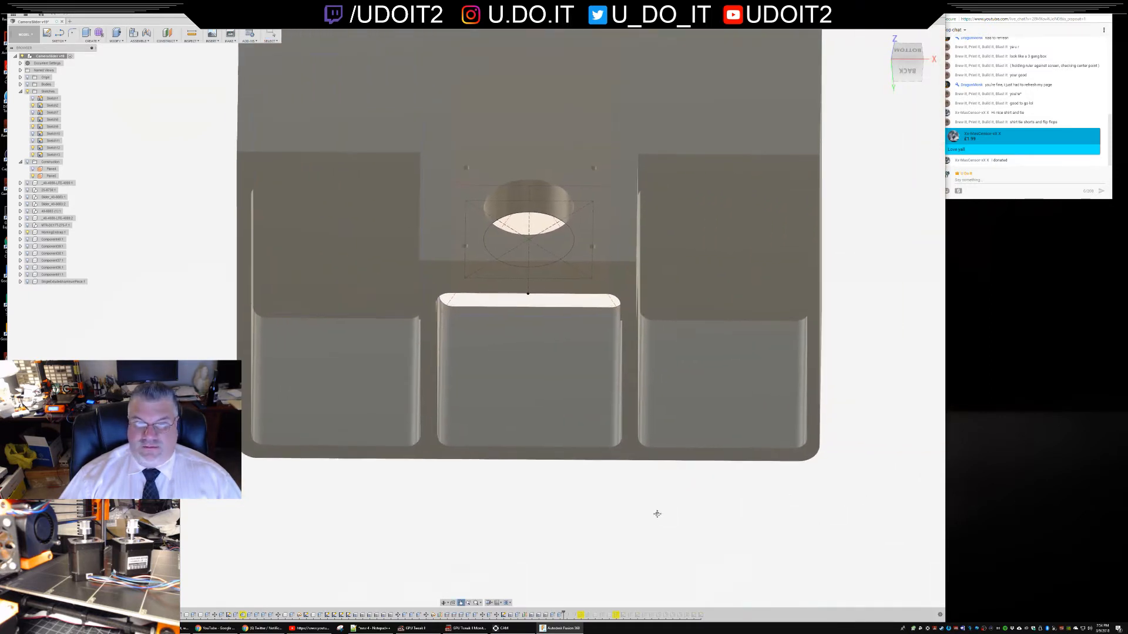
shift+middle_drag(889, 298, 637, 469)
shift+middle_drag(866, 466, 826, 217)
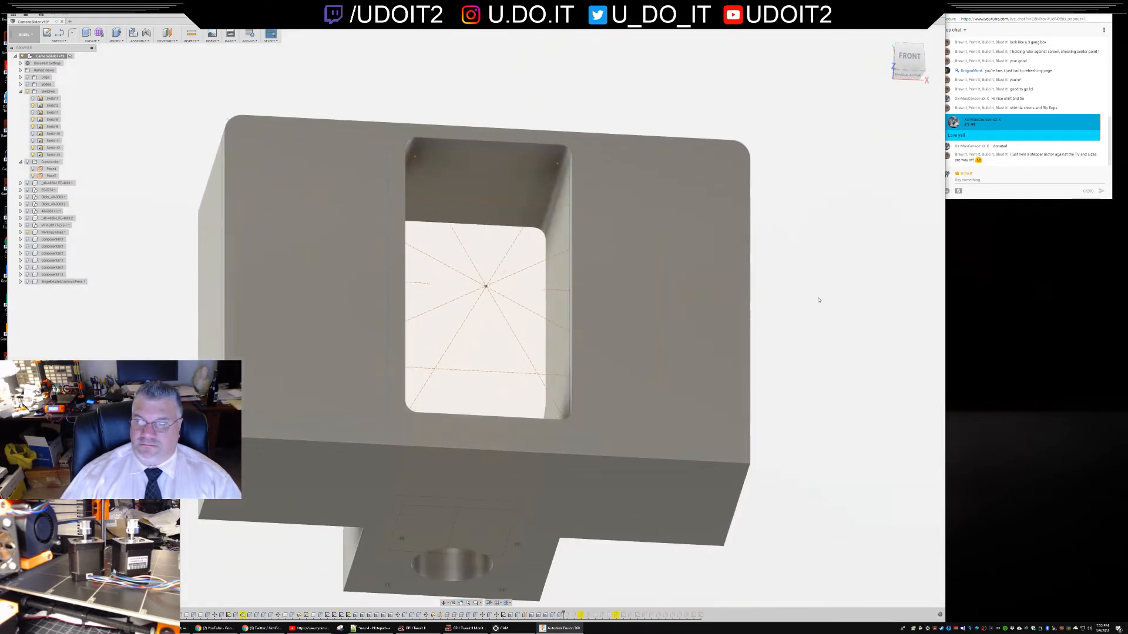
middle_drag(809, 360, 804, 237)
mouse_move(785, 271)
shift+middle_down()
mouse_move(841, 272)
mouse_move(854, 290)
mouse_move(847, 281)
shift+middle_up()
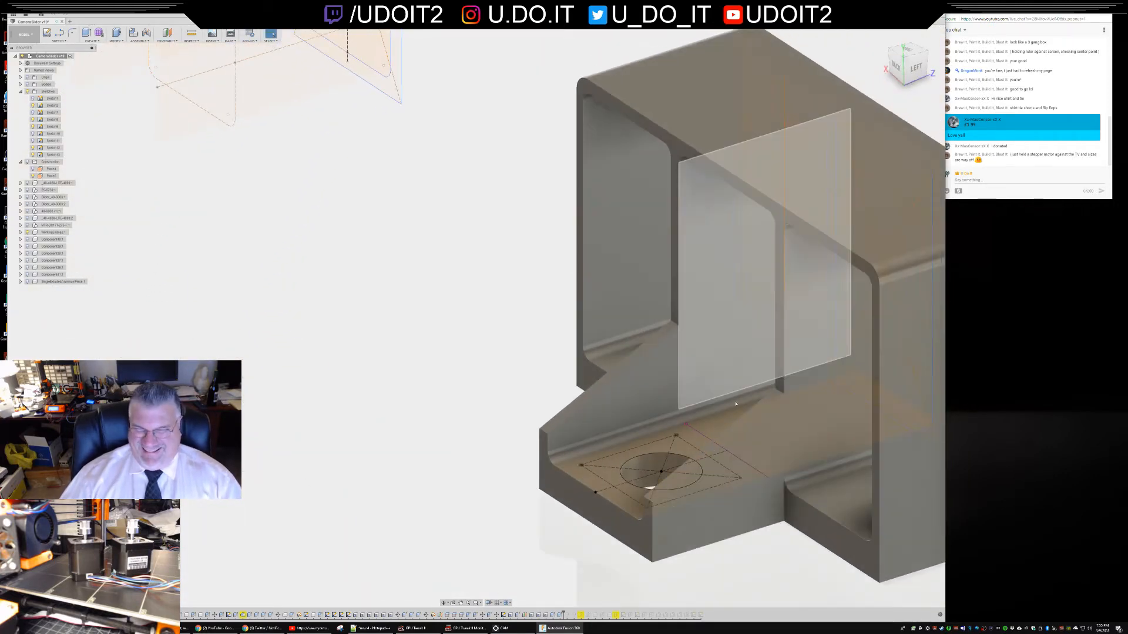
mouse_move(758, 531)
middle_down()
mouse_move(693, 470)
mouse_move(673, 366)
mouse_move(708, 372)
mouse_move(685, 378)
mouse_move(689, 410)
mouse_move(695, 376)
mouse_move(680, 388)
mouse_move(726, 396)
mouse_move(705, 382)
mouse_move(719, 361)
mouse_move(777, 375)
mouse_move(675, 376)
mouse_move(755, 380)
mouse_move(734, 382)
middle_up()
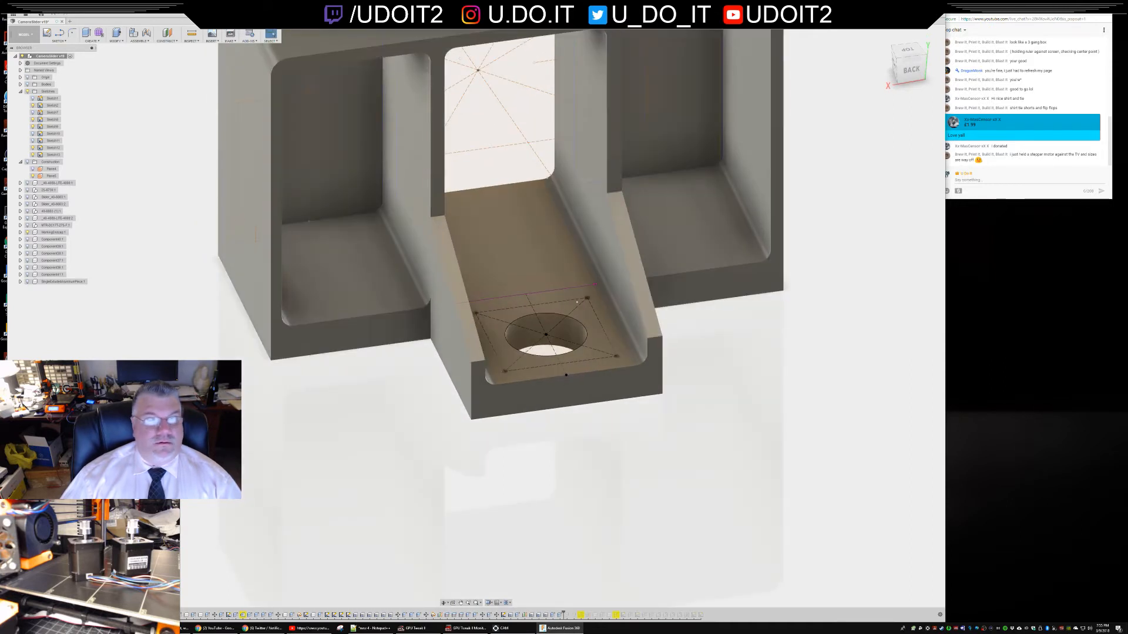
click(90, 41)
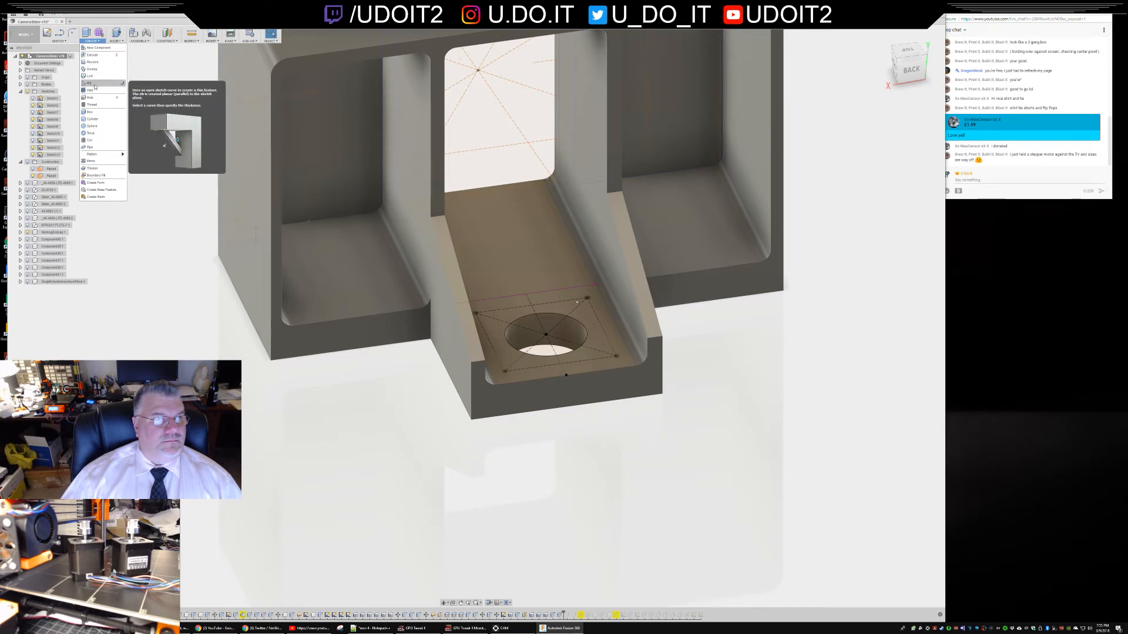
click(116, 37)
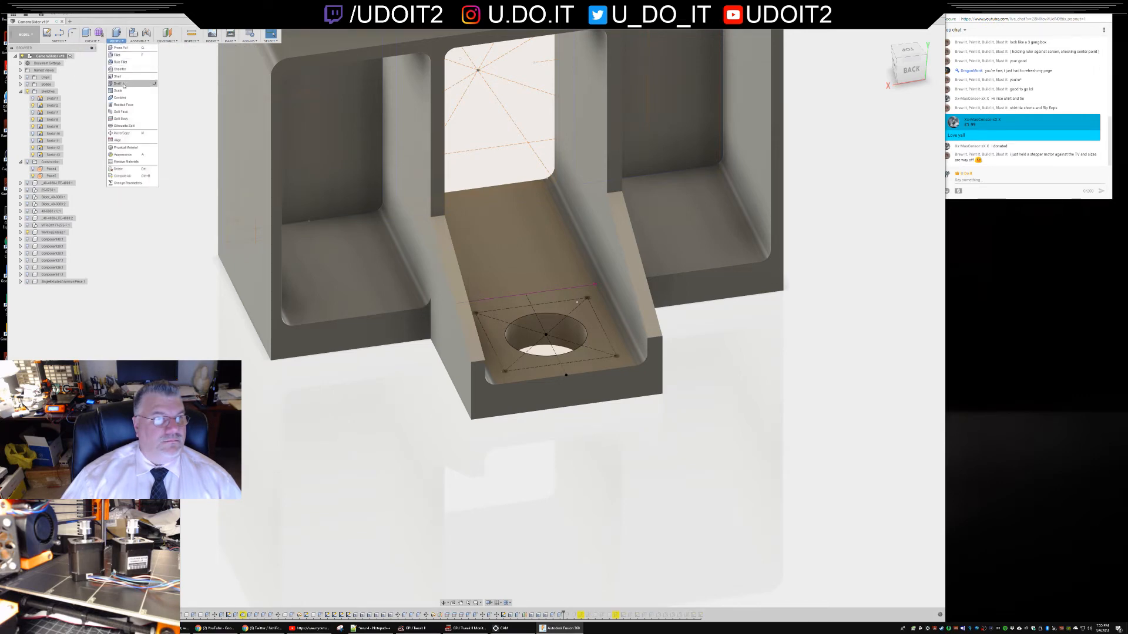
click(117, 55)
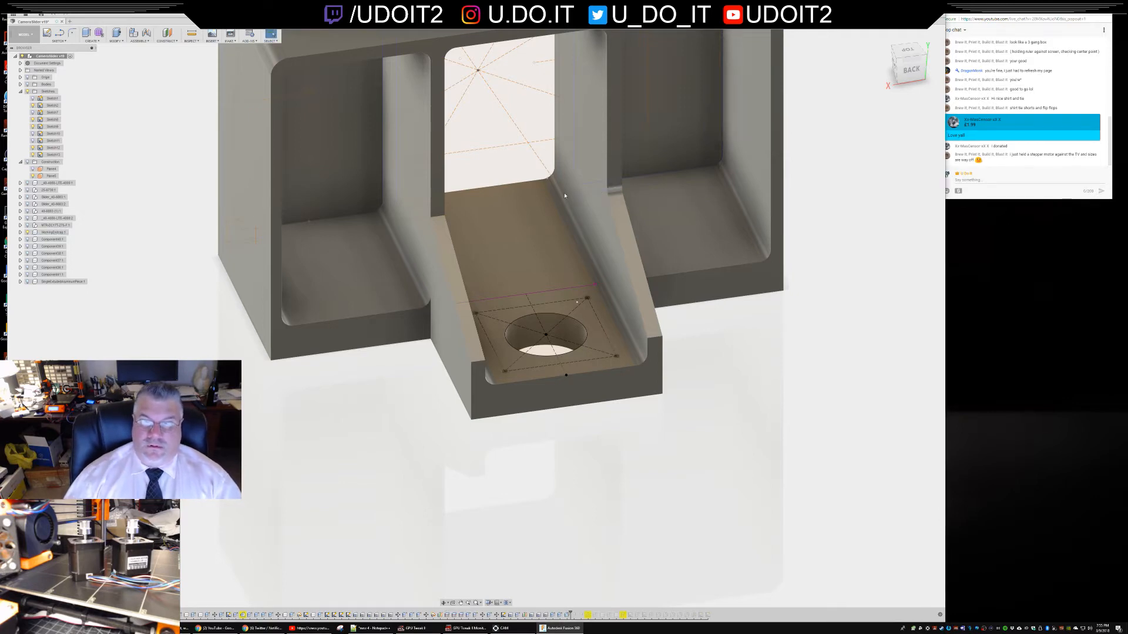
click(440, 201)
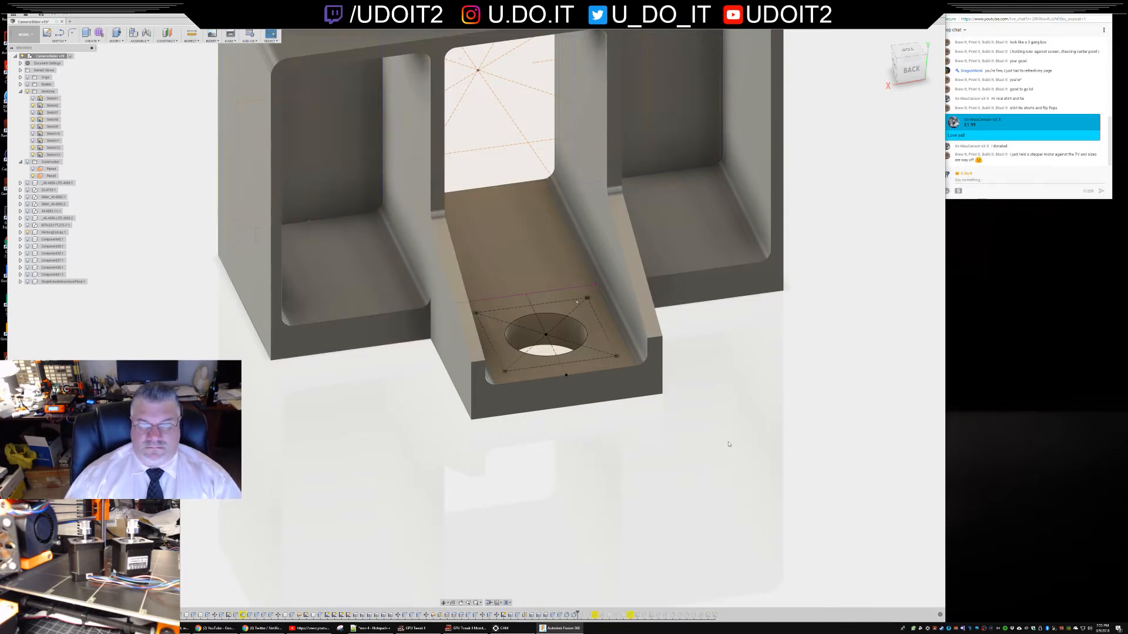
- Open the chat member's link in a new browser window, play the Fortnite Funny moment video and place the window beneath the live chat
shift+middle_drag(729, 440, 688, 425)
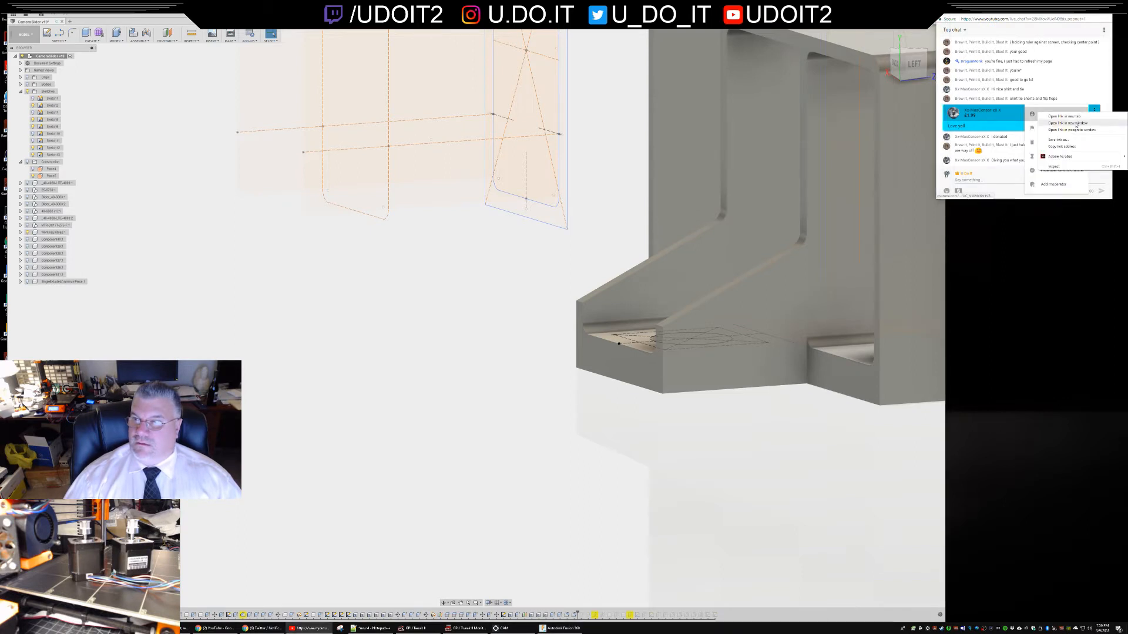
click(1077, 124)
drag(752, 91, 390, 44)
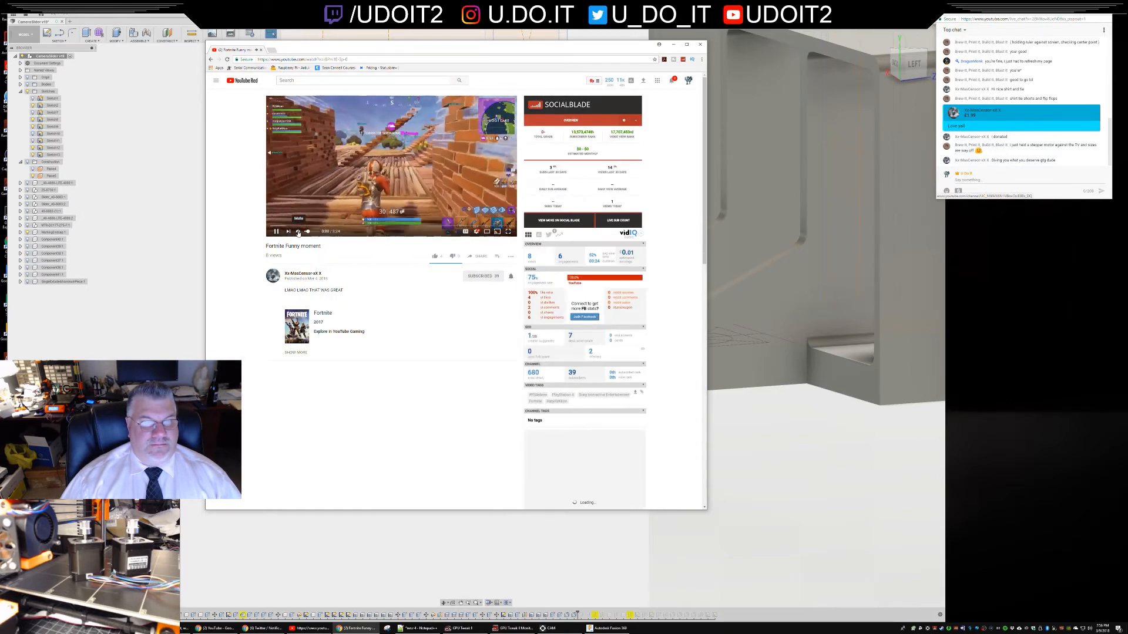
drag(339, 56, 948, 287)
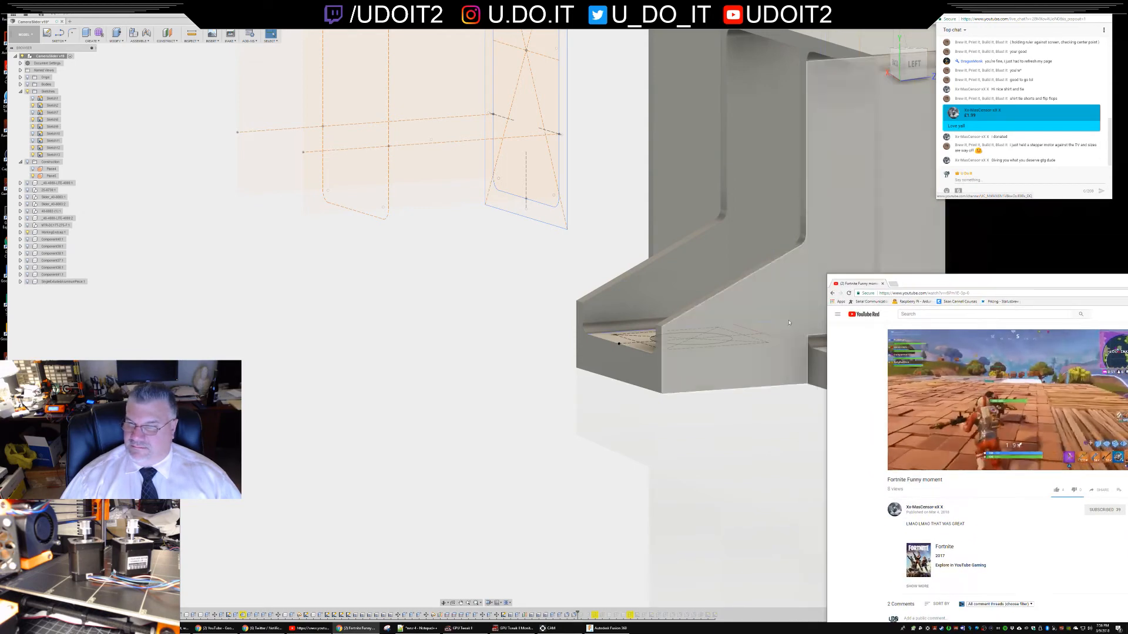
drag(828, 275, 975, 233)
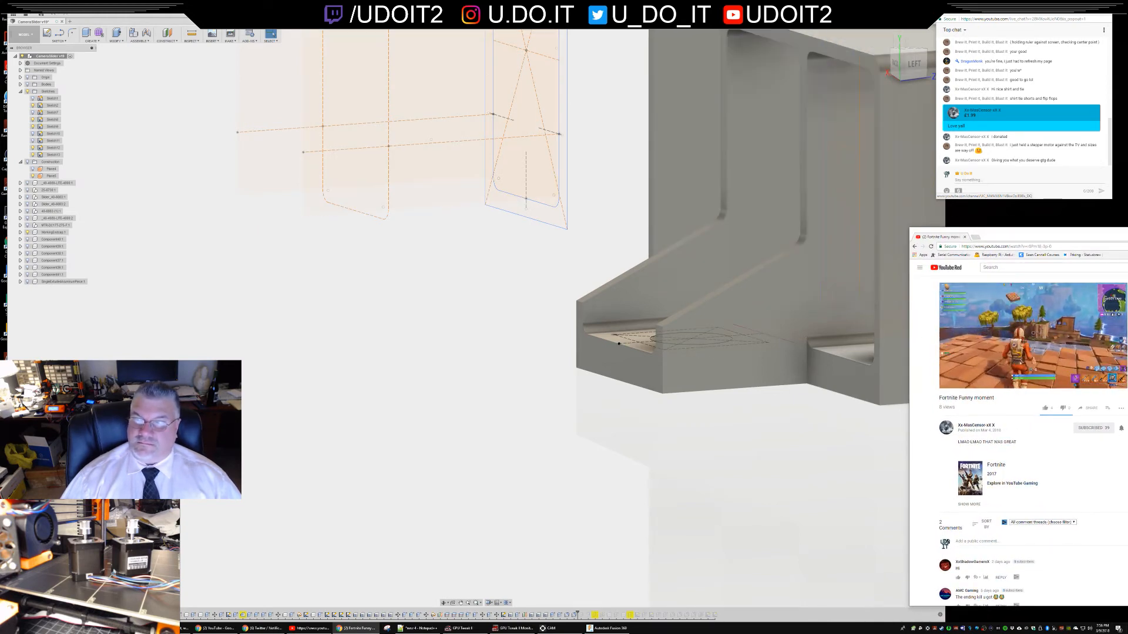
- Return to Fusion 360 and extrude the part's entire bottom face inward to thin the base
click(607, 86)
middle_drag(705, 445, 749, 461)
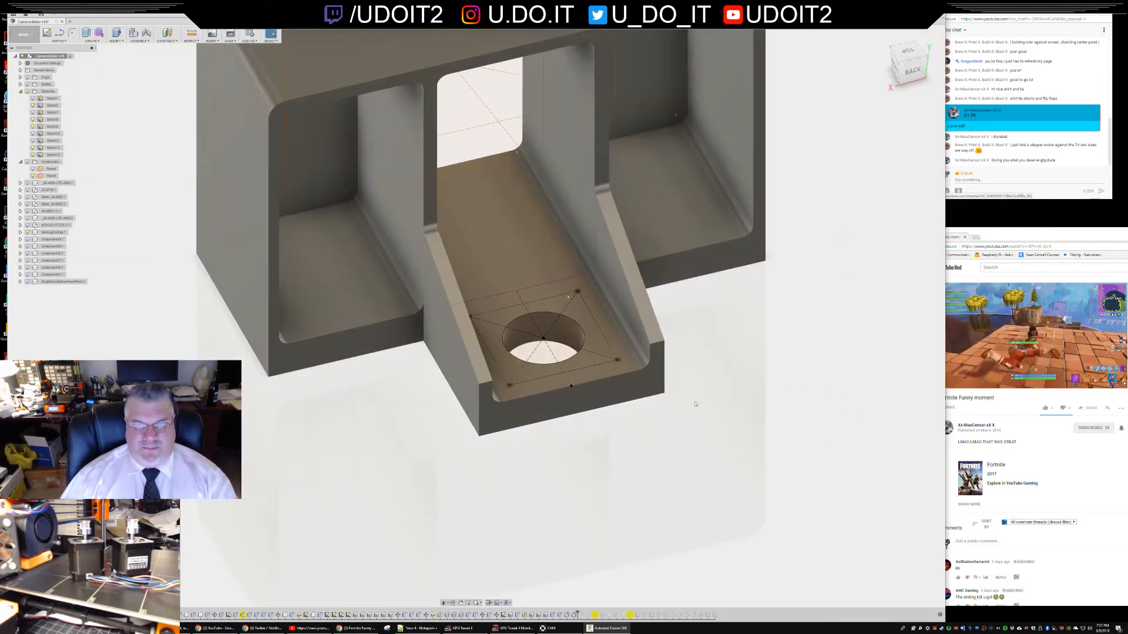
shift+middle_drag(726, 440, 732, 425)
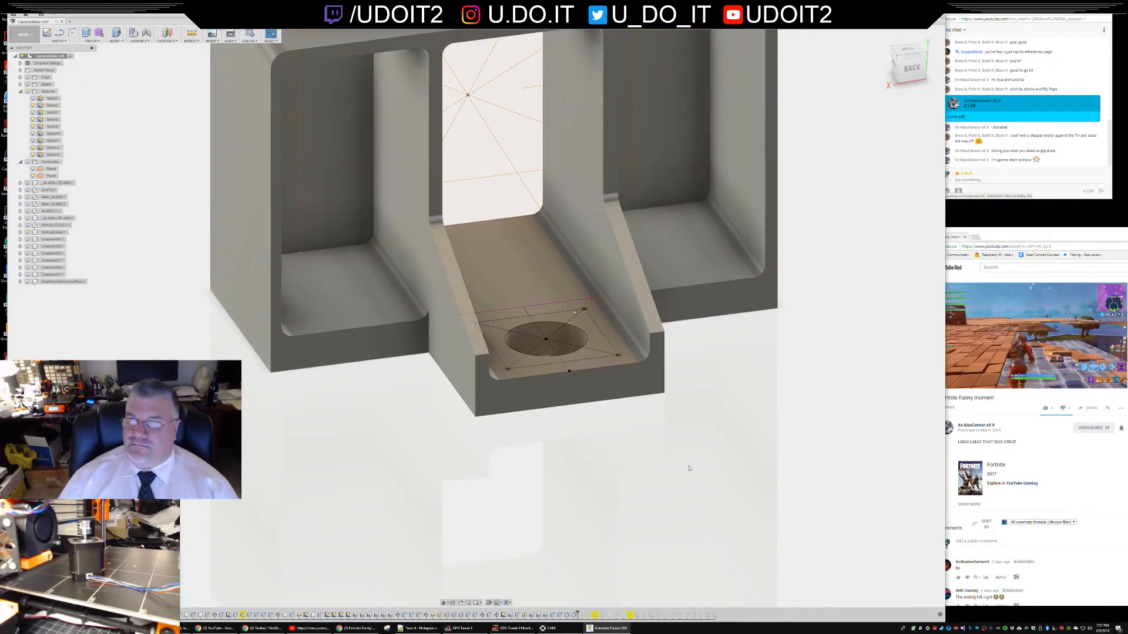
shift+middle_drag(745, 451, 752, 405)
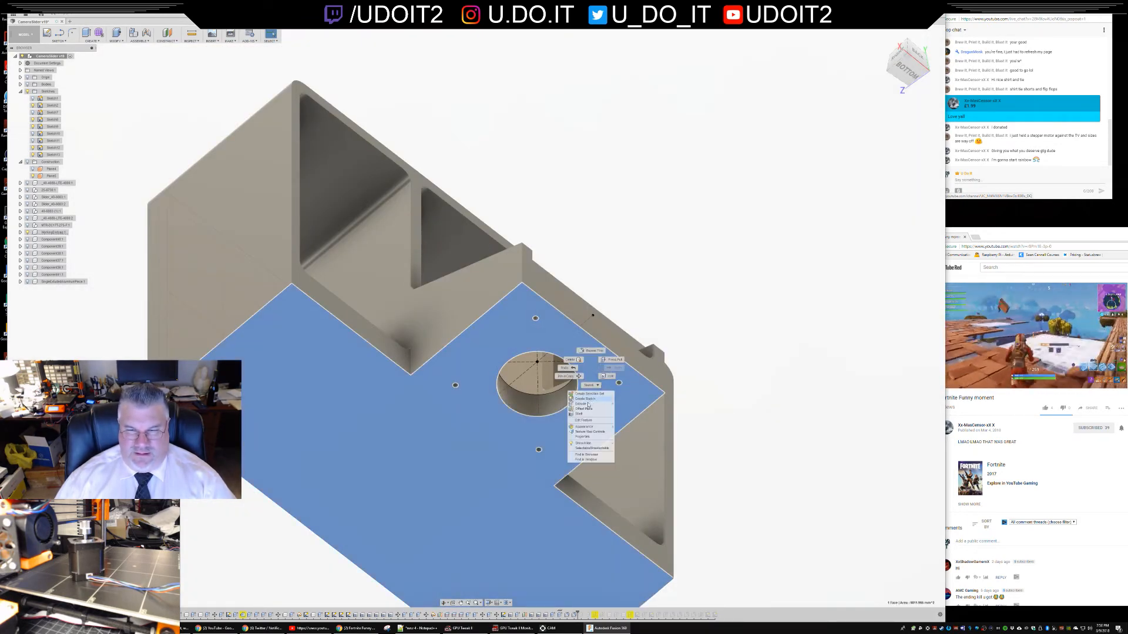
click(586, 405)
key(e)
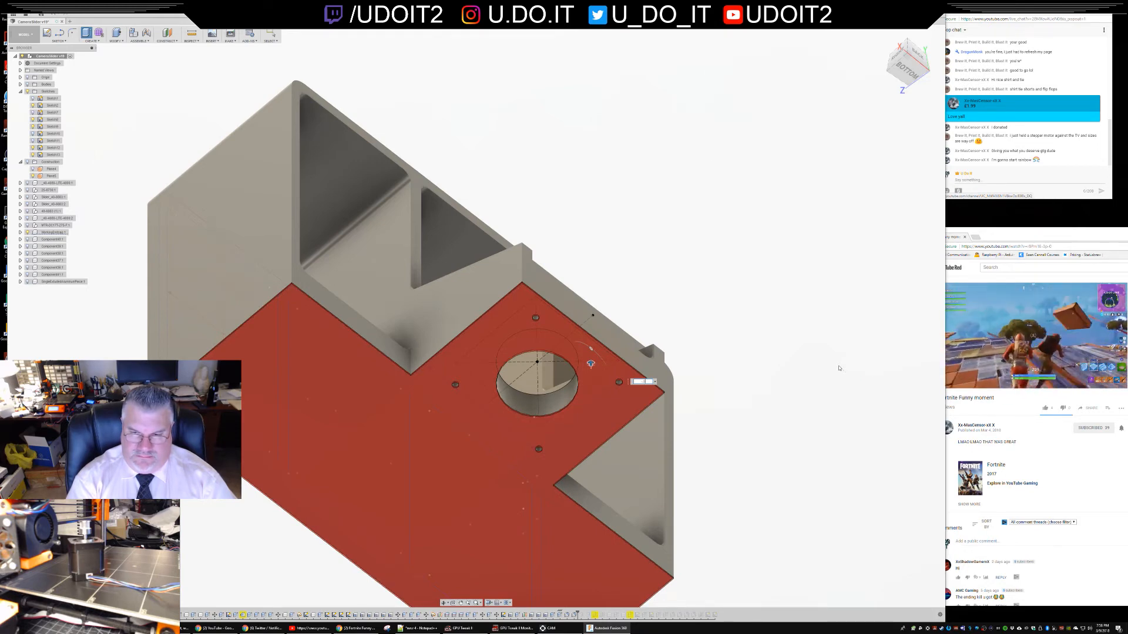
shift+middle_drag(825, 266, 768, 351)
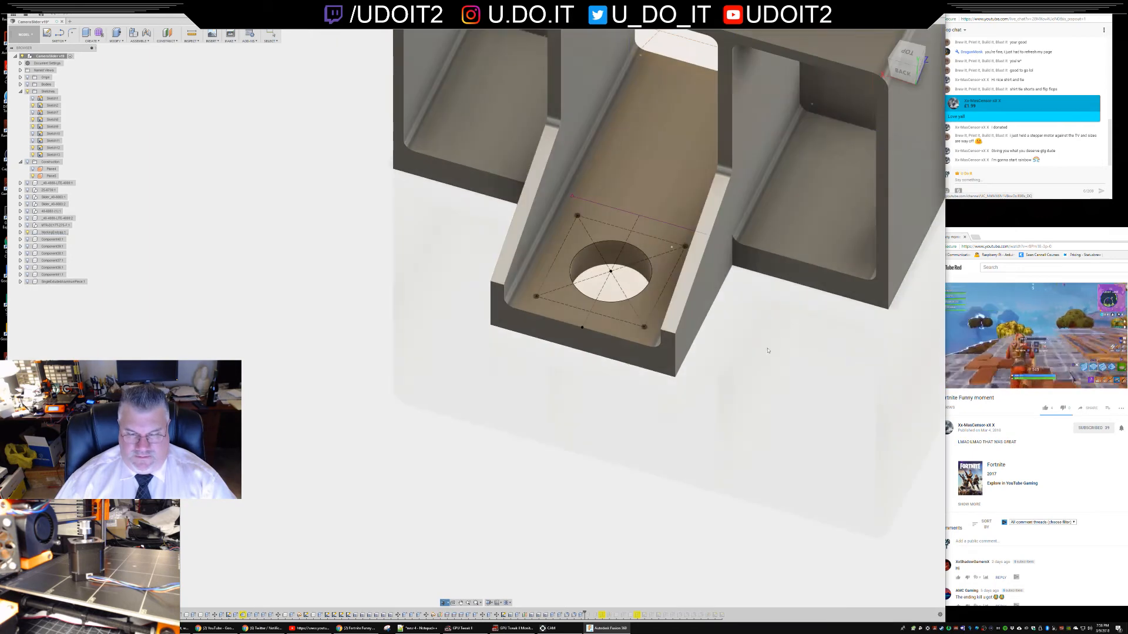
- Measure the thickness of the base at the front edge of the motor mount
key(i)
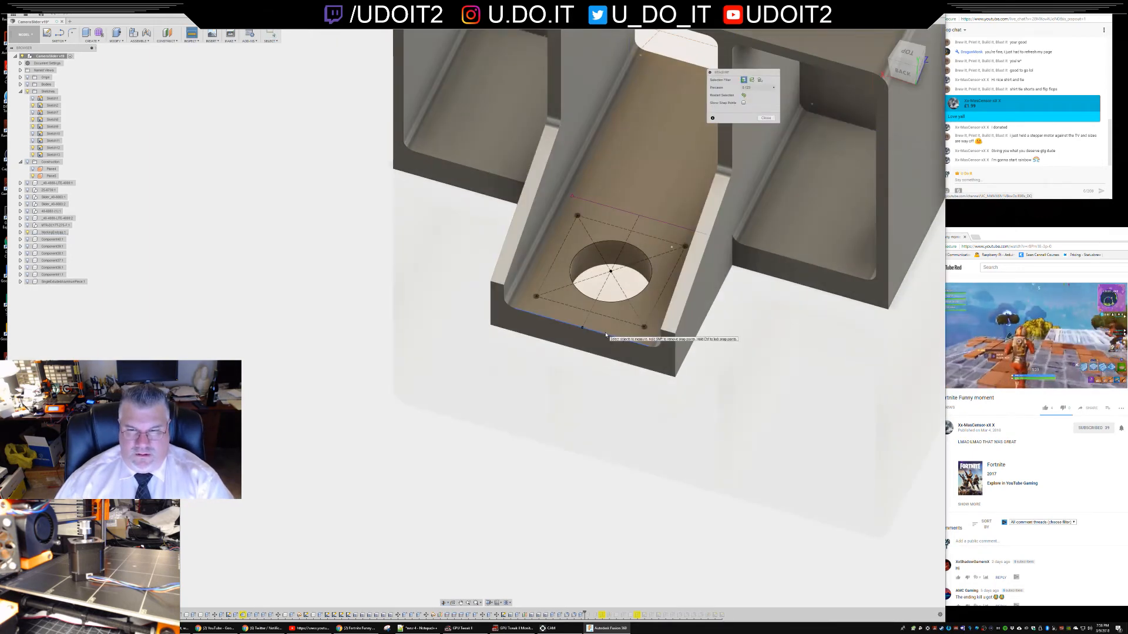
click(607, 335)
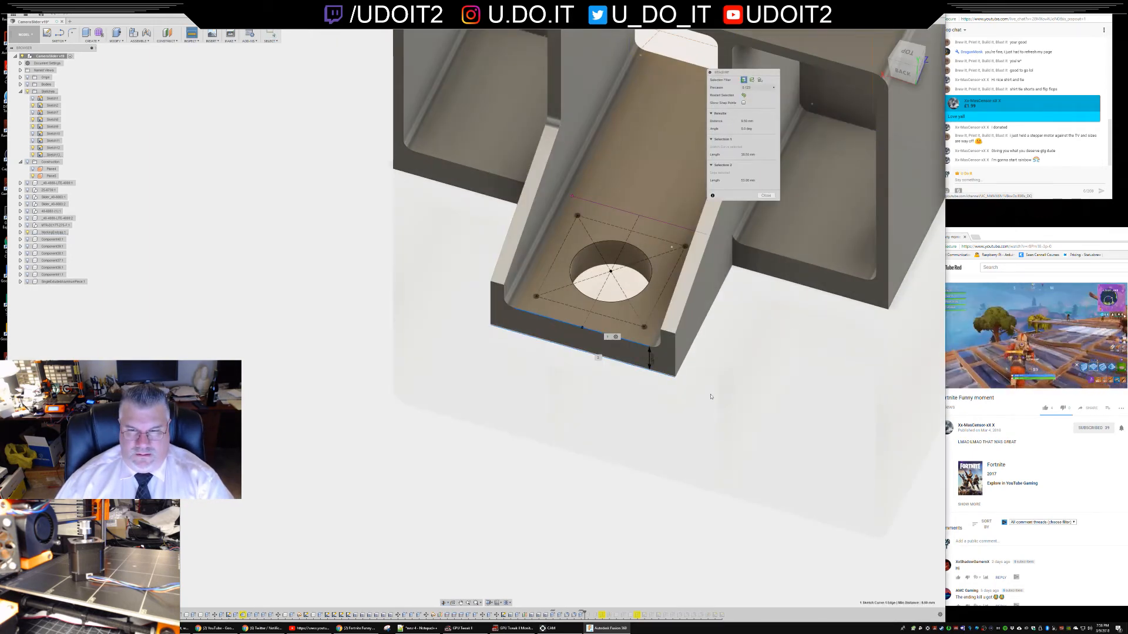
key(Escape)
shift+middle_drag(760, 405, 702, 381)
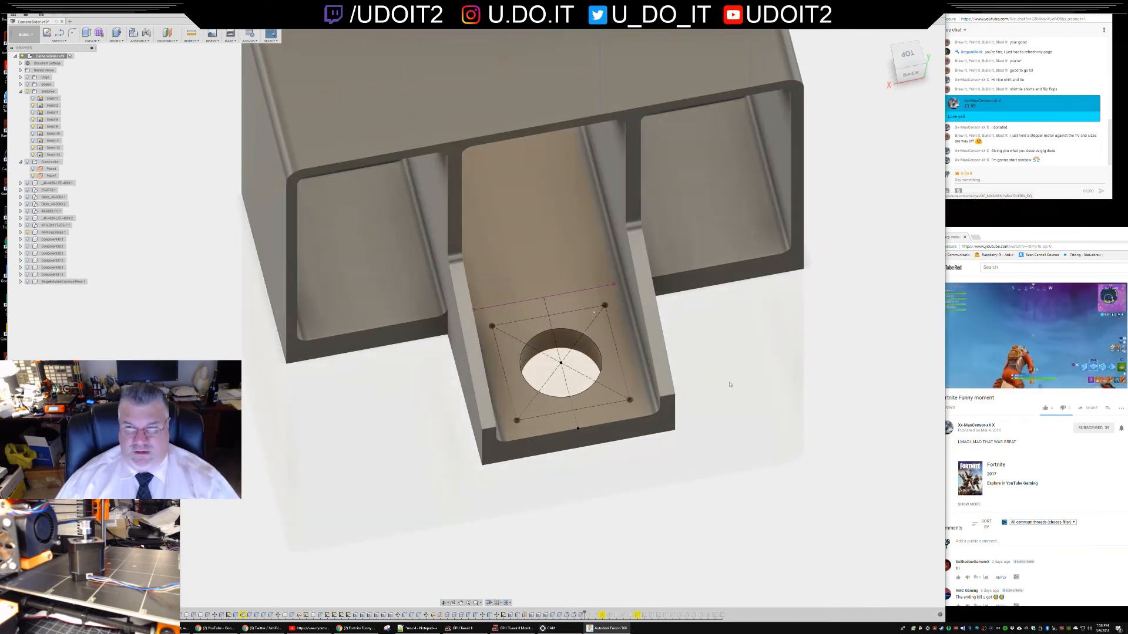
shift+middle_drag(727, 380, 635, 307)
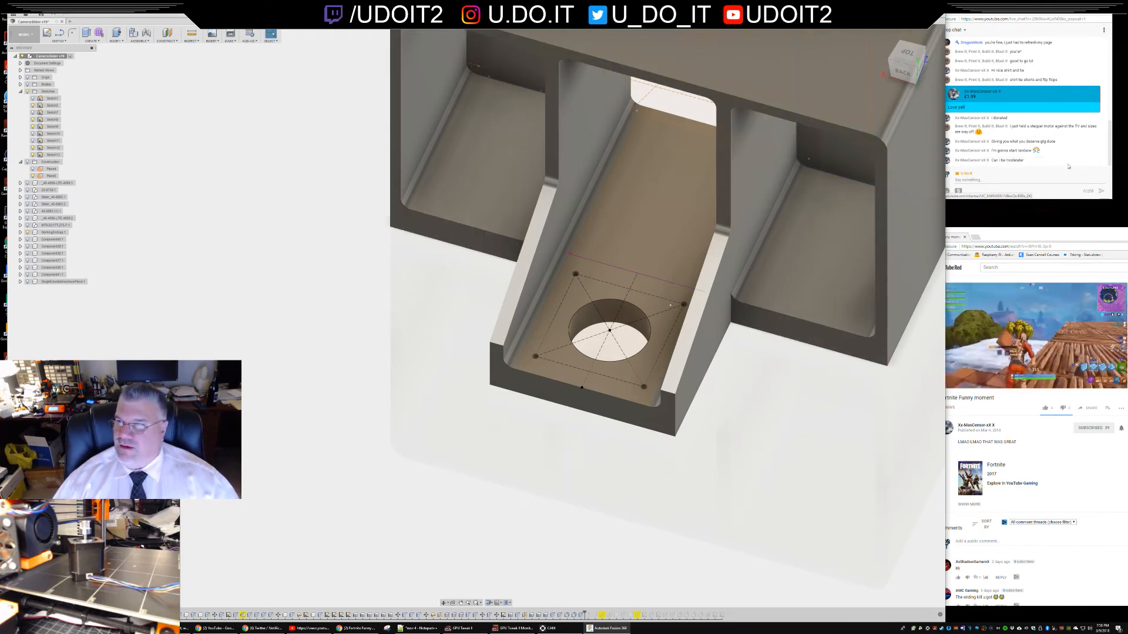
- Make the chat member who asked for it a moderator of the channel
click(1102, 163)
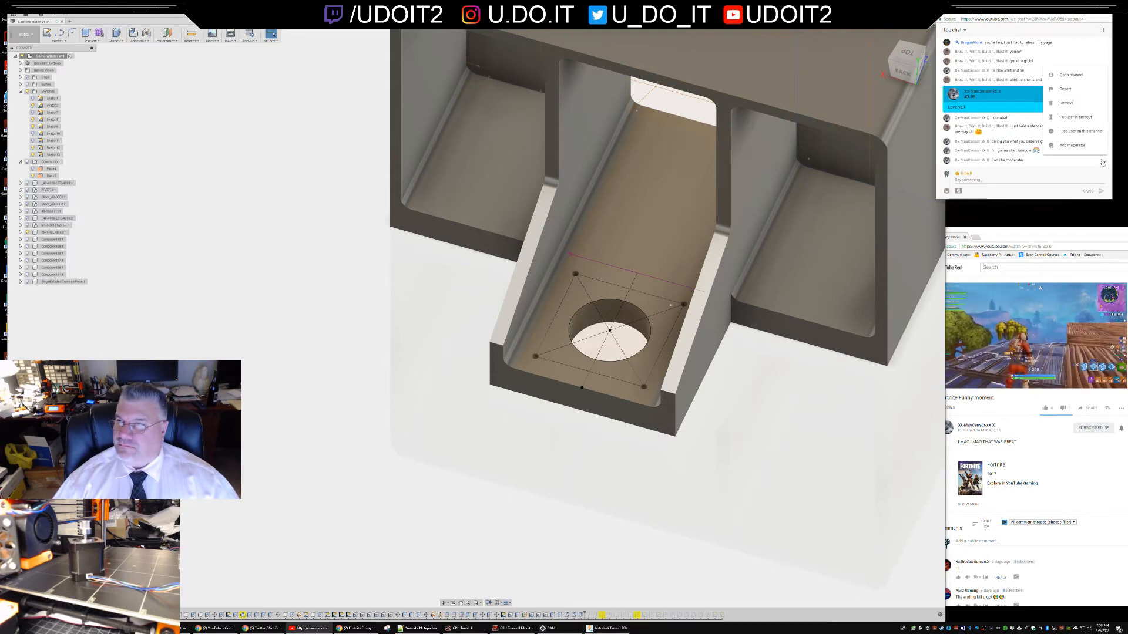
click(1072, 145)
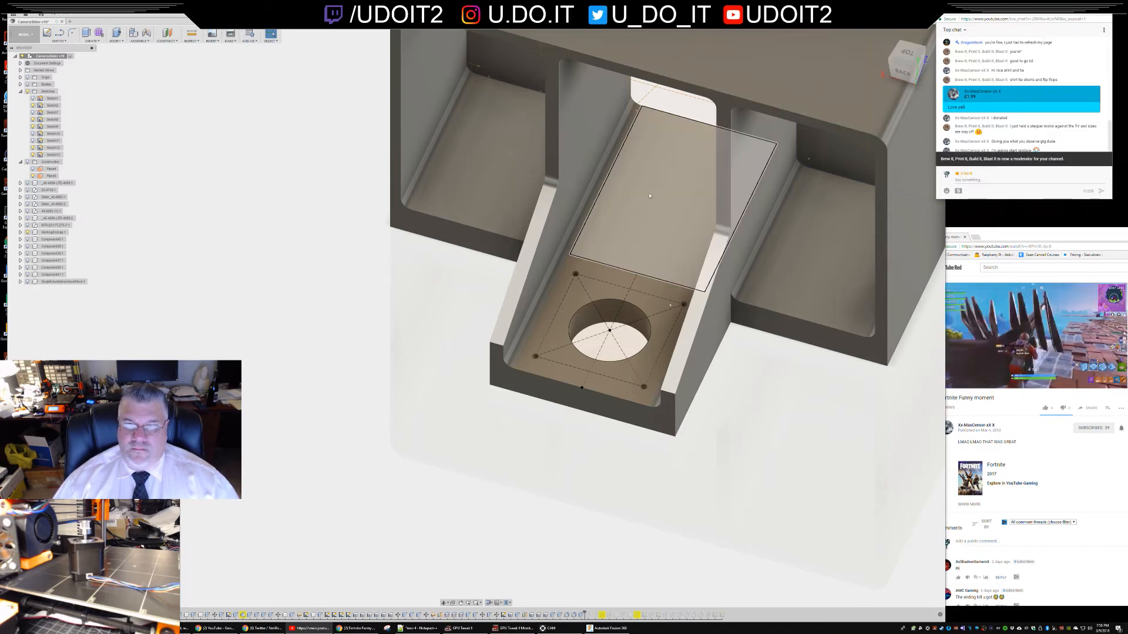
- Fillet the vertical inside corner where the motor bracket's wall meets the base front on the part's left side, radius 3.25 mm
middle_drag(800, 379, 764, 376)
scroll(805, 381, down, 1)
mouse_move(839, 384)
middle_down()
mouse_move(831, 376)
mouse_move(863, 371)
mouse_move(859, 329)
mouse_move(880, 282)
mouse_move(911, 277)
mouse_move(869, 345)
mouse_move(891, 349)
mouse_move(856, 370)
mouse_move(761, 384)
mouse_move(800, 390)
mouse_move(730, 381)
mouse_move(761, 379)
mouse_move(727, 445)
mouse_move(857, 398)
mouse_move(846, 418)
middle_up()
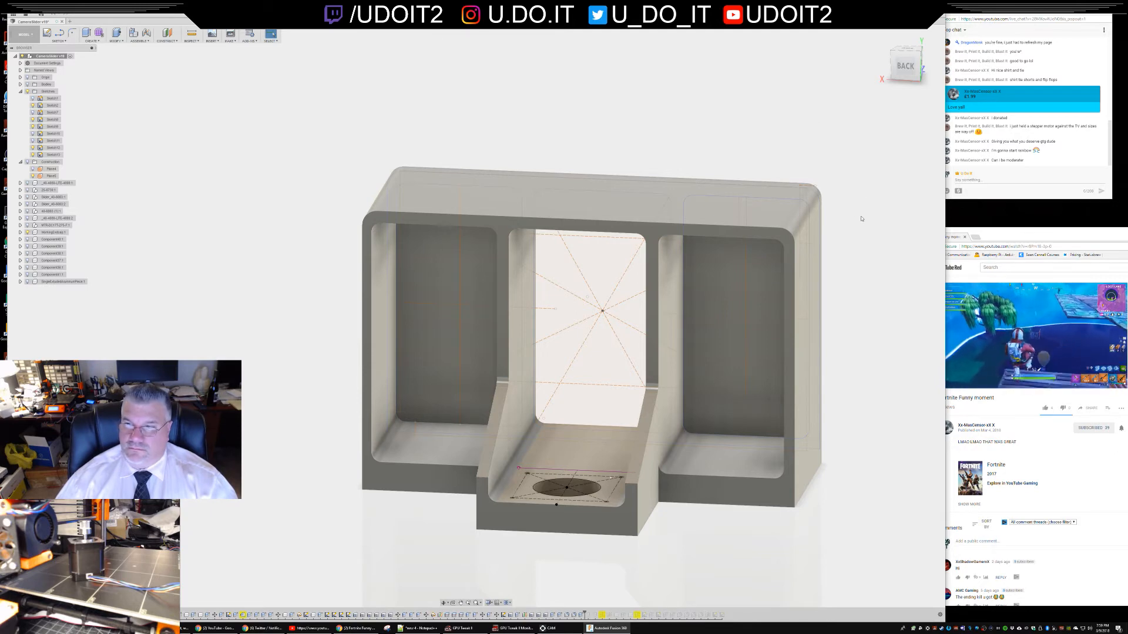
middle_drag(851, 220, 799, 168)
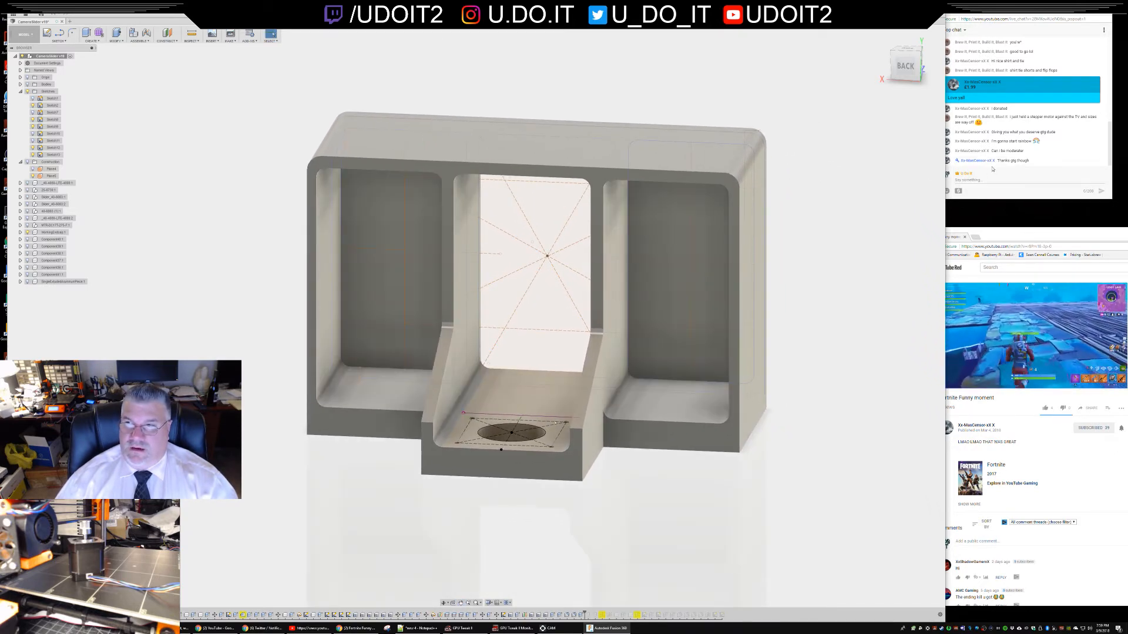
mouse_move(834, 276)
shift+middle_down()
mouse_move(856, 232)
mouse_move(844, 223)
mouse_move(816, 255)
shift+middle_up()
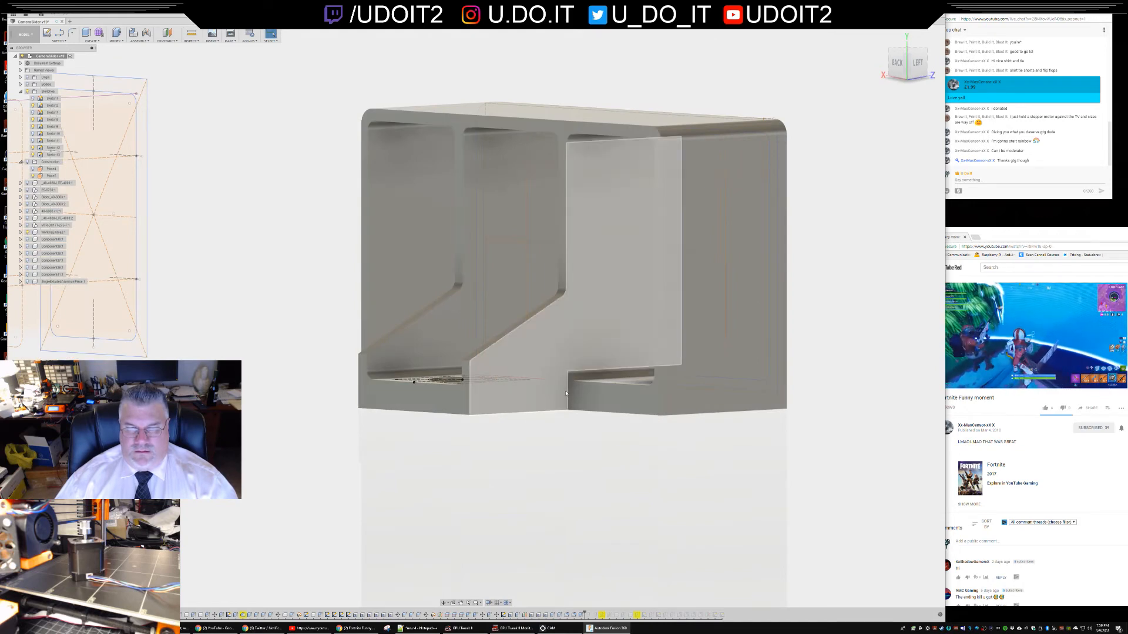
click(113, 40)
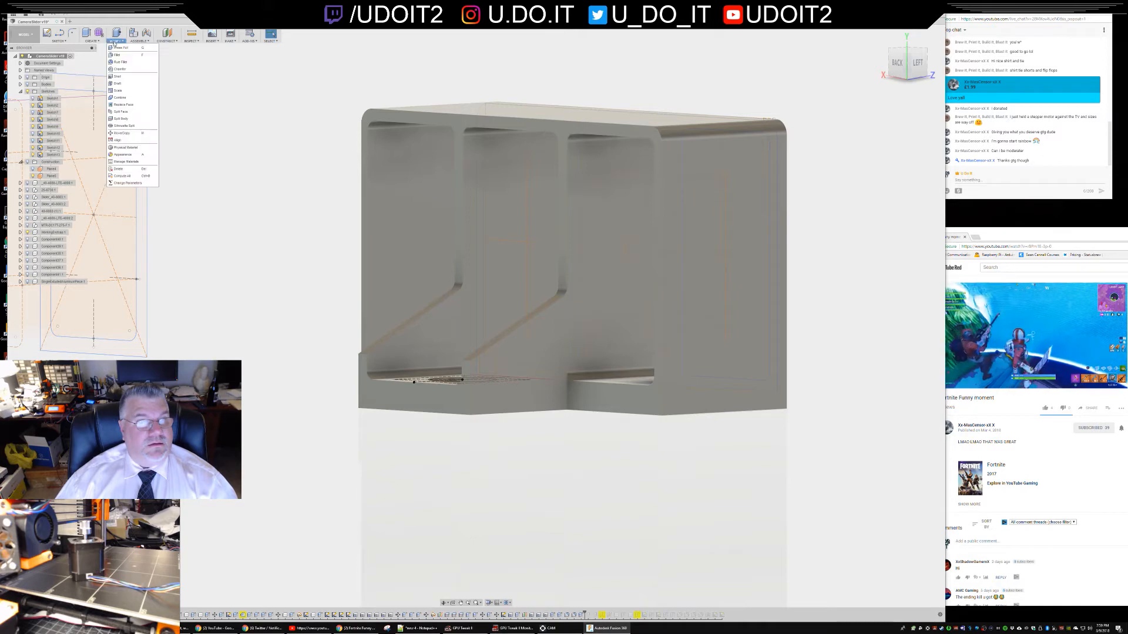
click(121, 55)
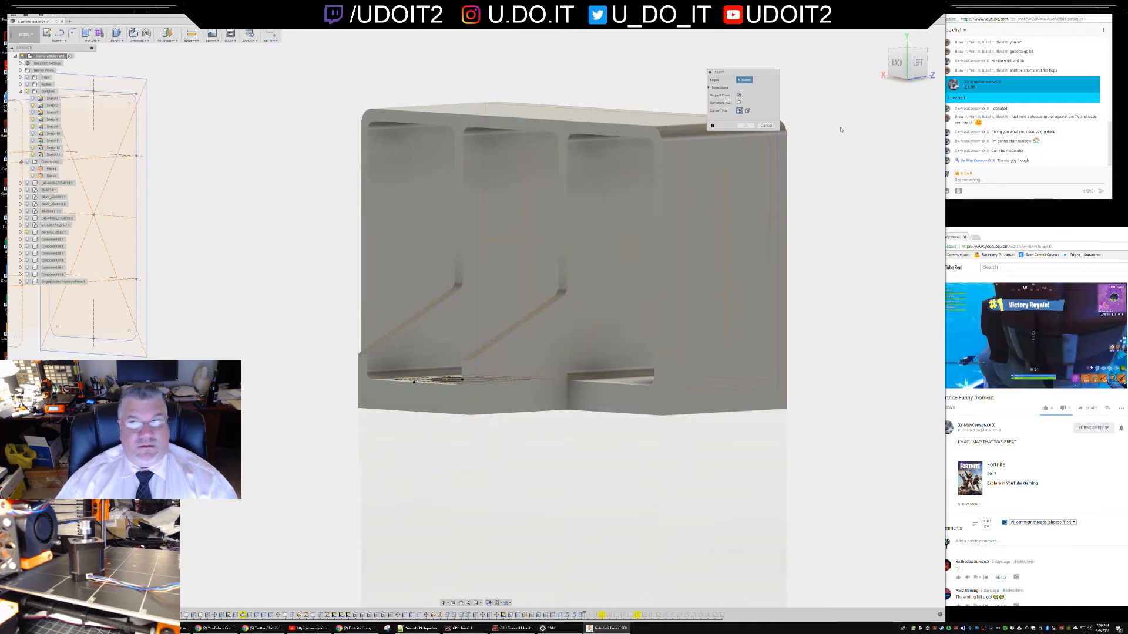
click(562, 397)
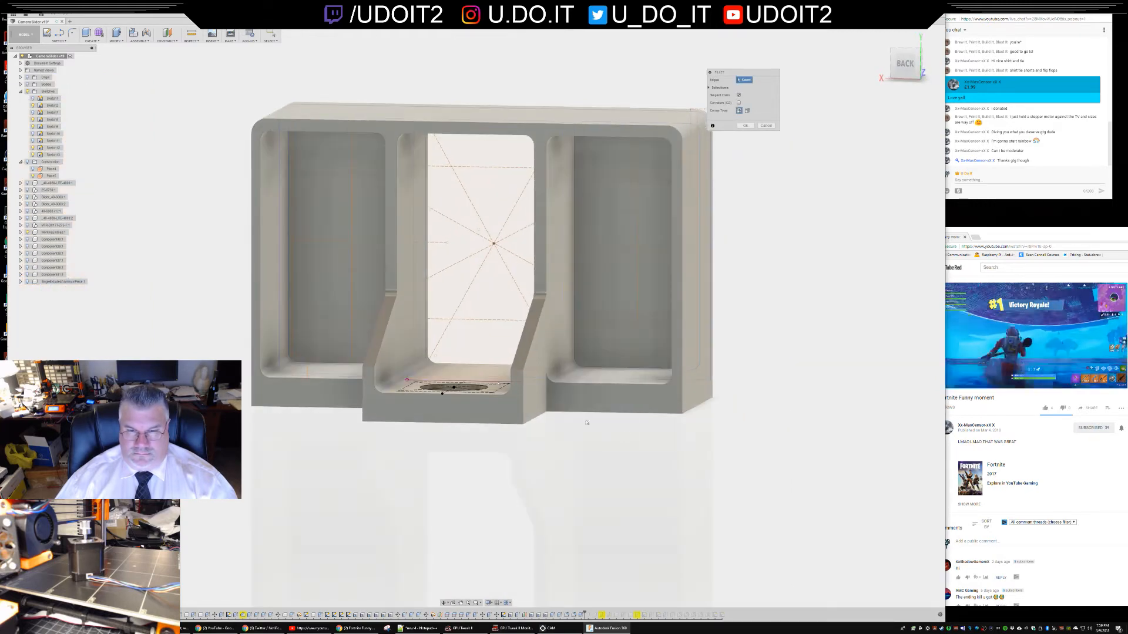
click(545, 404)
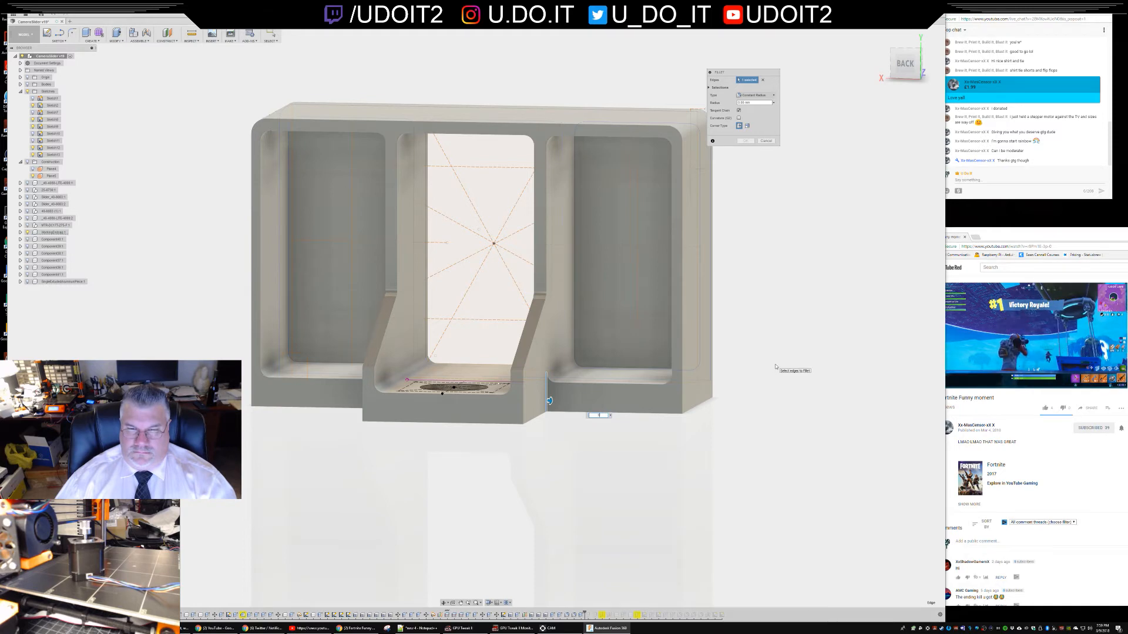
text(3.25)
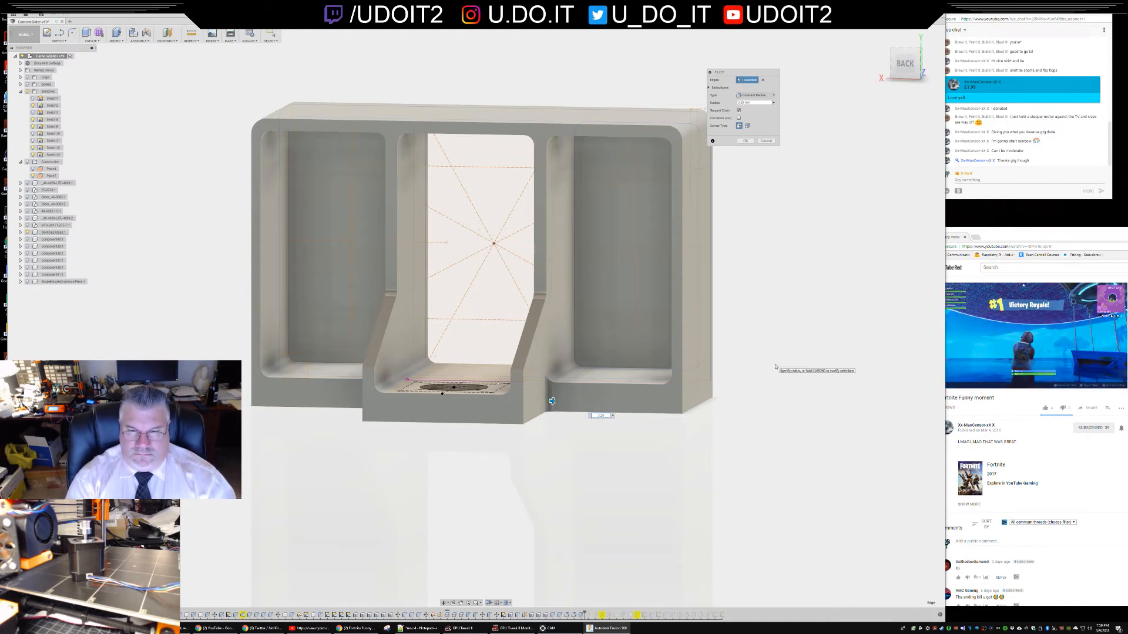
key(Return)
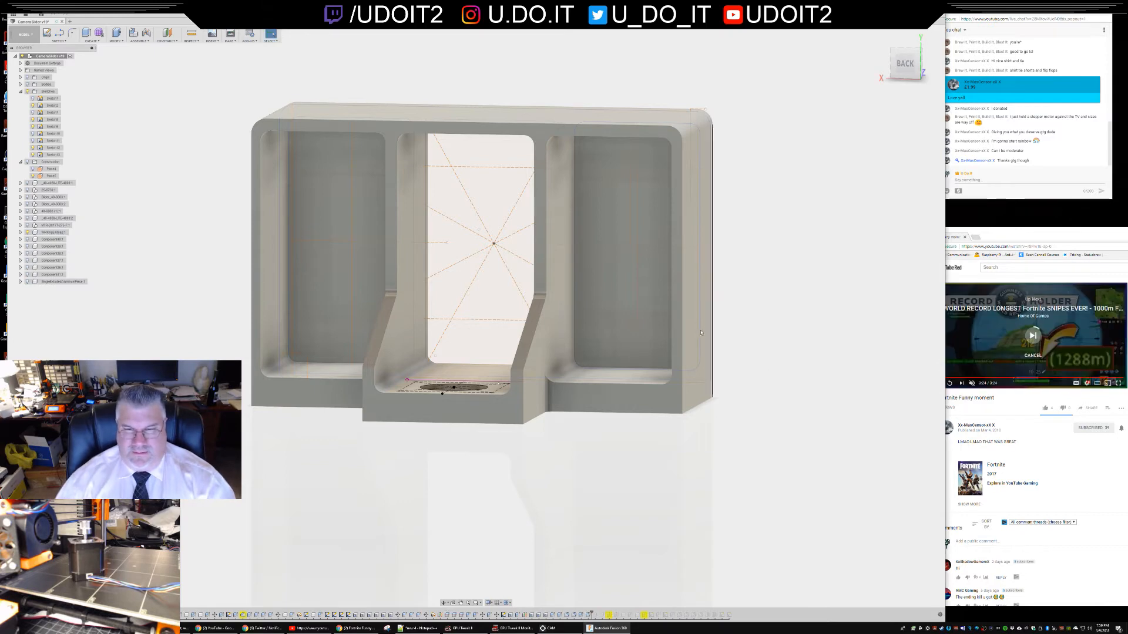
- Examine the new inside-corner fillet up close and the matching unrounded corner on the part's right side
shift+middle_drag(625, 450, 556, 407)
scroll(555, 407, up, 10)
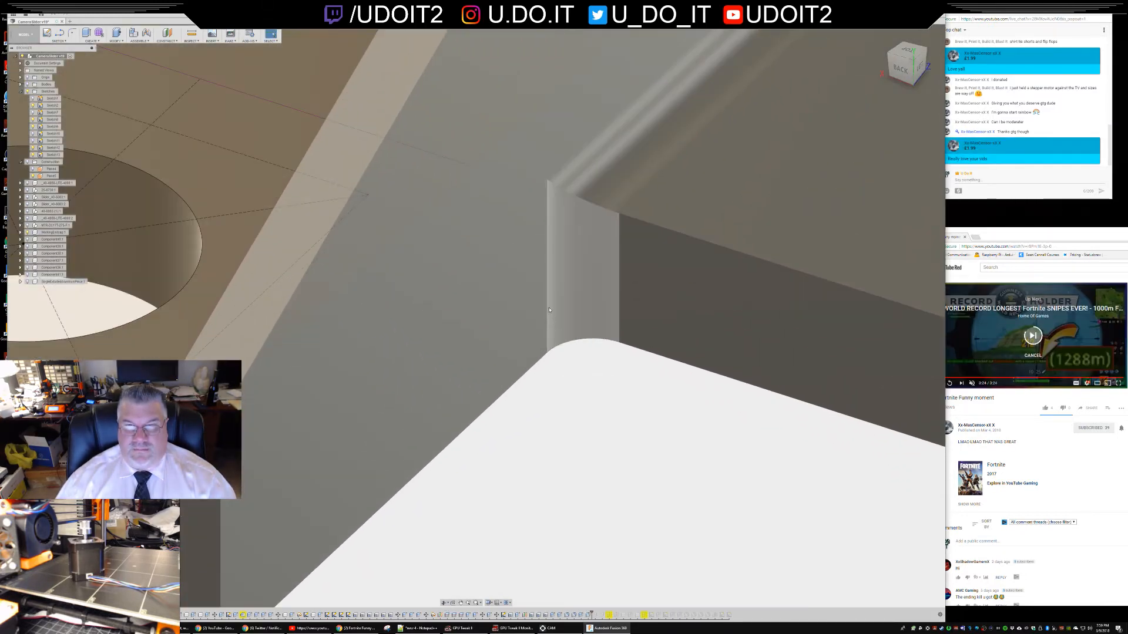
shift+middle_drag(656, 414, 742, 397)
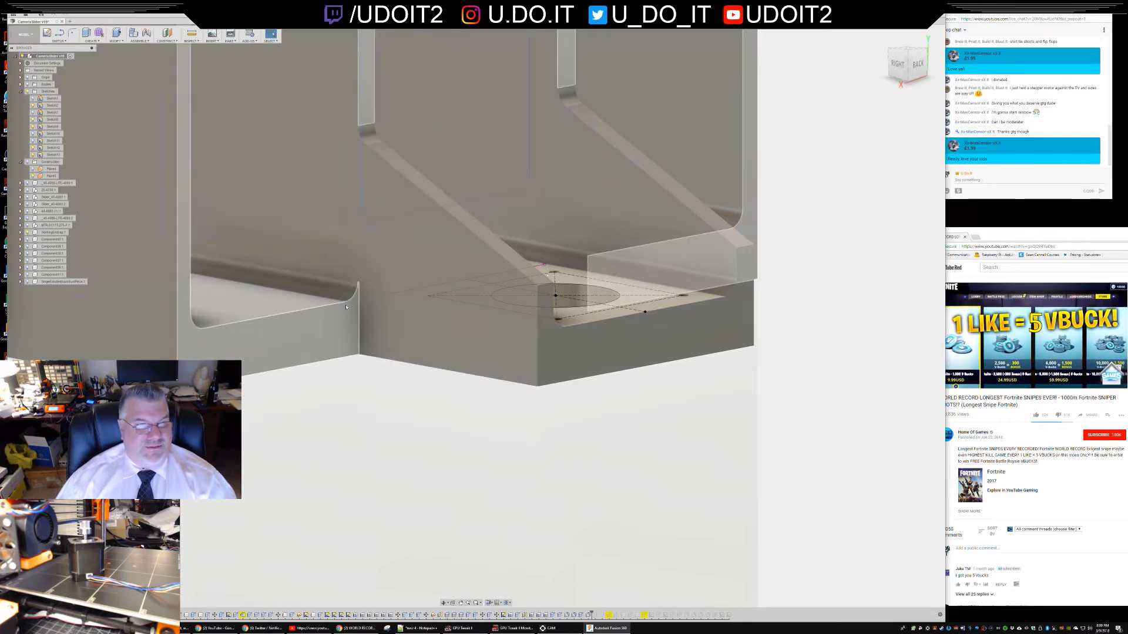
middle_drag(390, 390, 739, 408)
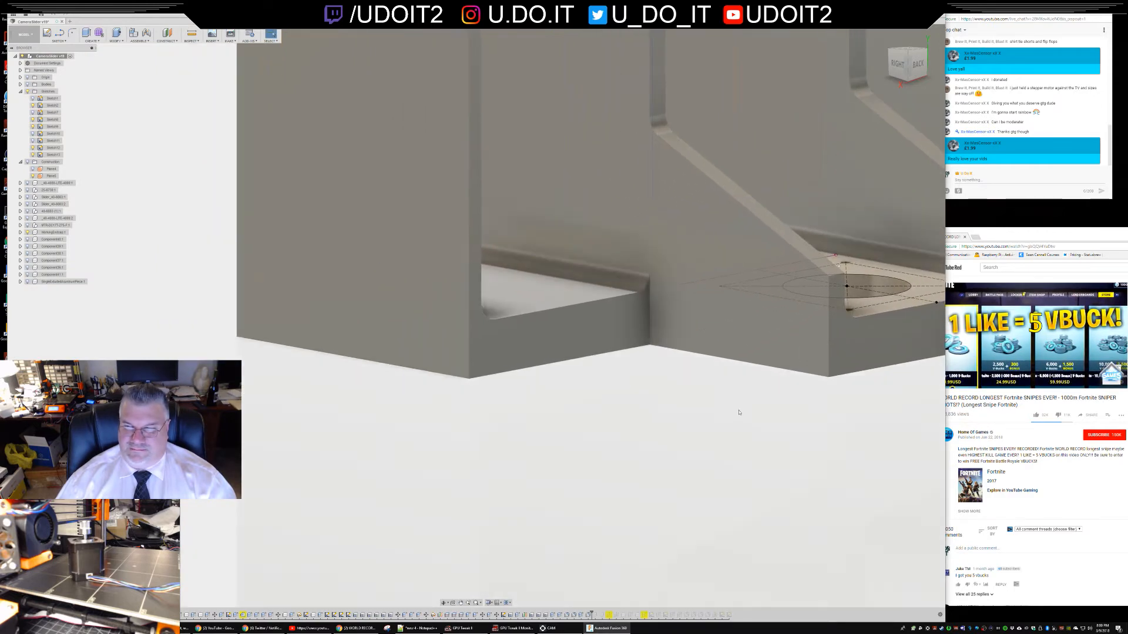
scroll(711, 407, up, 2)
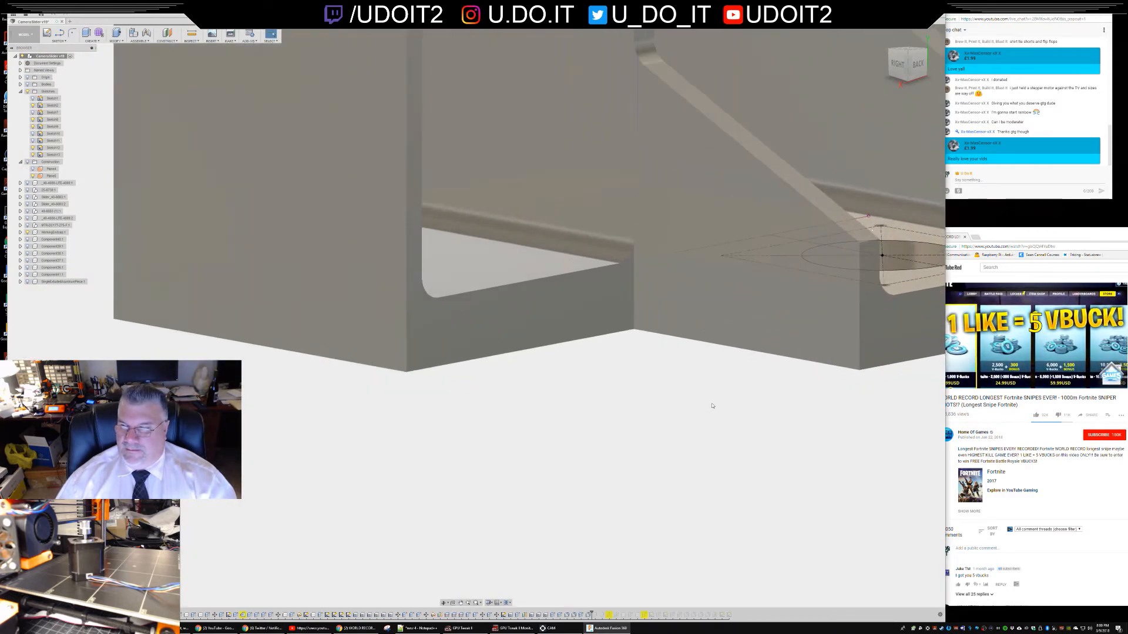
- Switch to the browser, go back to the Fortnite Funny moment video, open its uploader's channel and move the window clear of the live chat
click(1026, 234)
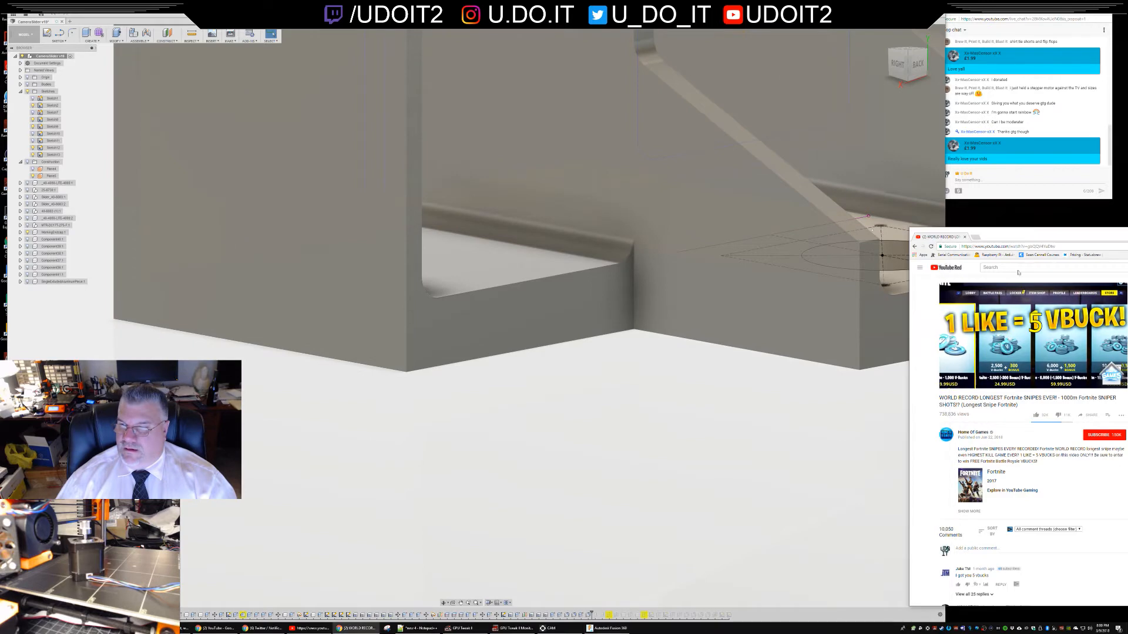
key(alt+Left)
click(975, 426)
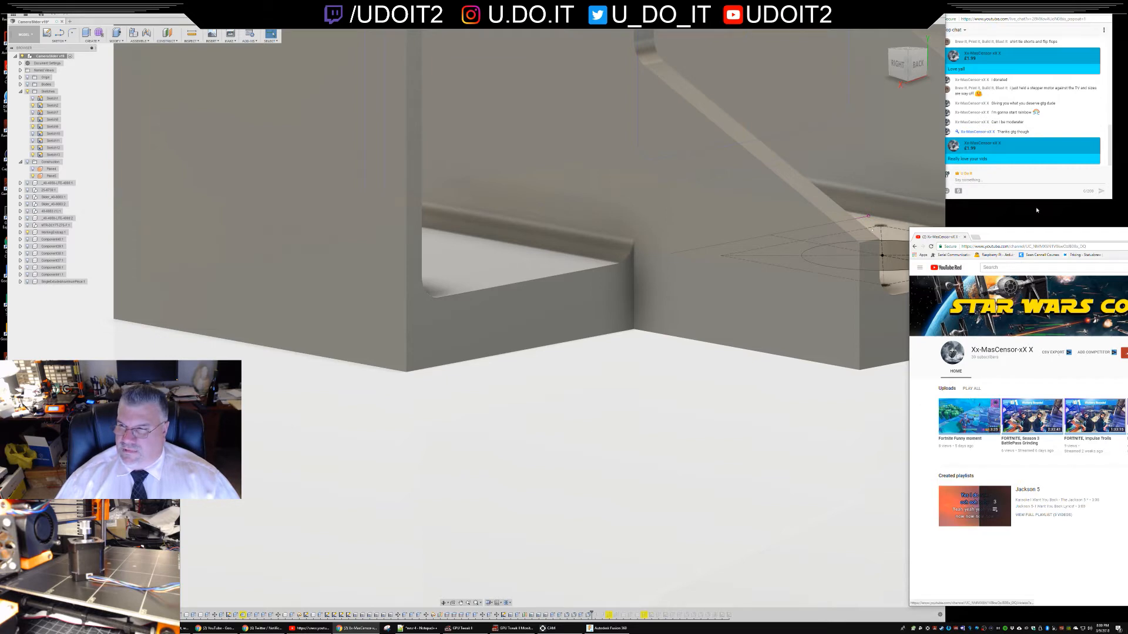
drag(1024, 235, 601, 157)
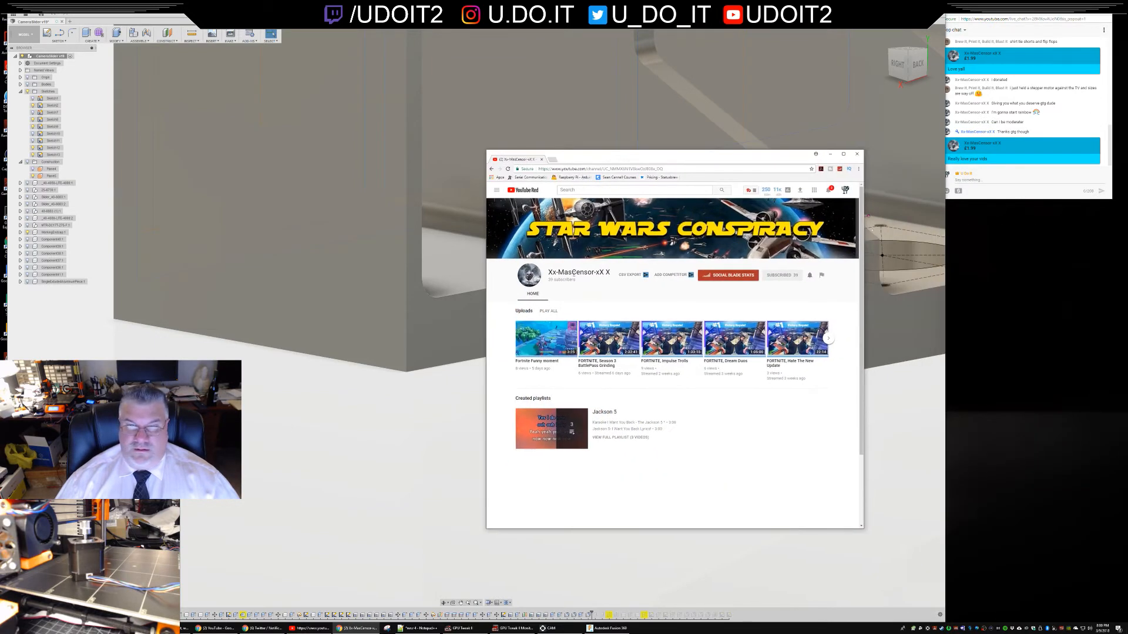
- Open the channel's full uploads list, look through it and move the window slightly higher
click(524, 312)
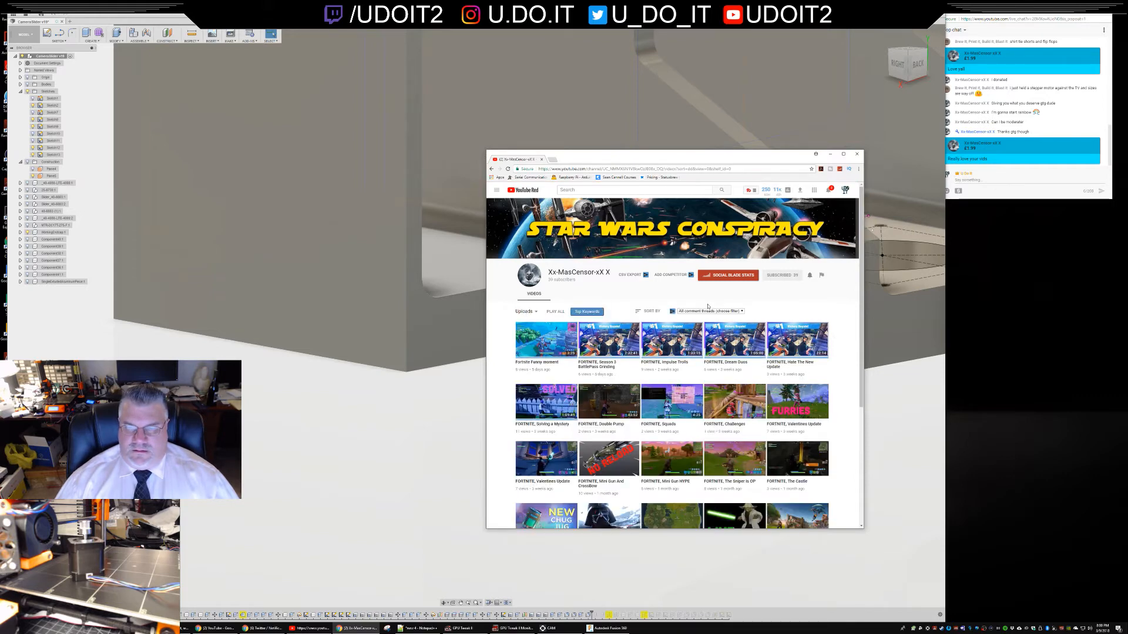
scroll(730, 402, down, 3)
scroll(675, 513, down, 1)
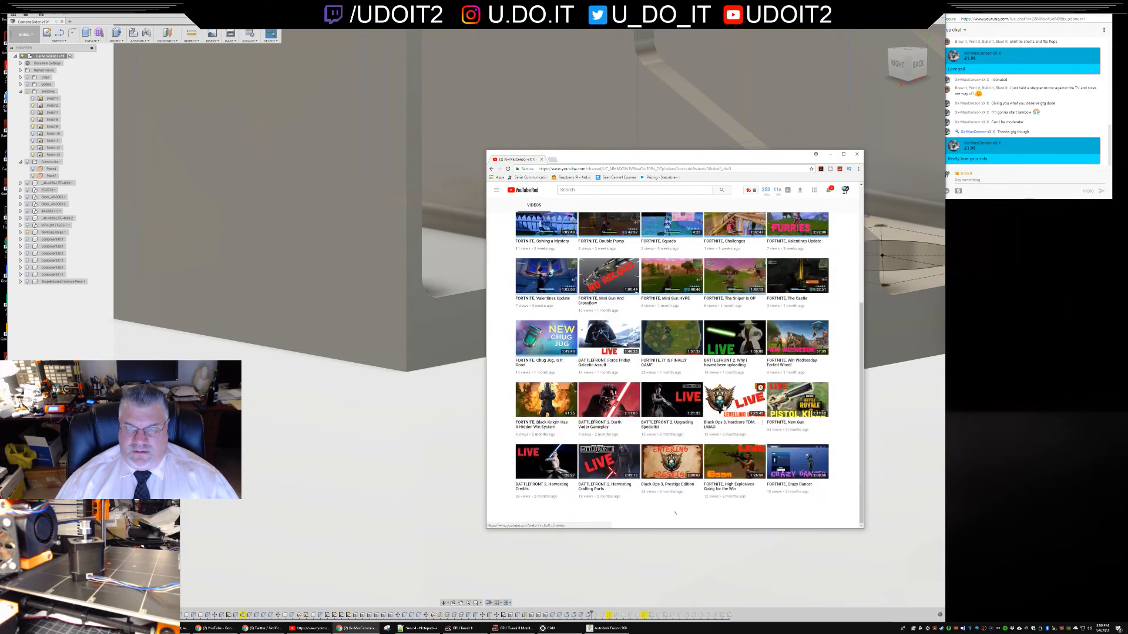
scroll(723, 394, up, 3)
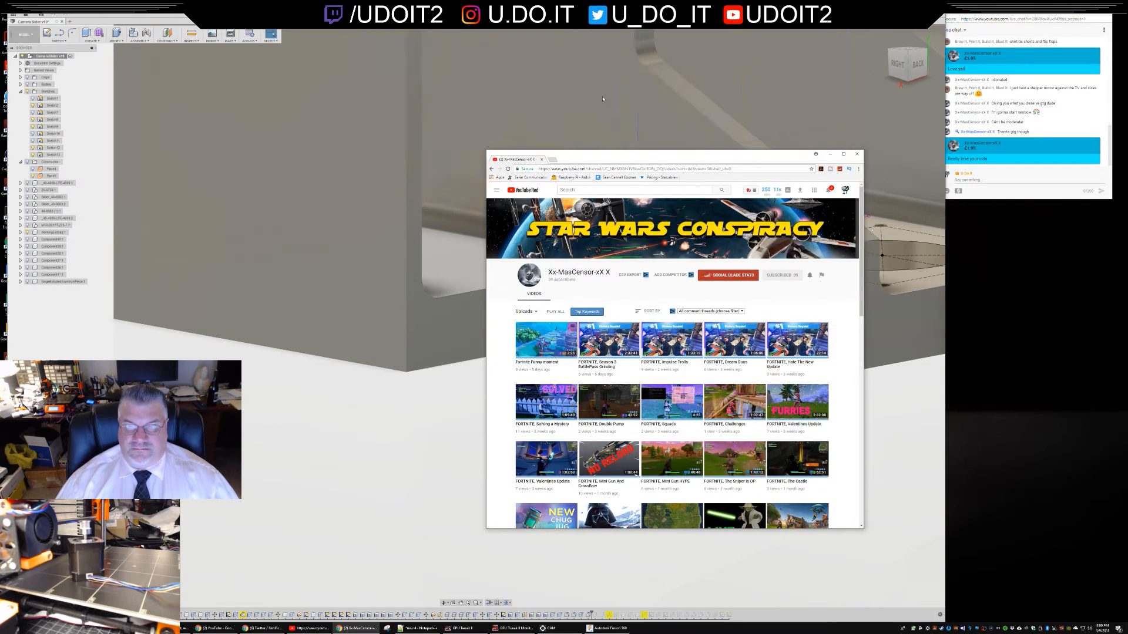
drag(631, 157, 657, 106)
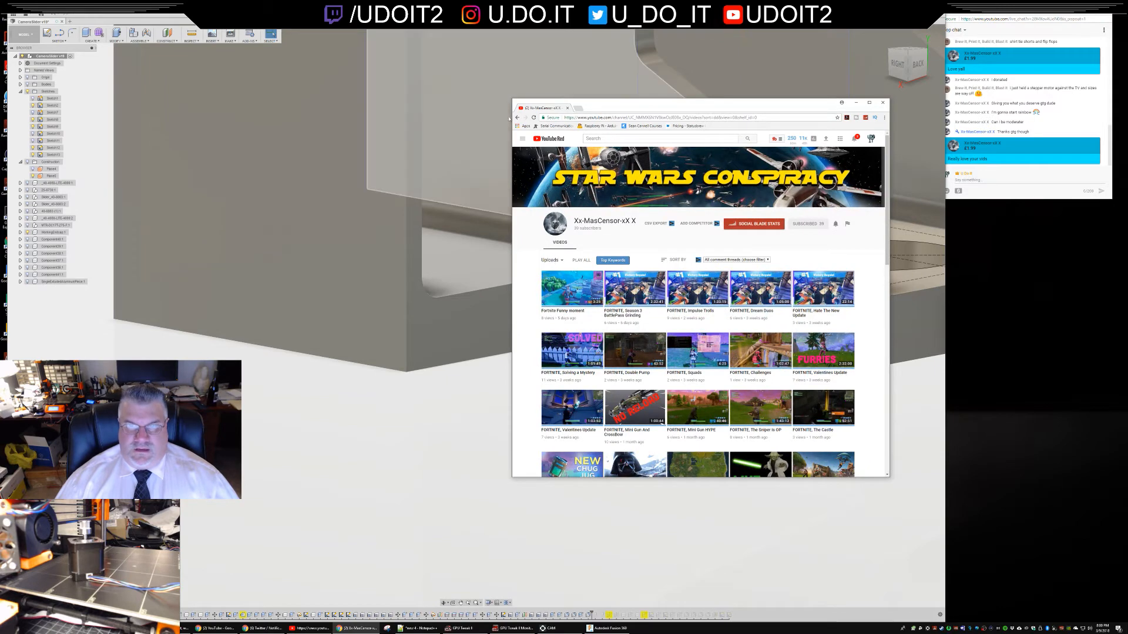
- Return to the channel's home page, reopen the uploads list and browse it down to the oldest videos
click(518, 118)
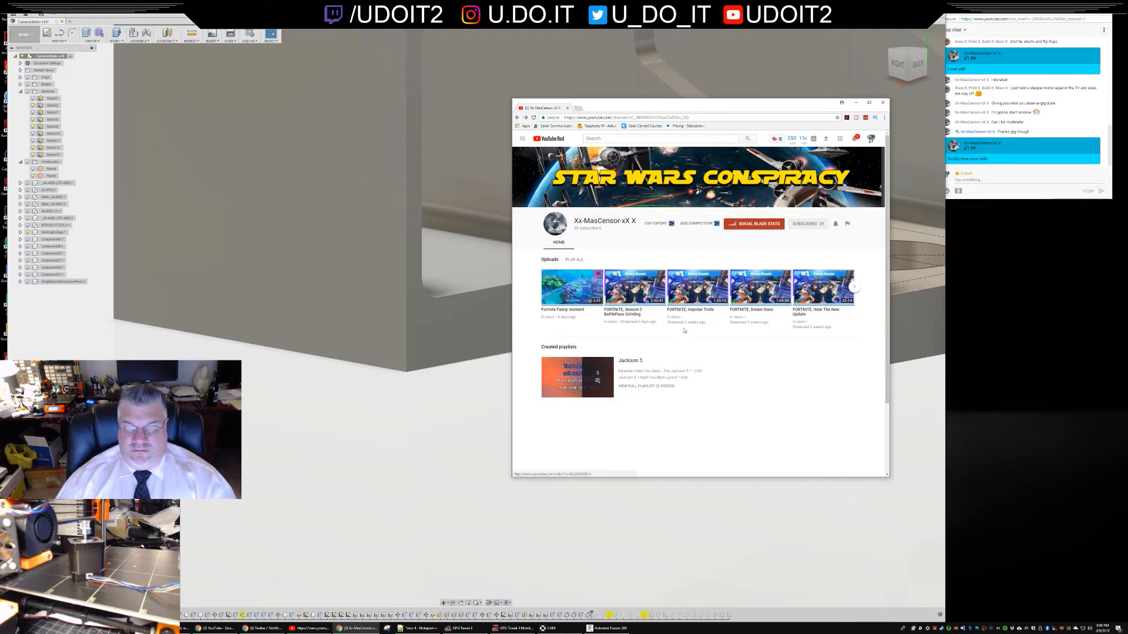
click(550, 261)
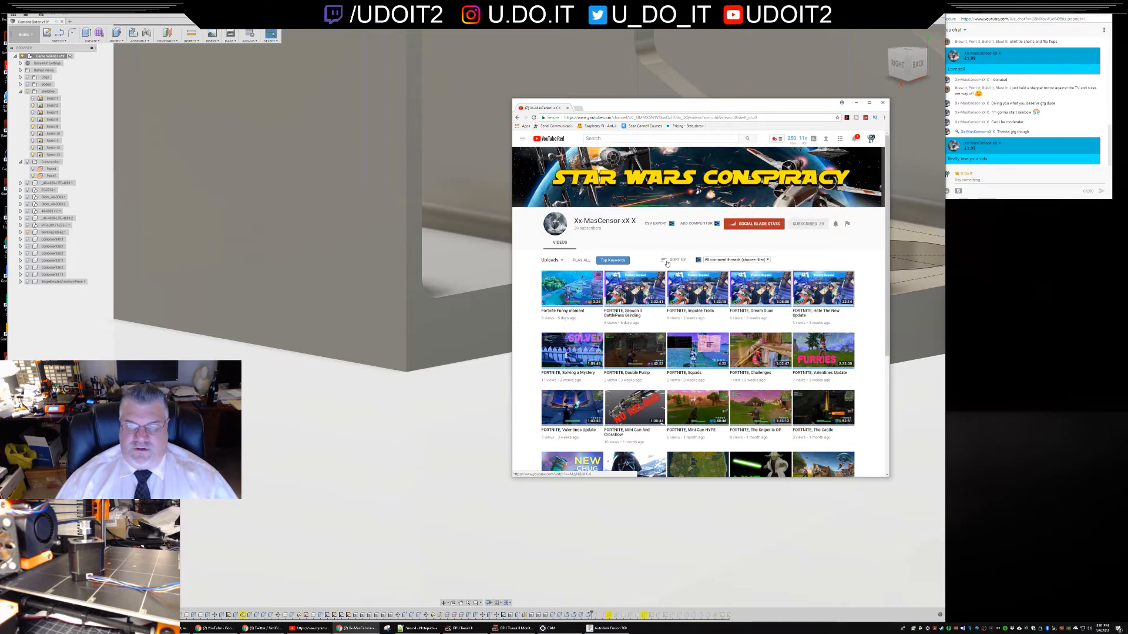
scroll(670, 266, down, 5)
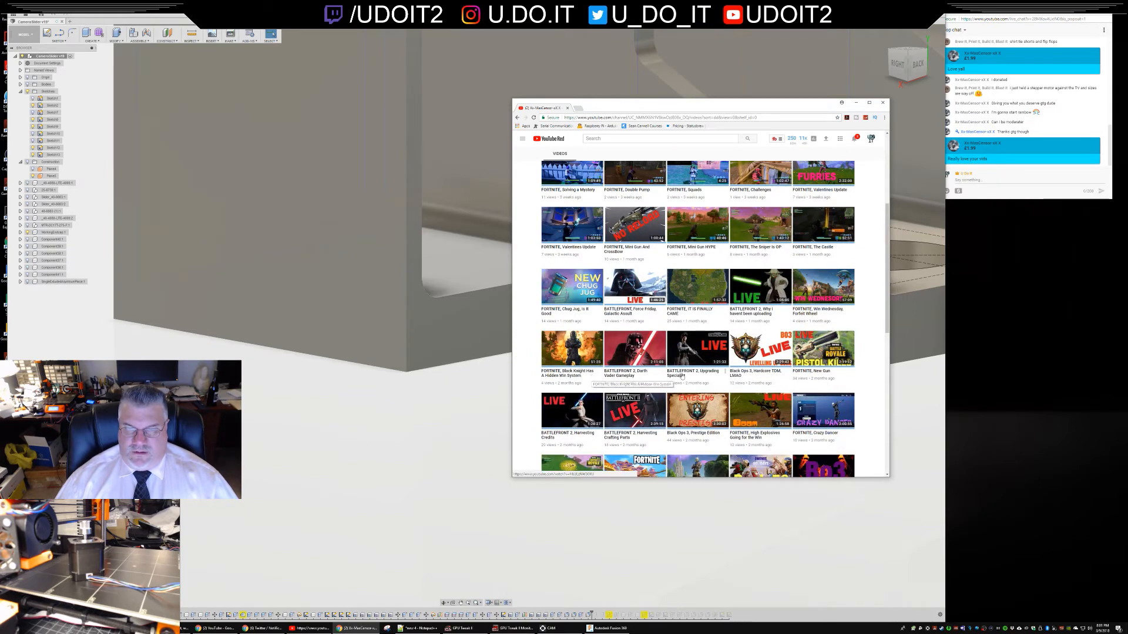
scroll(675, 381, down, 2)
scroll(675, 381, down, 3)
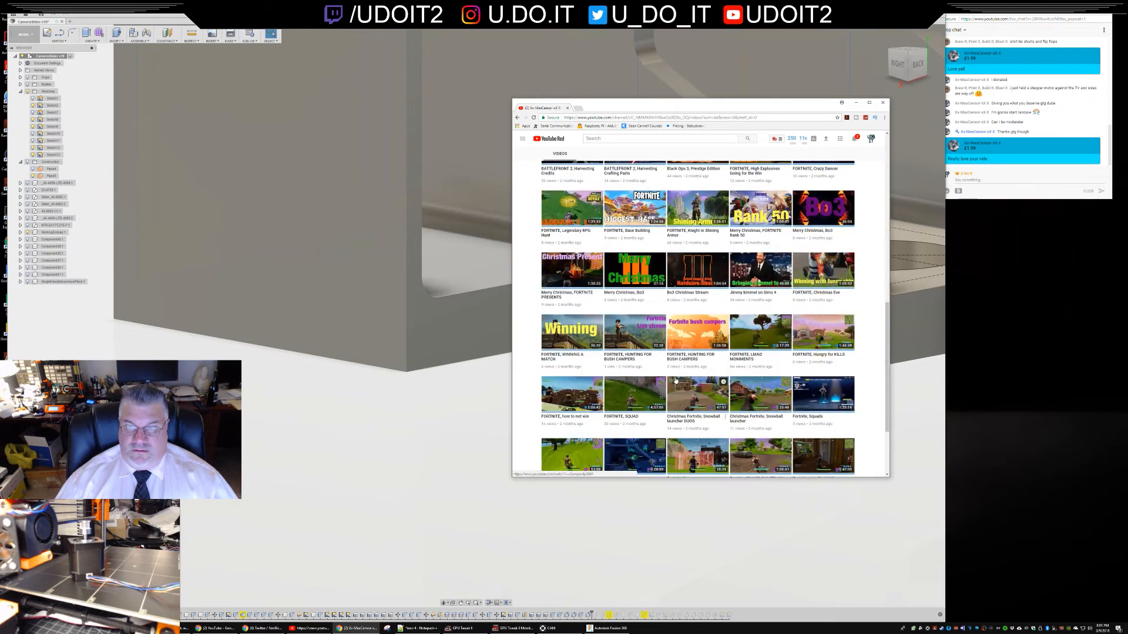
scroll(675, 381, up, 10)
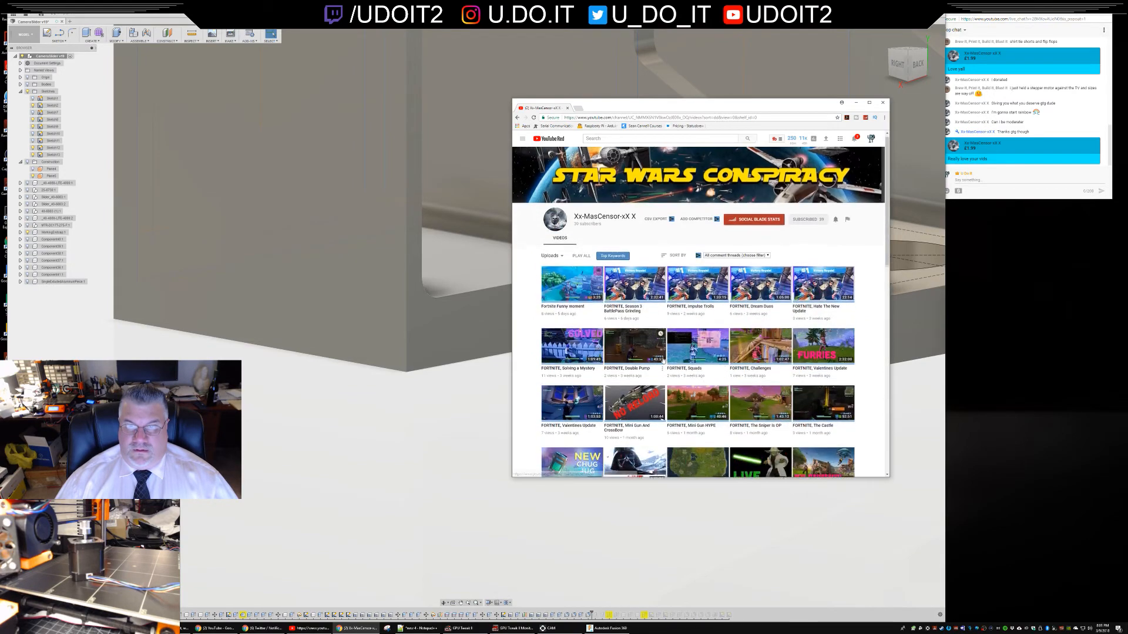
scroll(662, 369, down, 15)
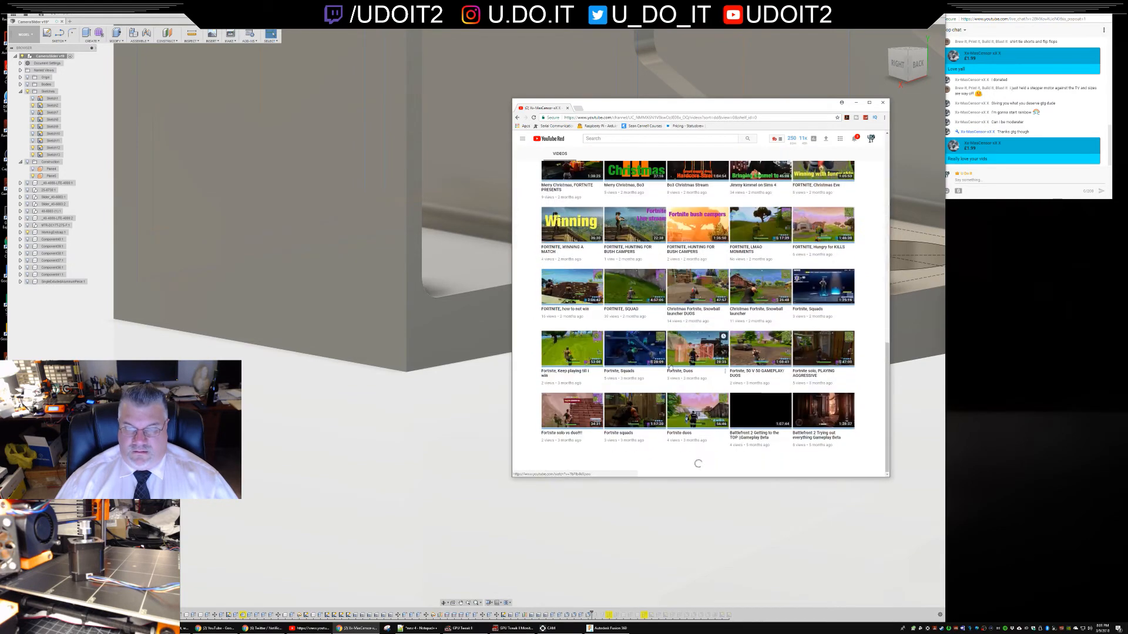
scroll(669, 366, down, 1)
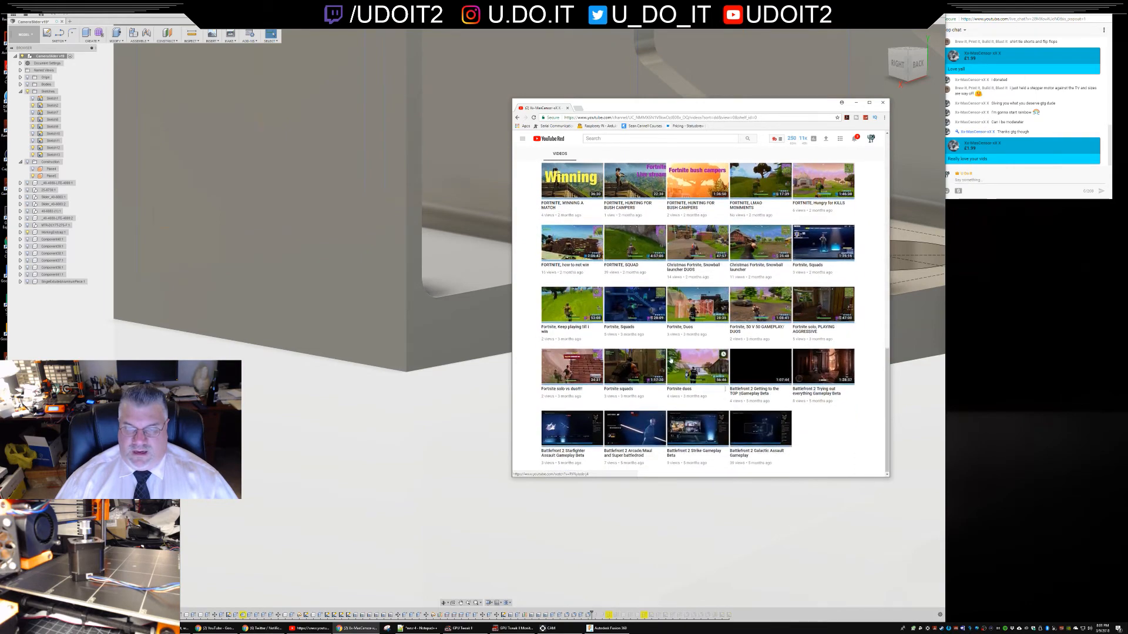
scroll(653, 352, up, 5)
scroll(654, 352, up, 5)
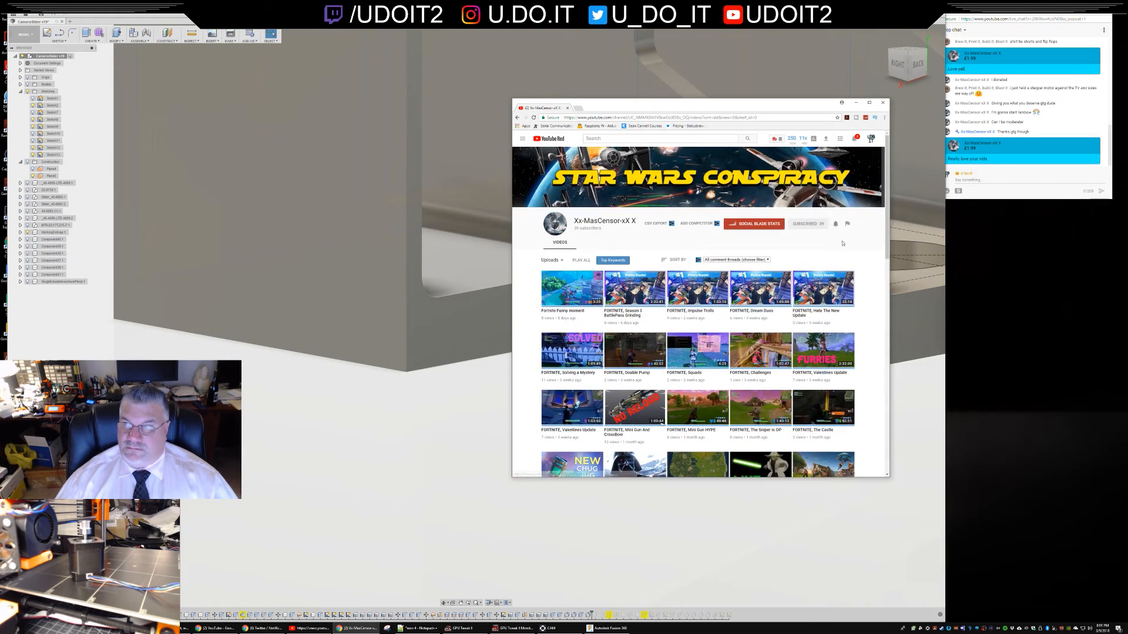
- Place the channel window beneath the live chat and return to Fusion 360
drag(680, 107, 804, 163)
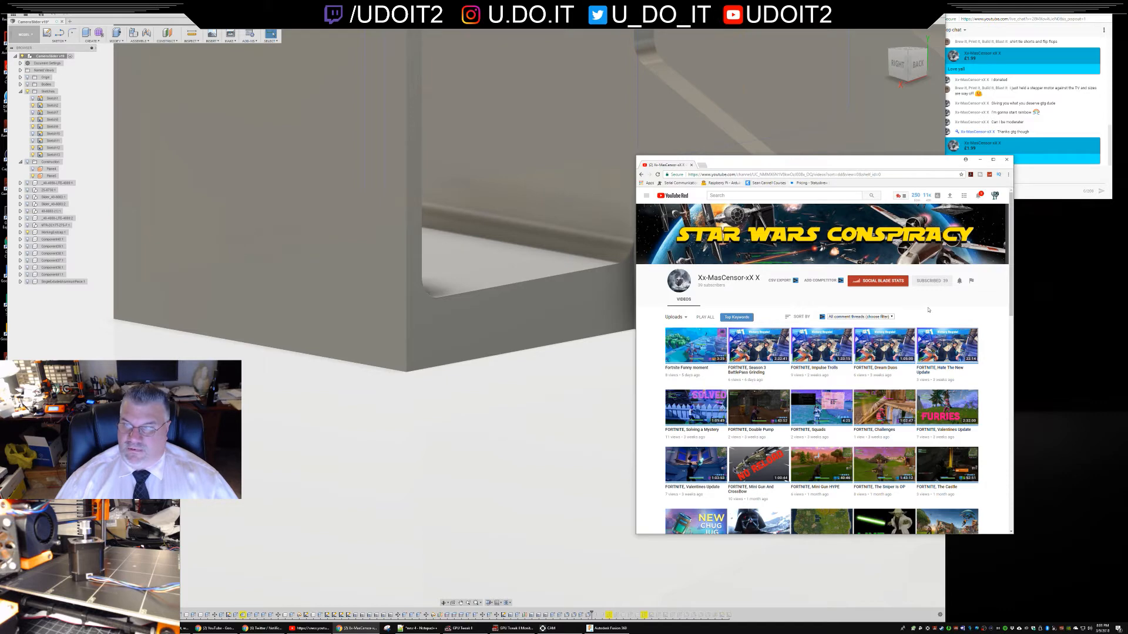
drag(768, 167, 870, 212)
click(659, 383)
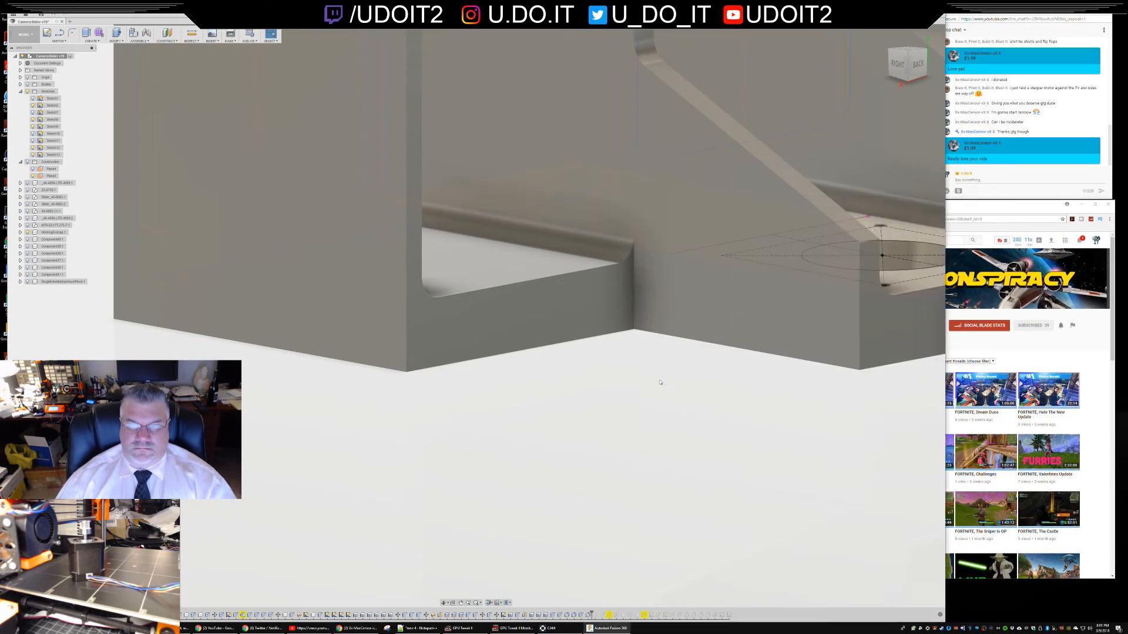
- Fillet the matching vertical inside corner between motor bracket and base front on the part's right side with a 3.25 mm radius
right_click(634, 284)
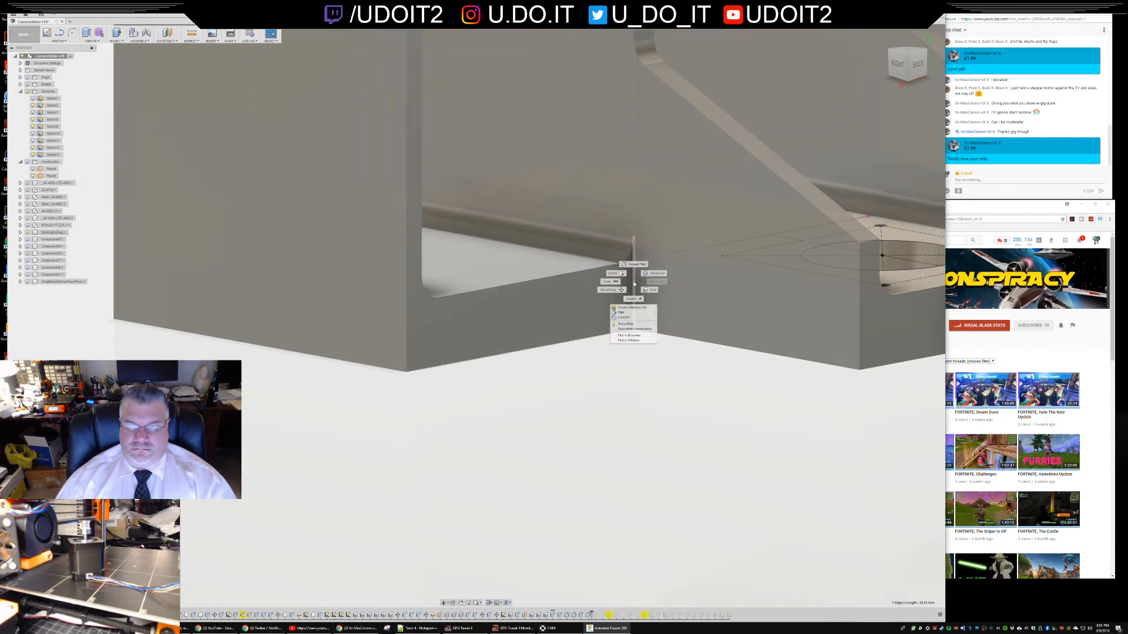
click(622, 312)
text(3.25)
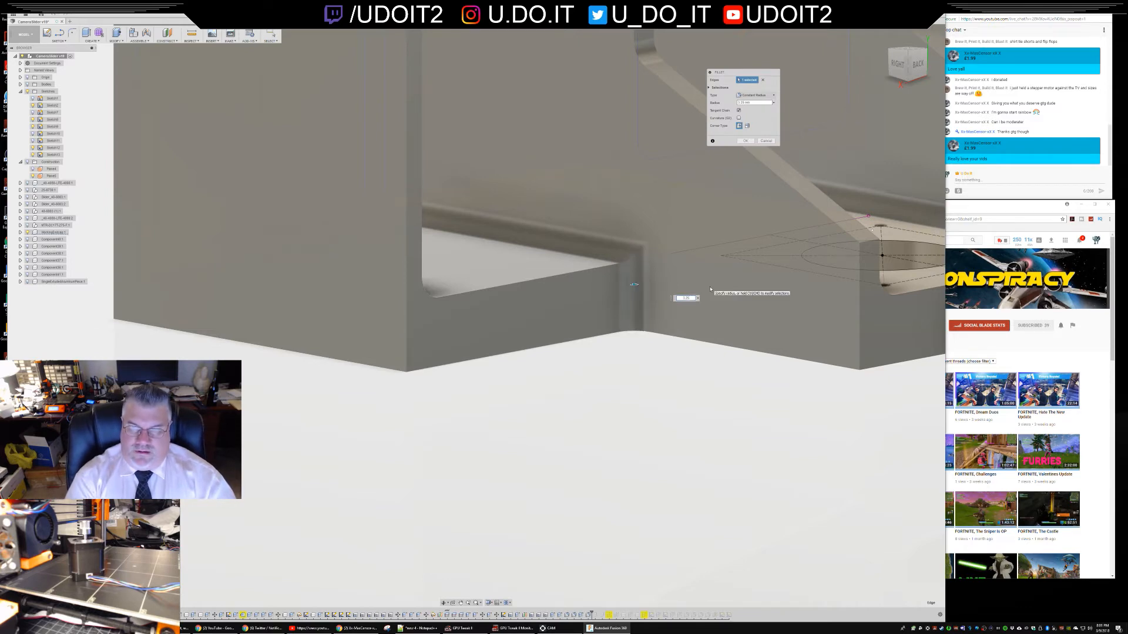
key(Return)
mouse_move(705, 395)
shift+middle_down()
mouse_move(682, 403)
mouse_move(691, 404)
shift+middle_up()
scroll(696, 401, down, 5)
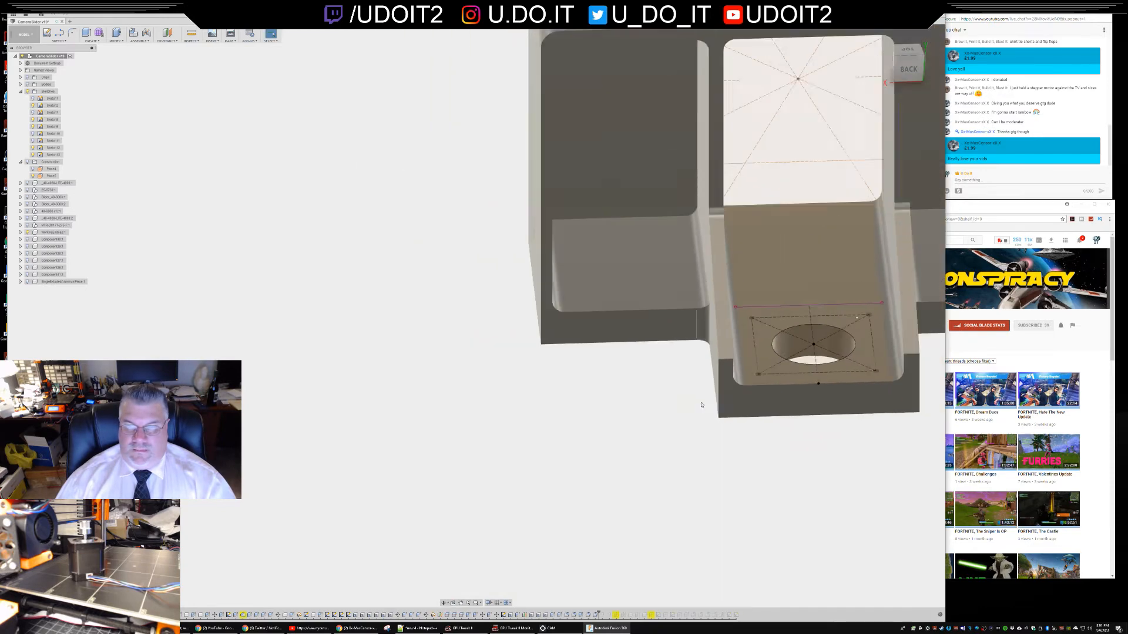
mouse_move(866, 451)
shift+middle_down()
mouse_move(820, 438)
mouse_move(826, 419)
mouse_move(805, 413)
mouse_move(820, 438)
mouse_move(806, 449)
mouse_move(828, 440)
shift+middle_up()
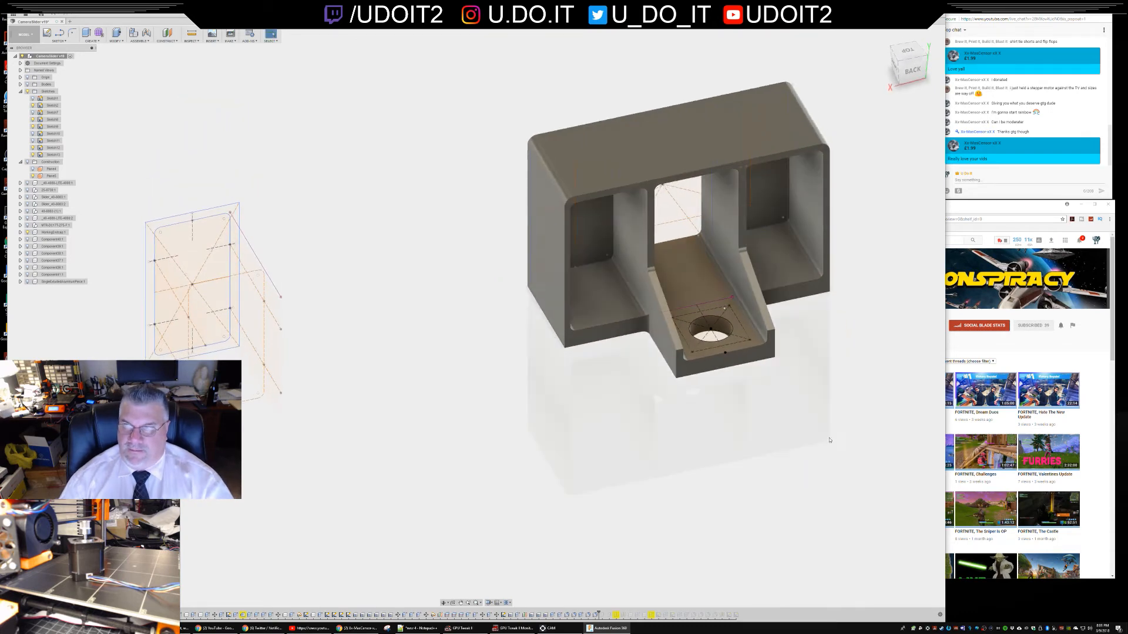
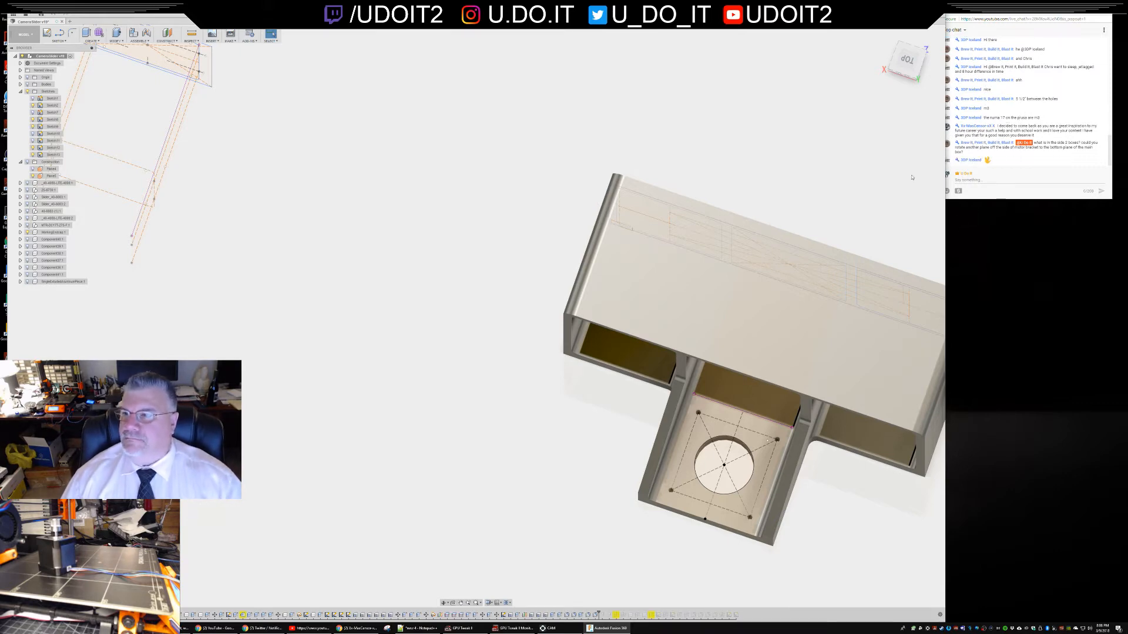
- Switch to the channel's YouTube window, enlarge it and move it over the Fusion 360 viewport beside the live chat
shift+middle_drag(891, 180, 885, 154)
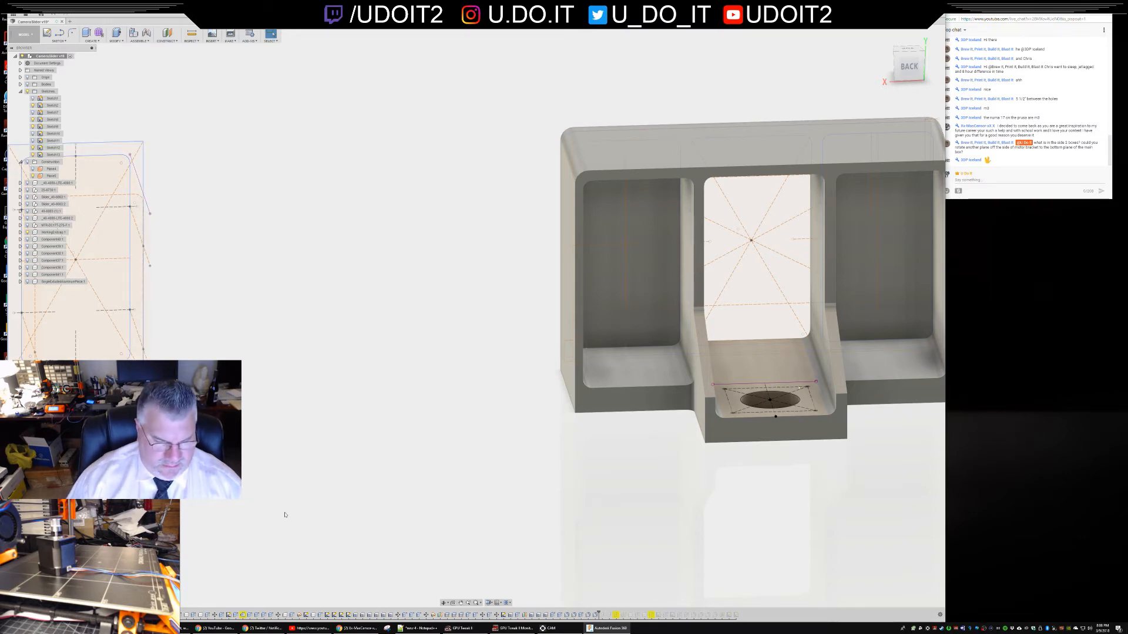
click(356, 628)
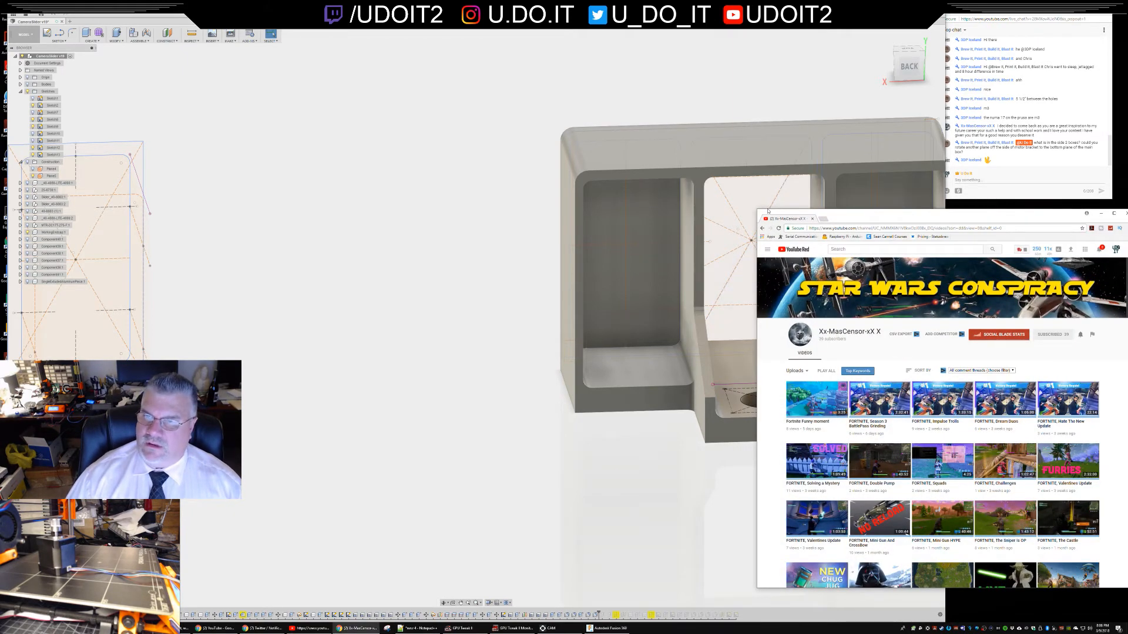
drag(756, 207, 635, 11)
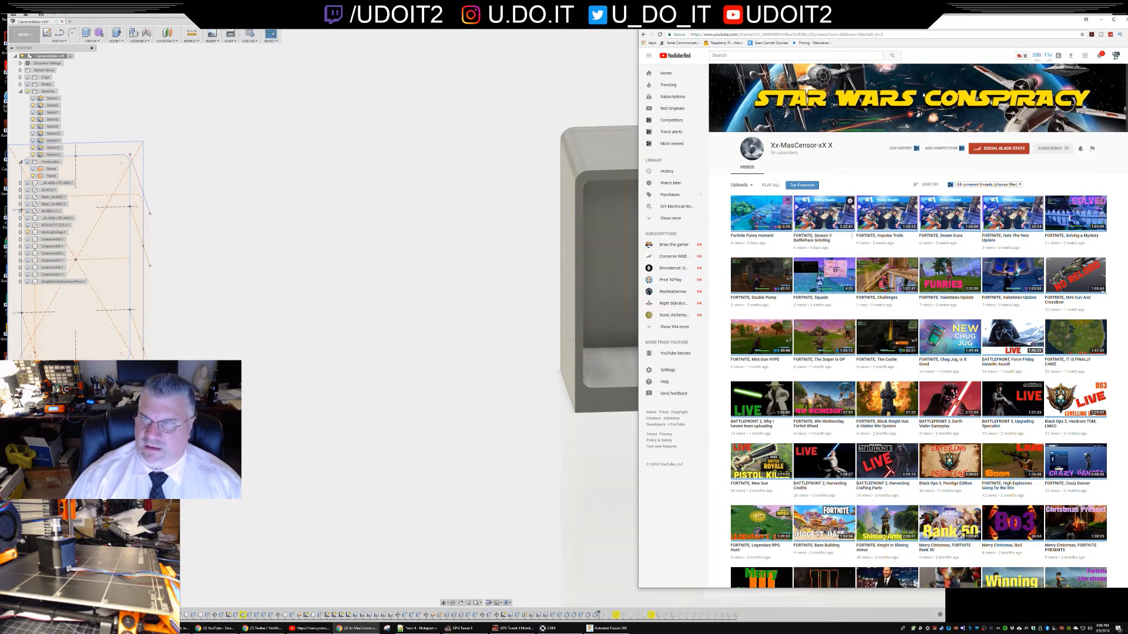
drag(999, 20, 811, 16)
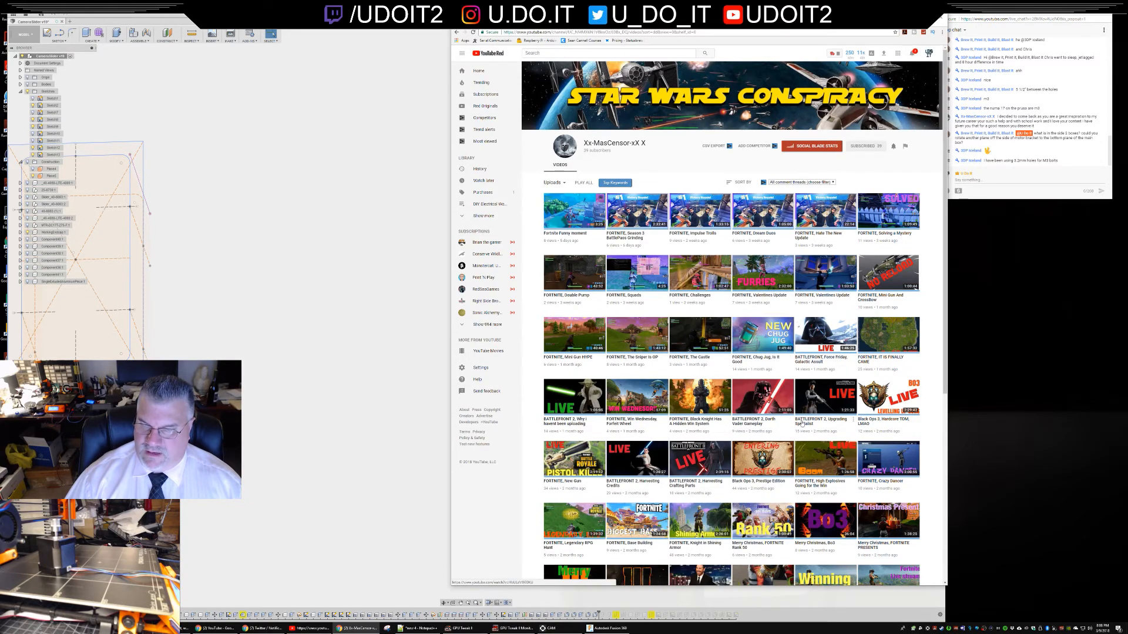
- Look through the channel's uploads down to the oldest videos and return to the newest ones
scroll(743, 411, down, 3)
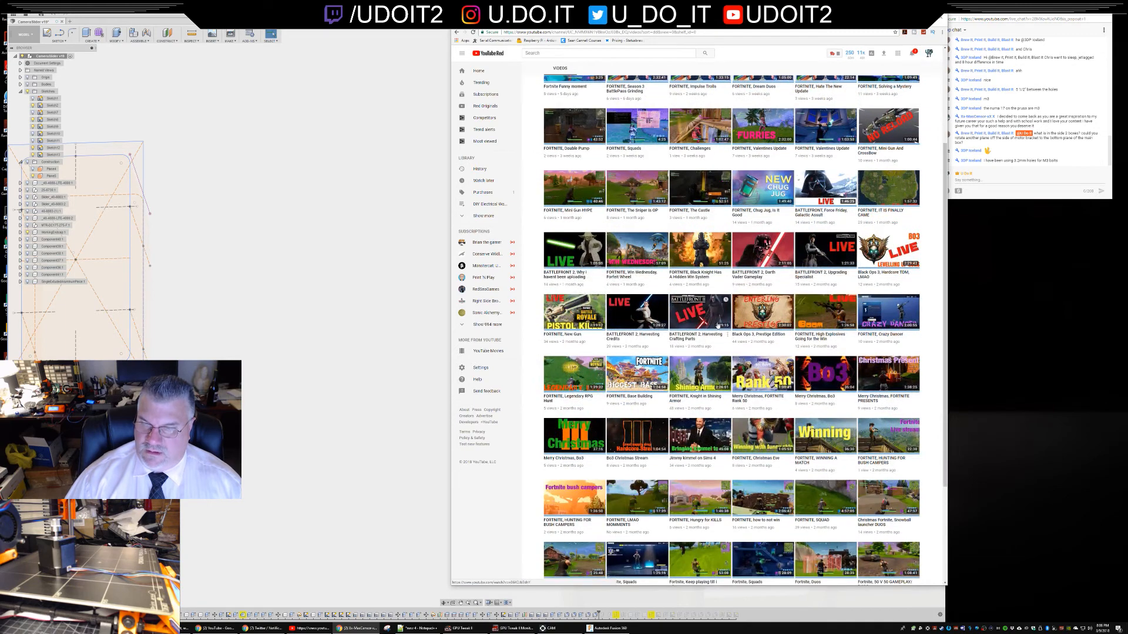
scroll(805, 377, down, 3)
scroll(806, 379, up, 4)
scroll(806, 379, up, 3)
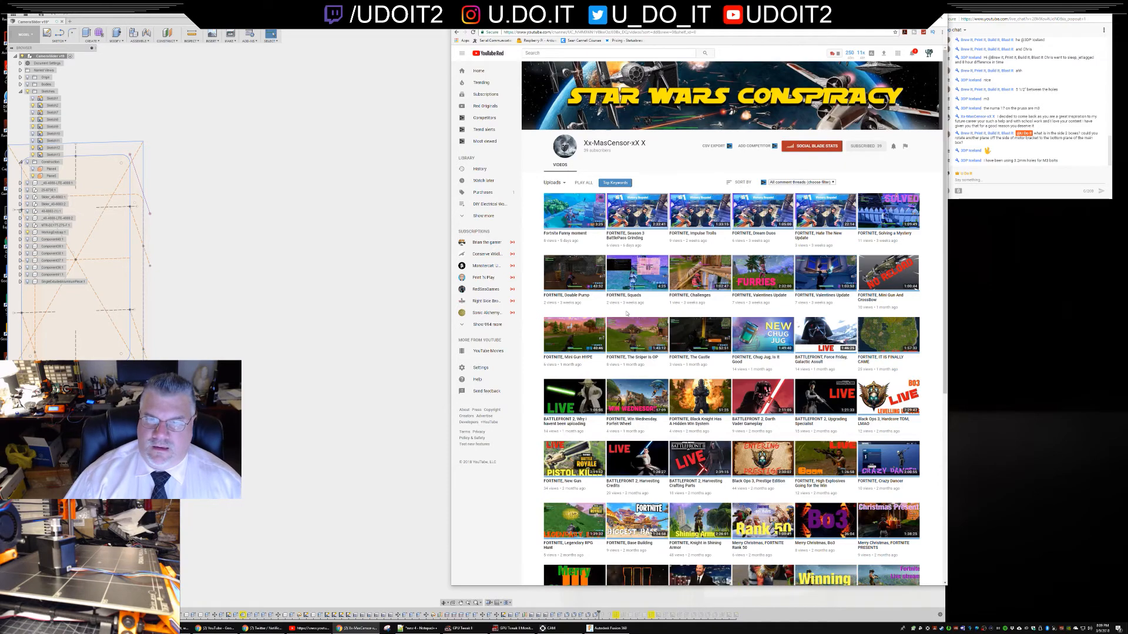
scroll(667, 178, down, 2)
scroll(625, 327, down, 3)
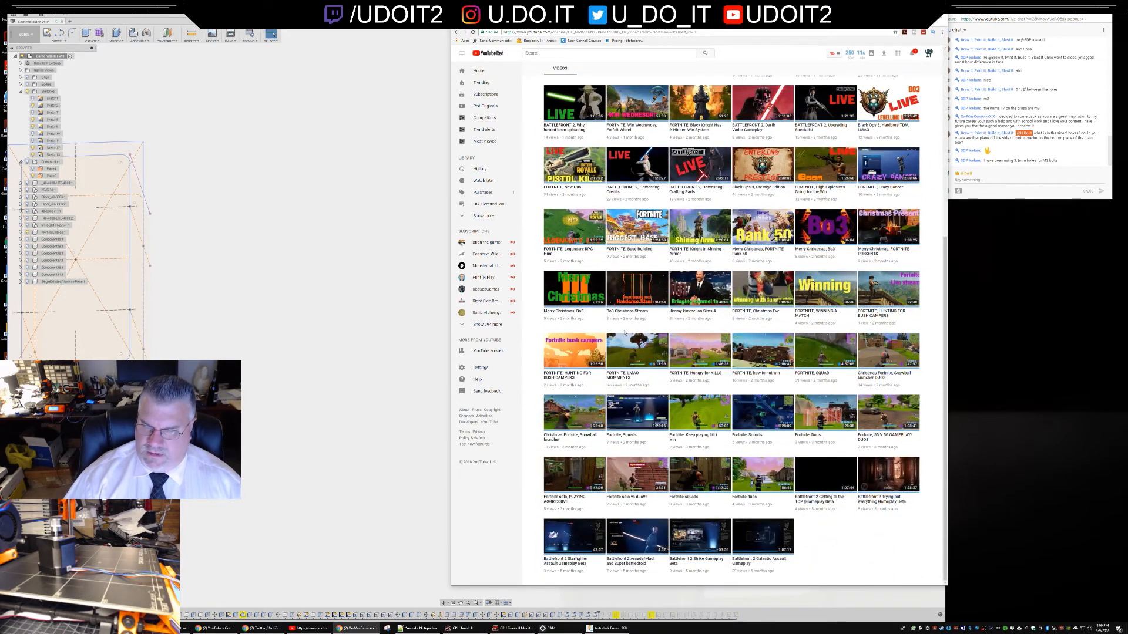
scroll(625, 333, up, 3)
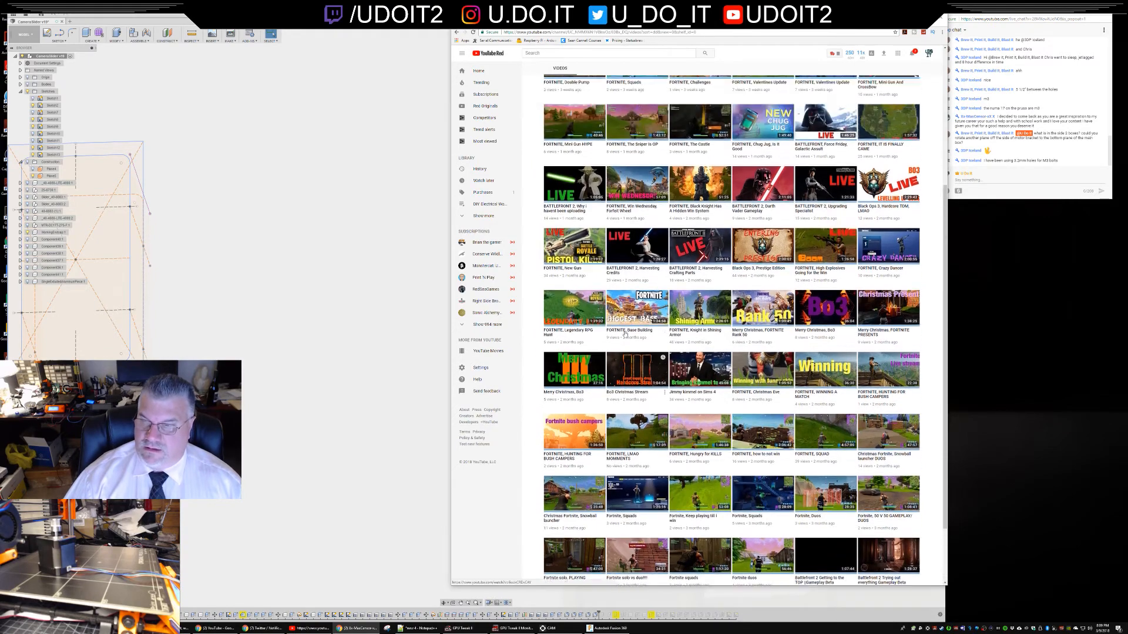
scroll(634, 350, up, 3)
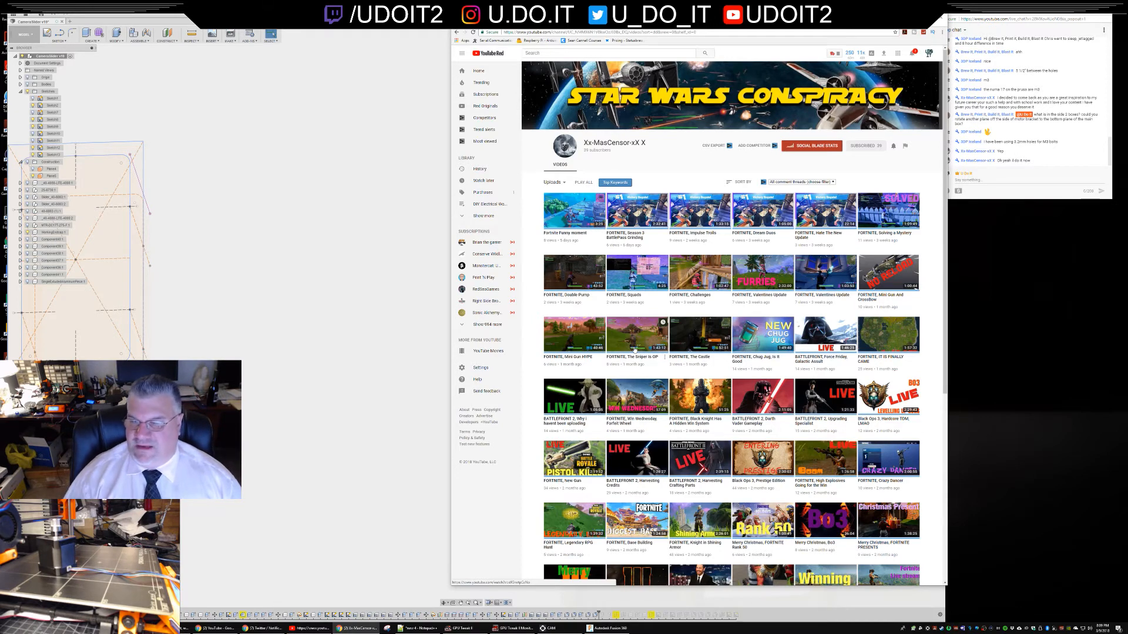
- Open the video "Fortnite Funny moment", examine its comments and statistics, and put the browser window away
click(571, 236)
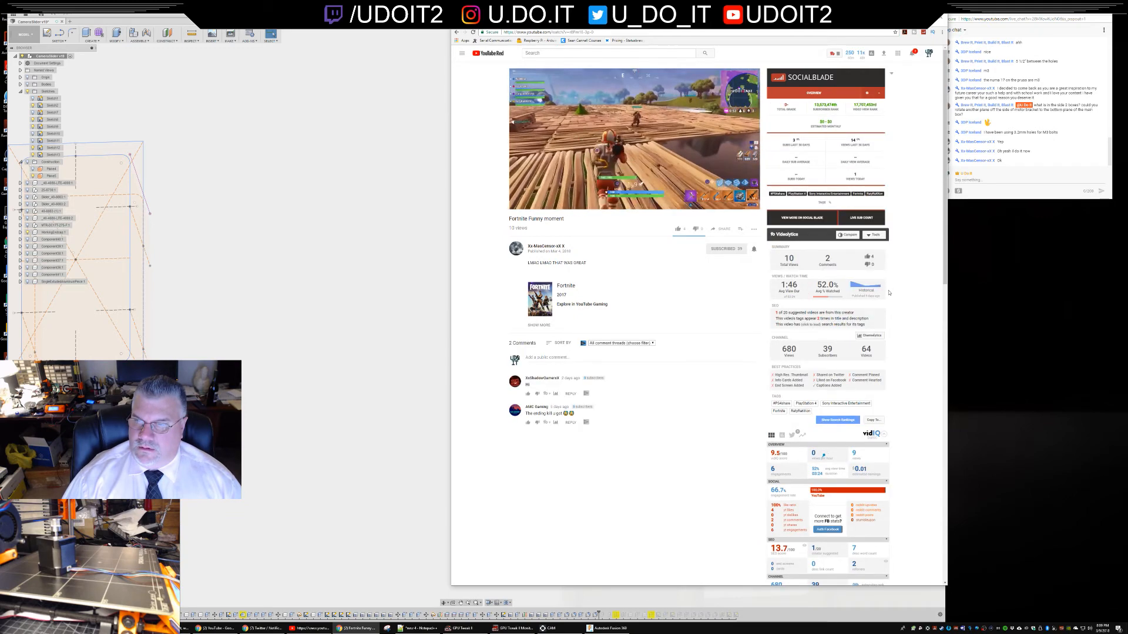
scroll(908, 302, down, 3)
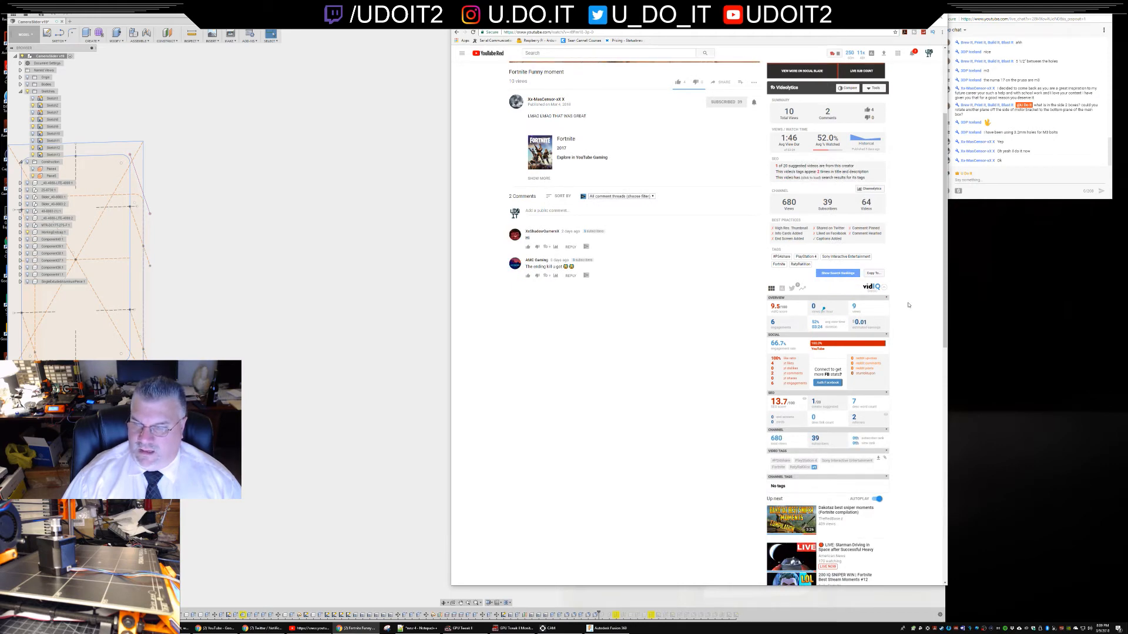
scroll(910, 316, up, 1)
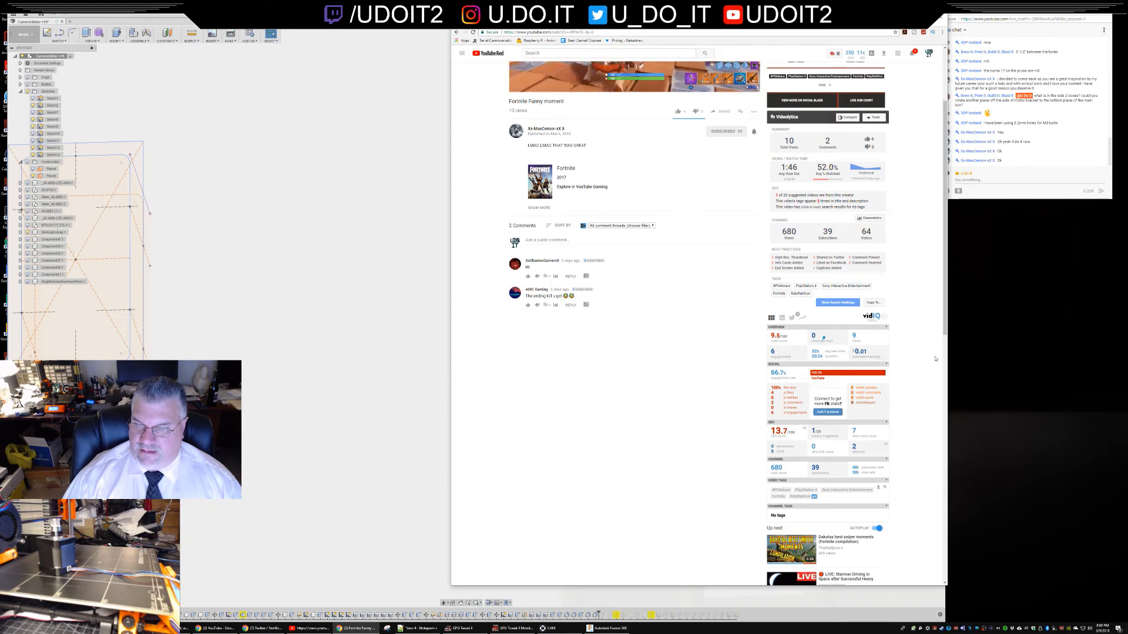
scroll(939, 364, up, 4)
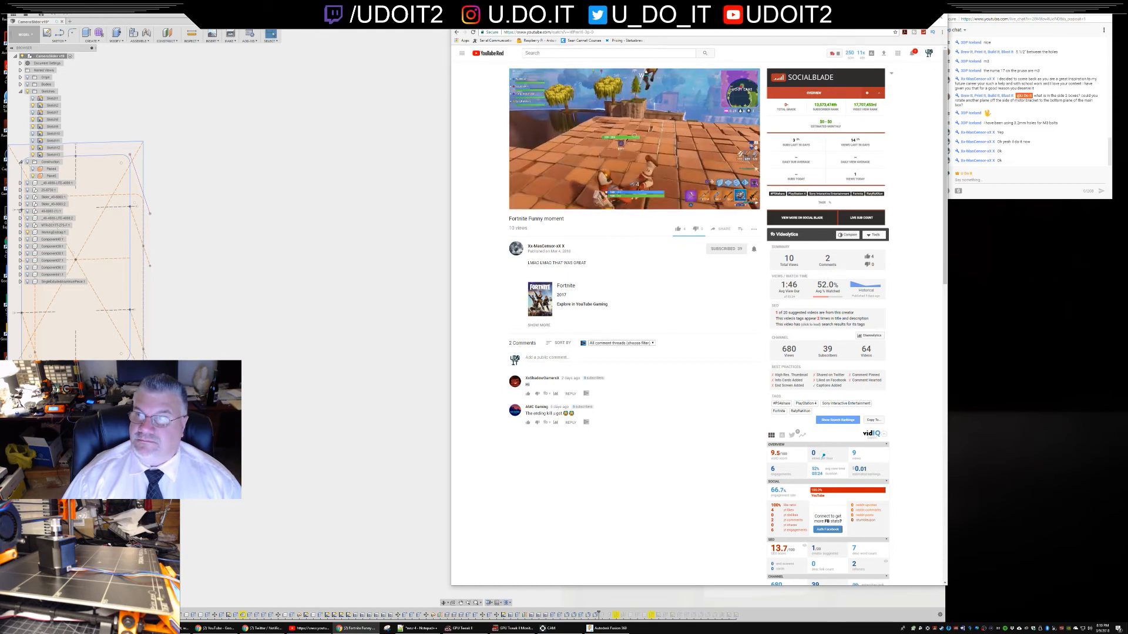
click(914, 17)
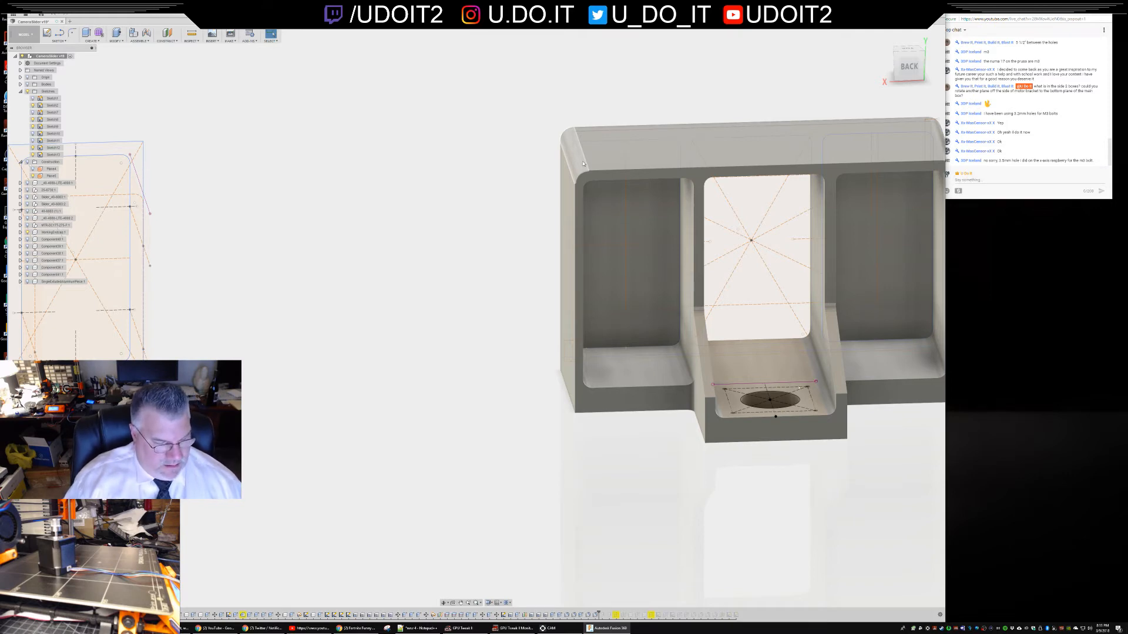
- Bring up the u.do.it Instagram profile, view the camera slider post and return to Fusion 360
click(584, 164)
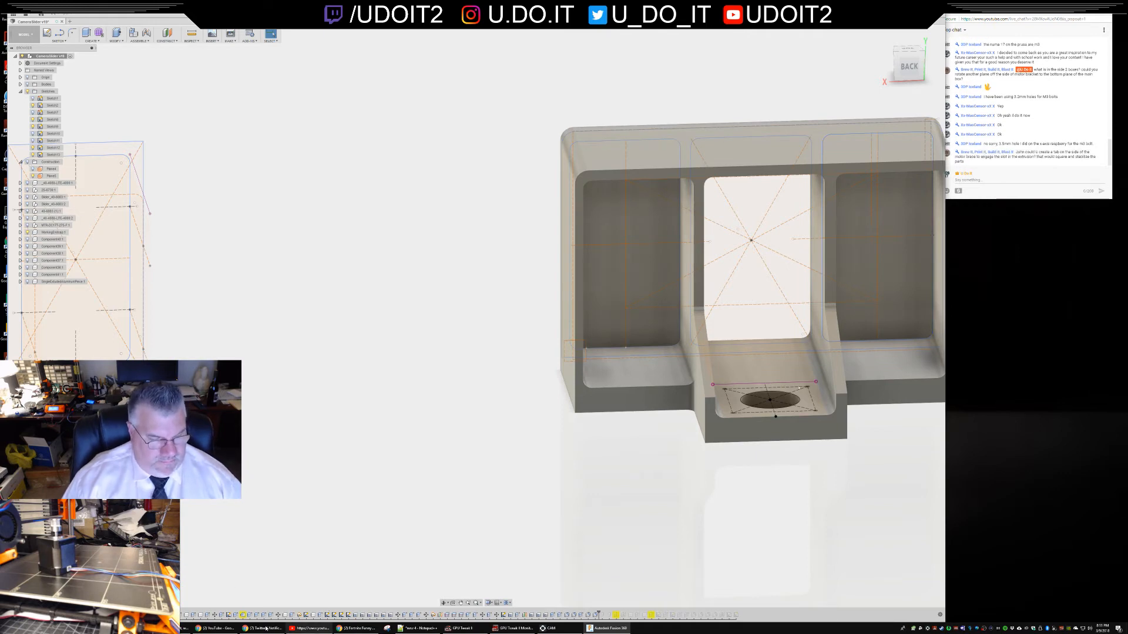
mouse_move(259, 632)
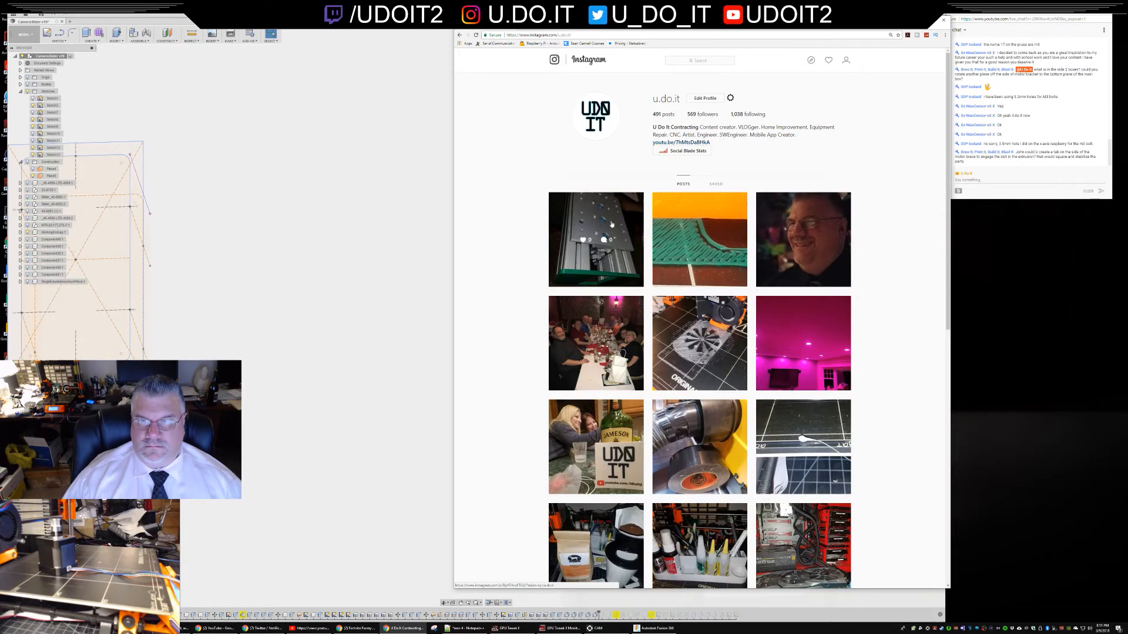
click(595, 235)
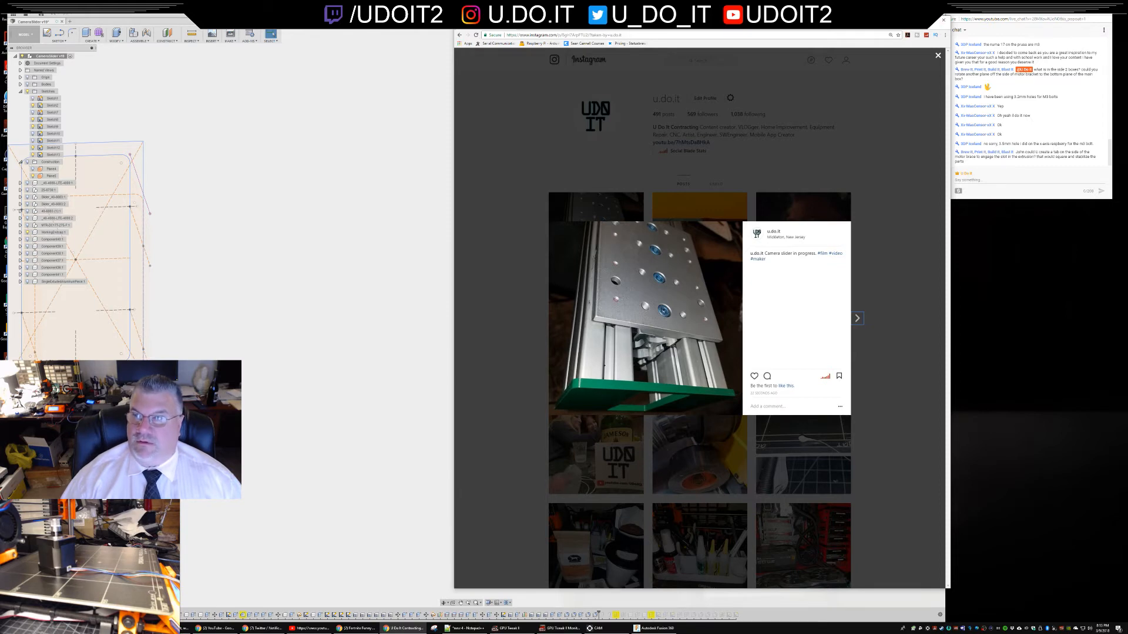
click(917, 20)
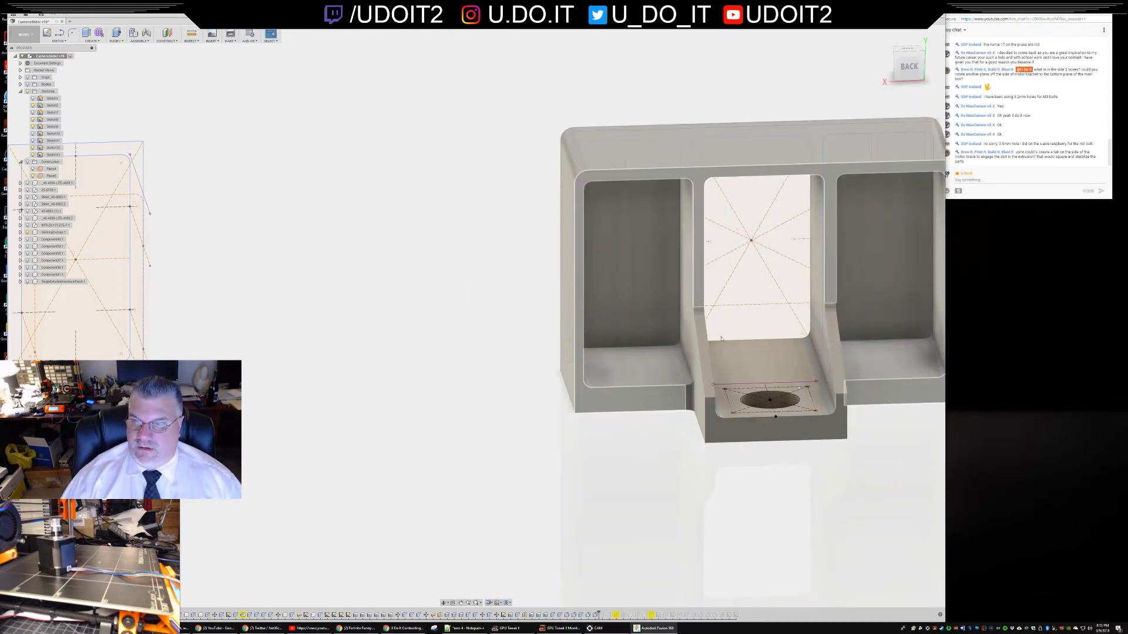
- Examine the motor mount from below, from the back and from the front
middle_drag(877, 423, 806, 321)
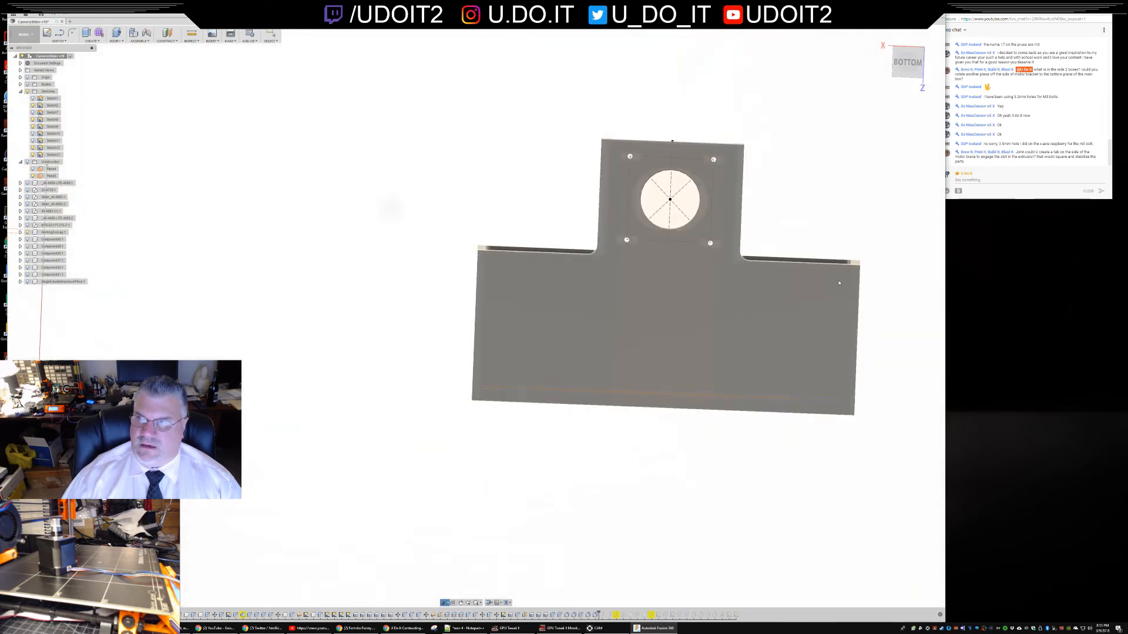
middle_drag(799, 218, 839, 275)
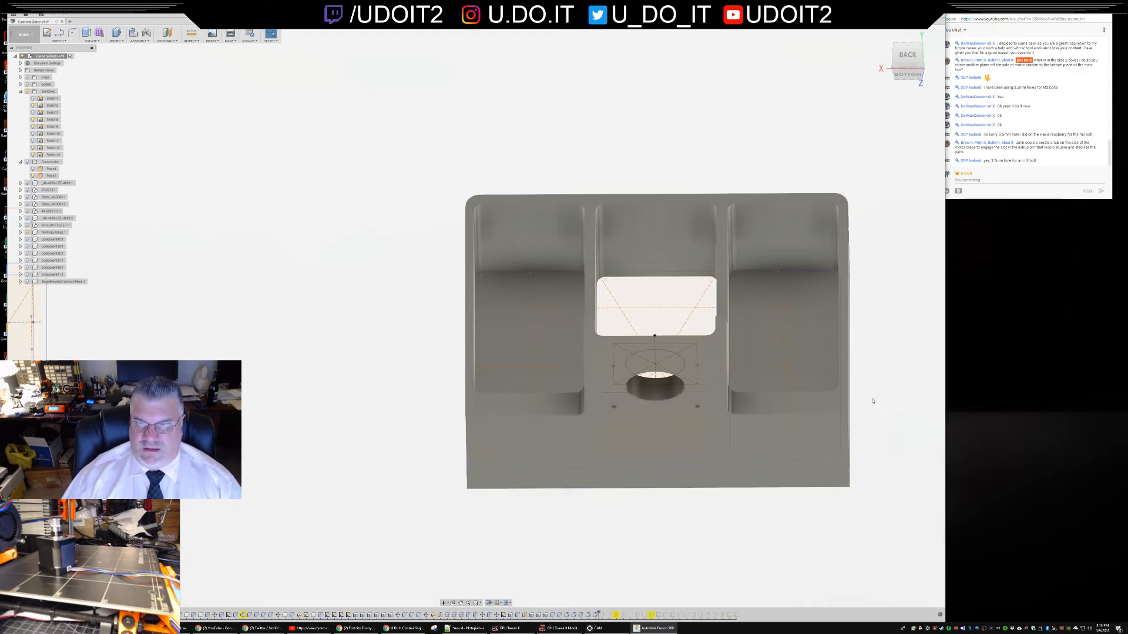
scroll(873, 395, down, 2)
scroll(882, 406, up, 4)
mouse_move(882, 403)
shift+middle_down()
mouse_move(855, 402)
mouse_move(894, 380)
mouse_move(894, 417)
mouse_move(876, 425)
mouse_move(894, 421)
mouse_move(868, 428)
mouse_move(879, 423)
shift+middle_up()
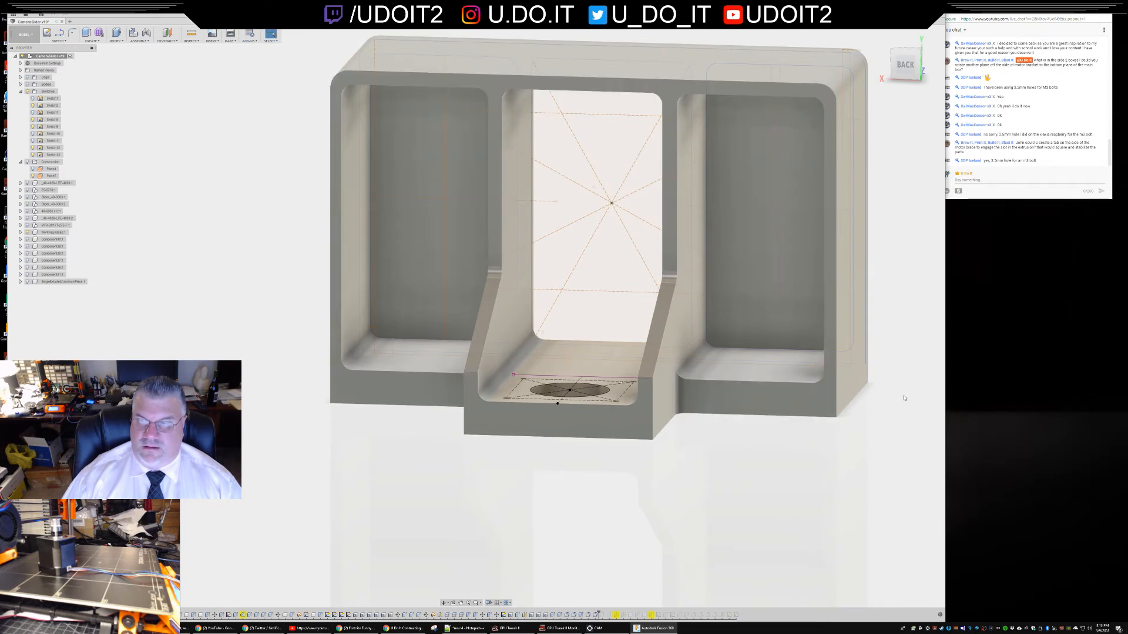
scroll(905, 394, down, 4)
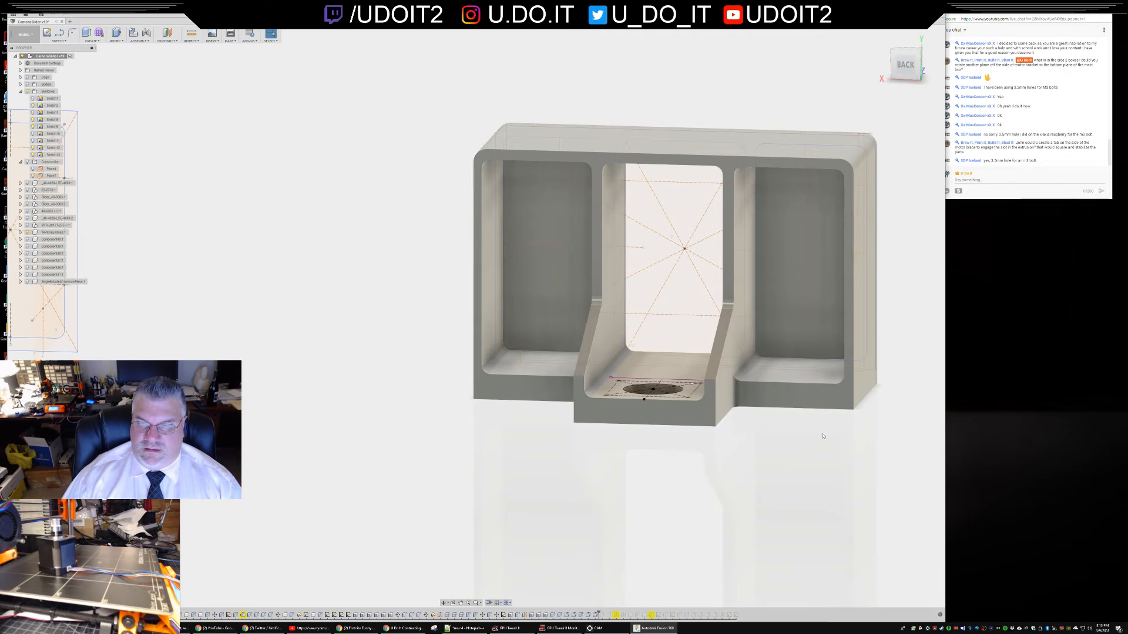
mouse_move(866, 429)
shift+middle_down()
mouse_move(878, 424)
mouse_move(788, 430)
shift+middle_up()
middle_drag(541, 368, 891, 377)
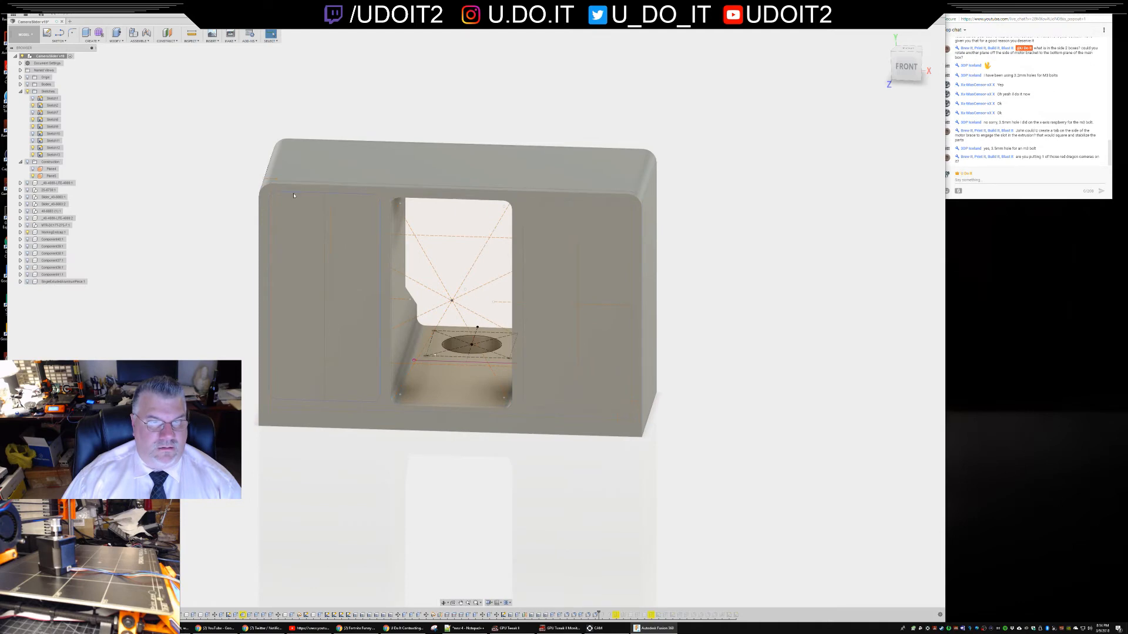
- Open the three-bay body's front profile sketch for editing
right_click(293, 195)
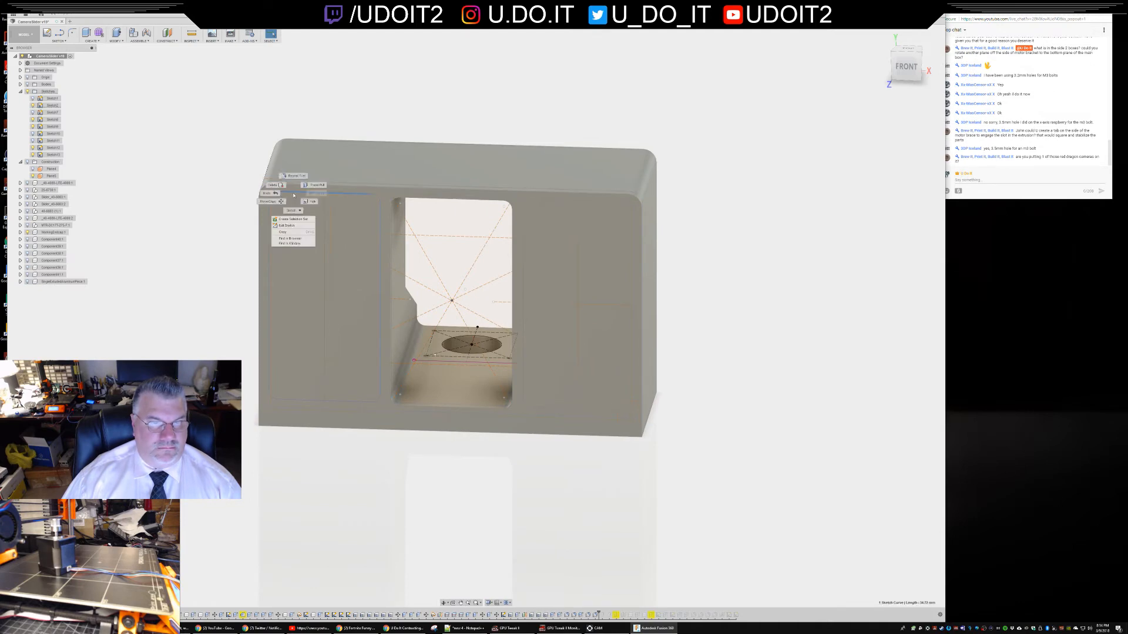
click(290, 226)
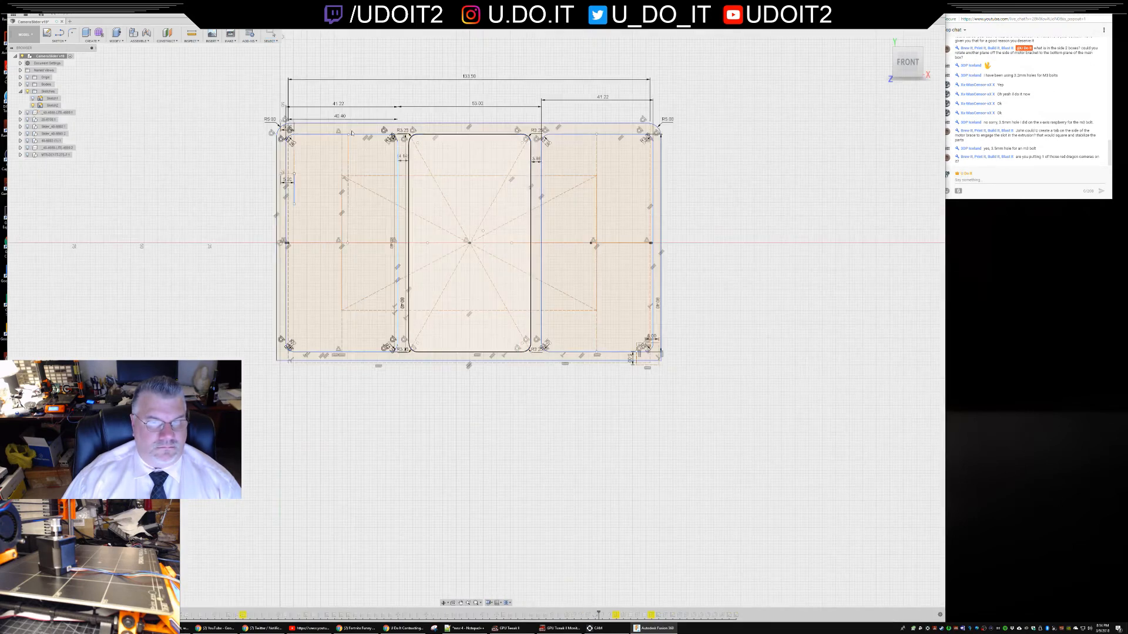
click(340, 124)
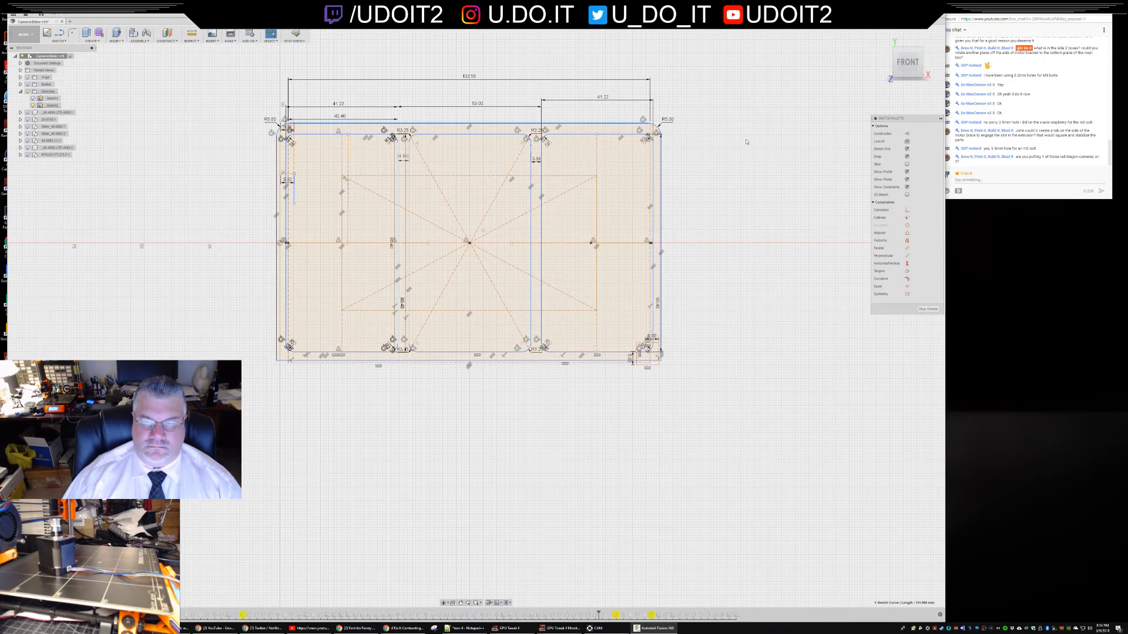
mouse_move(748, 141)
middle_down()
mouse_move(731, 189)
mouse_move(763, 230)
middle_up()
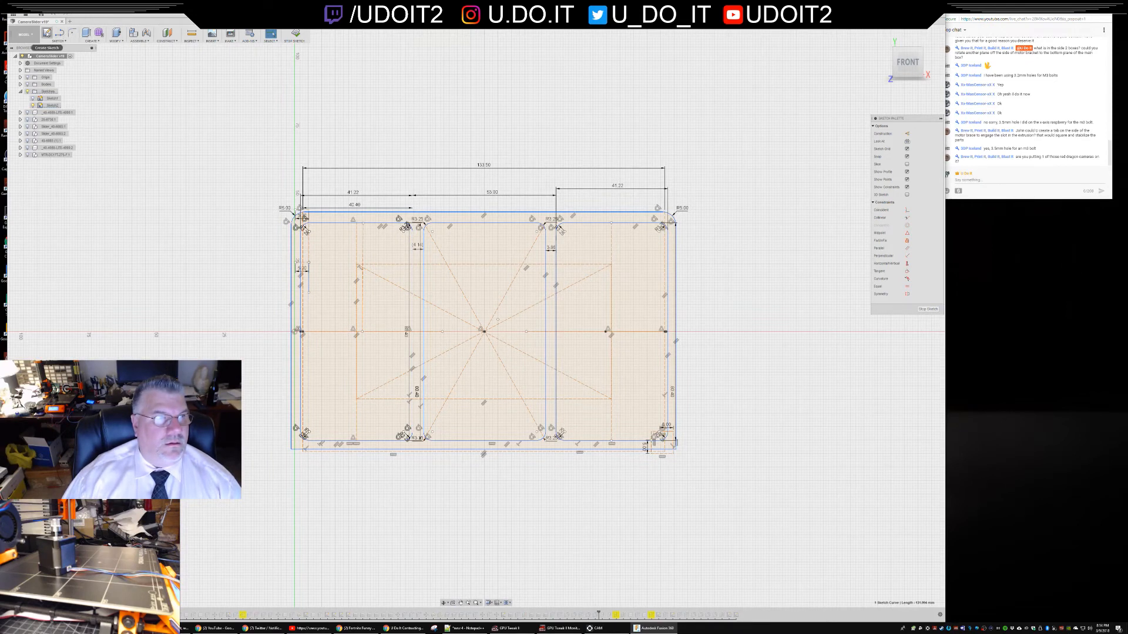
- Draw a two-point rectangle around the mount's entire outline, with a small margin on every side
click(61, 40)
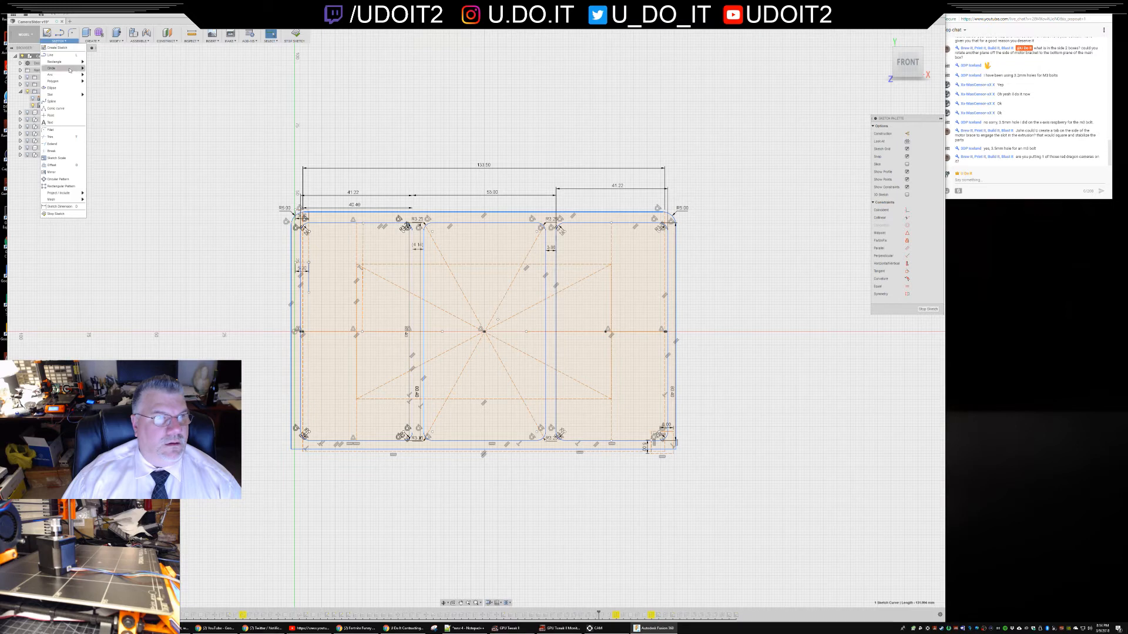
mouse_move(58, 62)
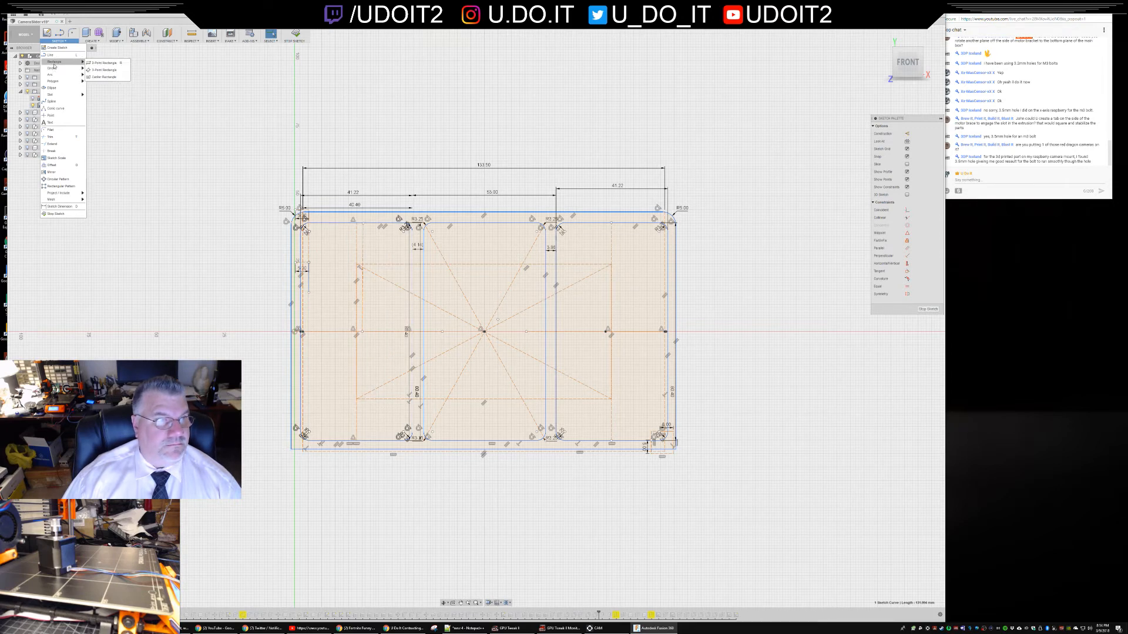
click(112, 65)
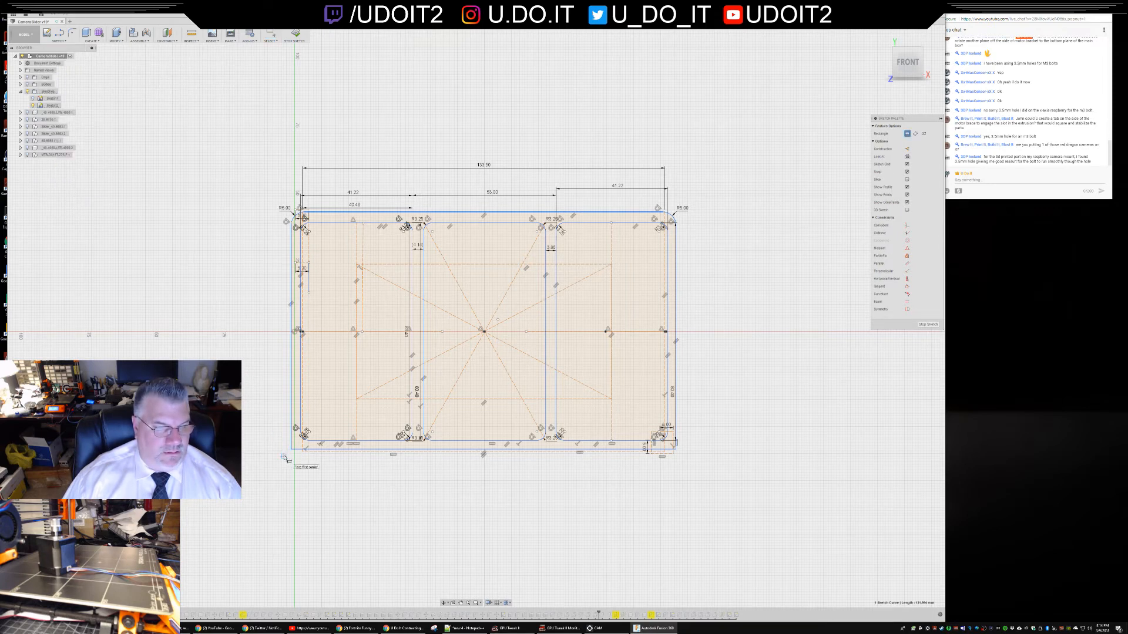
click(287, 459)
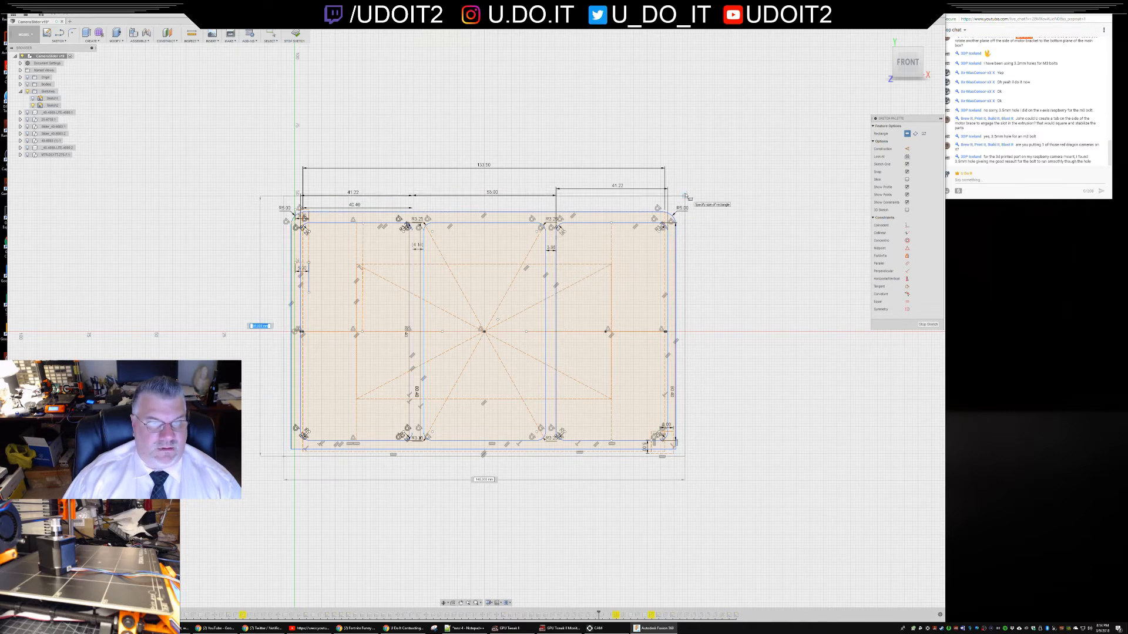
click(685, 196)
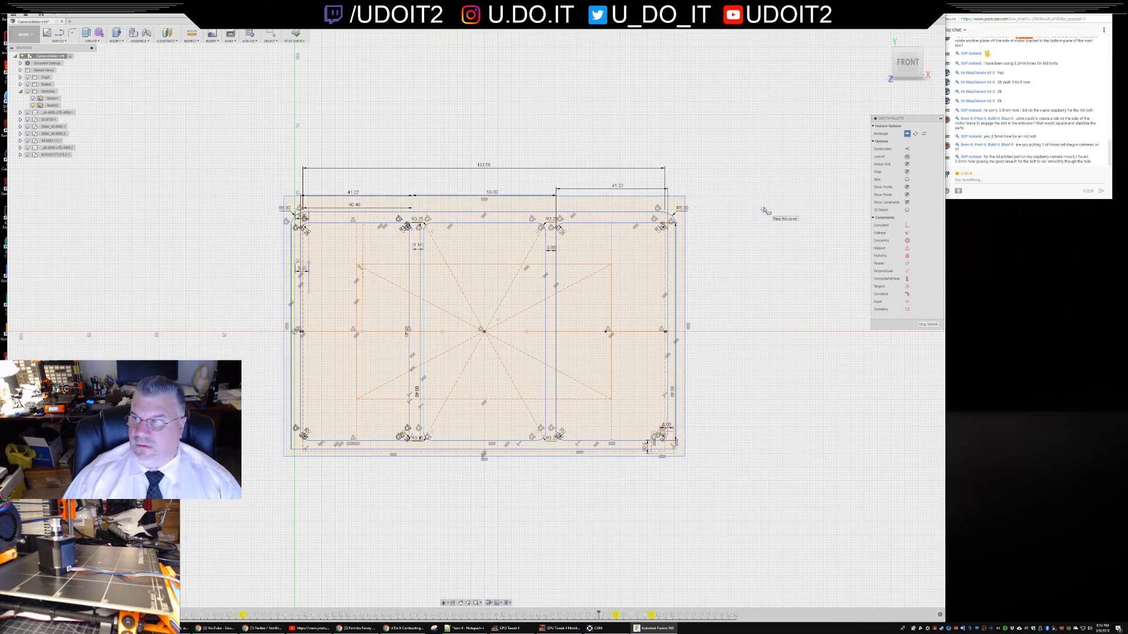
key(Escape)
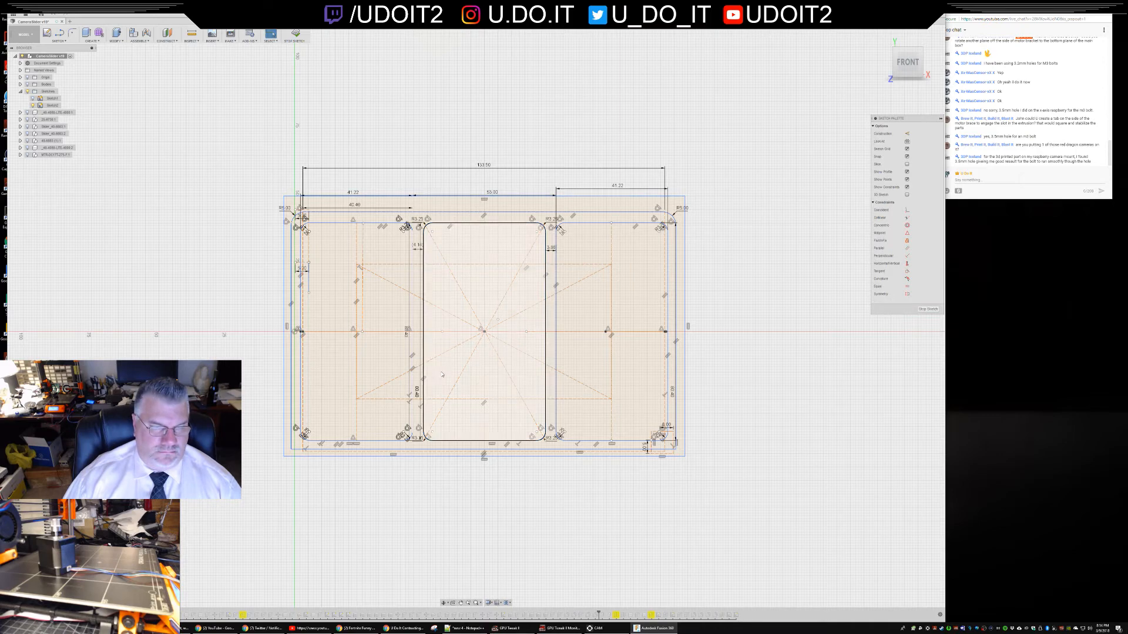
- Measure the distance between the left side of the surrounding rectangle and the left bay's outer edge line
scroll(267, 326, down, 1)
scroll(385, 351, up, 5)
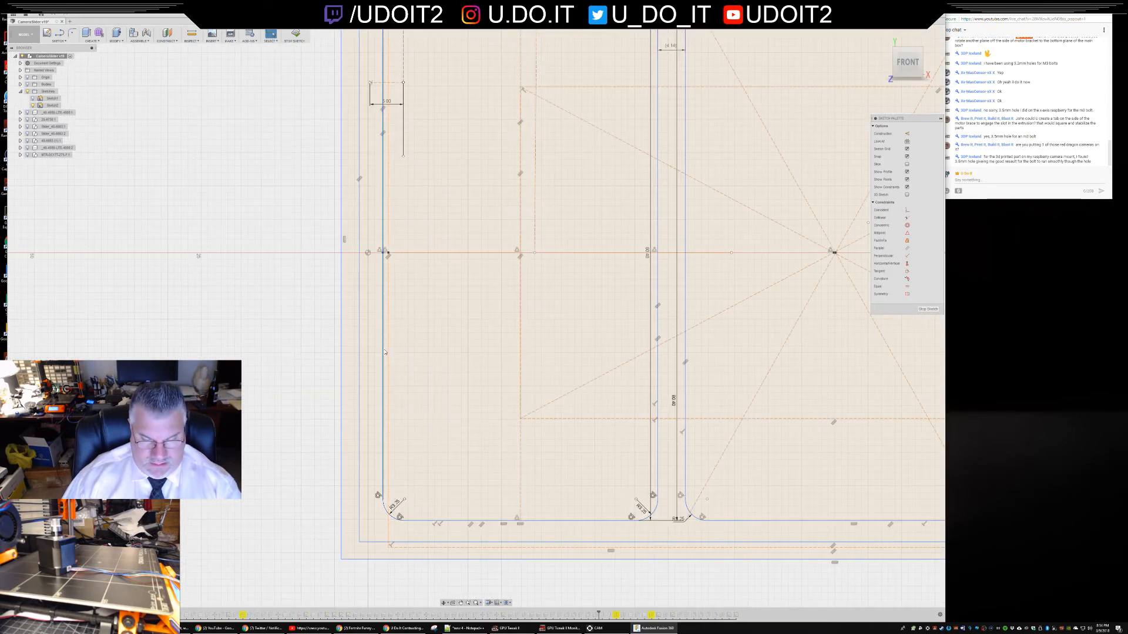
key(i)
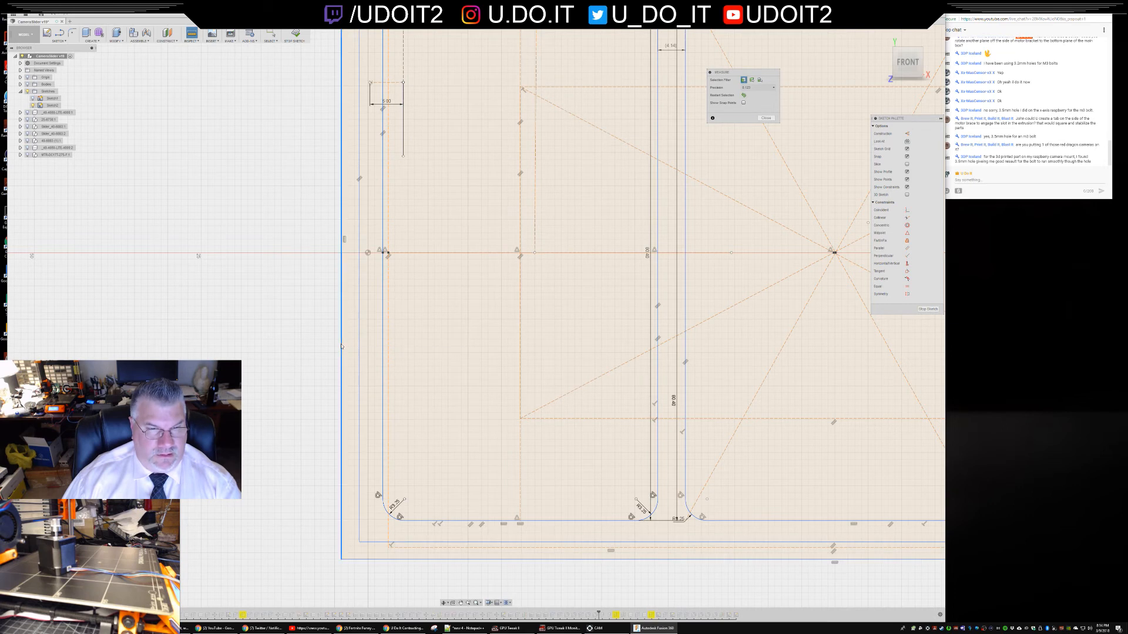
click(383, 340)
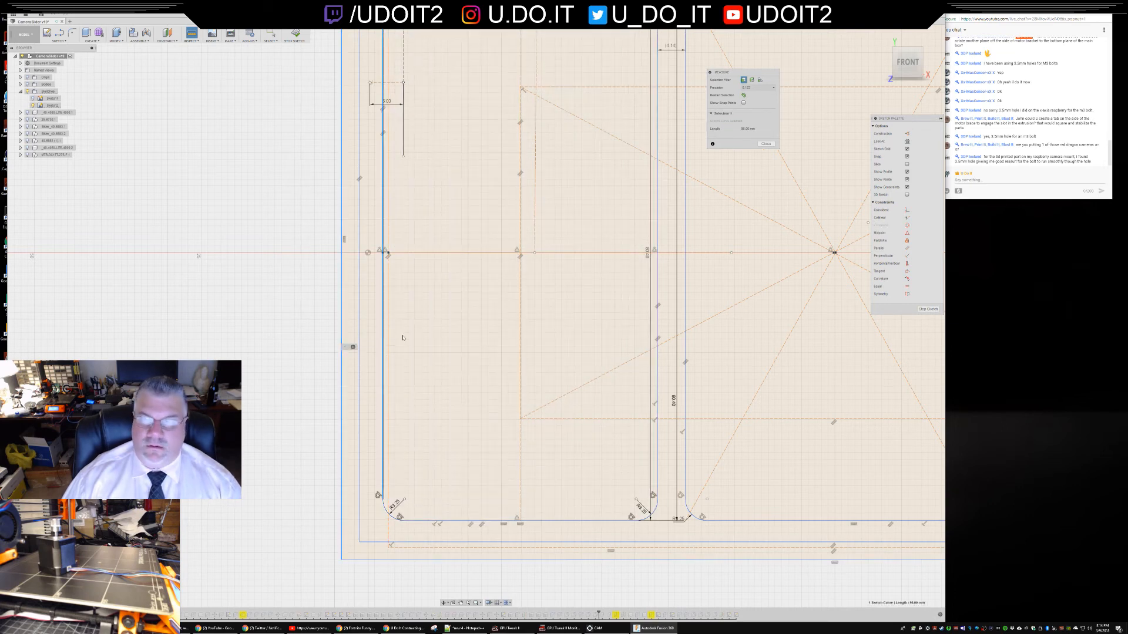
click(383, 343)
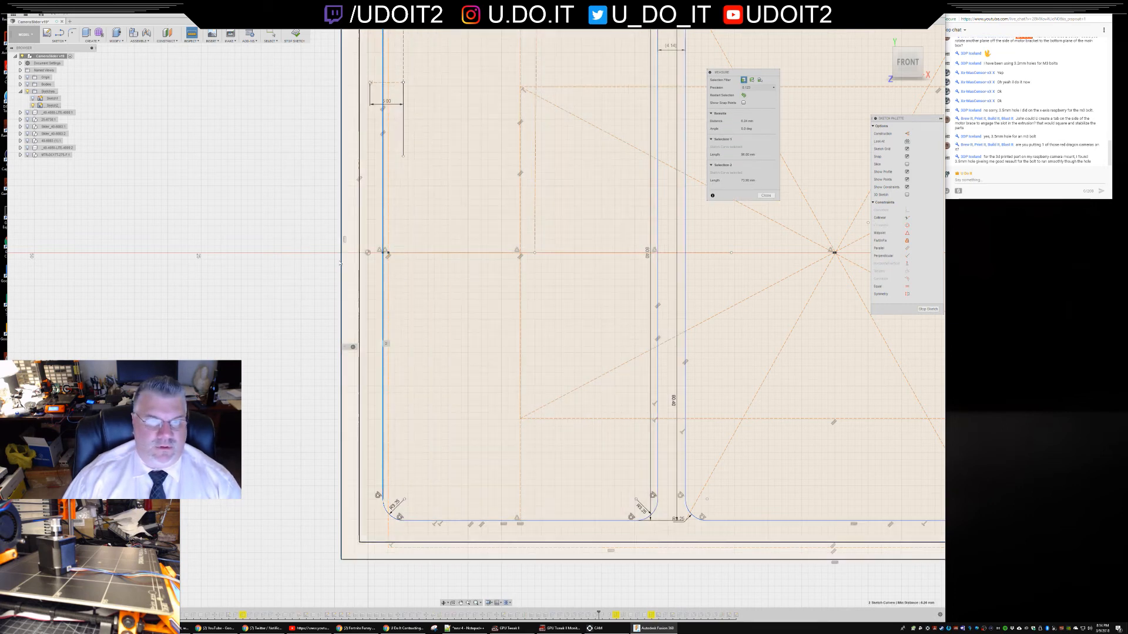
- Finish the front profile sketch and examine the central shelf with its motor hole from the back
click(59, 33)
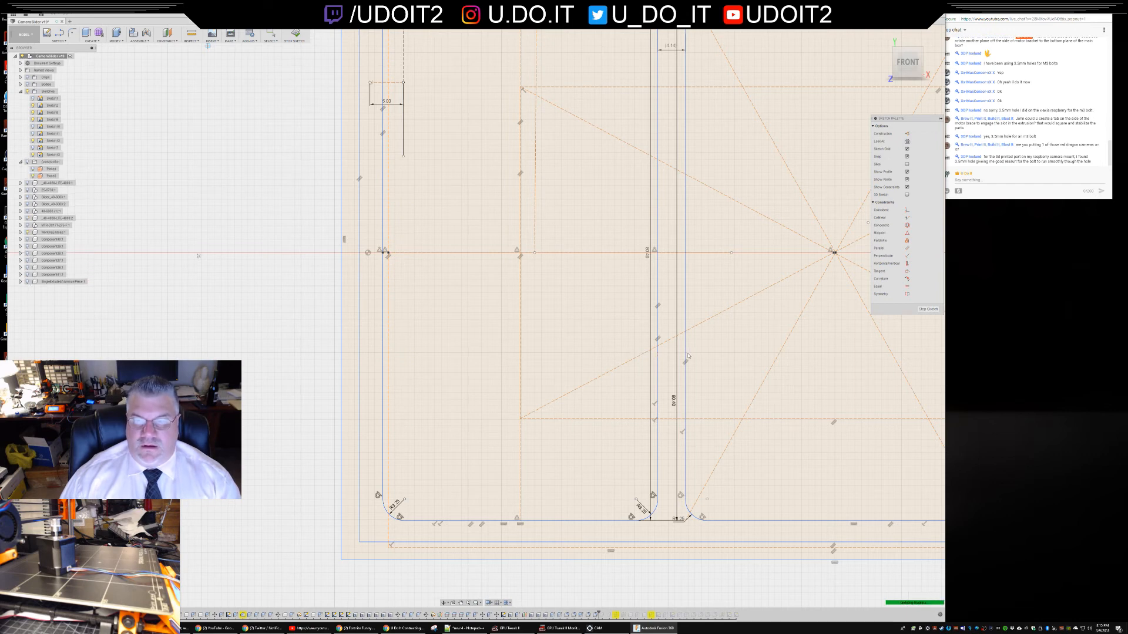
shift+middle_drag(836, 389, 827, 402)
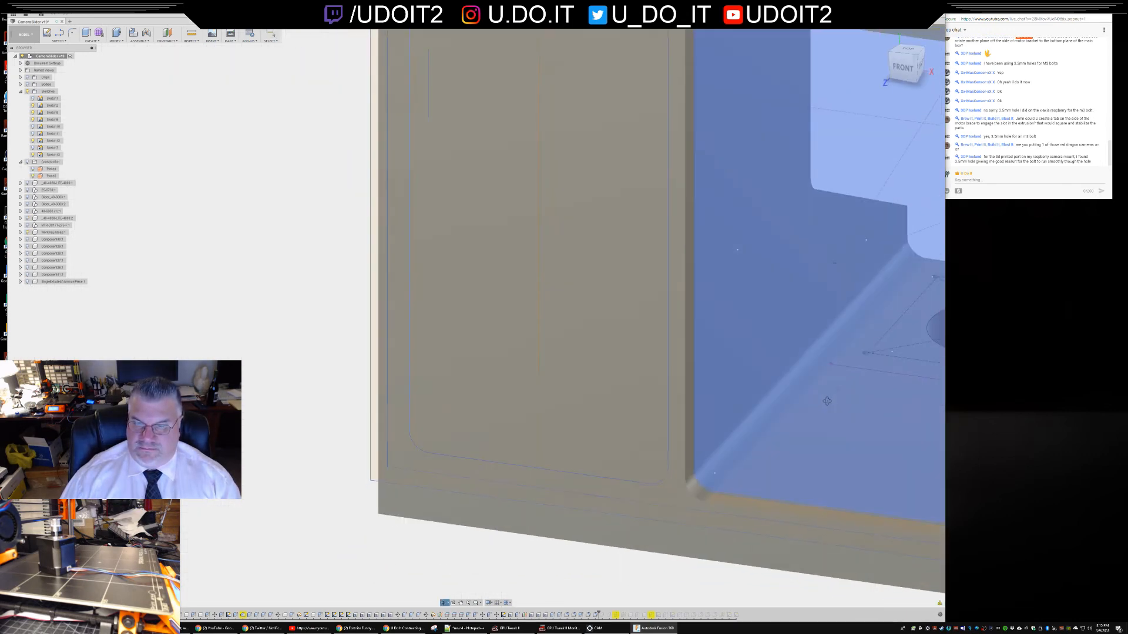
scroll(828, 401, down, 10)
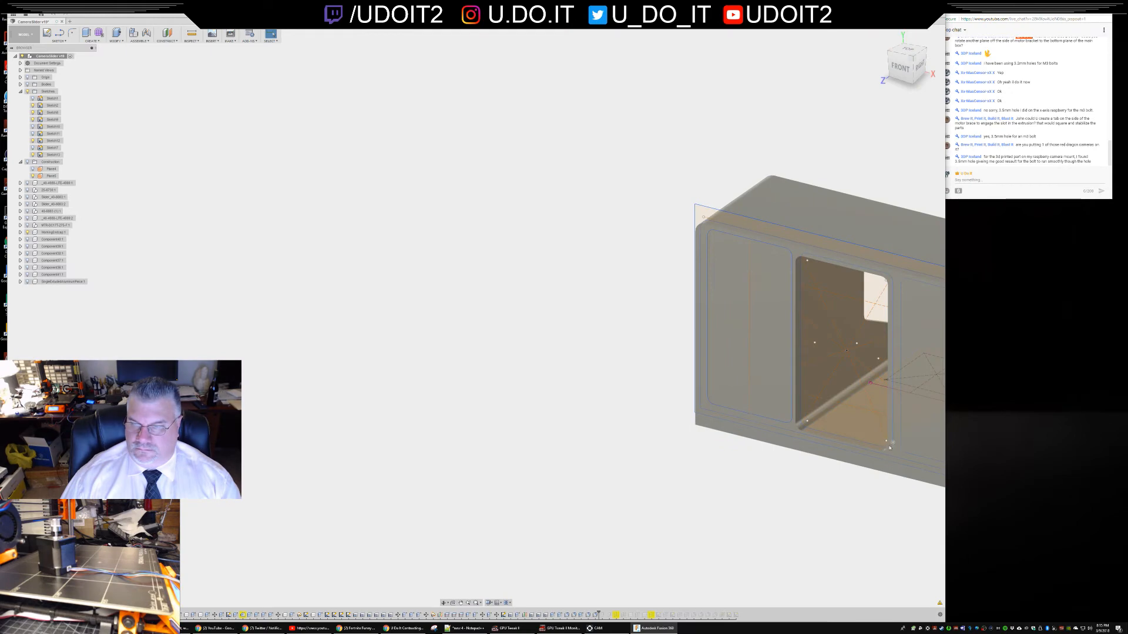
mouse_move(890, 448)
shift+middle_down()
mouse_move(846, 456)
mouse_move(793, 437)
mouse_move(613, 344)
mouse_move(473, 173)
shift+middle_up()
scroll(706, 362, down, 1)
mouse_move(800, 390)
shift+middle_down()
mouse_move(821, 385)
mouse_move(812, 357)
mouse_move(809, 379)
mouse_move(801, 373)
shift+middle_up()
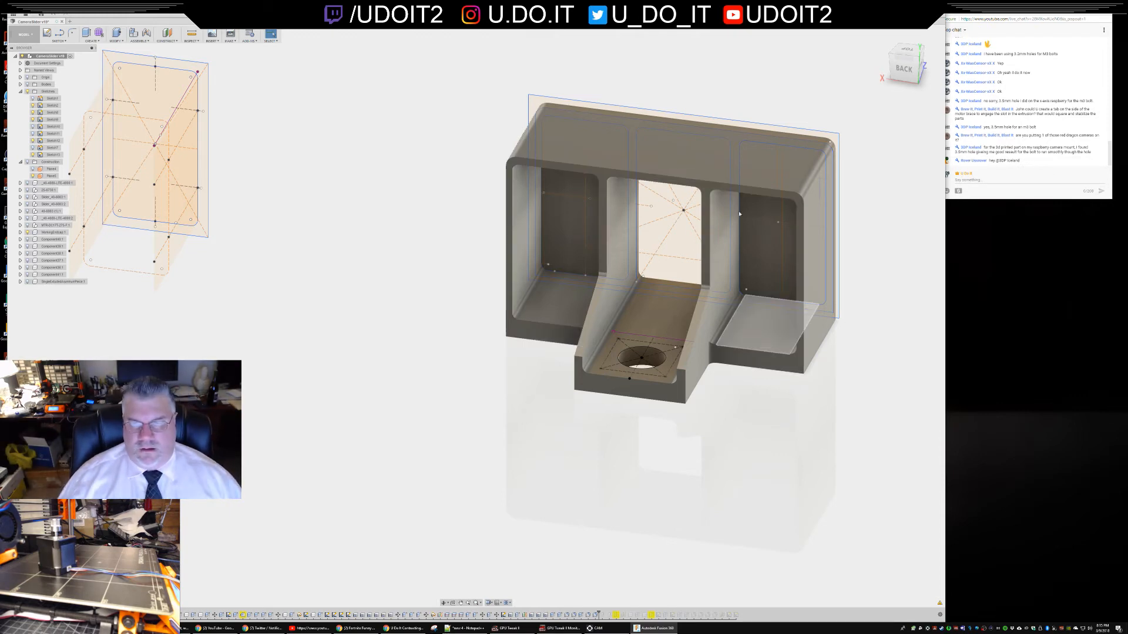
click(672, 313)
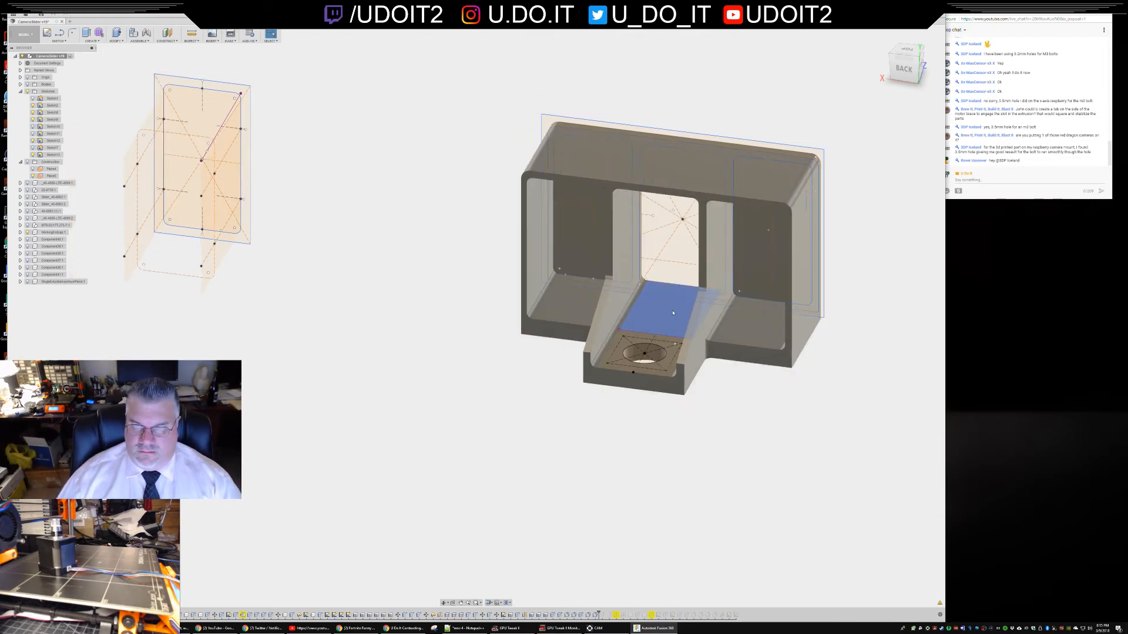
scroll(673, 313, up, 5)
shift+middle_drag(734, 376, 774, 406)
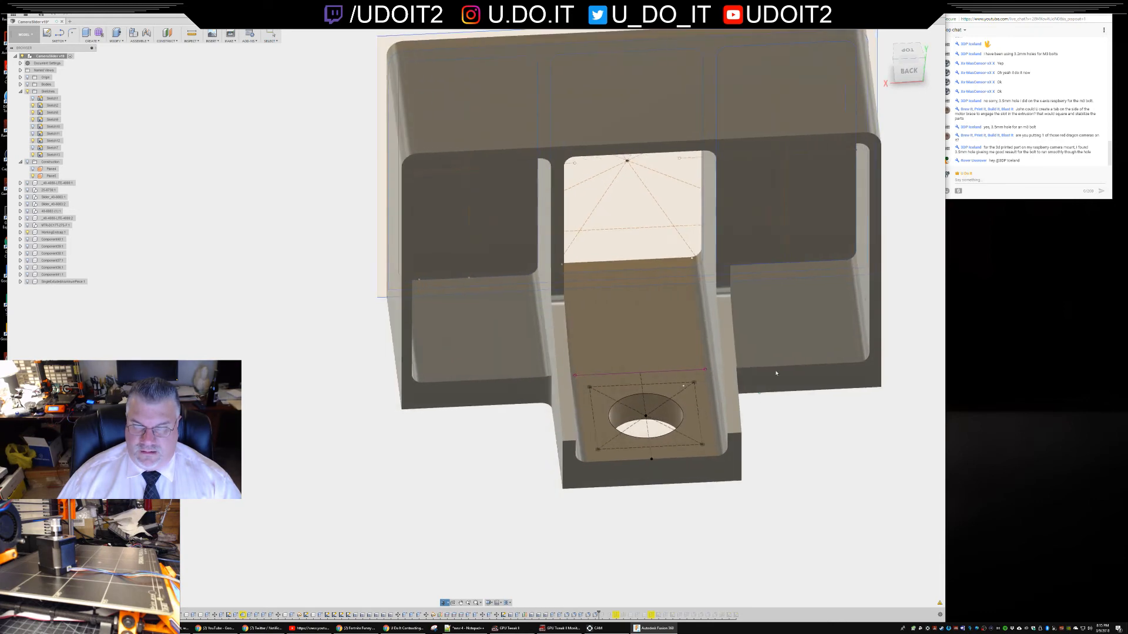
- Open the sketch on the central shelf that contains the motor hole circle for editing
click(63, 37)
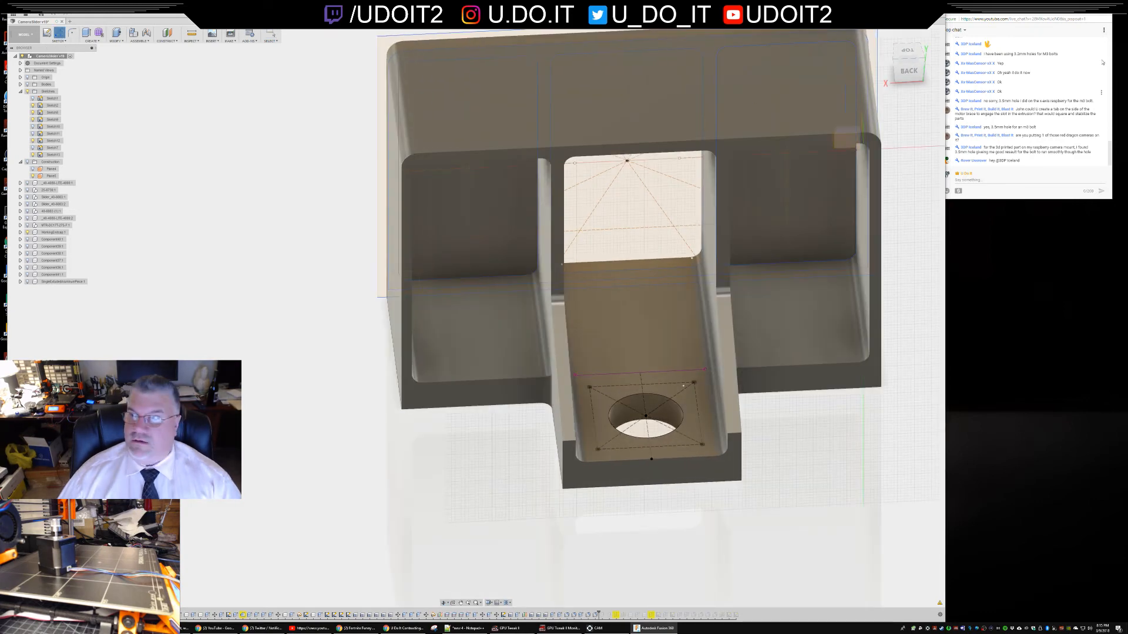
click(642, 375)
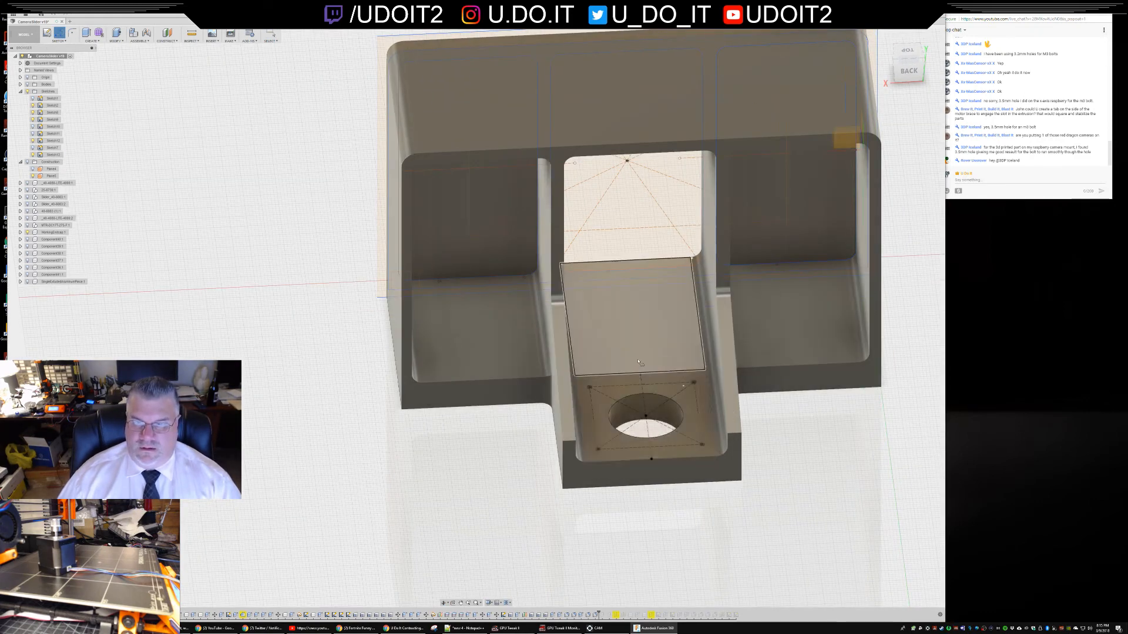
key(Escape)
right_click(637, 355)
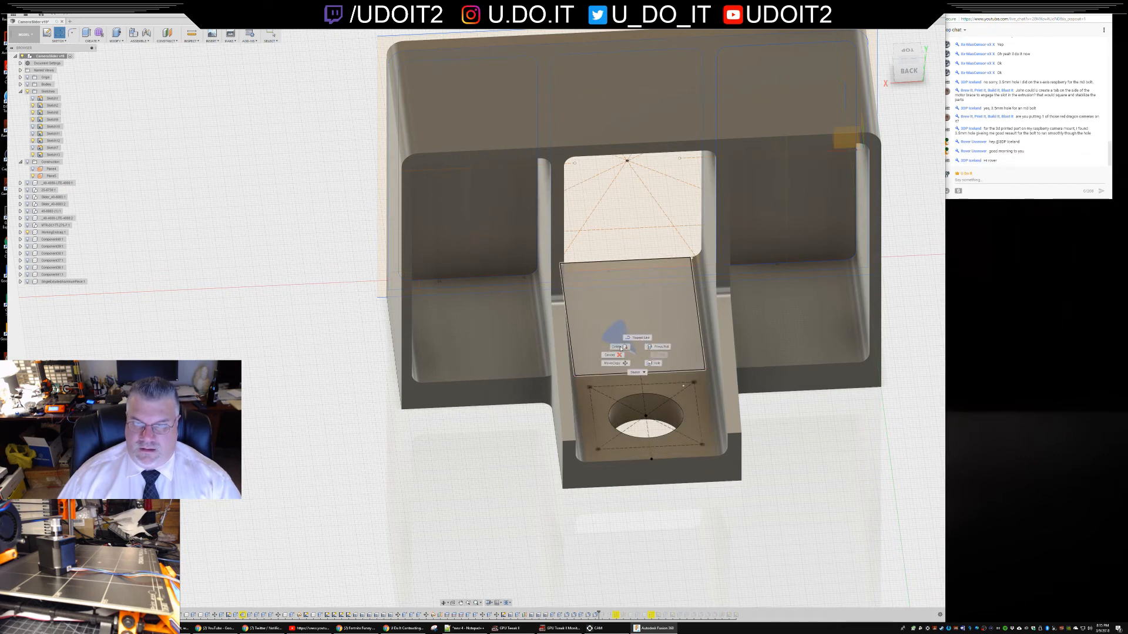
click(616, 336)
key(Escape)
click(614, 335)
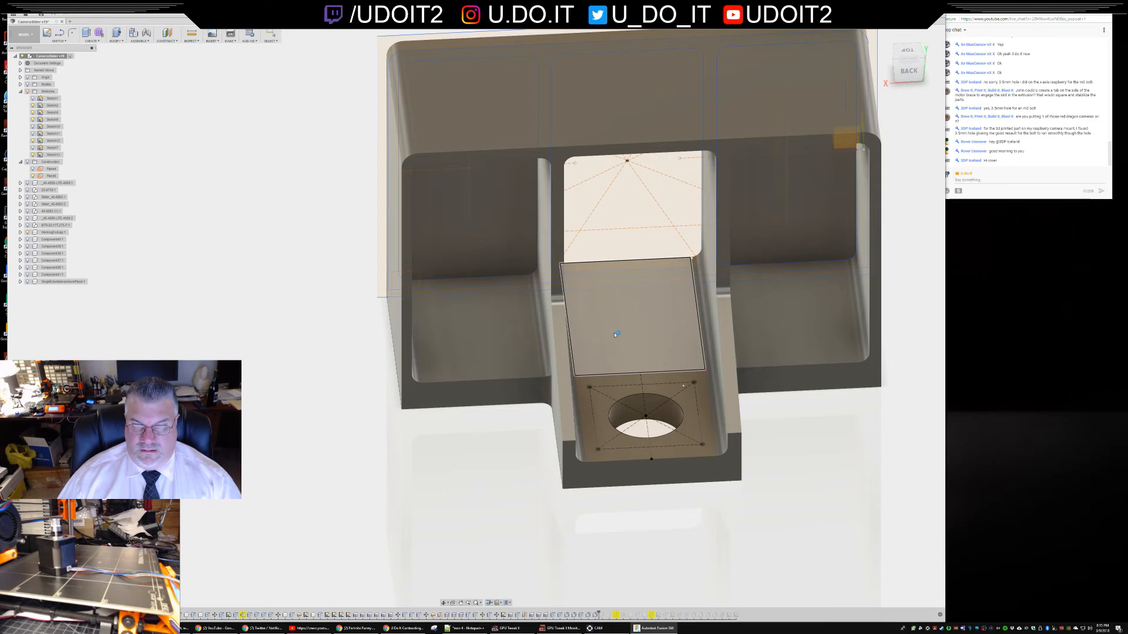
key(p)
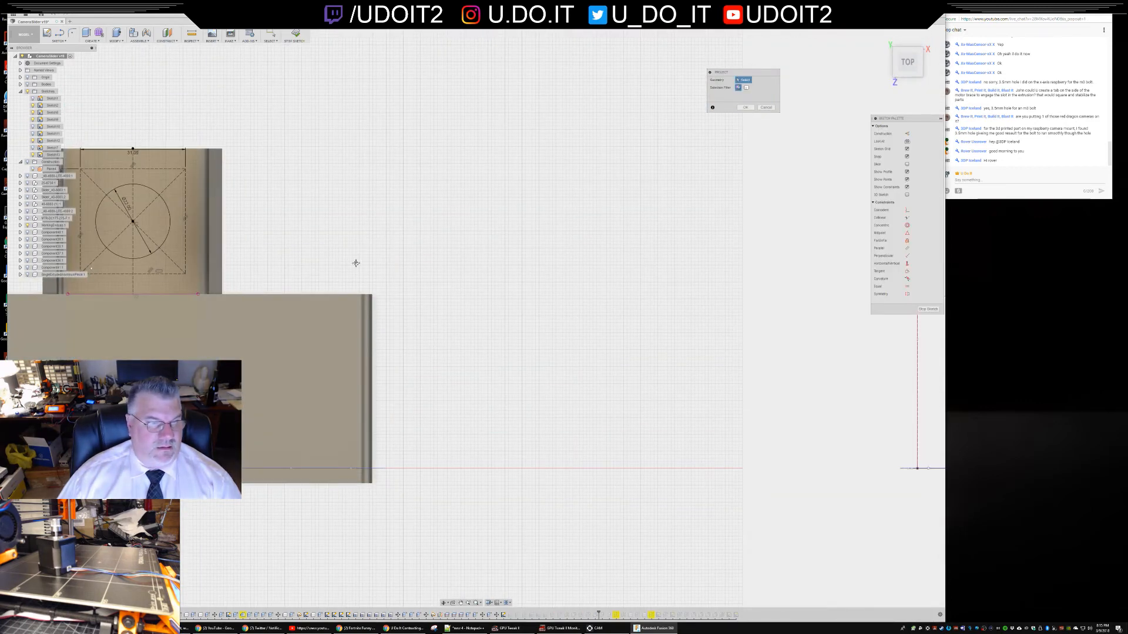
mouse_move(642, 227)
shift+middle_down()
mouse_move(614, 219)
mouse_move(668, 219)
mouse_move(705, 237)
mouse_move(728, 192)
mouse_move(705, 185)
shift+middle_up()
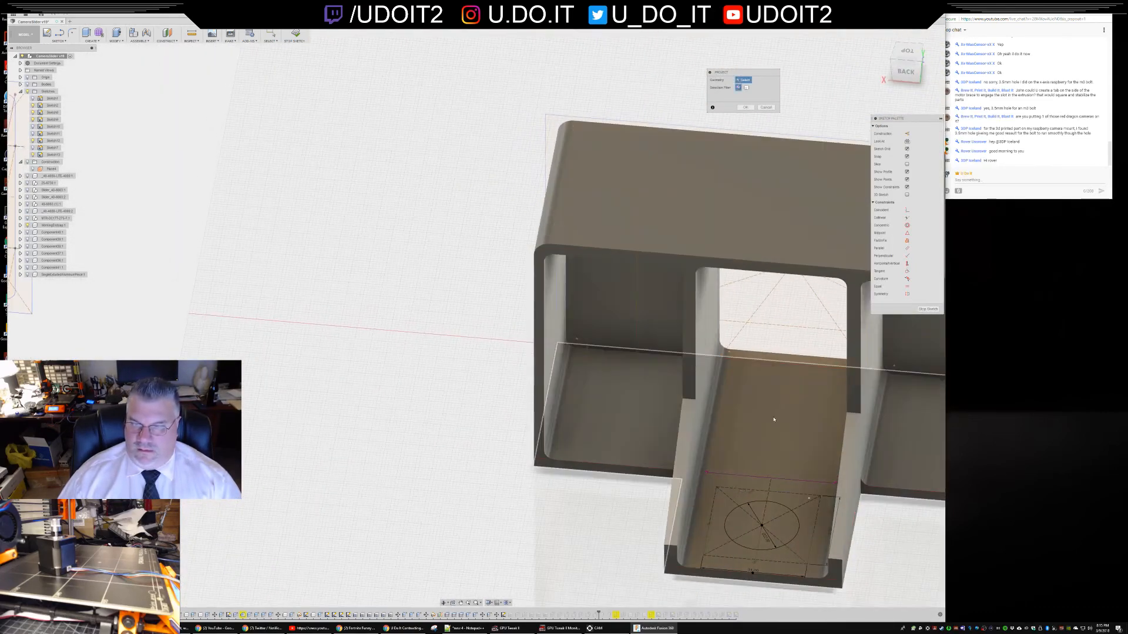
middle_drag(774, 418, 606, 359)
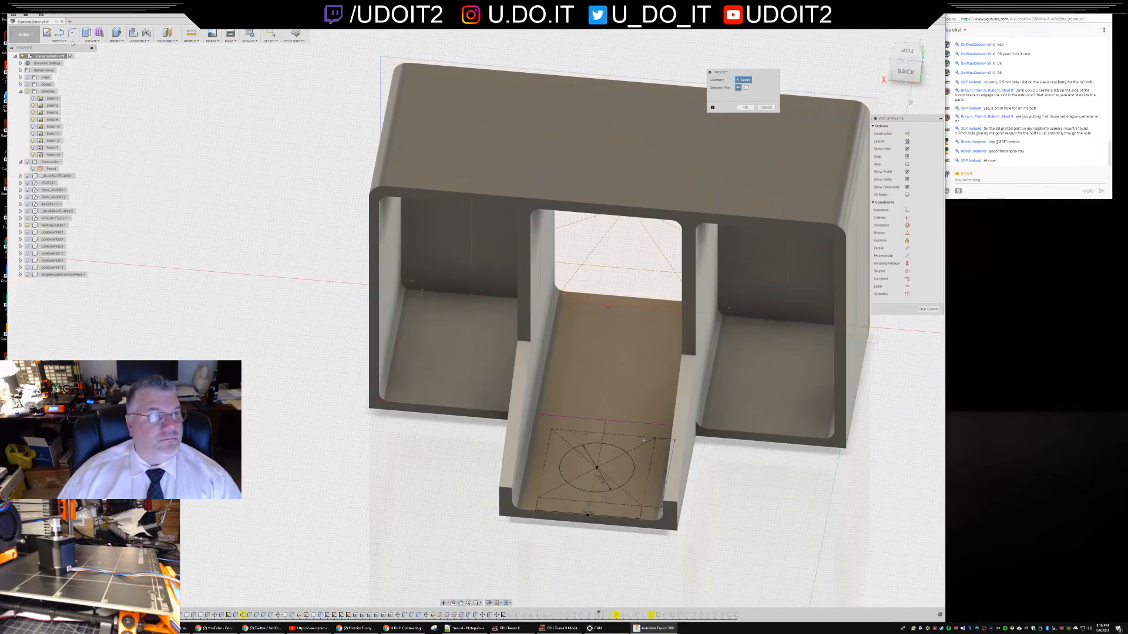
- Draw a construction line from the cross line near the motor hole to the midpoint of the shelf's window-side edge, and place a point at its midpoint
click(59, 34)
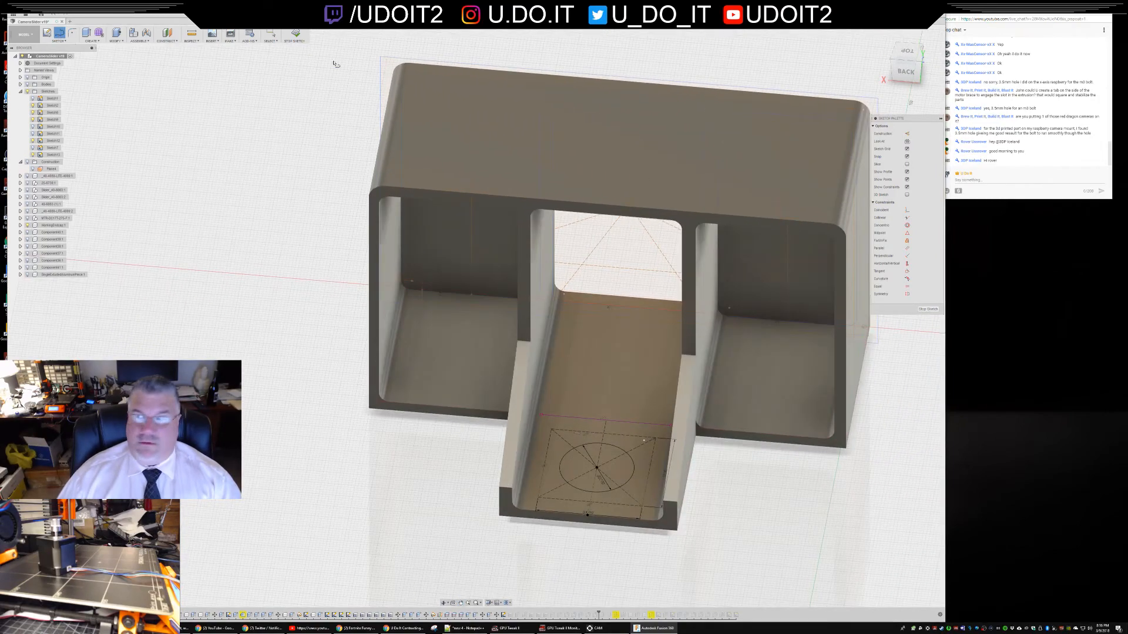
click(908, 134)
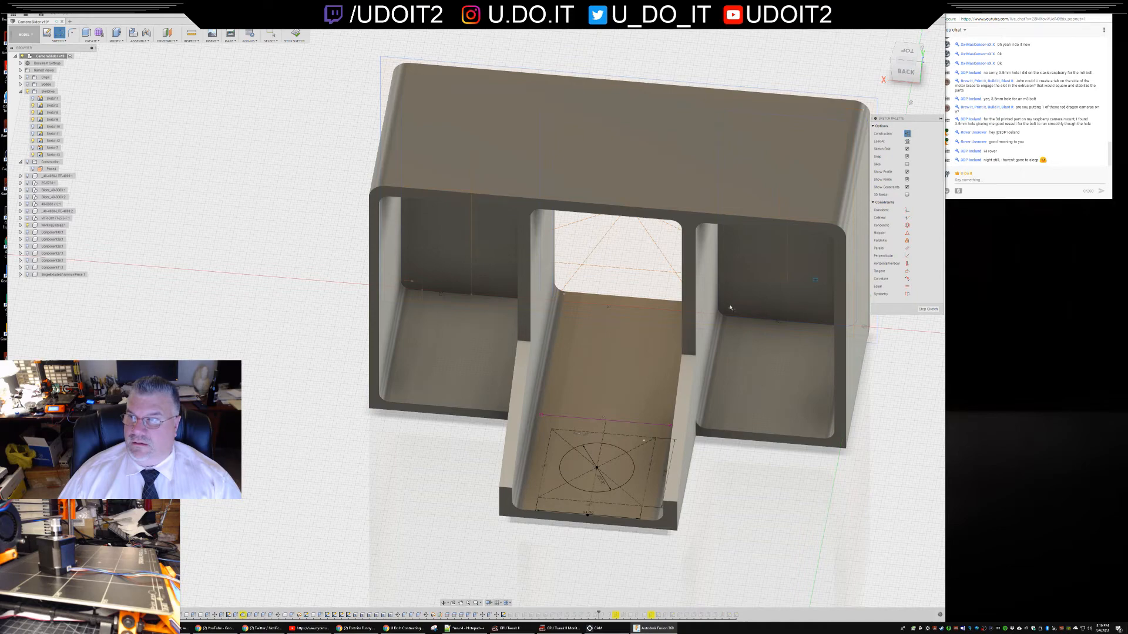
click(584, 418)
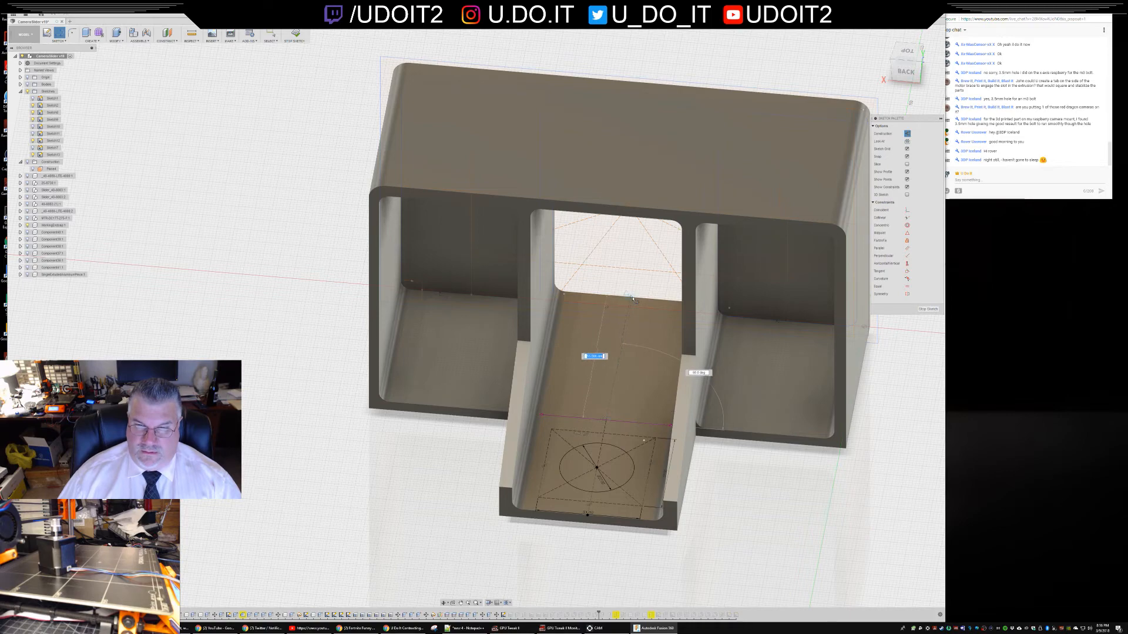
click(633, 298)
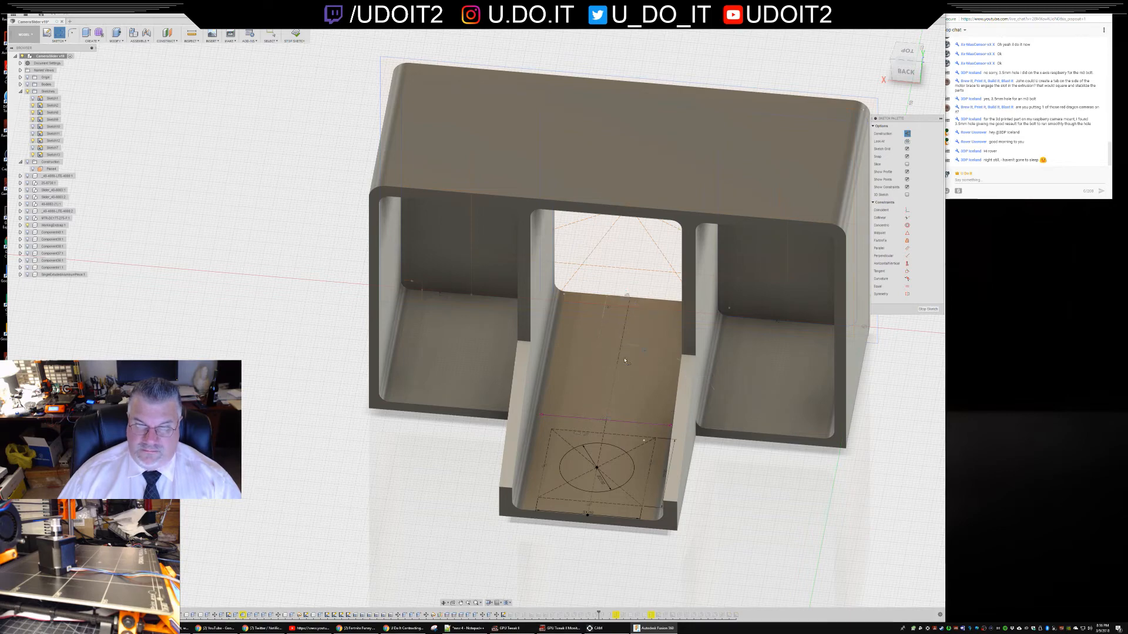
click(58, 40)
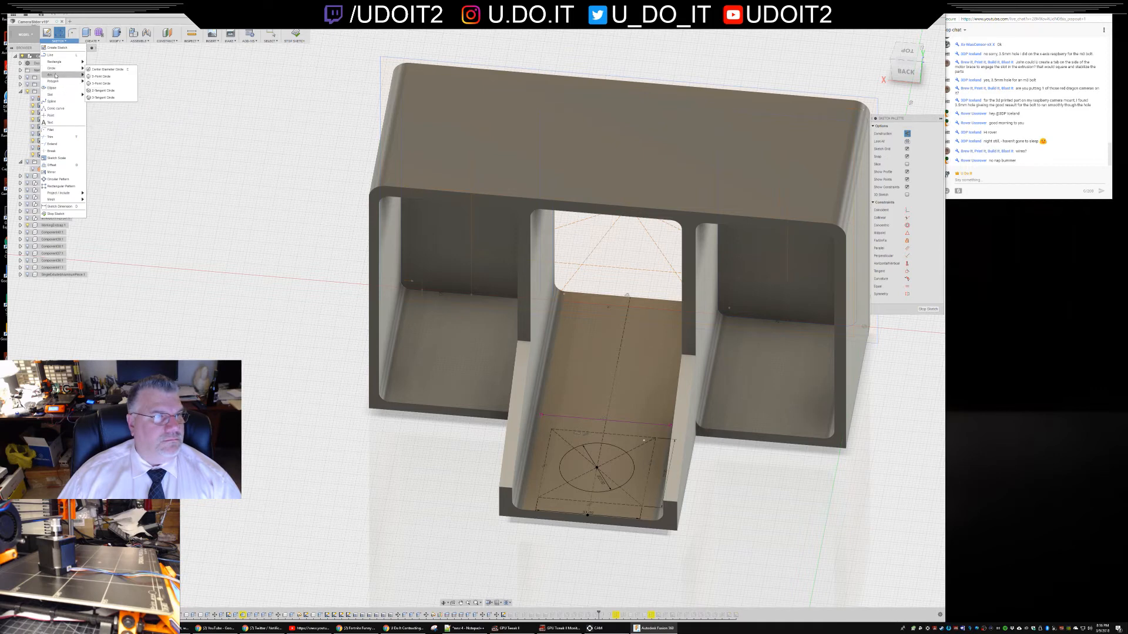
click(52, 115)
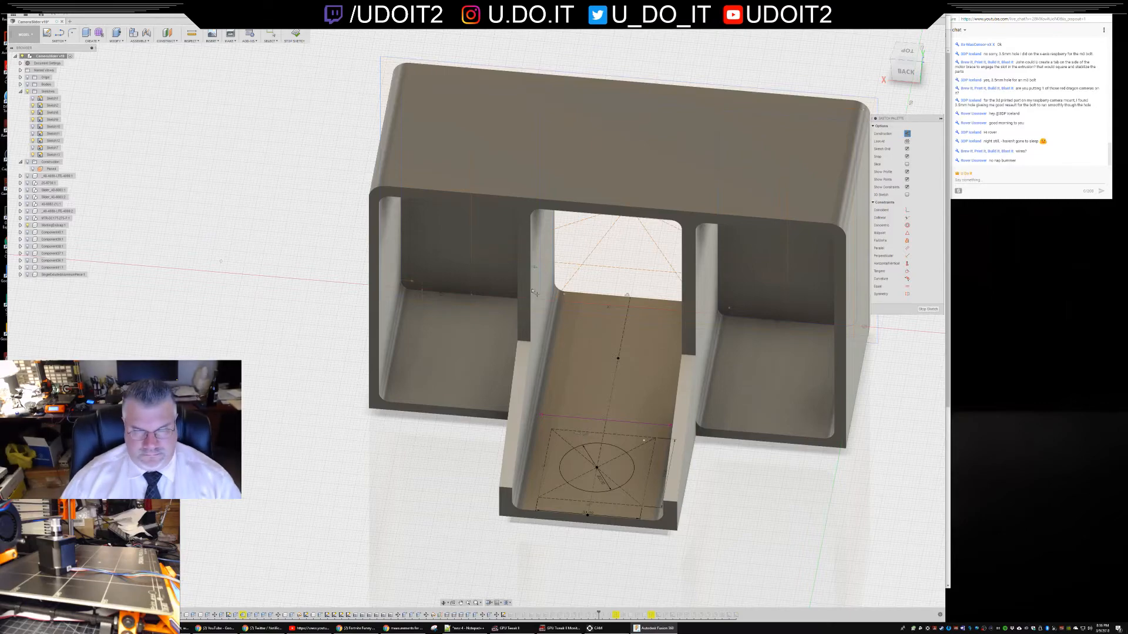
scroll(619, 359, up, 4)
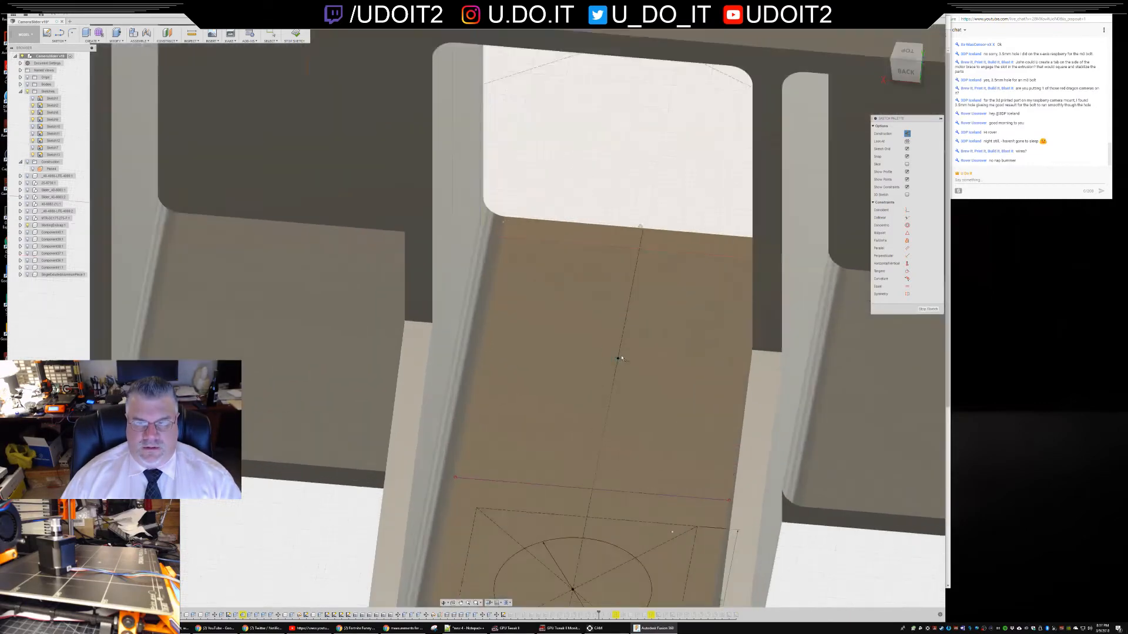
scroll(619, 359, up, 5)
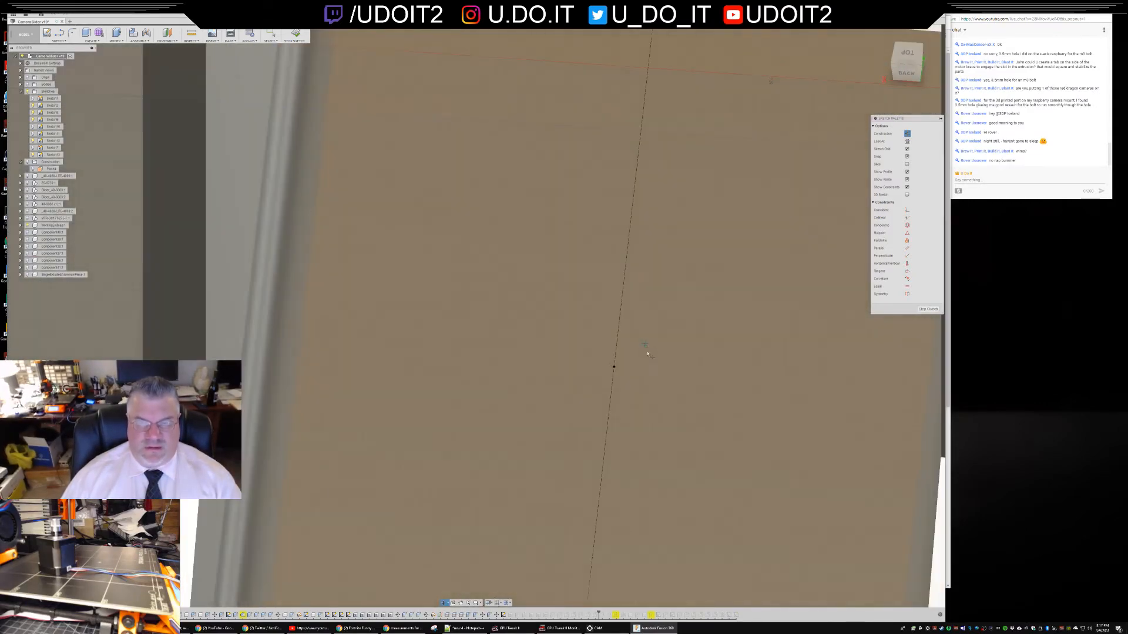
click(54, 41)
mouse_move(52, 67)
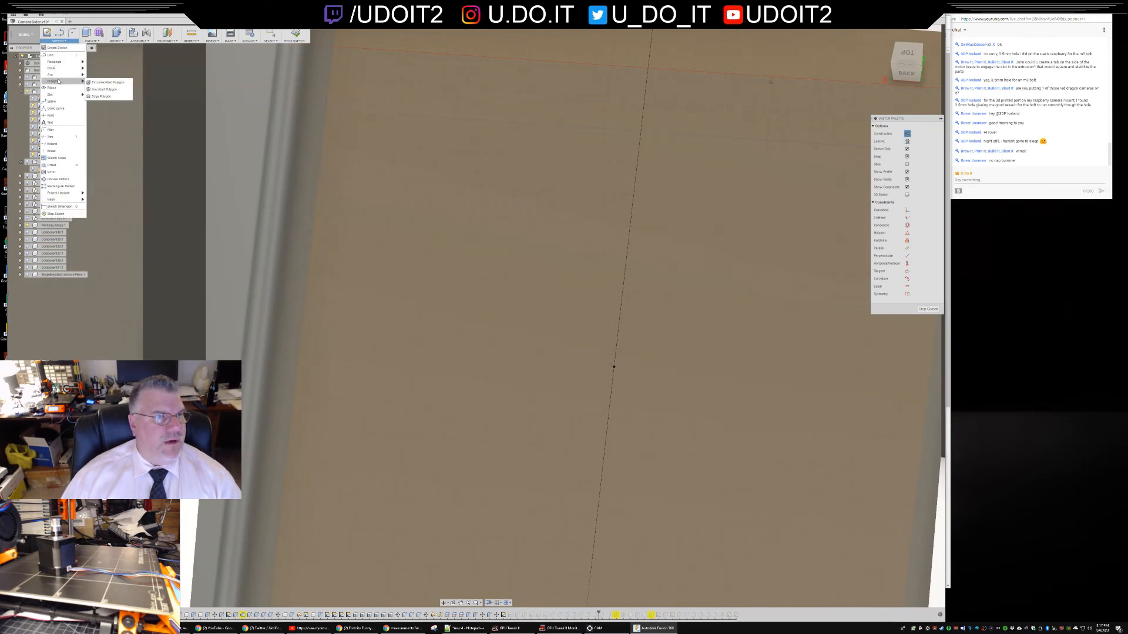
click(89, 84)
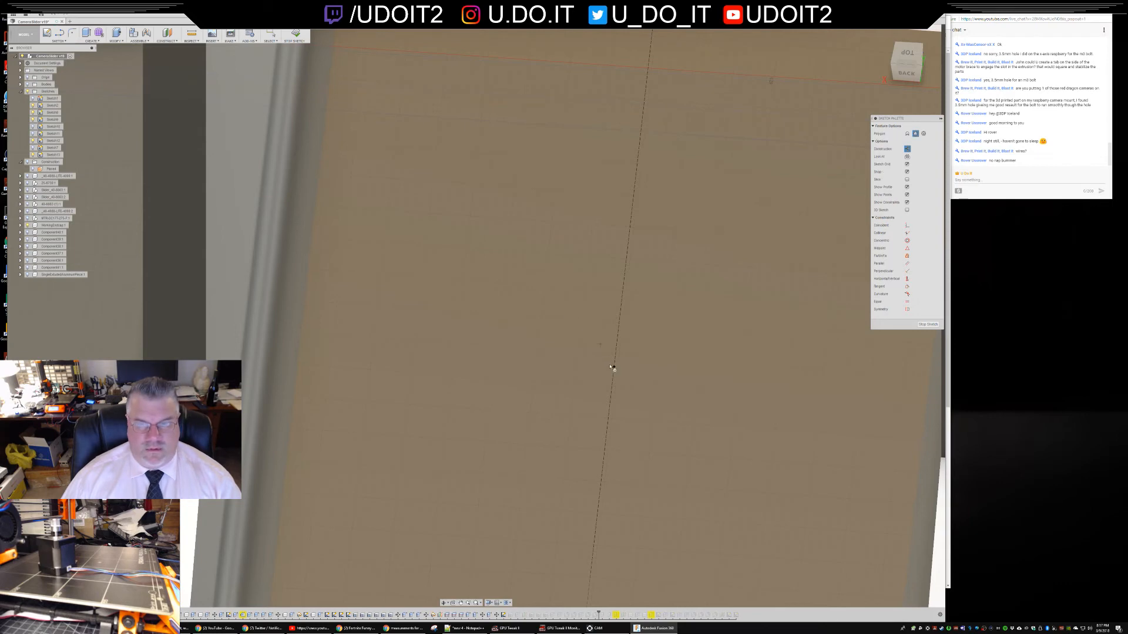
click(613, 367)
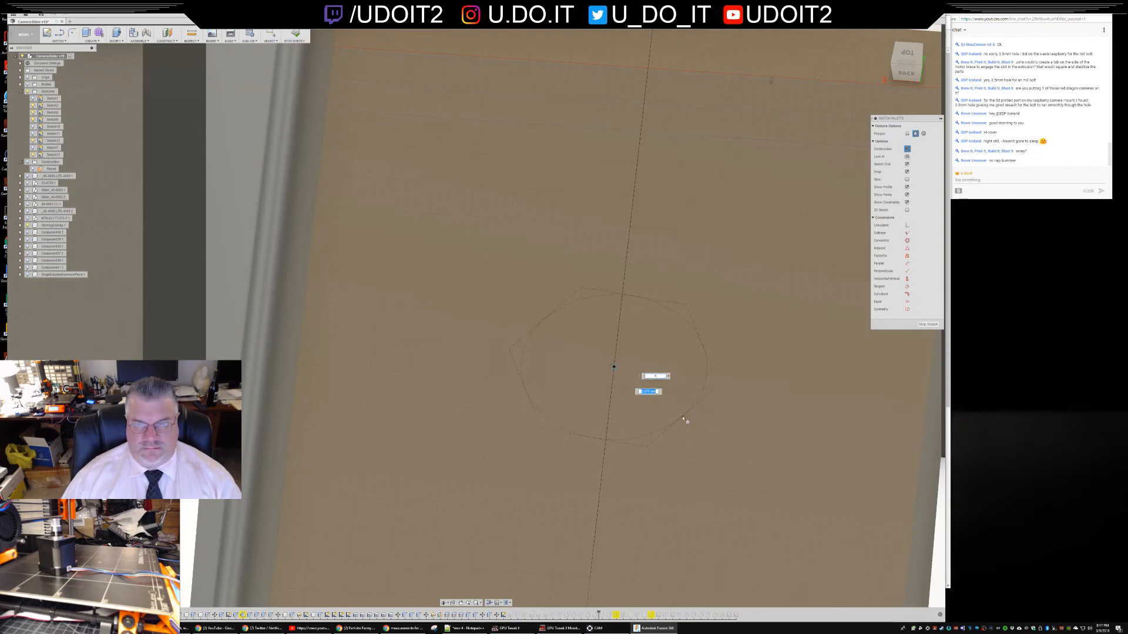
text(7/16 inche)
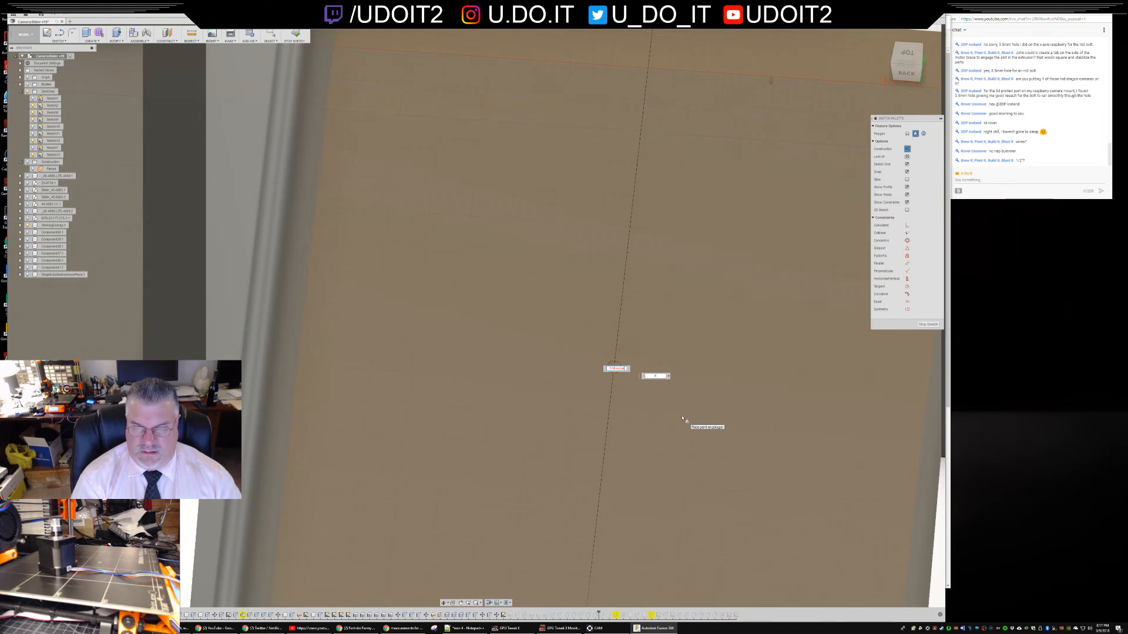
key(Escape)
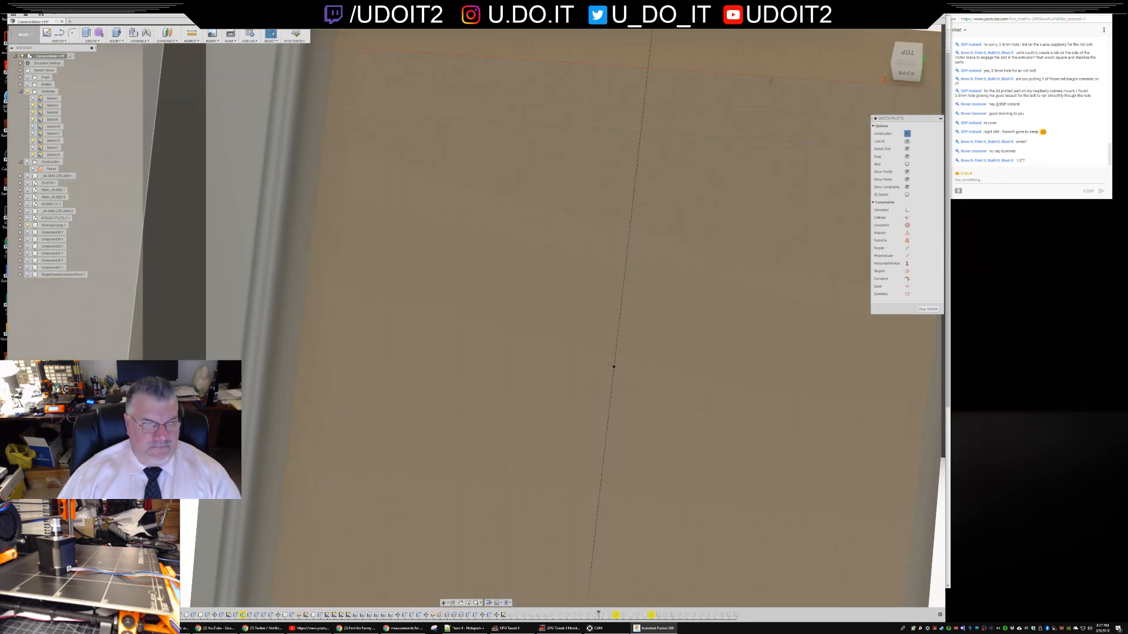
- Select the midpoint point on the central shelf and examine its position between the window-side edge and the motor hole
scroll(491, 433, down, 5)
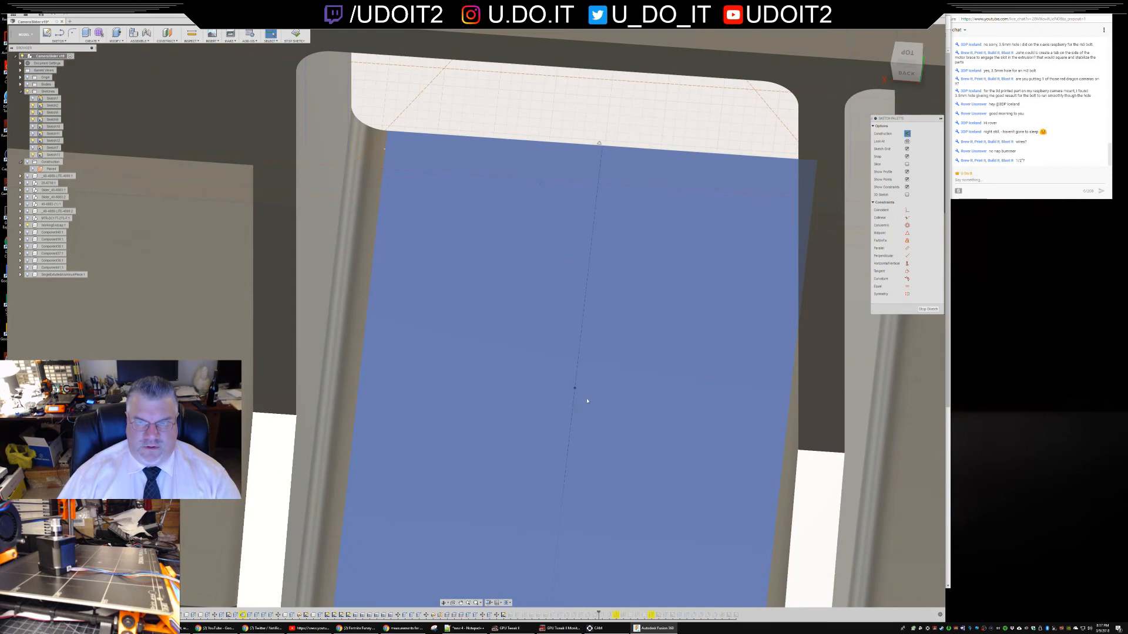
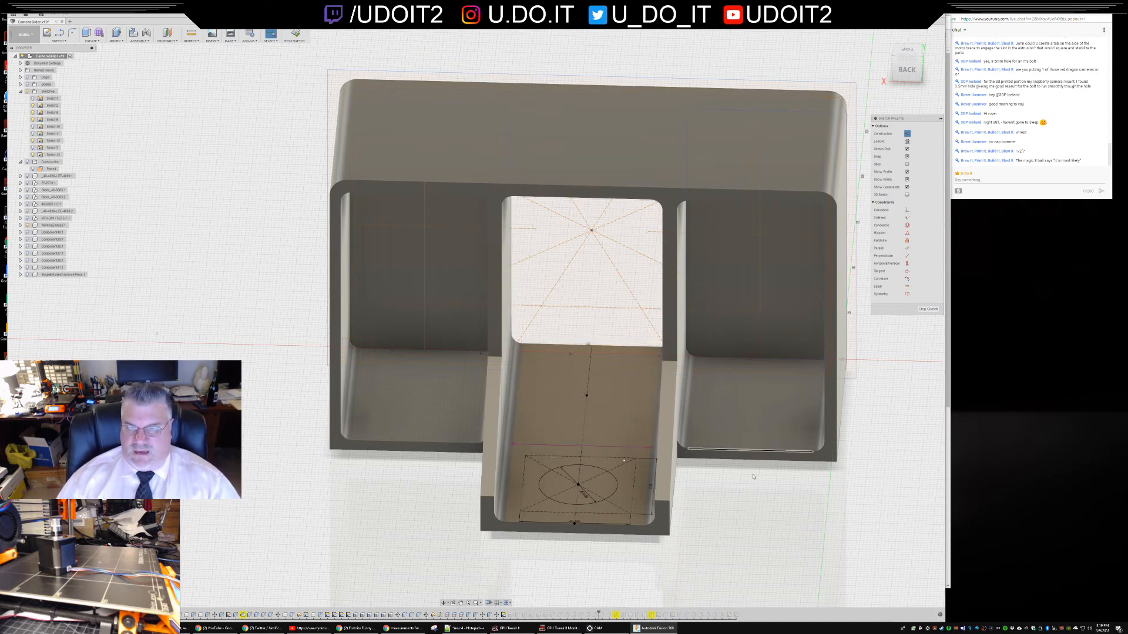
middle_drag(757, 506, 786, 478)
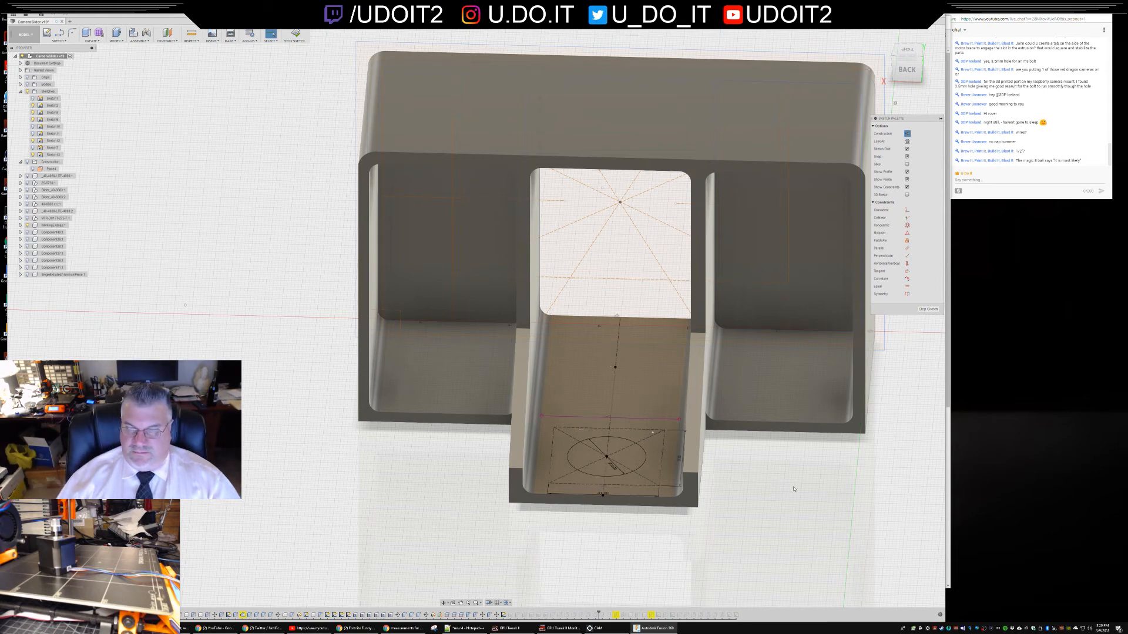
scroll(793, 486, up, 2)
scroll(792, 483, down, 5)
shift+middle_drag(793, 498, 795, 479)
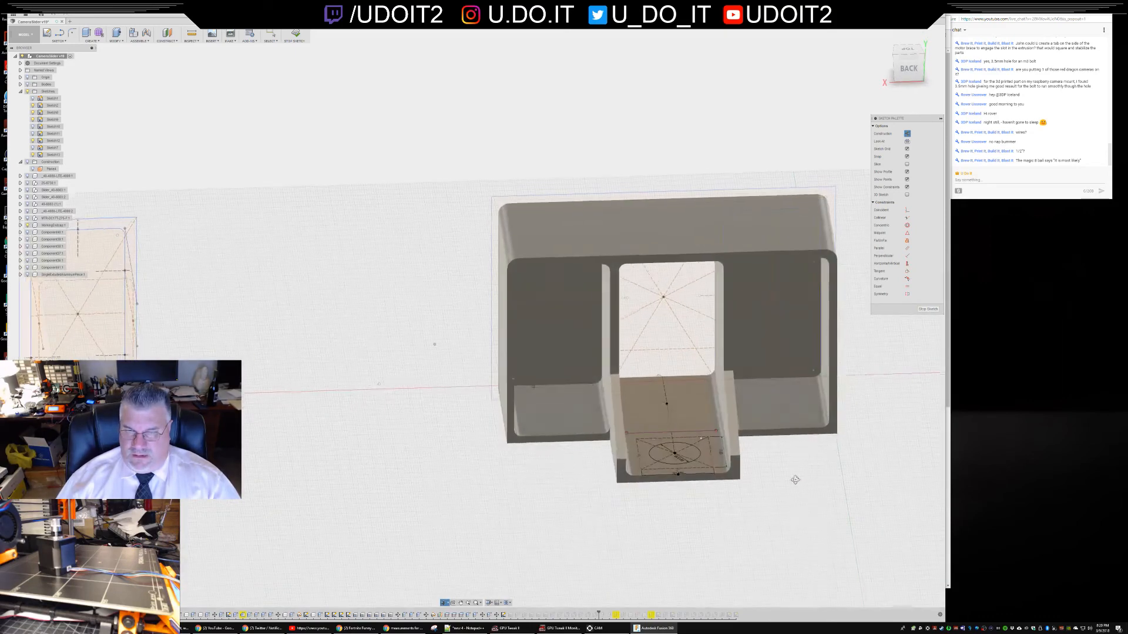
click(667, 405)
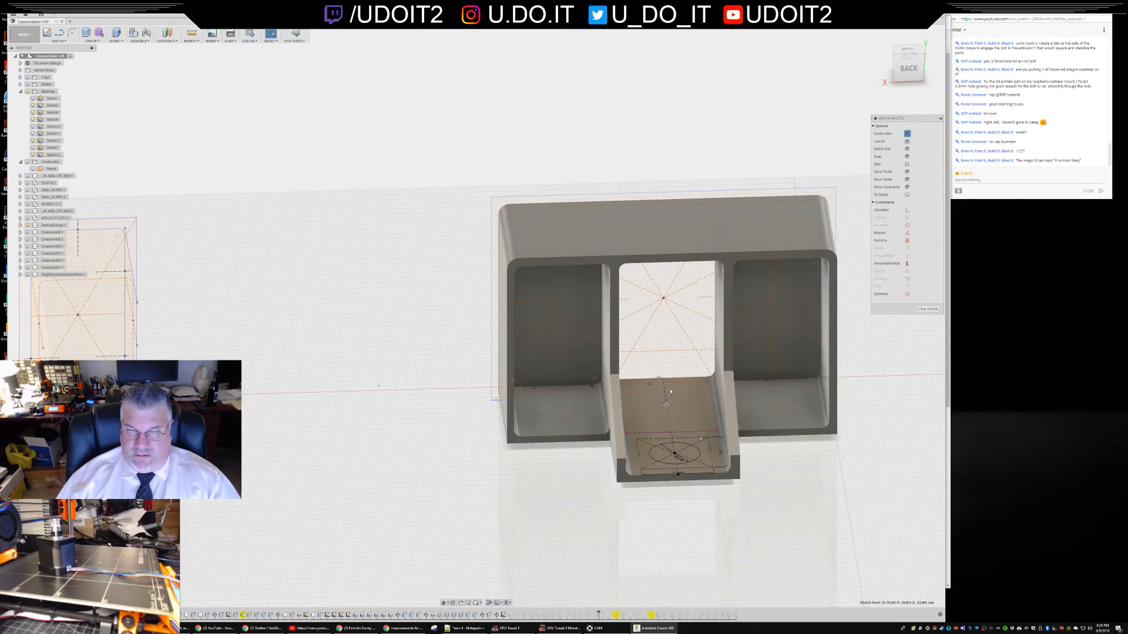
scroll(667, 412, down, 4)
scroll(667, 412, up, 6)
scroll(666, 413, up, 3)
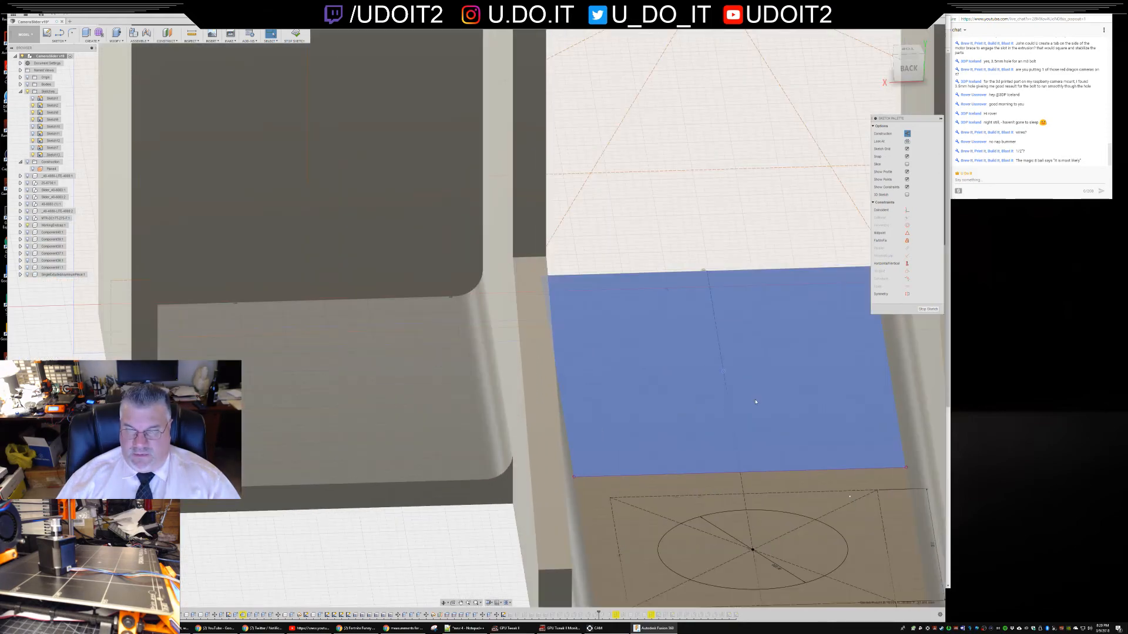
scroll(756, 403, up, 4)
shift+middle_drag(748, 406, 743, 405)
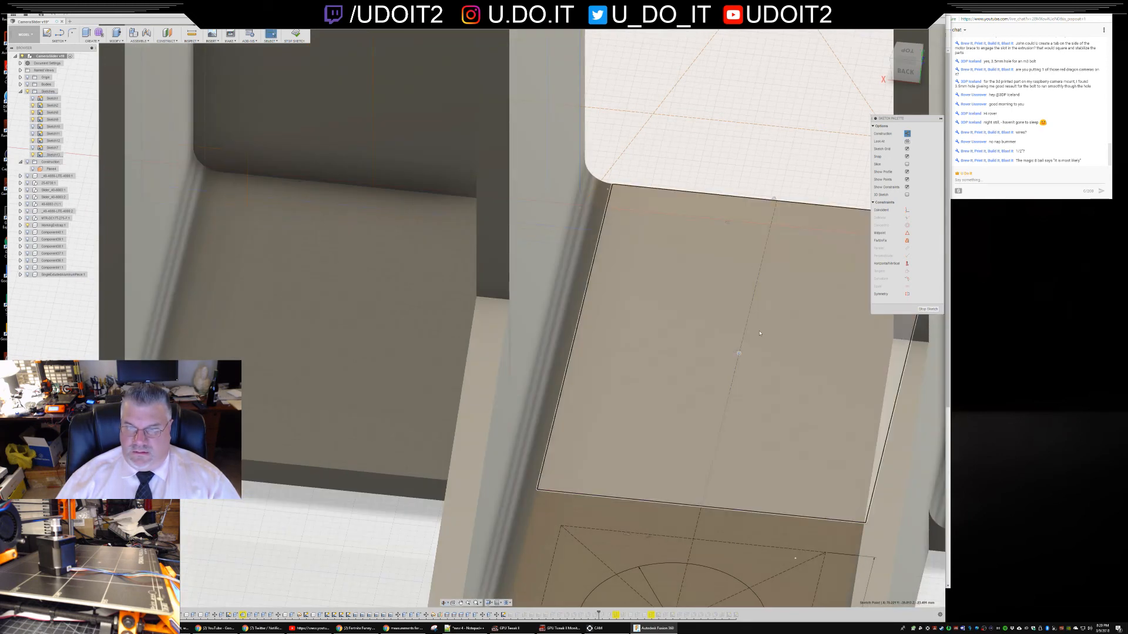
scroll(759, 333, down, 5)
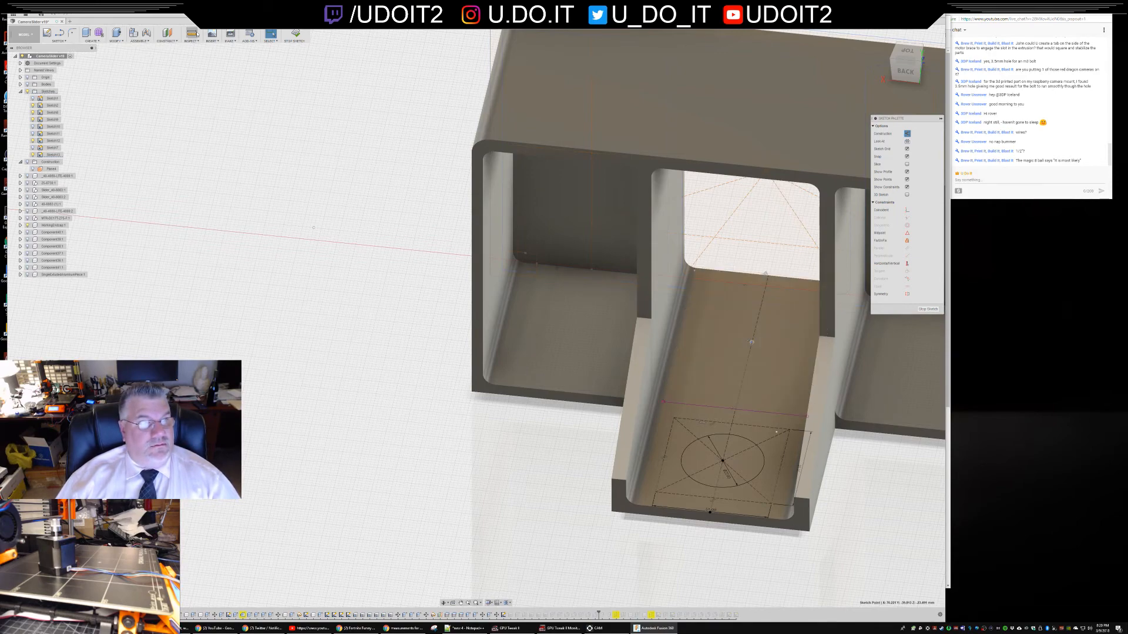
- Start a simple Hole feature at the construction line's midpoint on the central shelf
click(117, 42)
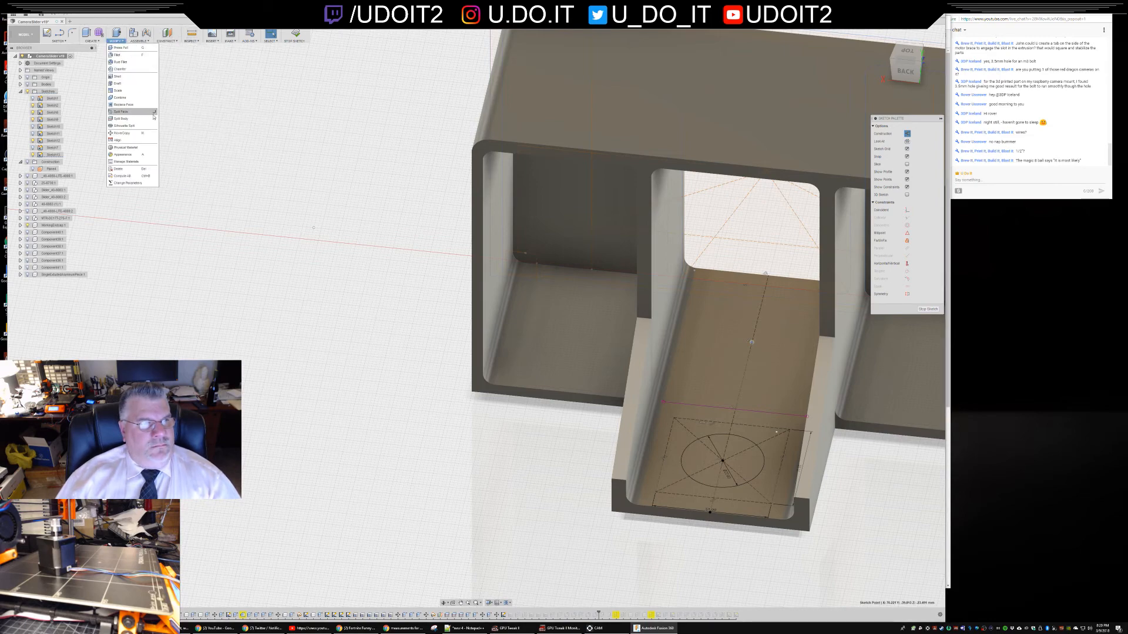
click(116, 41)
click(120, 43)
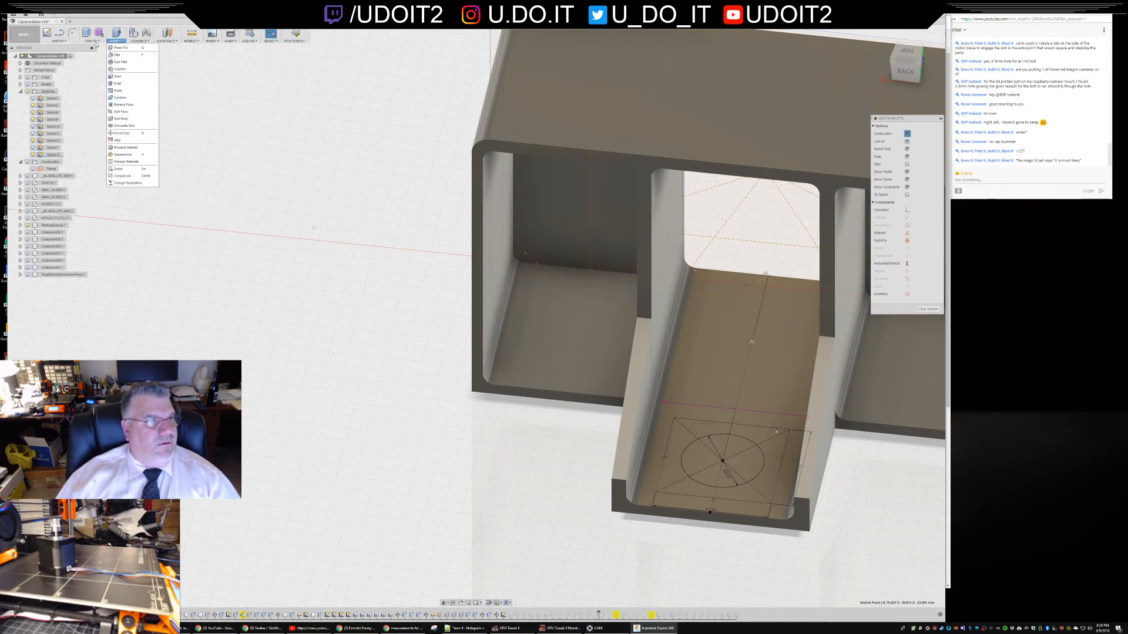
click(91, 41)
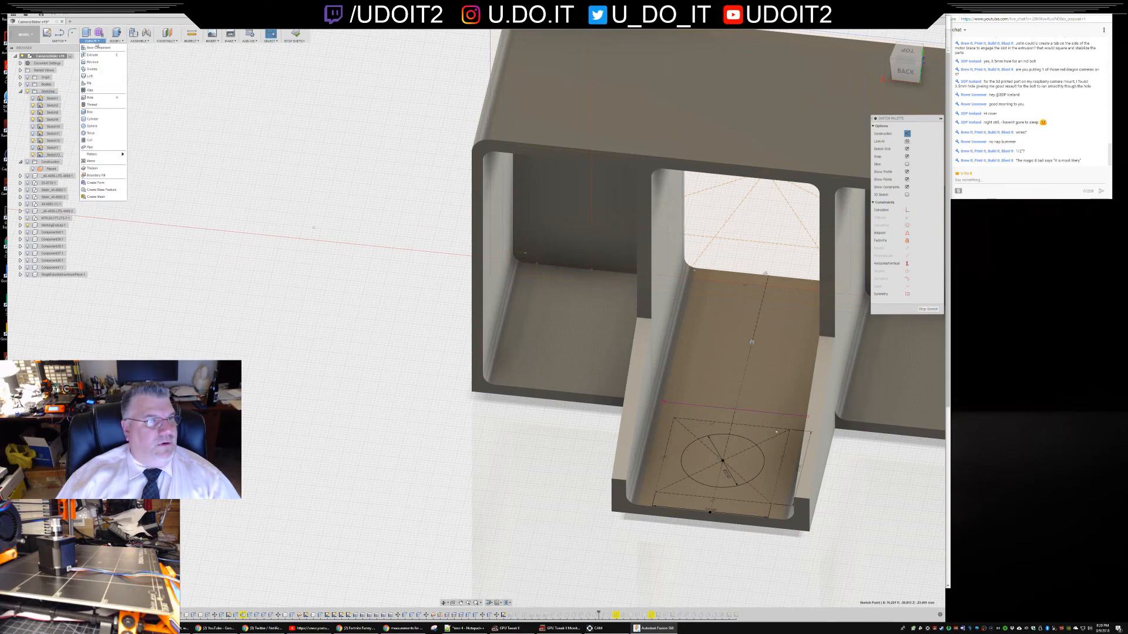
click(92, 98)
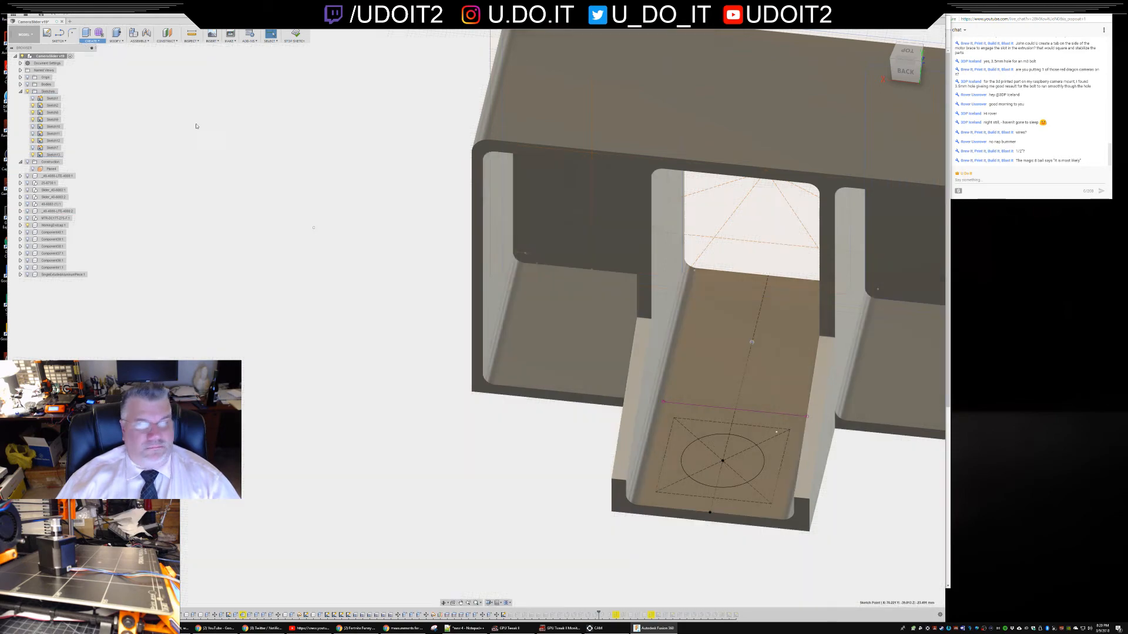
click(752, 342)
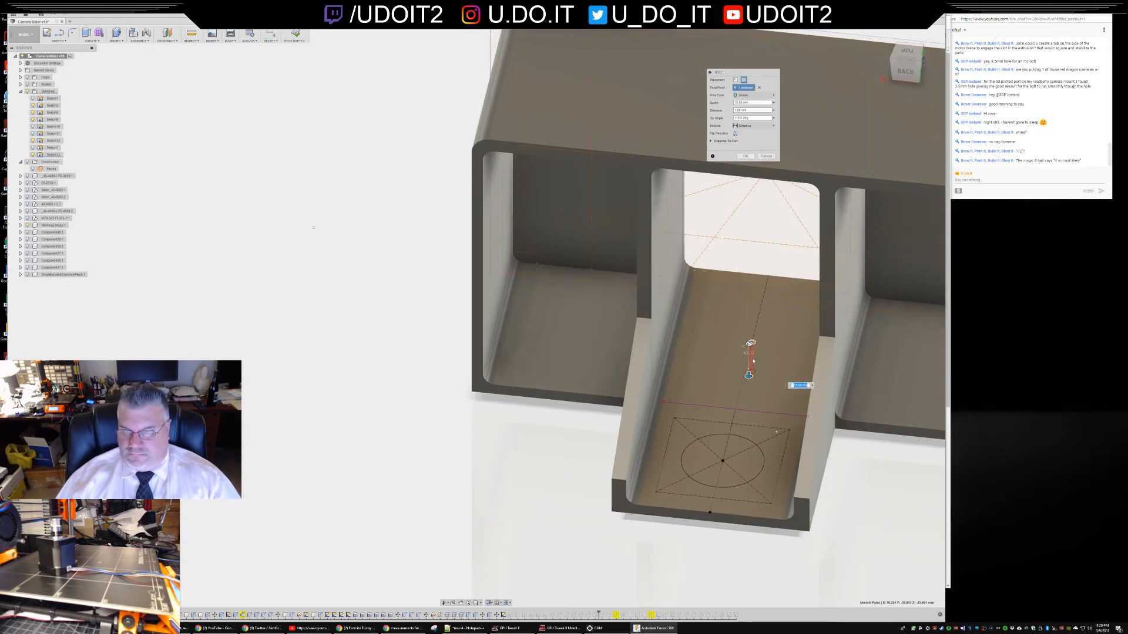
- Enlarge the hole's diameter, extend its depth through the central shelf, and create it
click(743, 112)
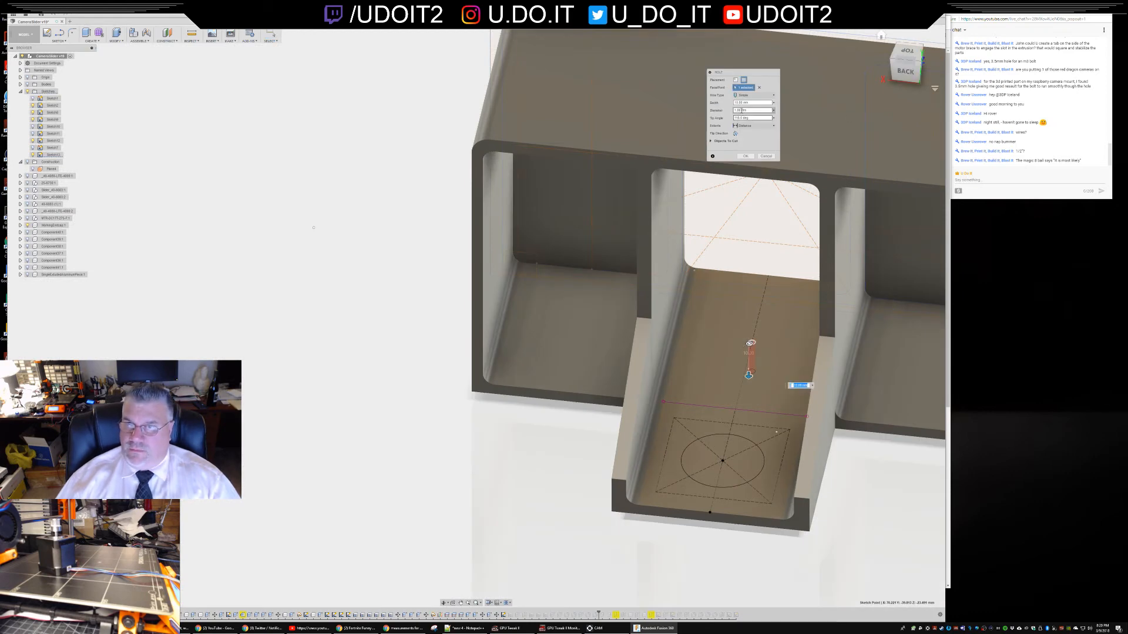
double_click(739, 111)
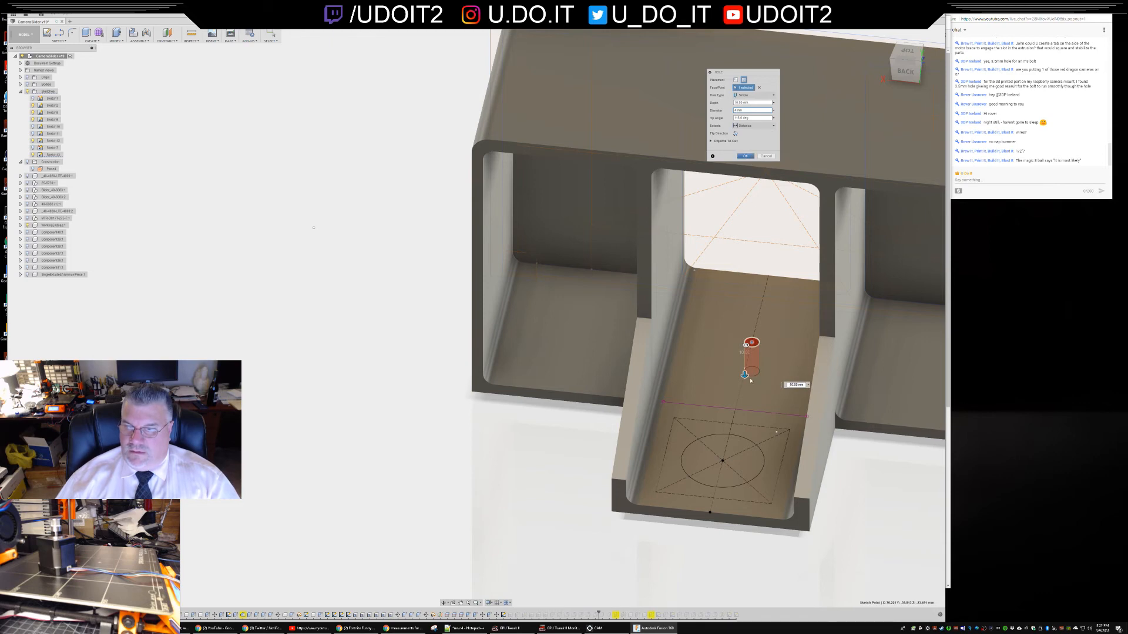
drag(744, 375, 744, 401)
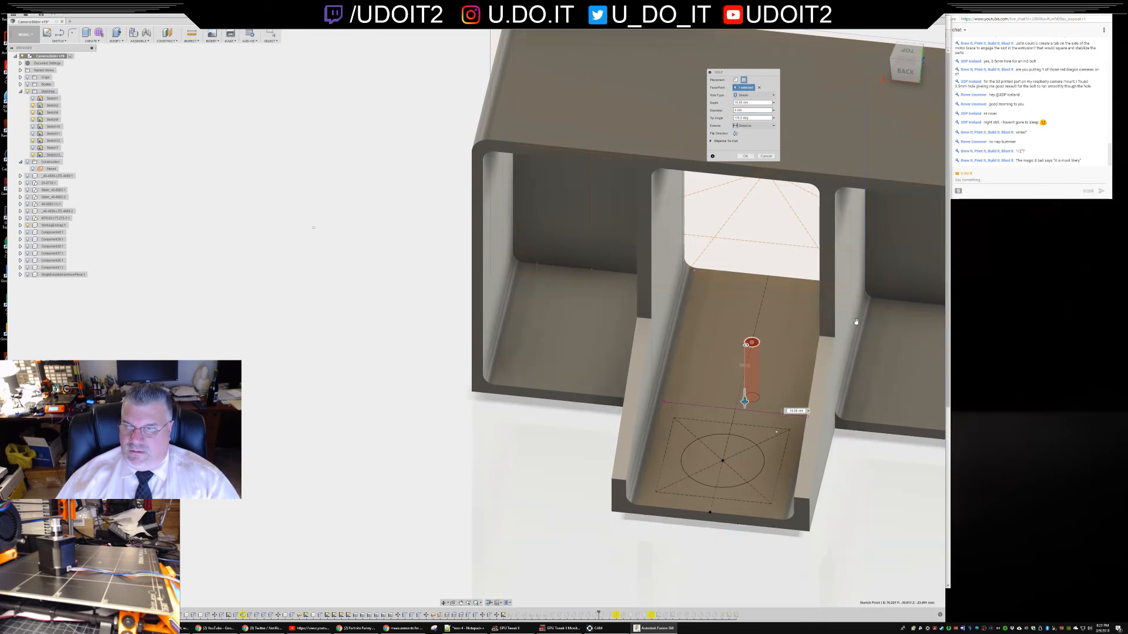
key(Return)
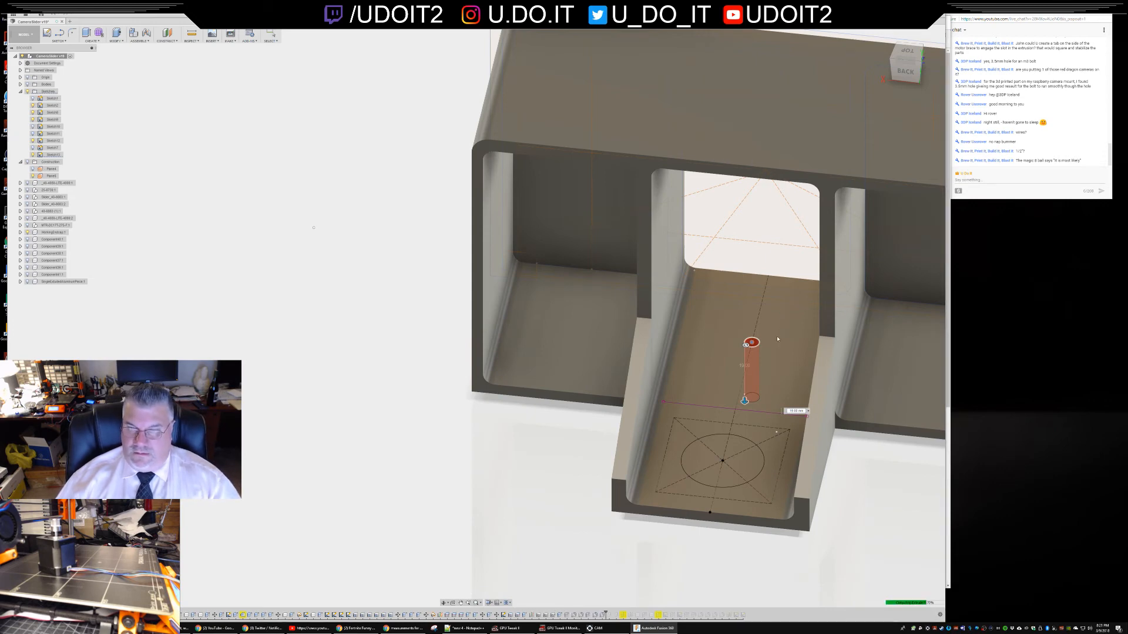
mouse_move(767, 352)
shift+middle_down()
mouse_move(907, 484)
mouse_move(901, 462)
mouse_move(872, 468)
mouse_move(887, 474)
shift+middle_up()
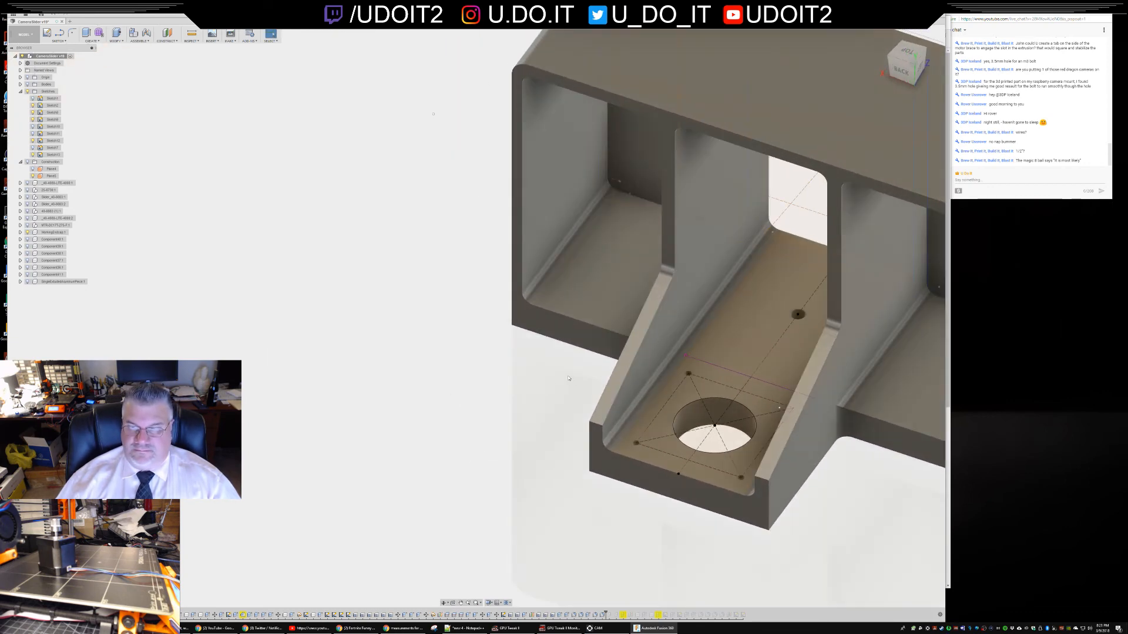
- Open the front profile sketch that contains the surrounding rectangle and the three bay outlines for editing
scroll(568, 379, down, 5)
mouse_move(755, 456)
middle_down()
mouse_move(899, 451)
mouse_move(758, 431)
mouse_move(850, 440)
mouse_move(835, 440)
mouse_move(832, 416)
middle_up()
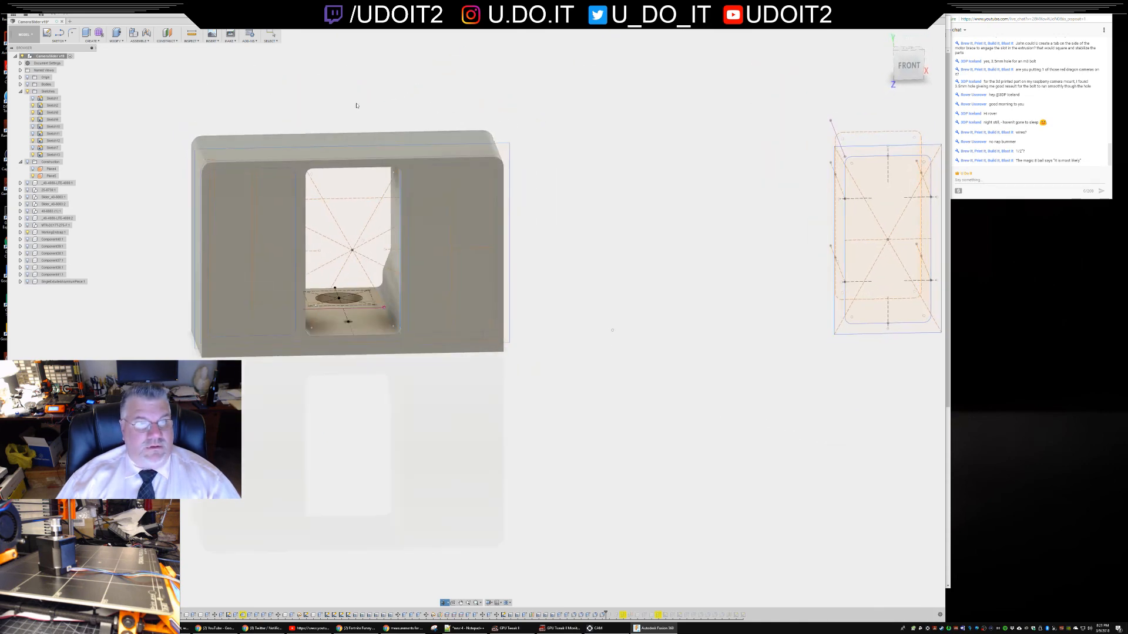
click(341, 148)
right_click(340, 149)
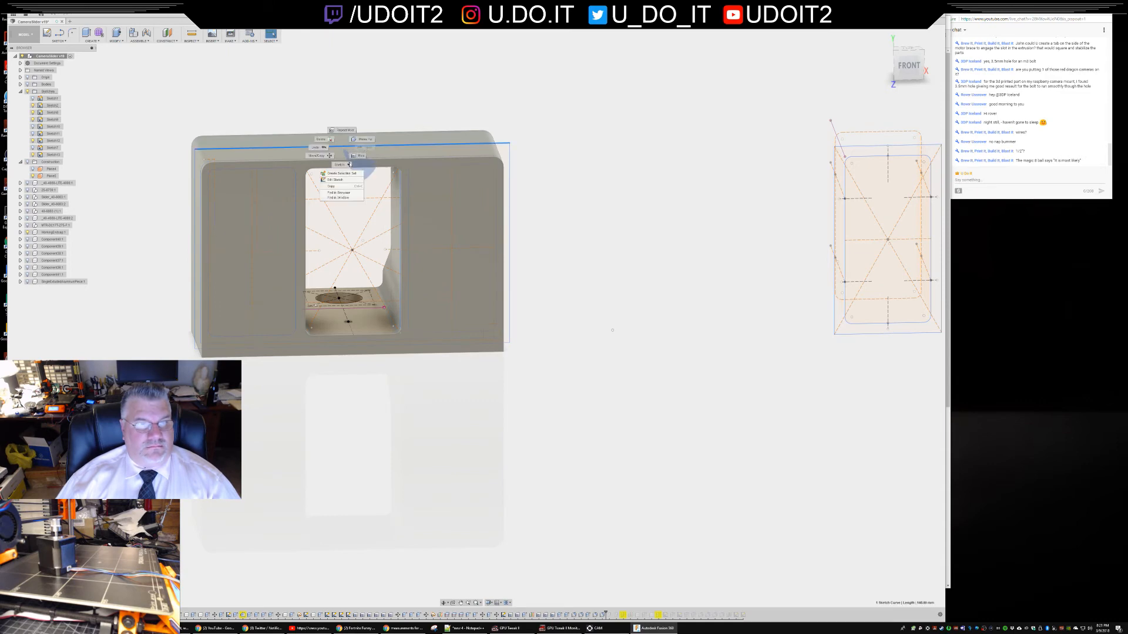
click(335, 179)
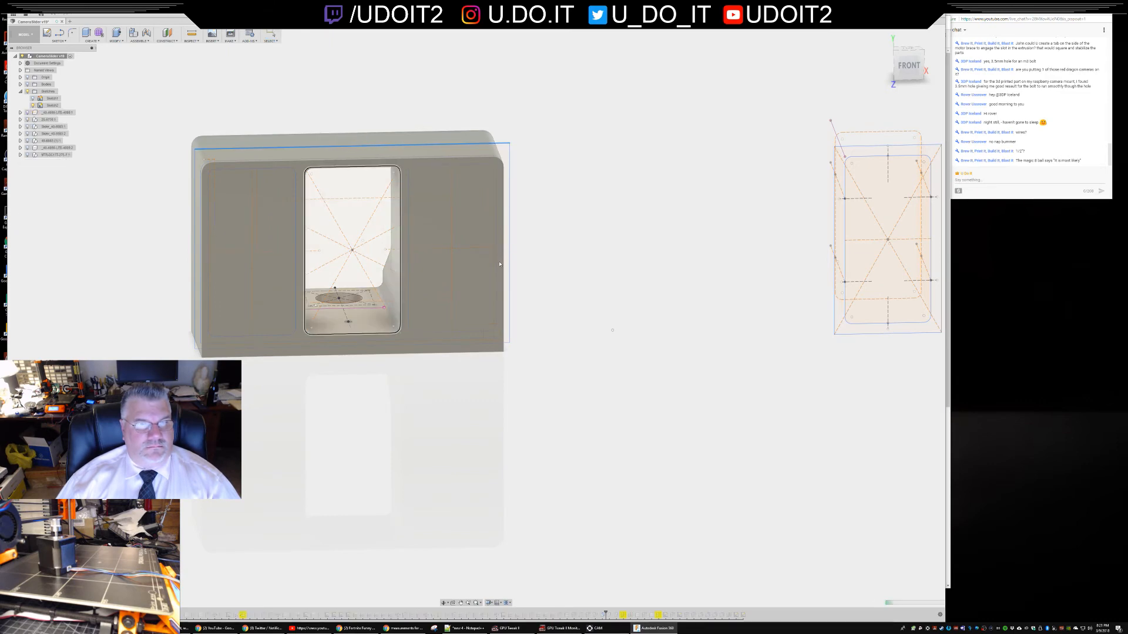
scroll(547, 292, down, 1)
scroll(546, 297, up, 3)
scroll(546, 296, up, 2)
middle_drag(639, 299, 888, 358)
key(Escape)
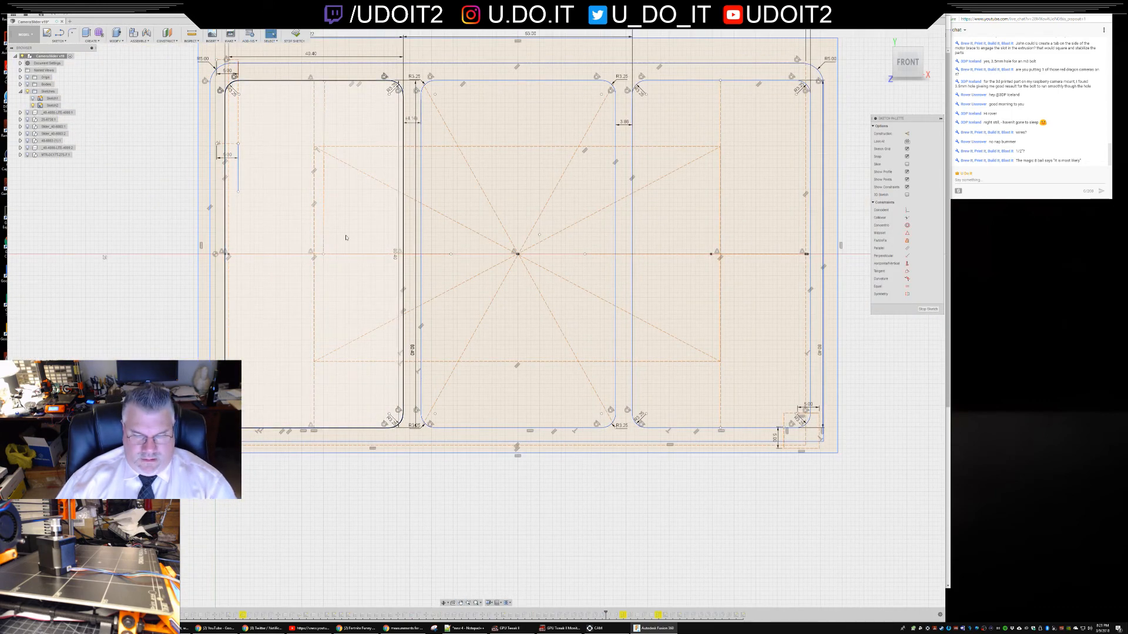
- Measure the surrounding rectangle's left side and the straight right side of the outer profile outline
key(i)
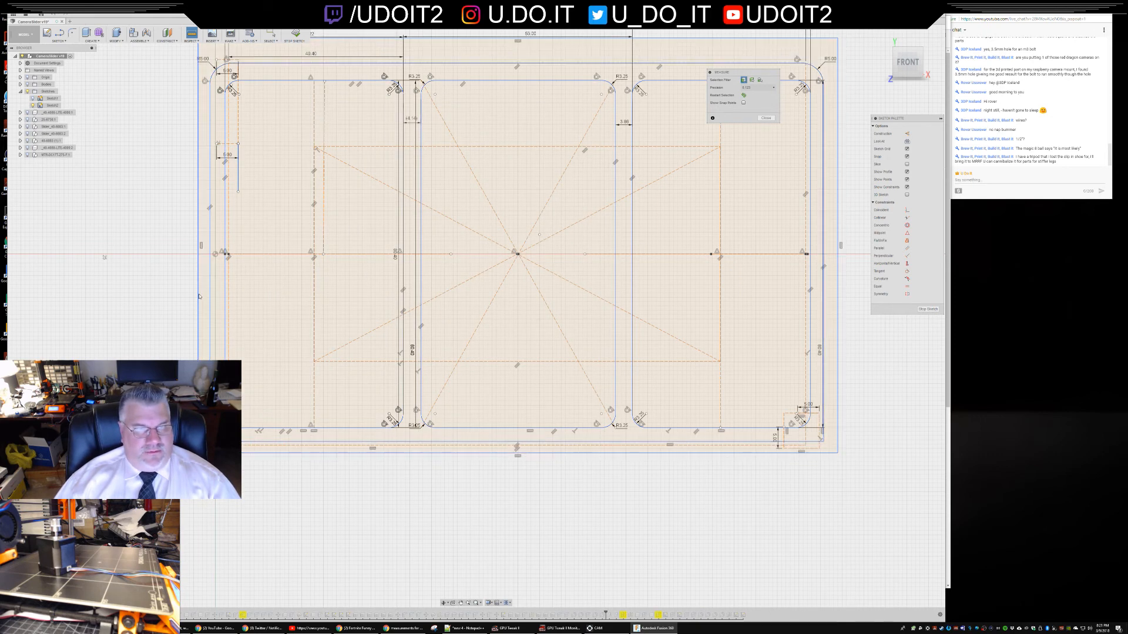
click(515, 254)
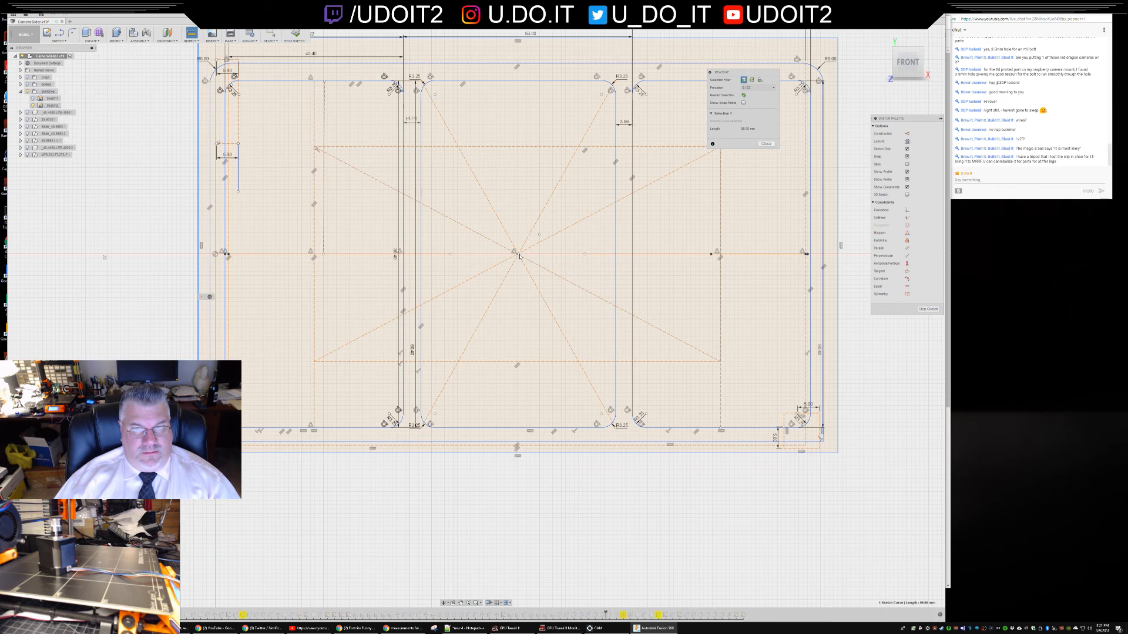
key(Escape)
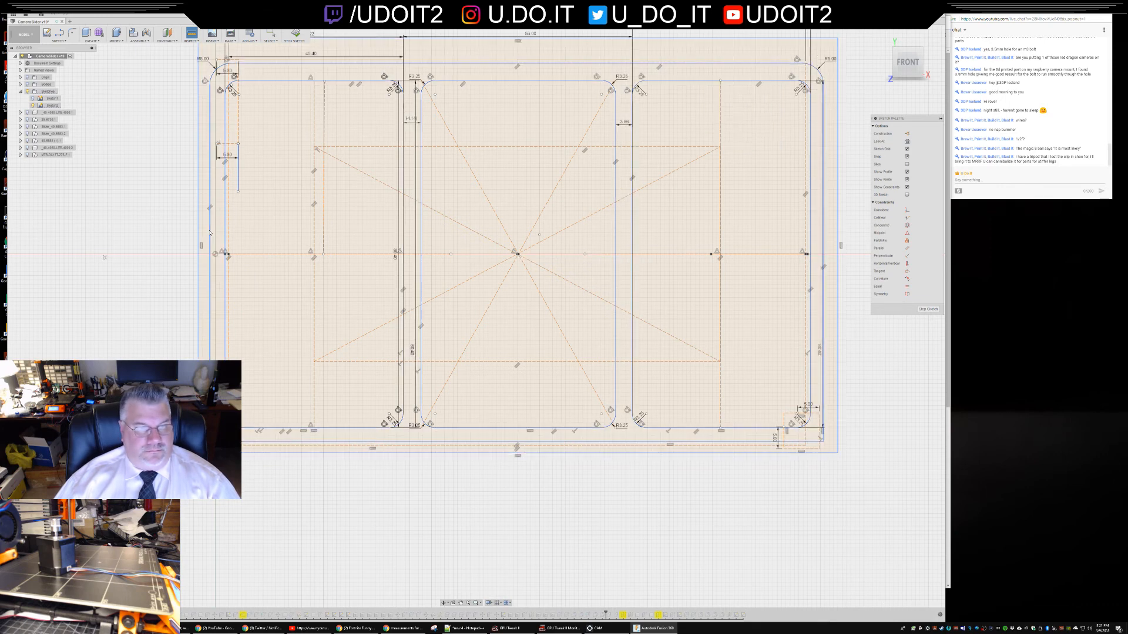
key(i)
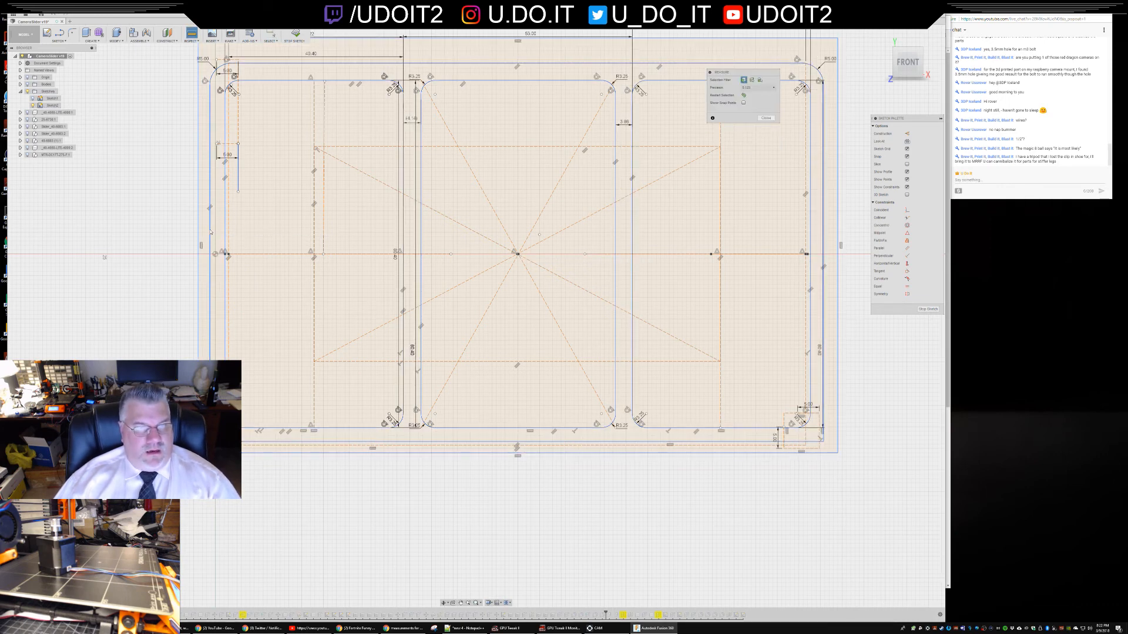
click(825, 244)
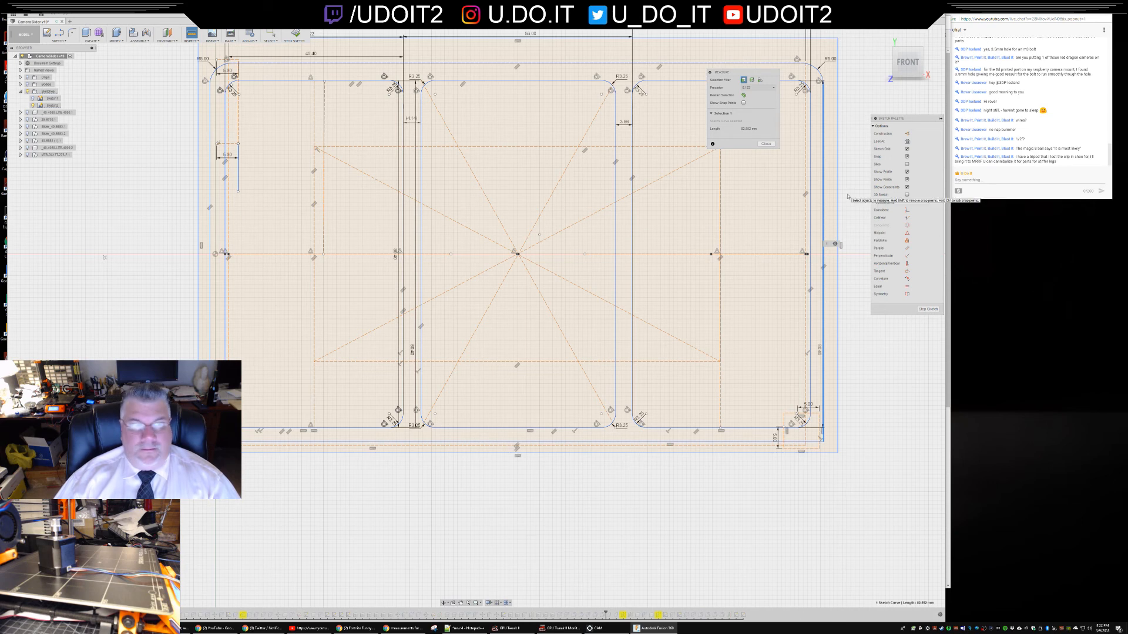
key(Escape)
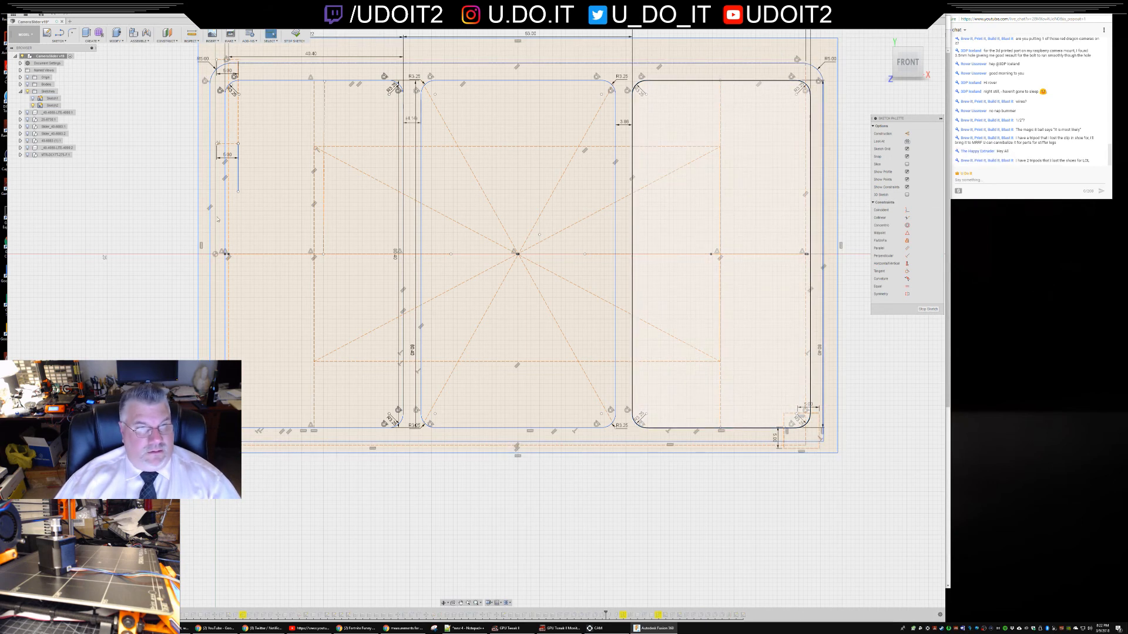
- Measure the overall width between the outer profile outline's left and right sides
key(i)
click(210, 224)
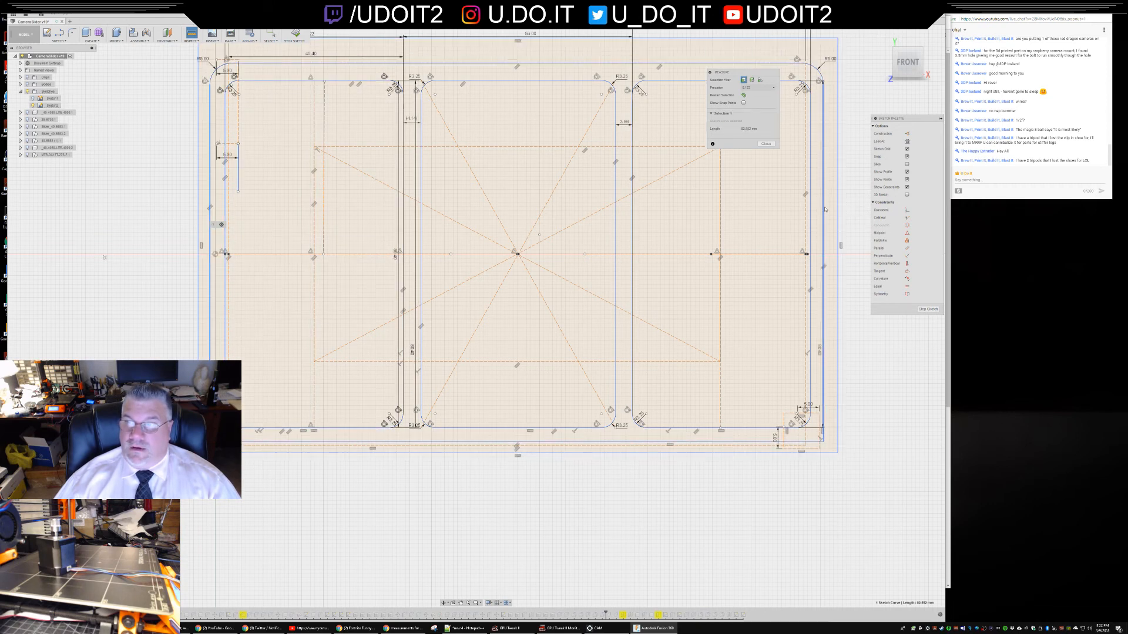
click(825, 210)
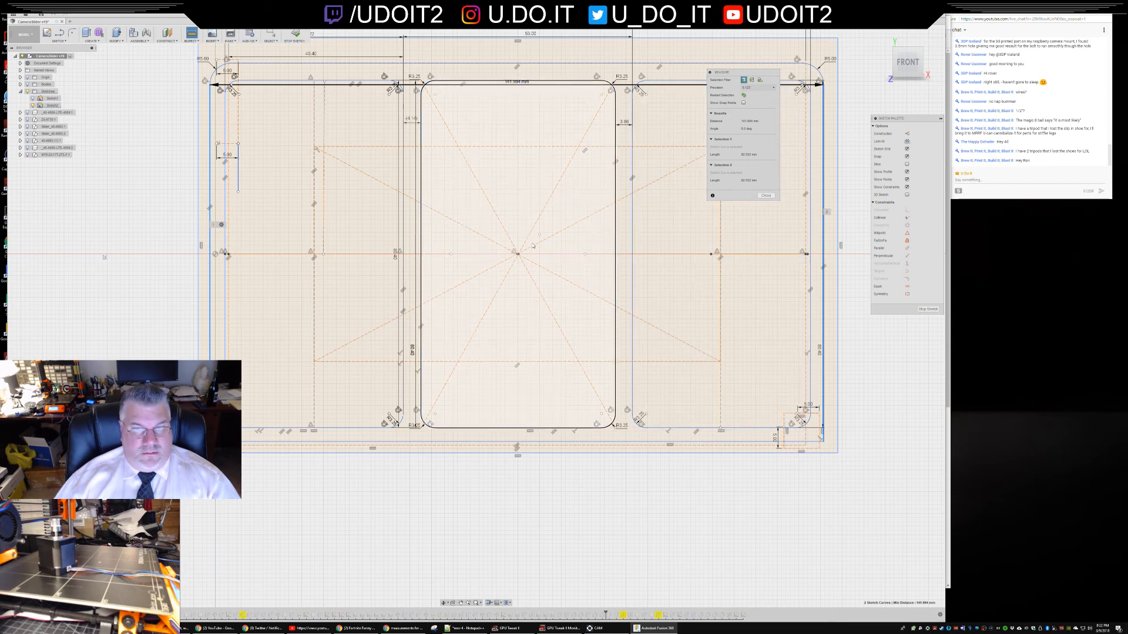
key(Escape)
- Measure from the sketch's centre point to the right bay's outer side, and from there to the outer profile's right side
key(i)
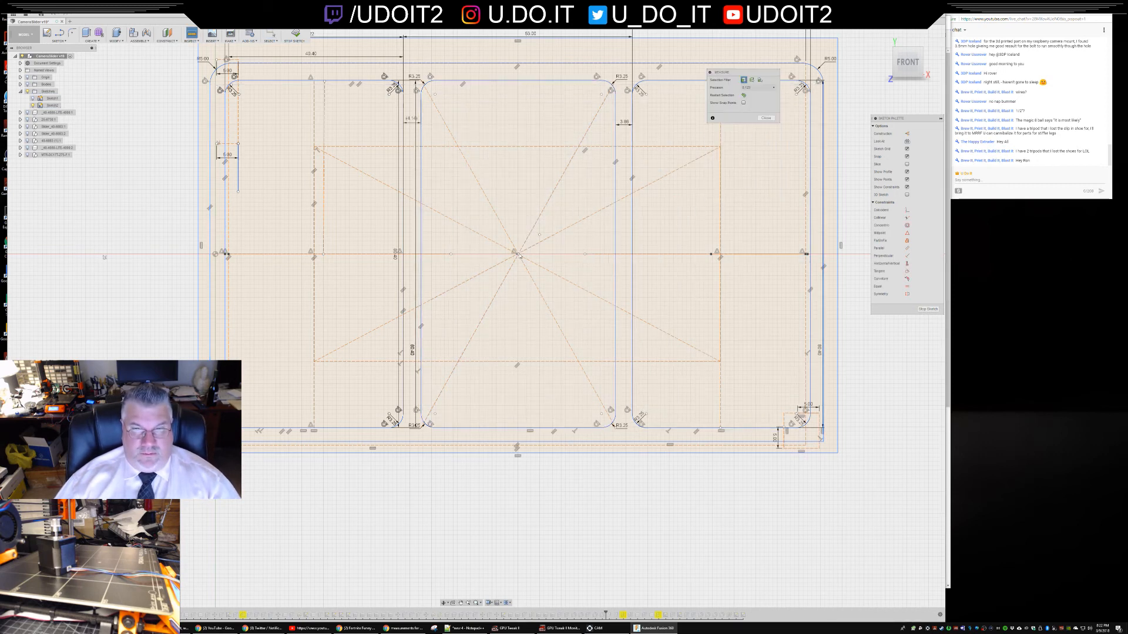
click(517, 255)
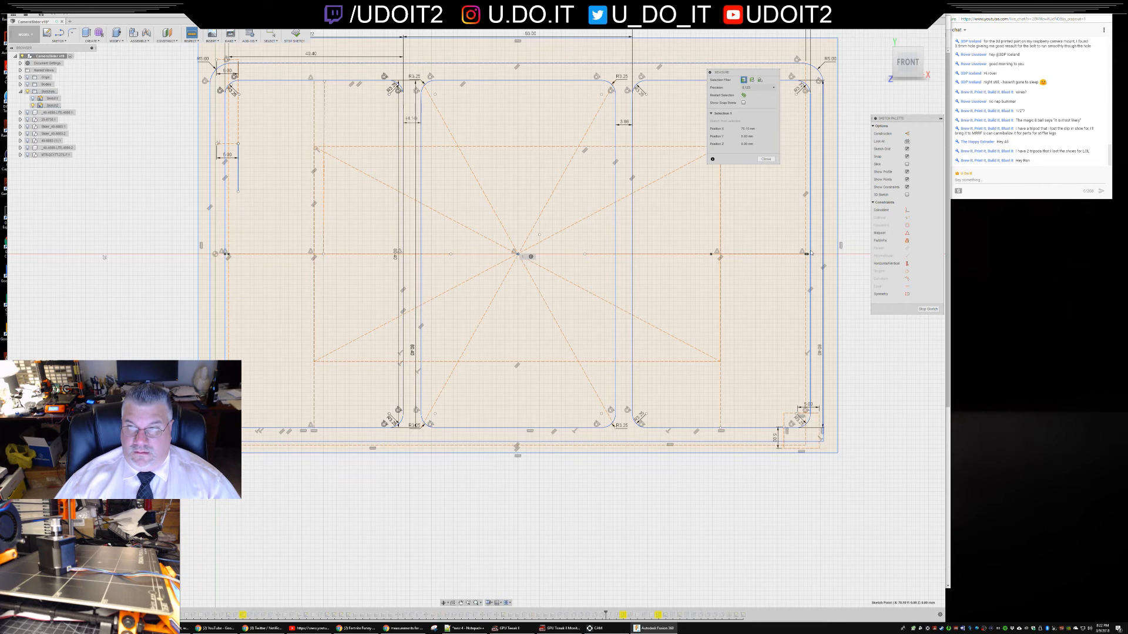
click(811, 254)
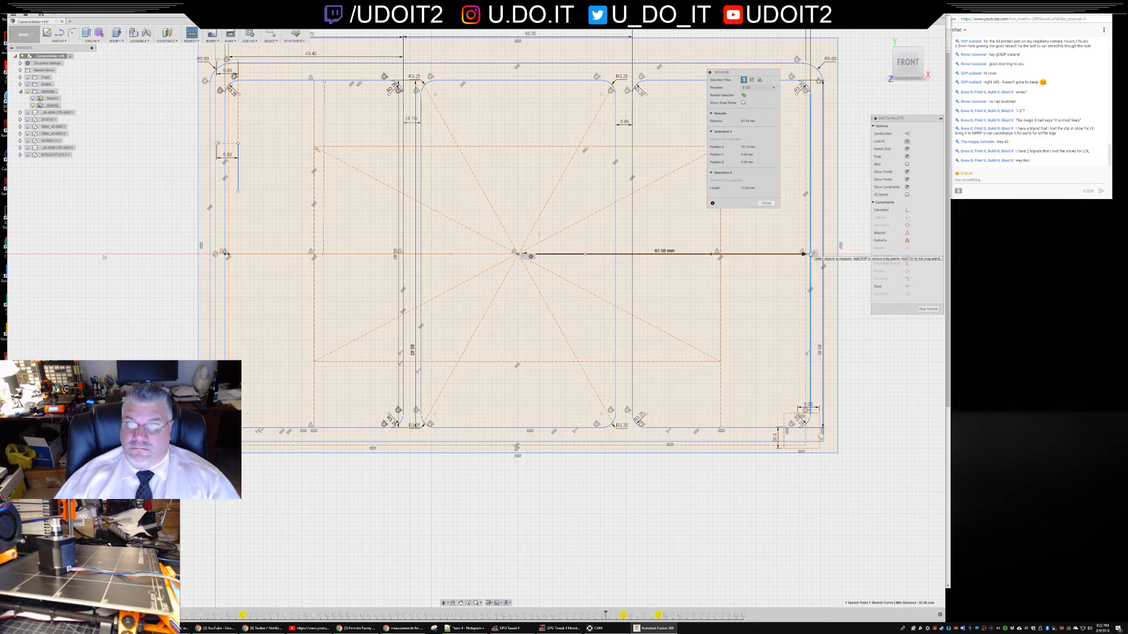
key(Escape)
key(i)
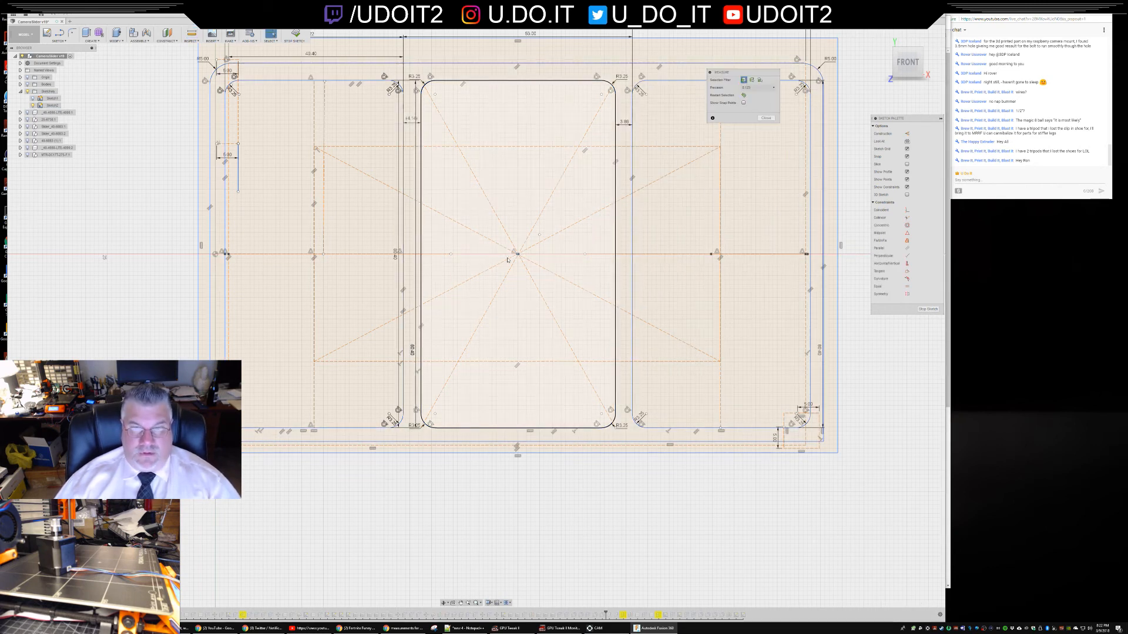
click(808, 253)
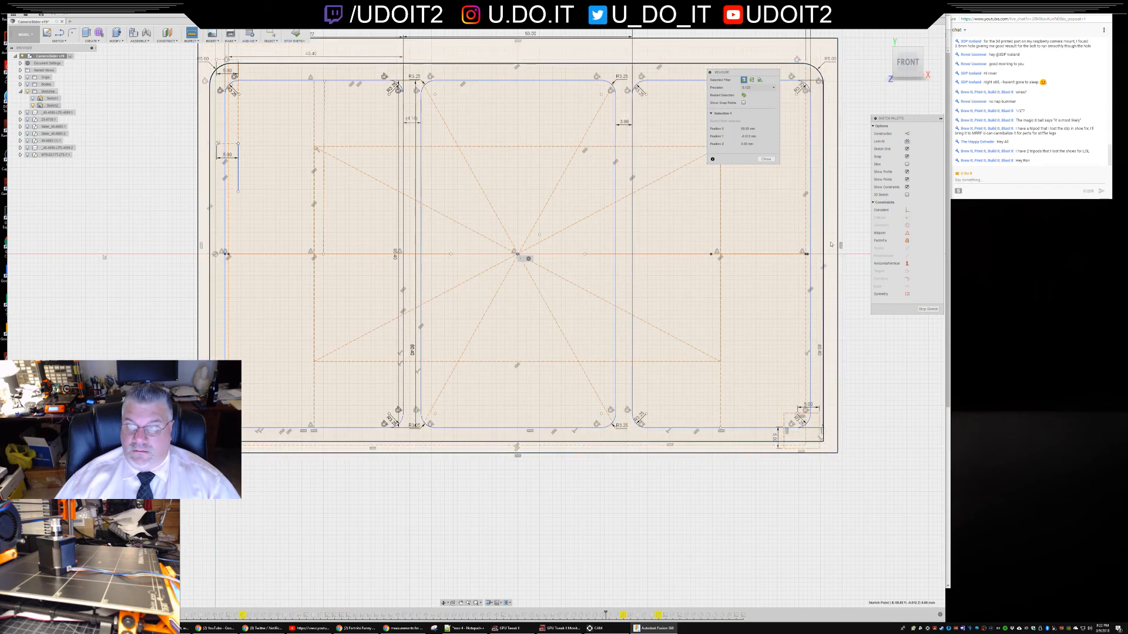
click(824, 247)
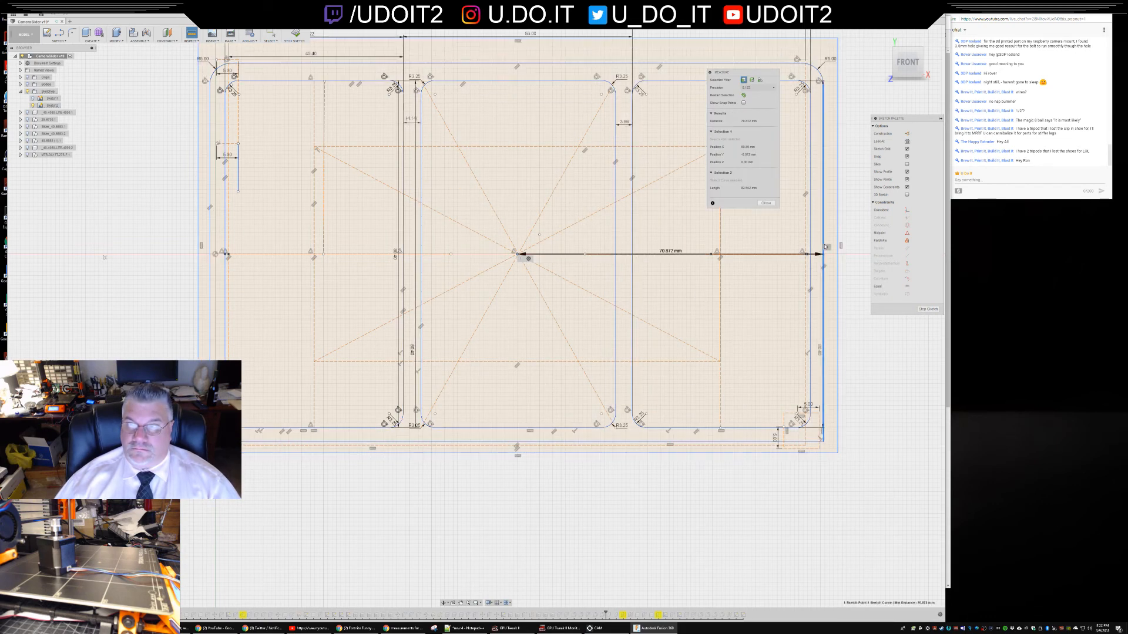
key(Escape)
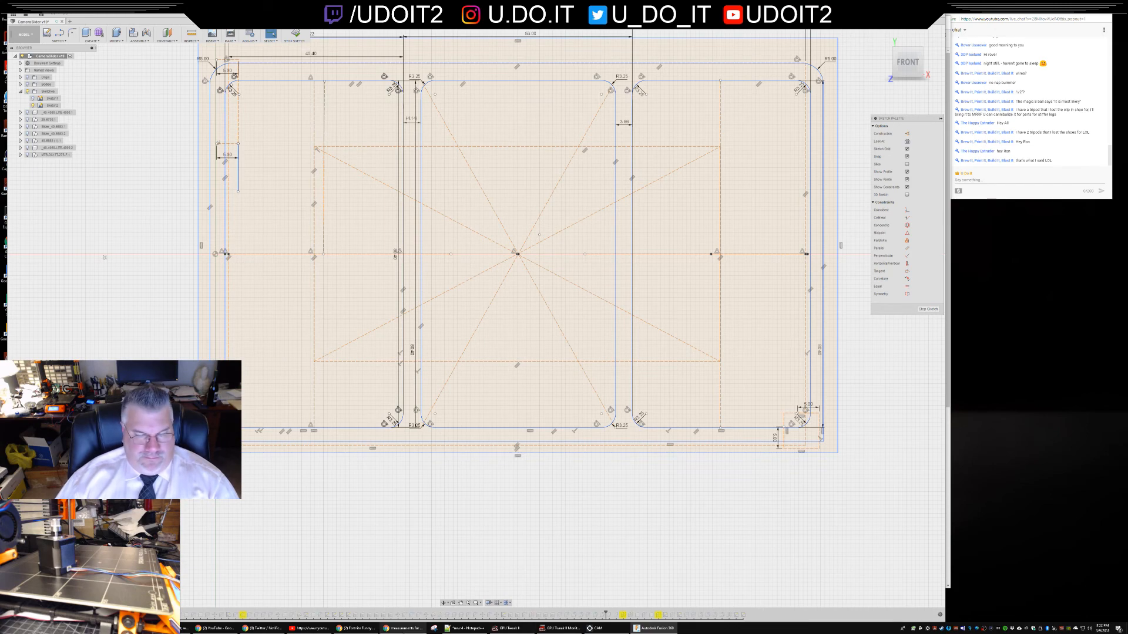
- Switch to the browser and bring up the Instagram post showing the camera slider in progress
click(403, 628)
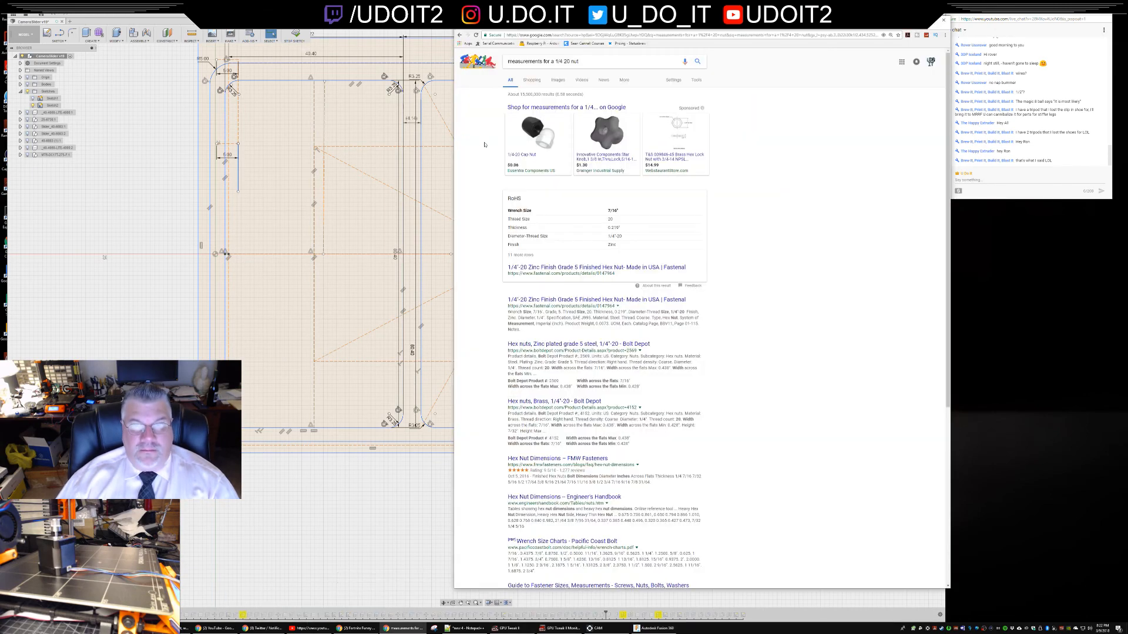
key(alt+Left)
key(alt+Left)
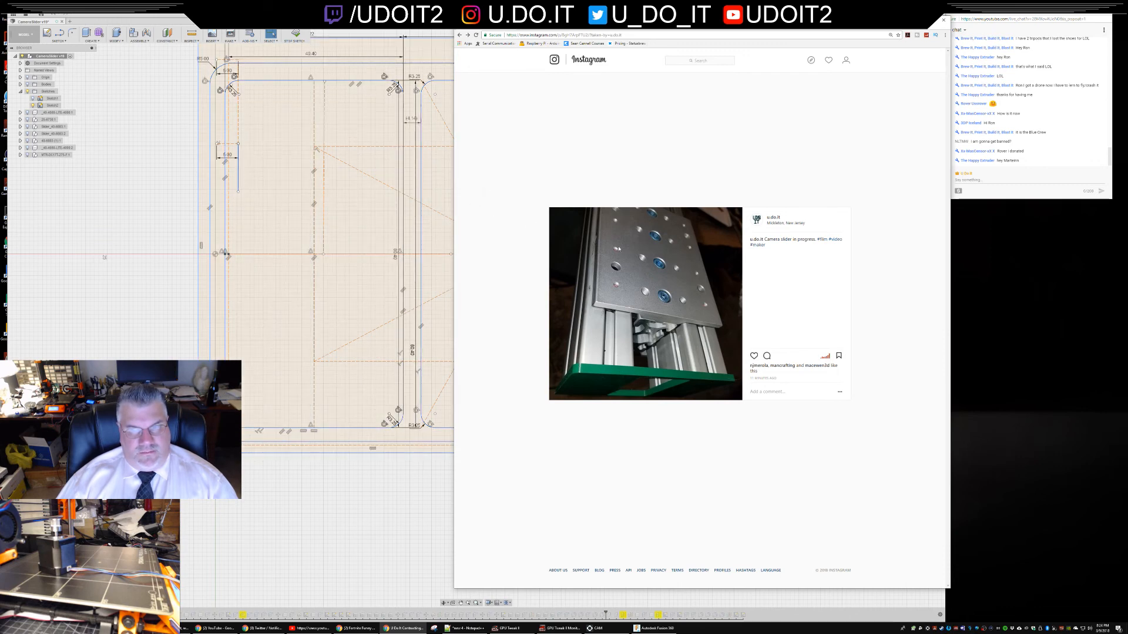
- Return to Fusion 360, finish editing the front profile sketch, and view the mount from the back
scroll(404, 286, down, 2)
scroll(404, 286, down, 2)
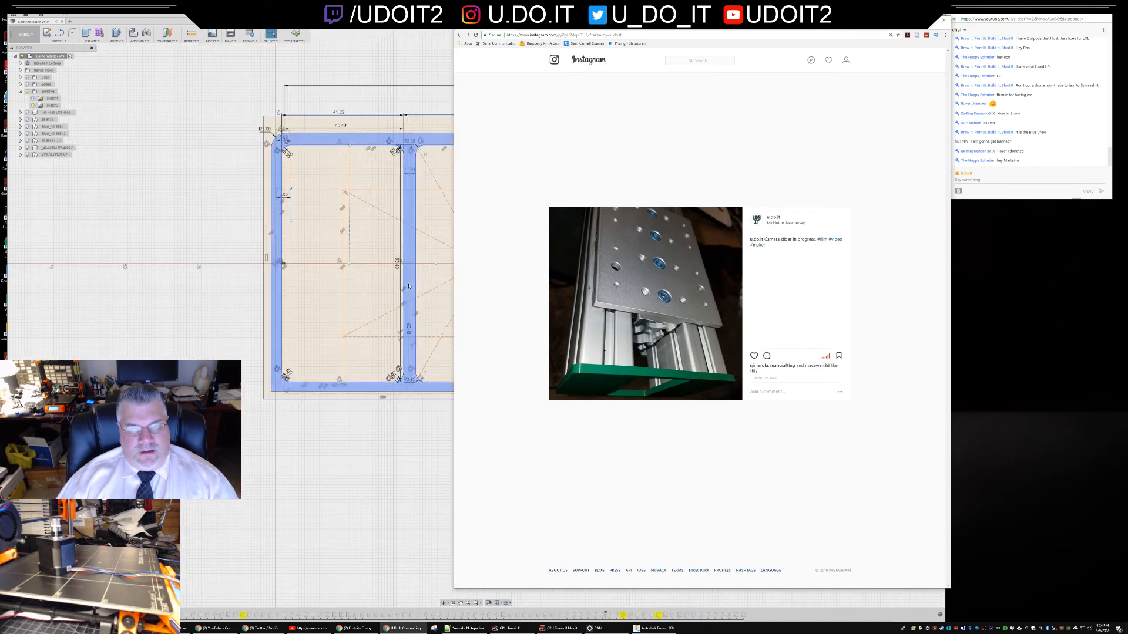
click(296, 34)
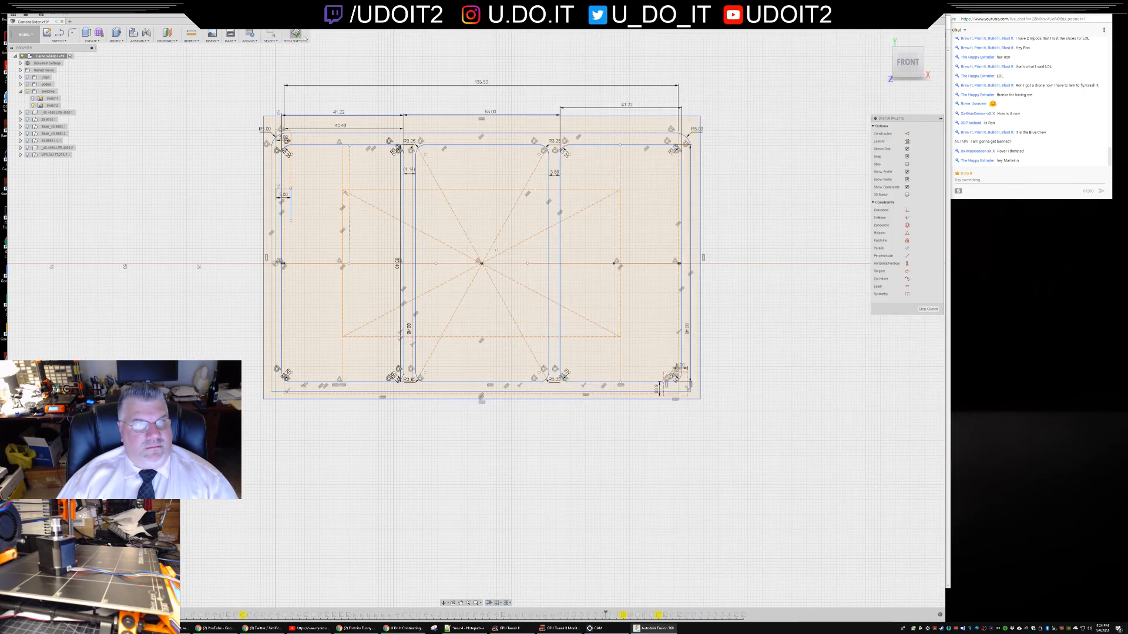
shift+middle_drag(777, 394, 511, 398)
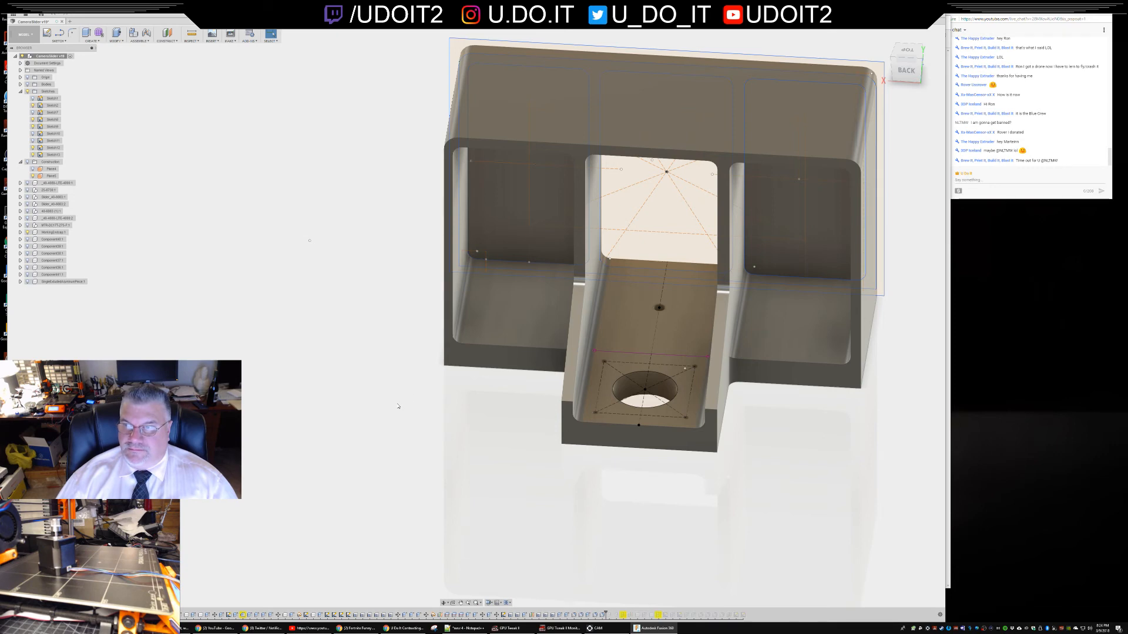
- Try to extrude the flat outer side face of the mount outward as a join
shift+middle_drag(395, 273, 411, 234)
click(410, 234)
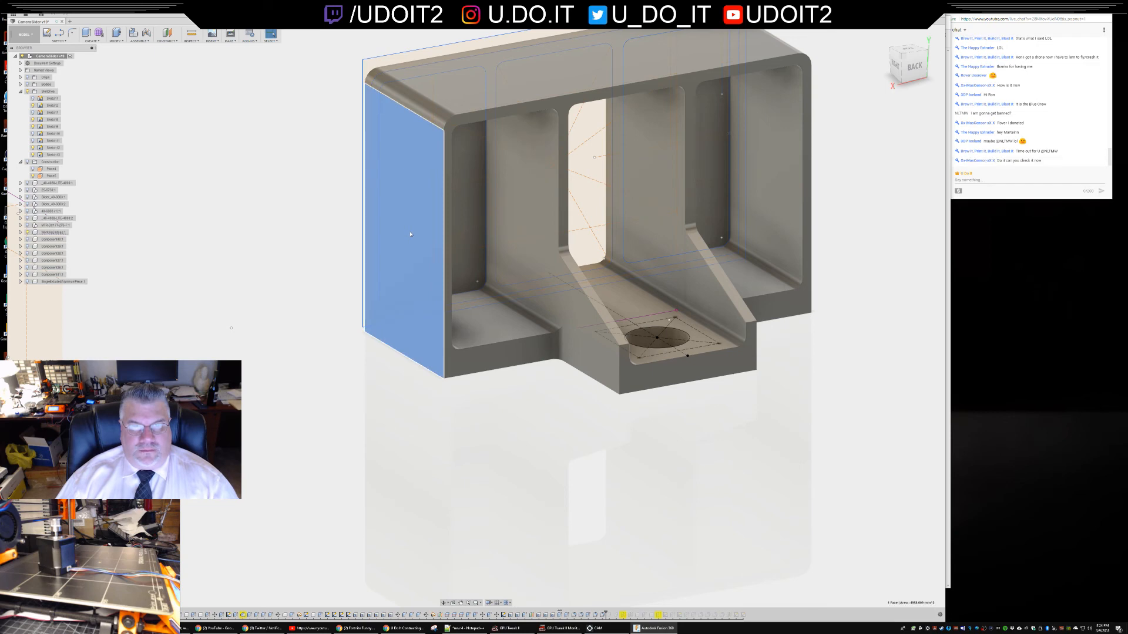
right_click(411, 234)
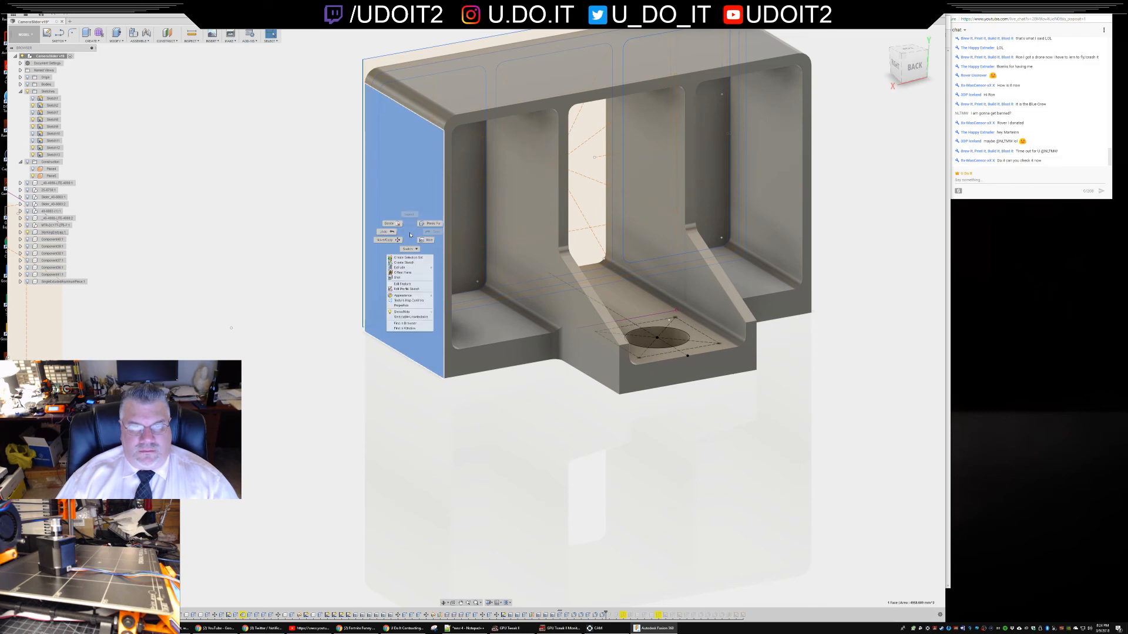
click(400, 268)
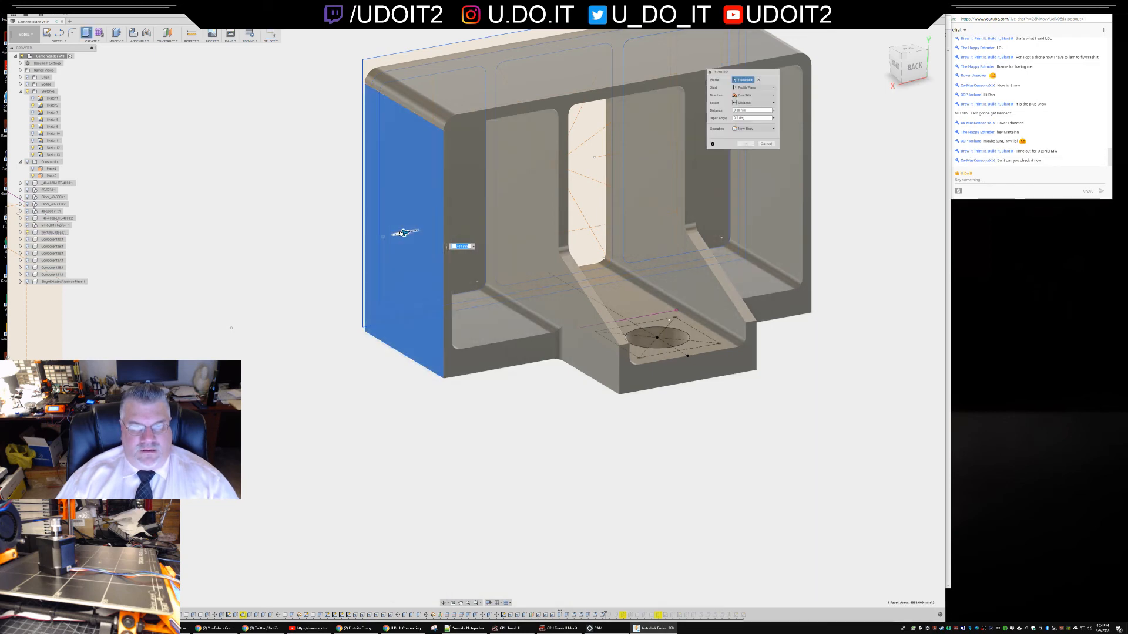
drag(375, 235, 363, 239)
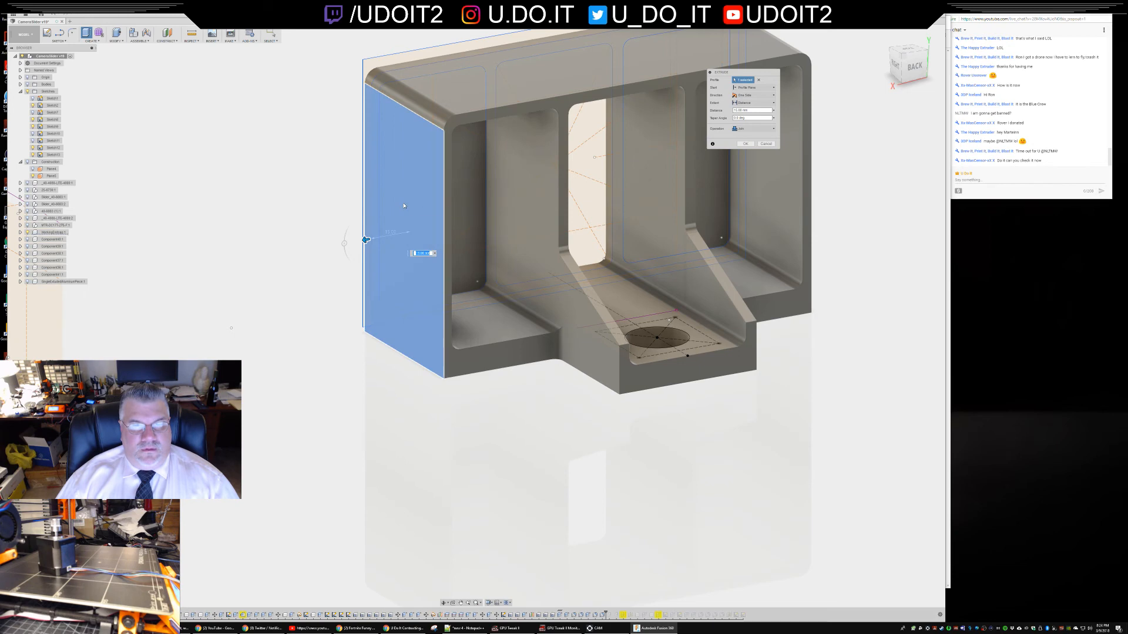
key(Return)
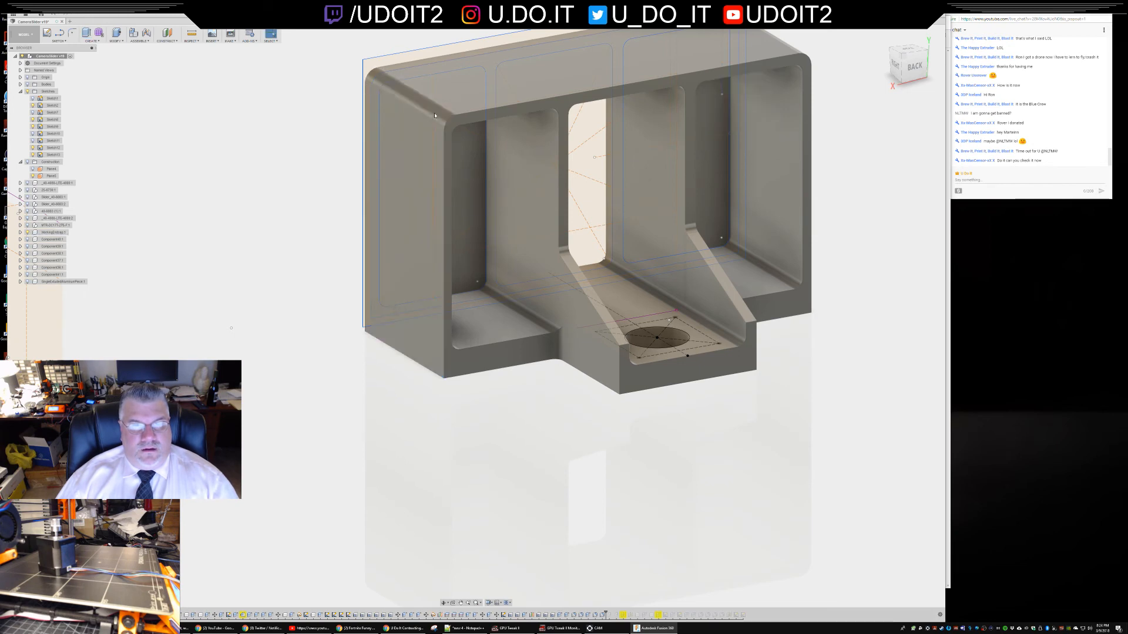
- Reopen the front profile sketch for editing through its surrounding rectangle outline
right_click(438, 114)
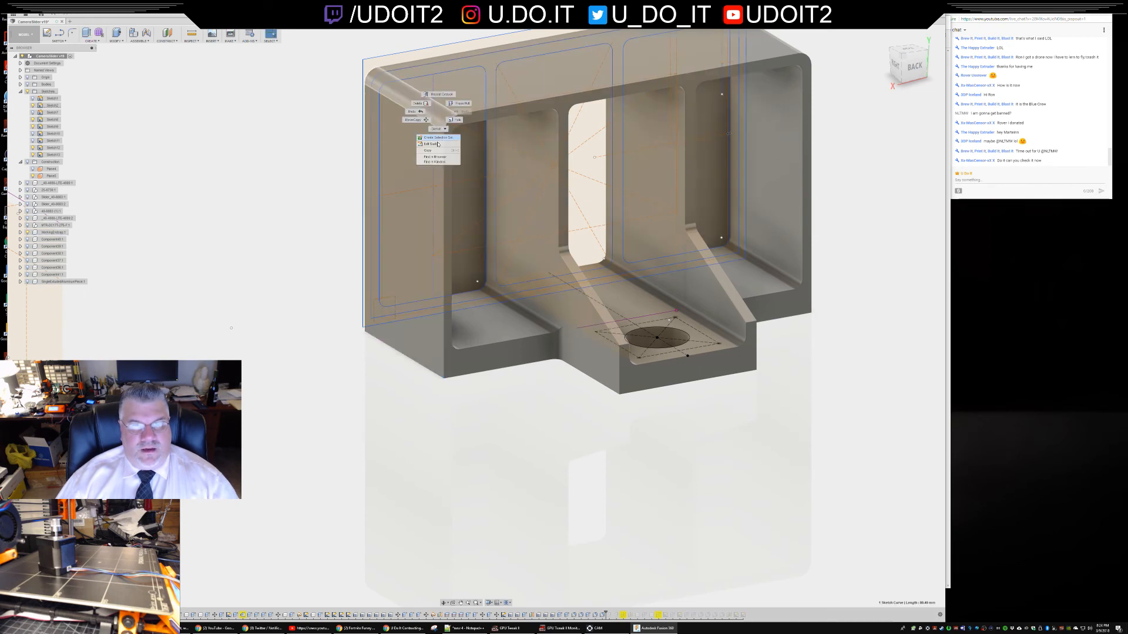
key(e)
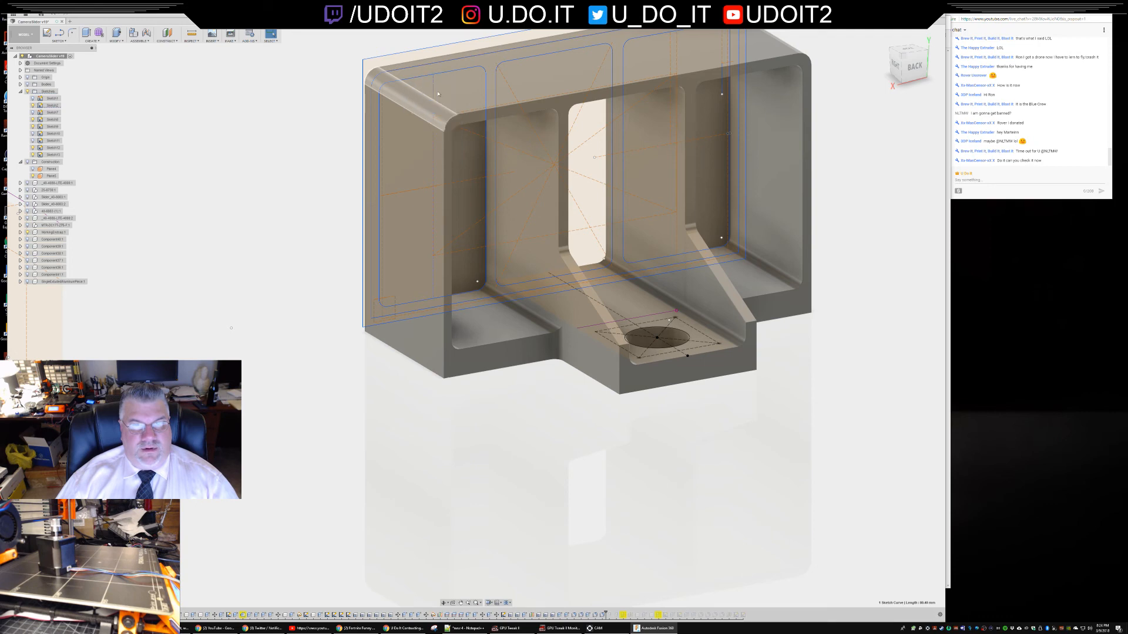
key(Escape)
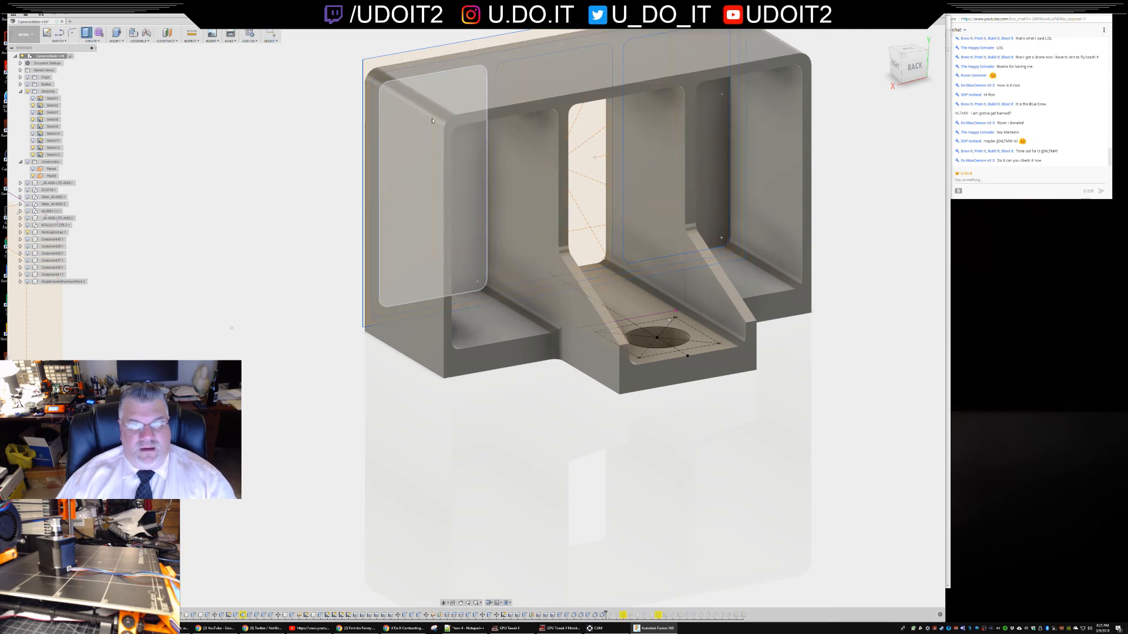
mouse_move(324, 320)
shift+middle_down()
mouse_move(439, 336)
mouse_move(416, 328)
mouse_move(499, 289)
shift+middle_up()
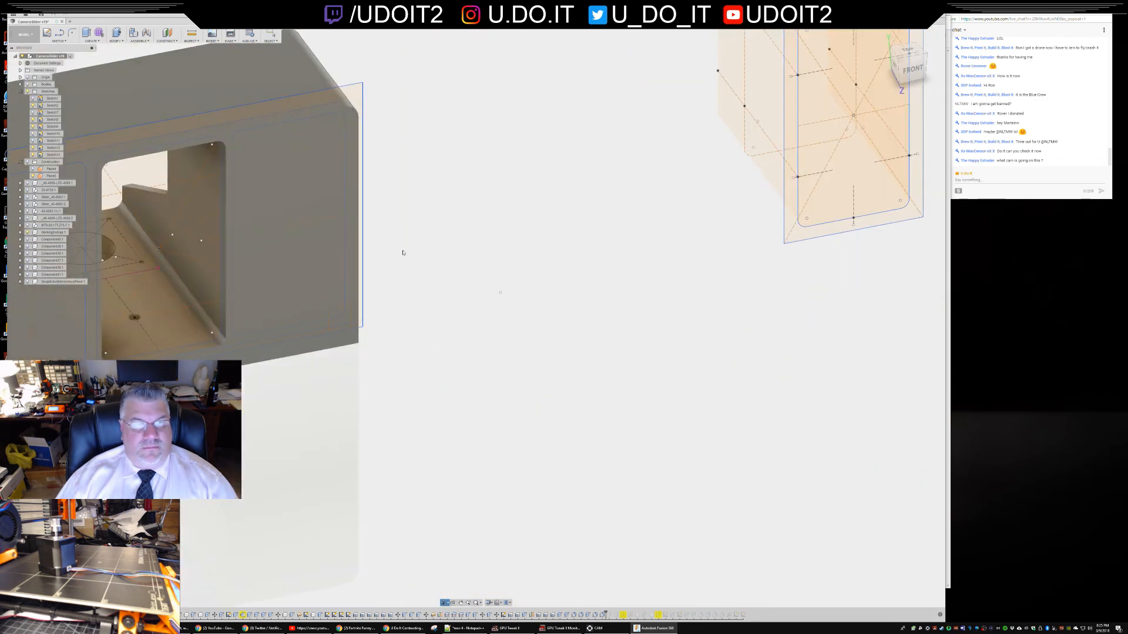
click(343, 89)
right_click(344, 97)
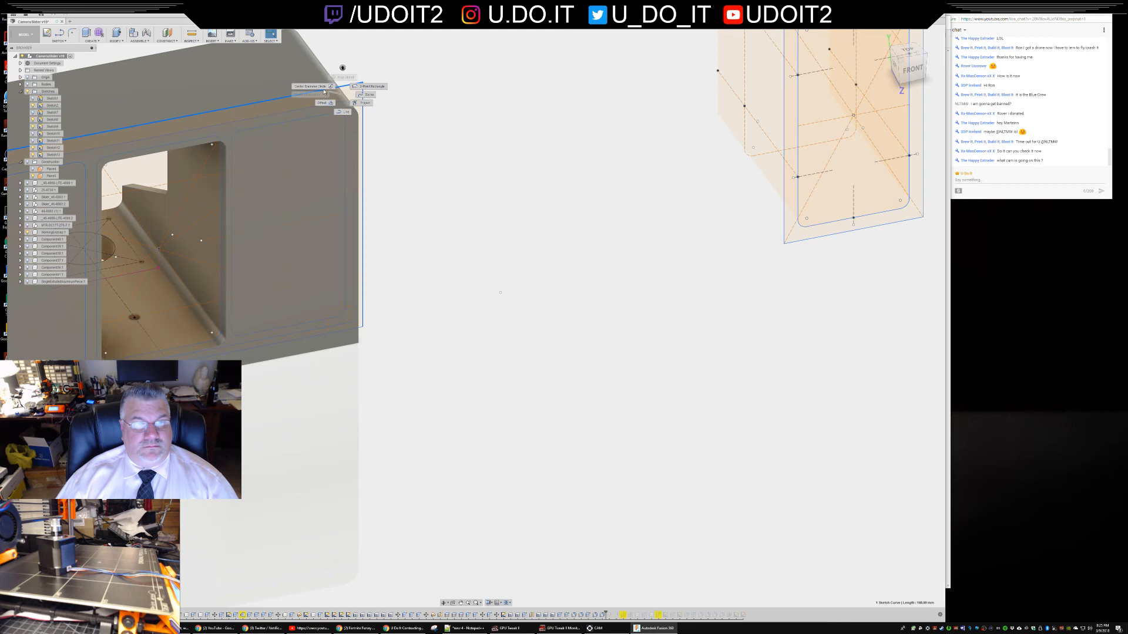
click(445, 159)
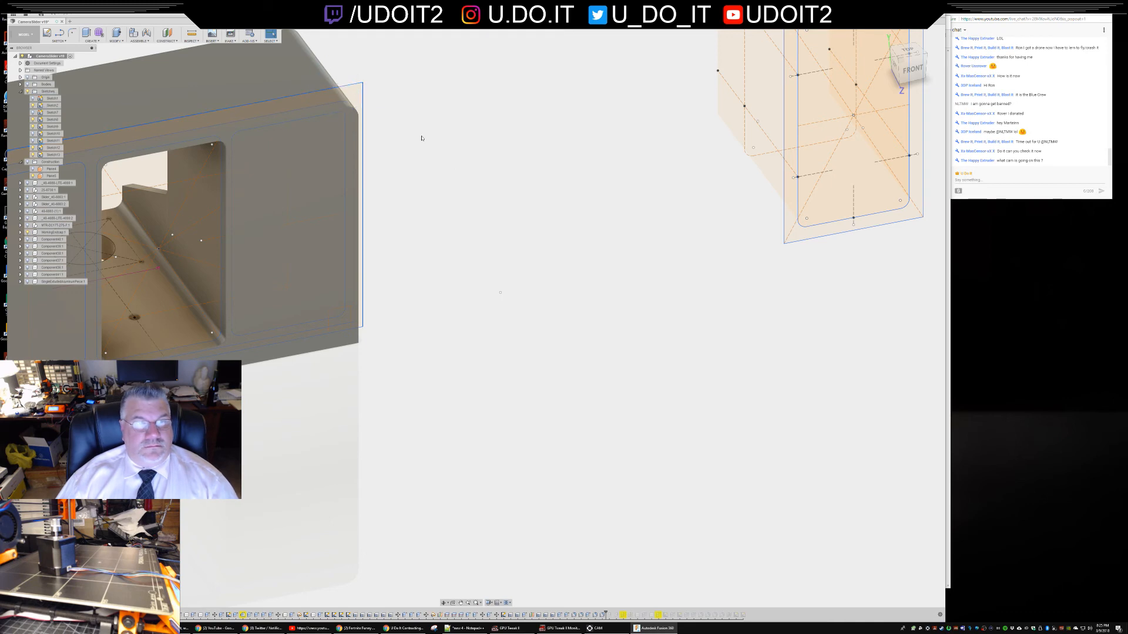
click(353, 86)
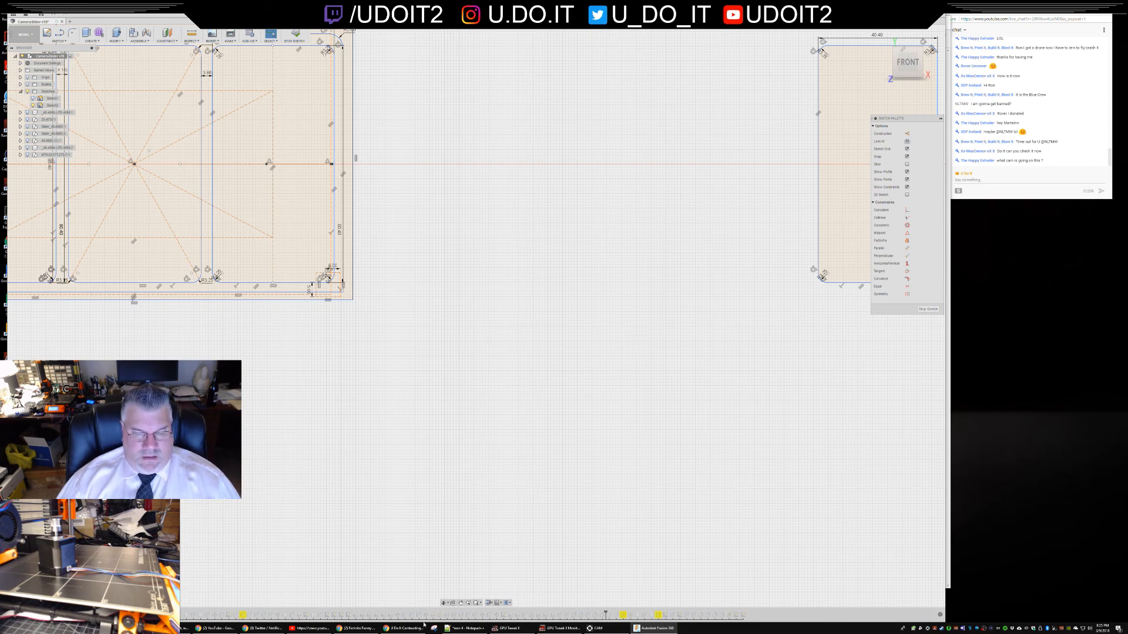
- Switch to the YouTube video in the browser and cancel autoplay of the next video
click(357, 629)
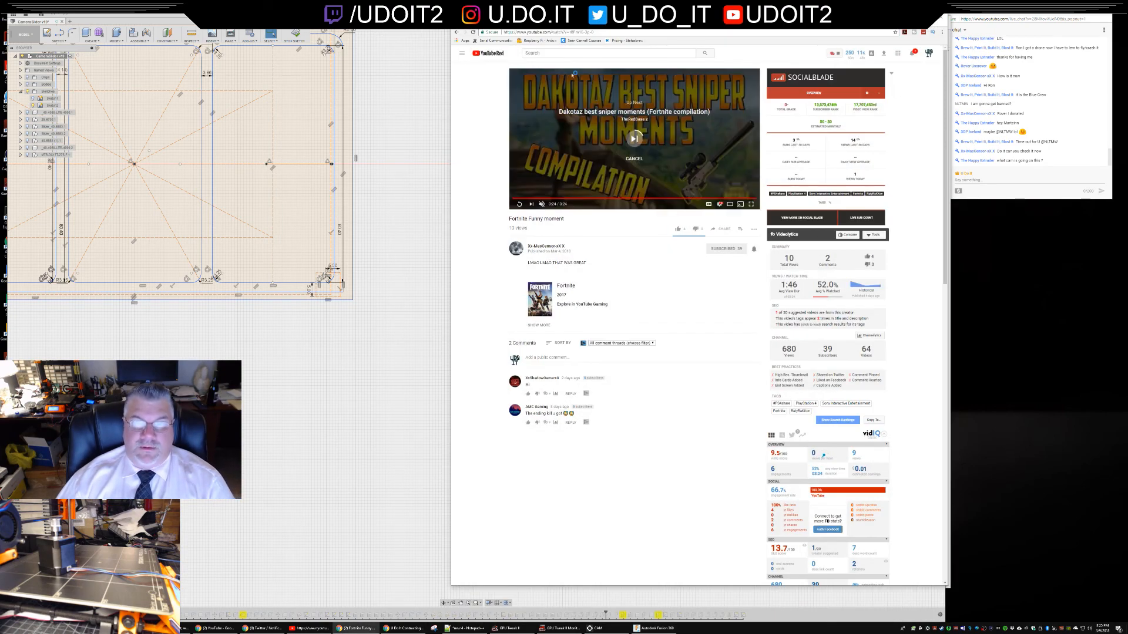
click(635, 159)
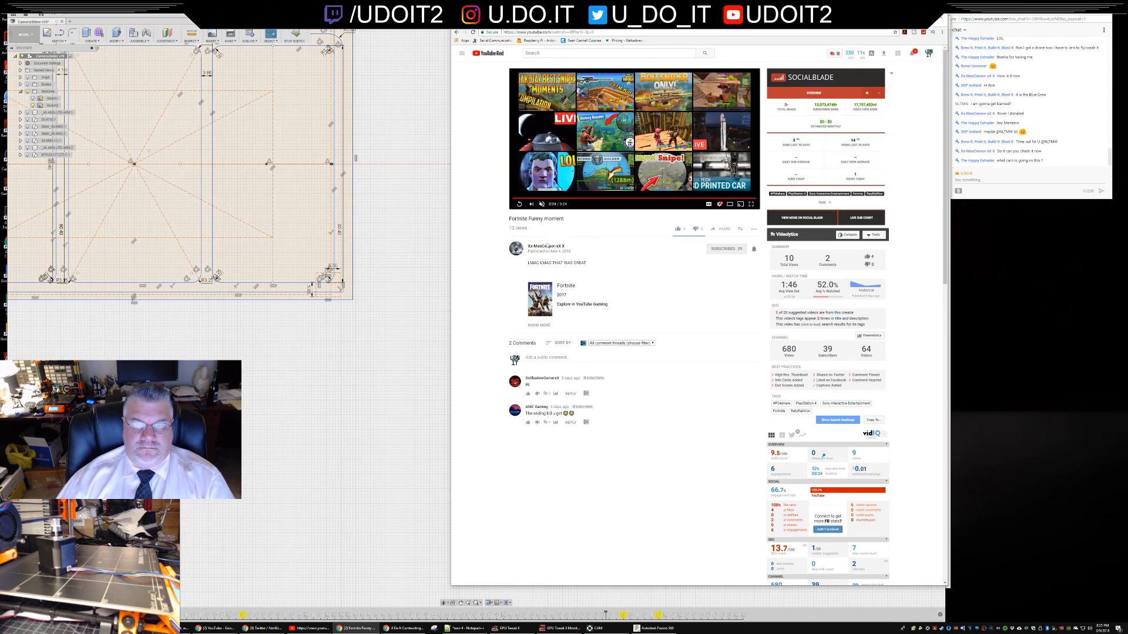
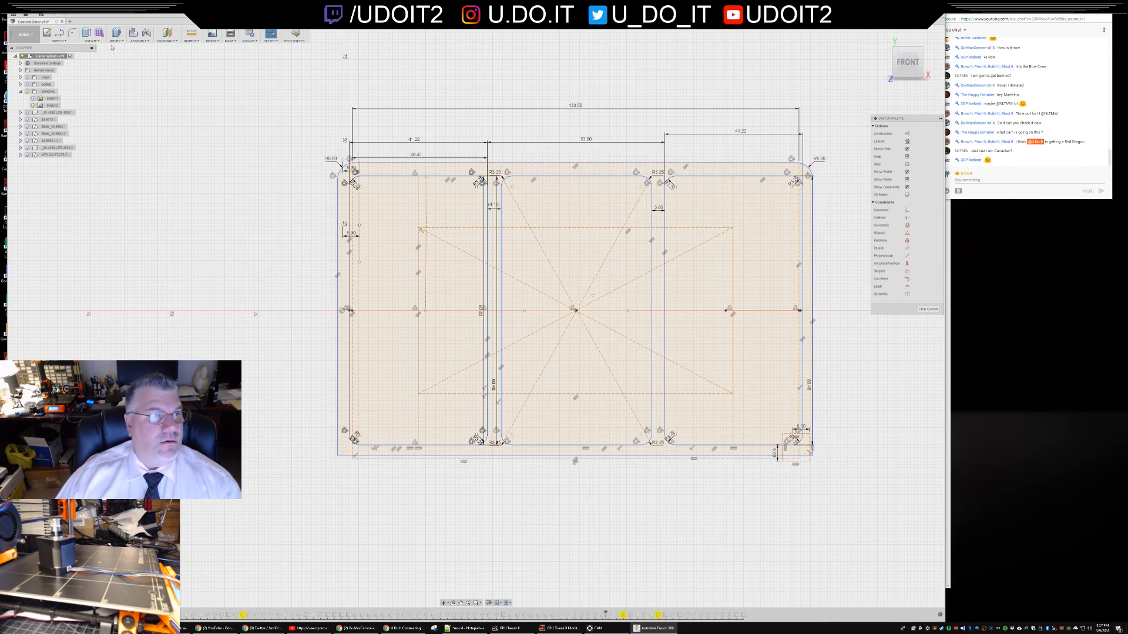
- Draw a centre rectangle 145 mm wide and 95 mm high from the front profile's centre point, and finish the sketch
click(65, 41)
mouse_move(69, 61)
click(125, 71)
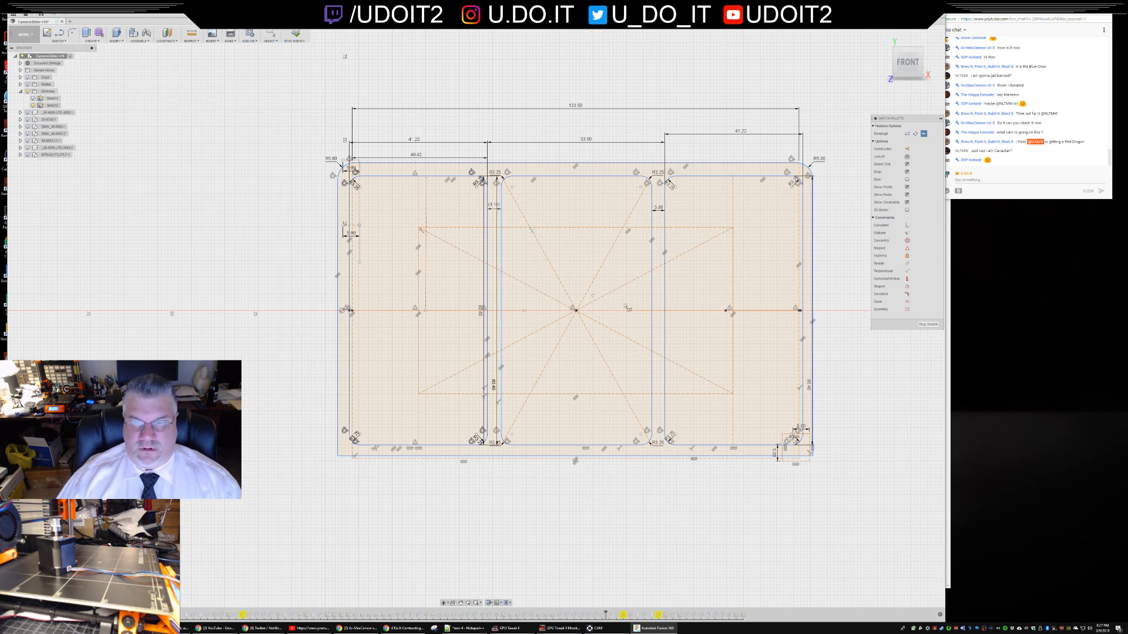
click(575, 310)
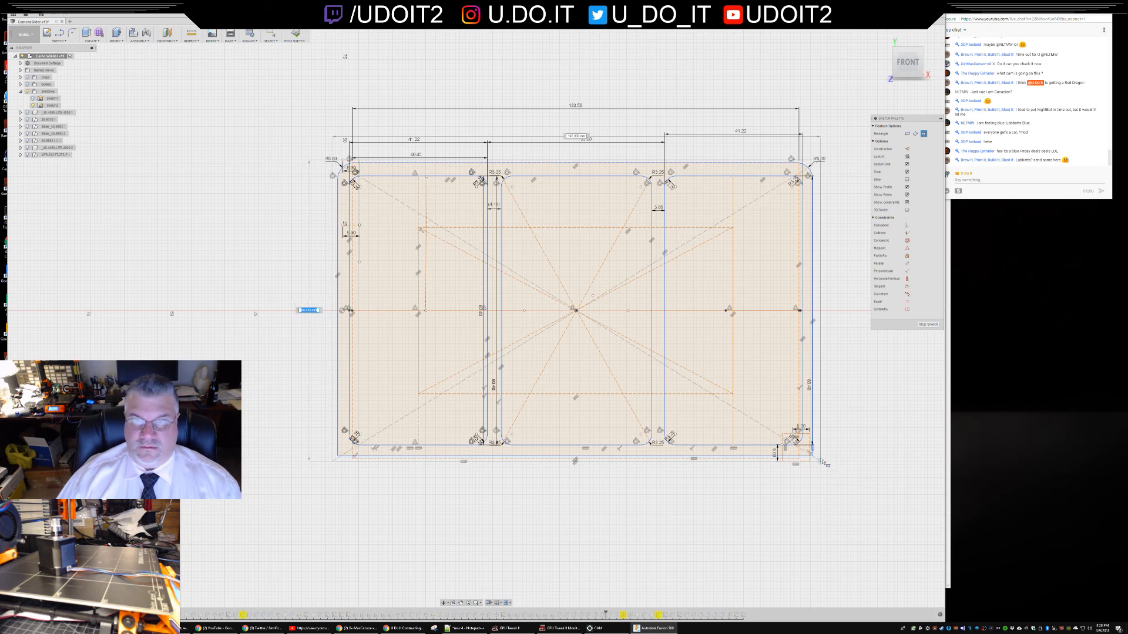
text(90)
key(Tab)
text(145)
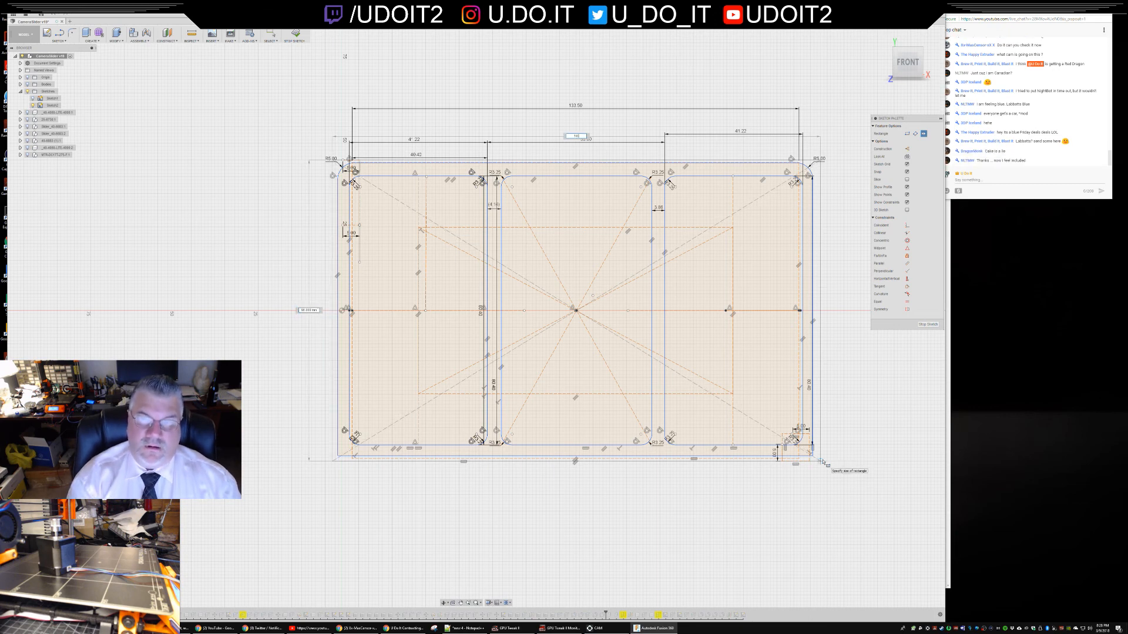
key(Tab)
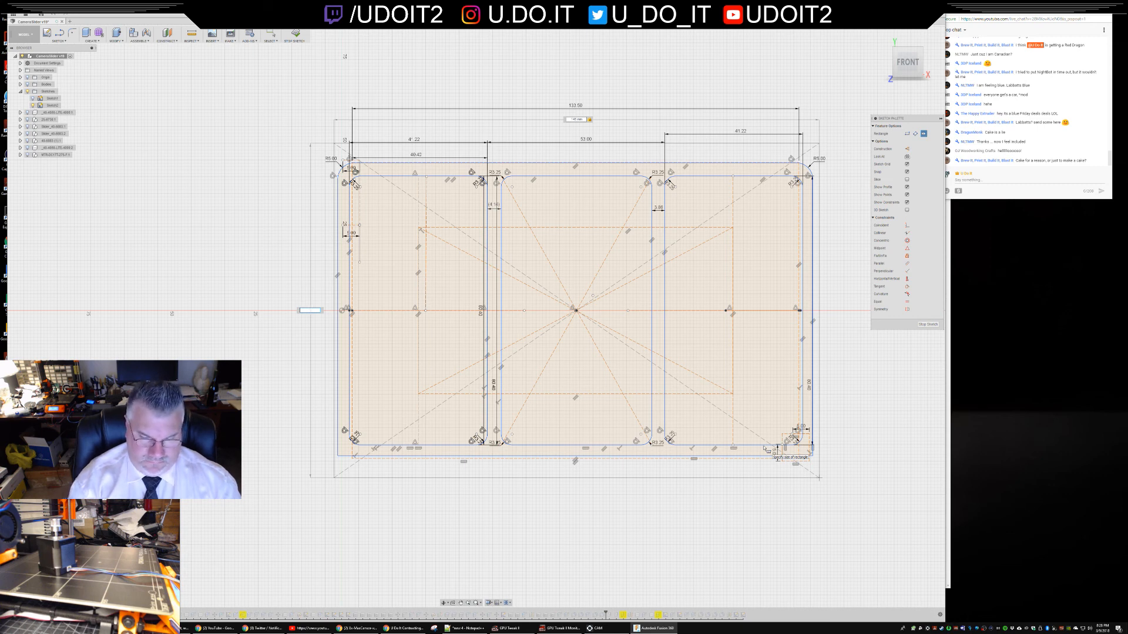
text(95)
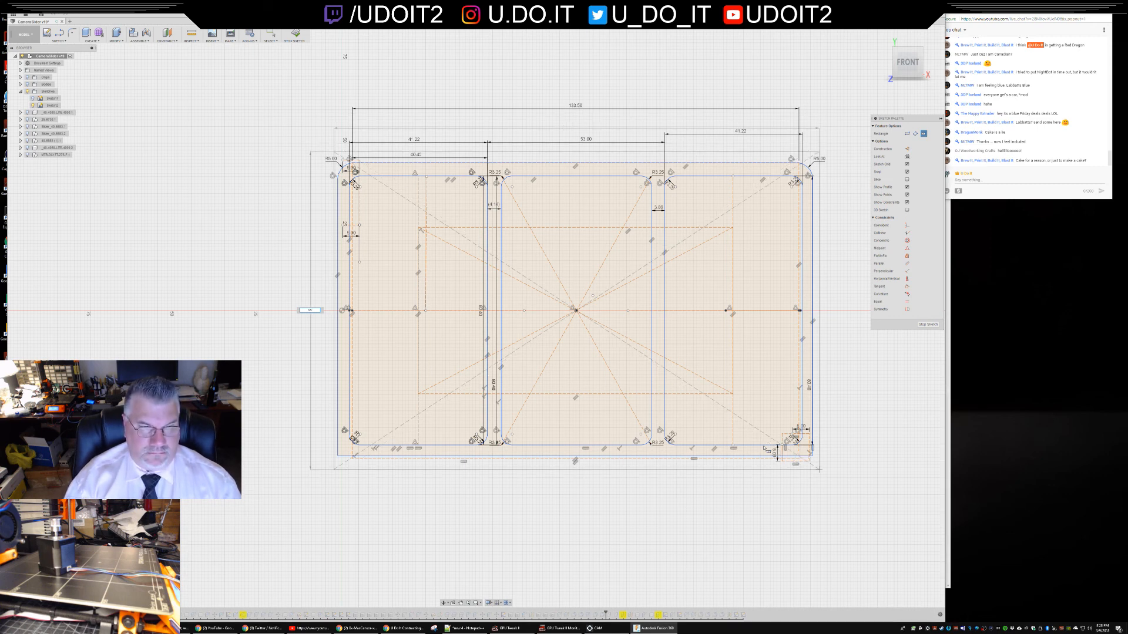
key(Return)
key(Escape)
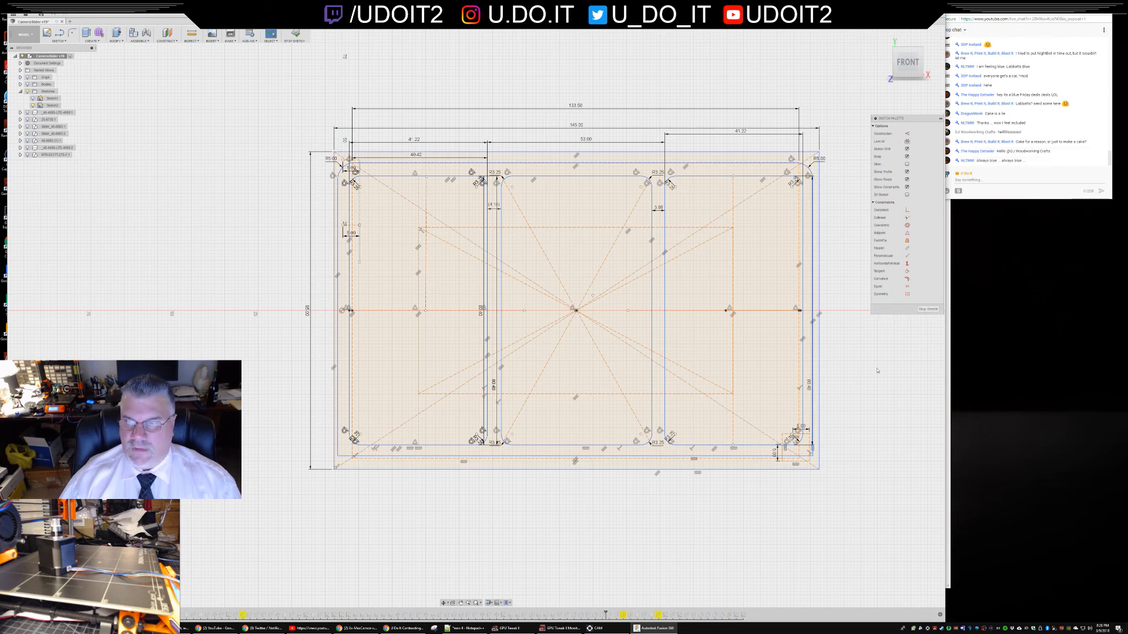
shift+middle_drag(877, 371, 764, 182)
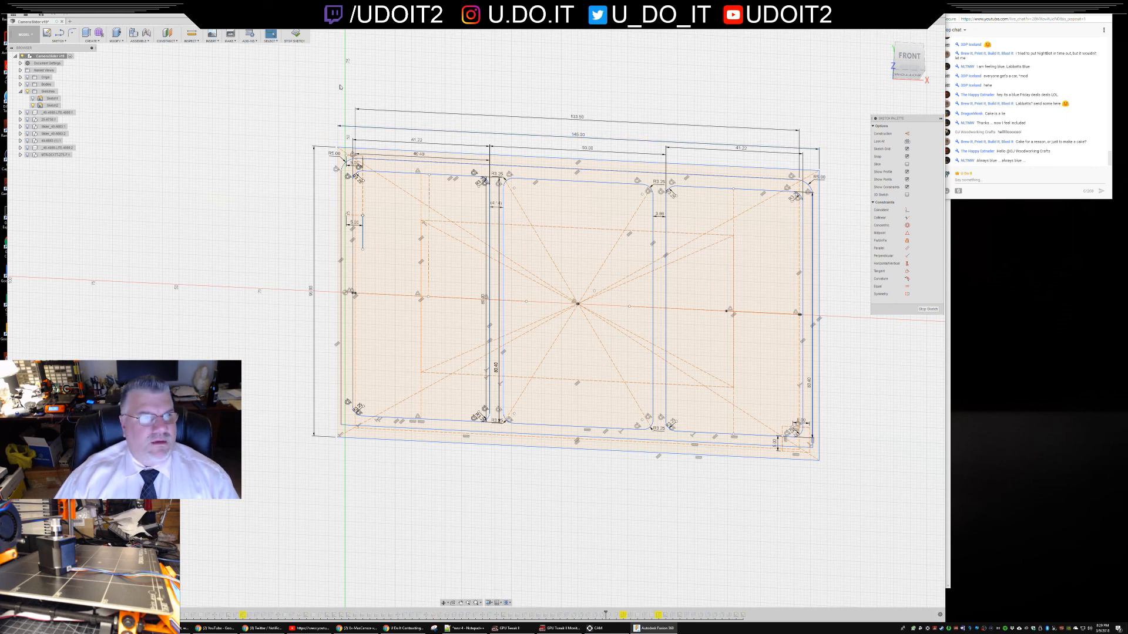
click(294, 37)
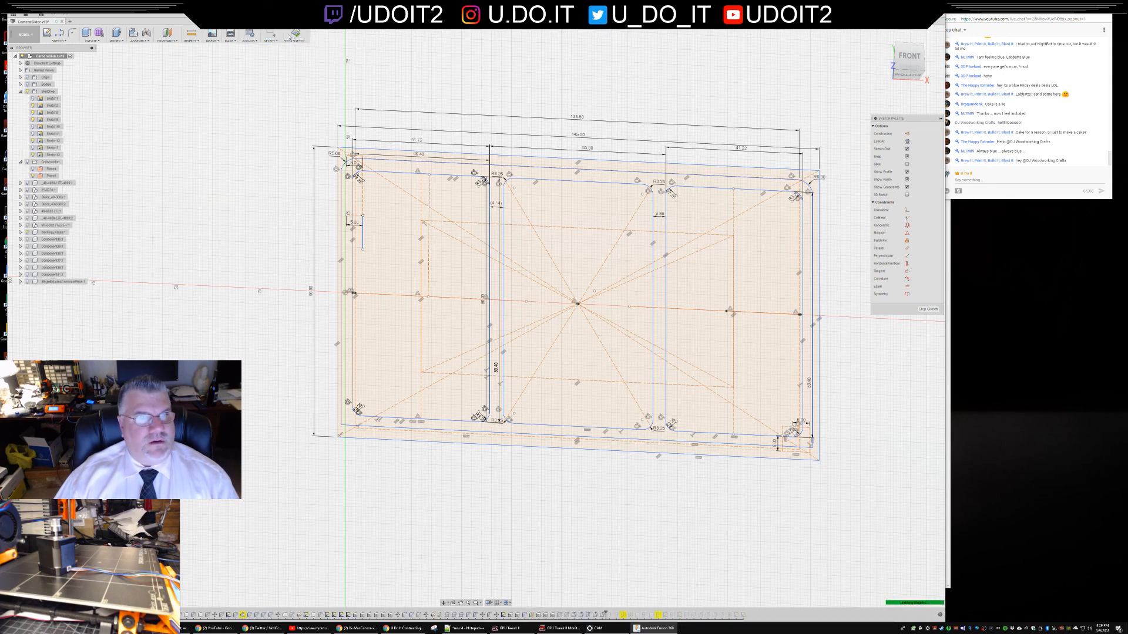
- Check the camera slider photo on the Instagram page in the browser, and return to the mount model in Fusion 360
mouse_move(864, 422)
shift+middle_down()
mouse_move(843, 290)
mouse_move(858, 310)
mouse_move(920, 313)
mouse_move(1060, 292)
mouse_move(813, 345)
mouse_move(735, 335)
mouse_move(851, 281)
mouse_move(467, 255)
shift+middle_up()
shift+middle_drag(720, 409, 714, 433)
middle_drag(902, 442, 888, 319)
click(406, 628)
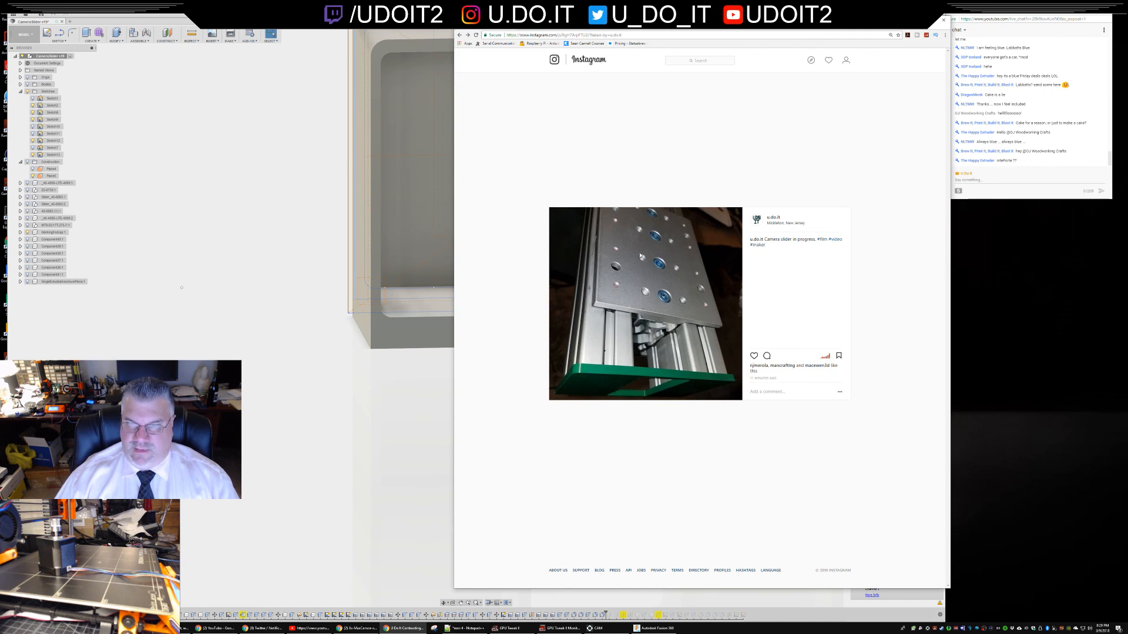
click(295, 222)
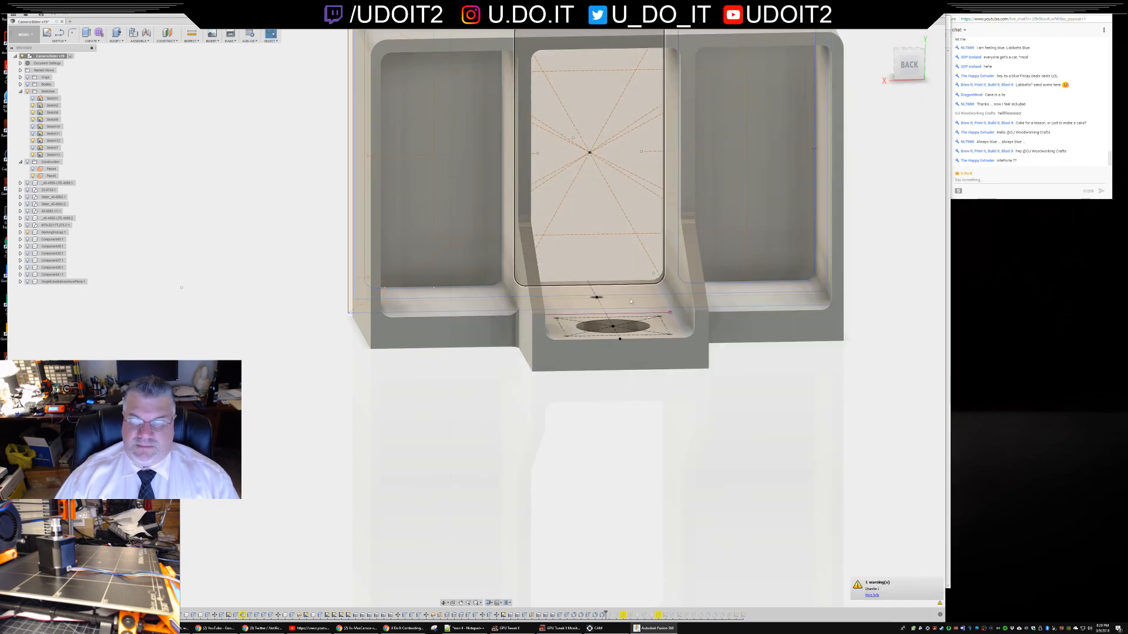
- Try to extrude the border profile between the outer rectangle and the rounded outline toward the back of the mount
shift+middle_drag(783, 360, 782, 364)
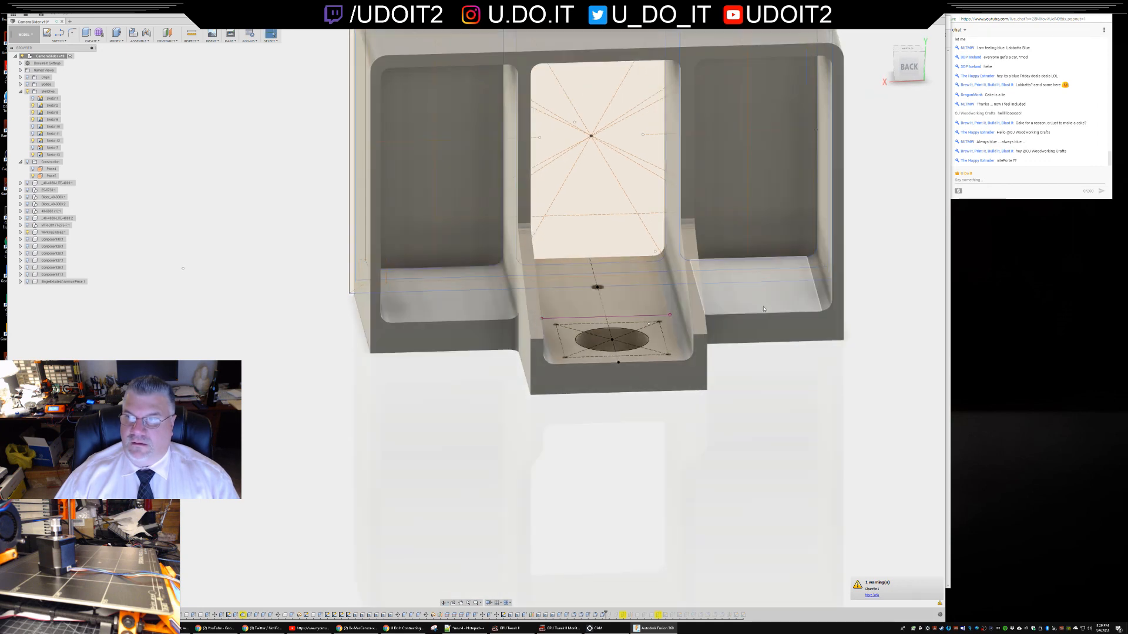
middle_drag(814, 365, 807, 414)
click(598, 338)
scroll(598, 338, up, 4)
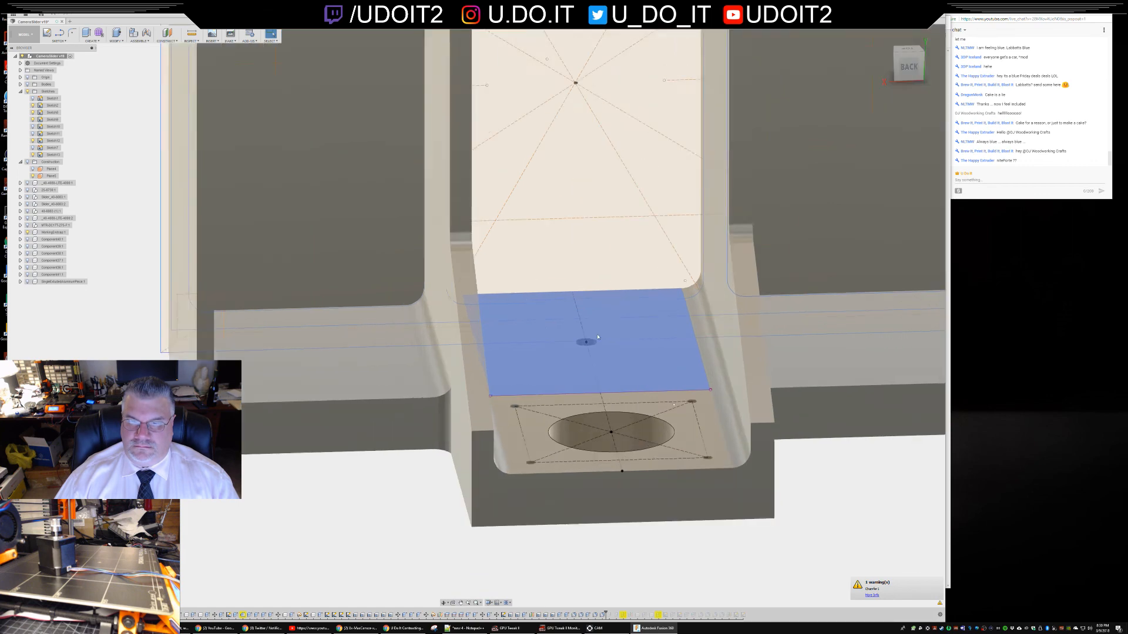
scroll(598, 338, up, 1)
mouse_move(863, 461)
shift+middle_down()
mouse_move(851, 469)
mouse_move(862, 458)
shift+middle_up()
click(129, 345)
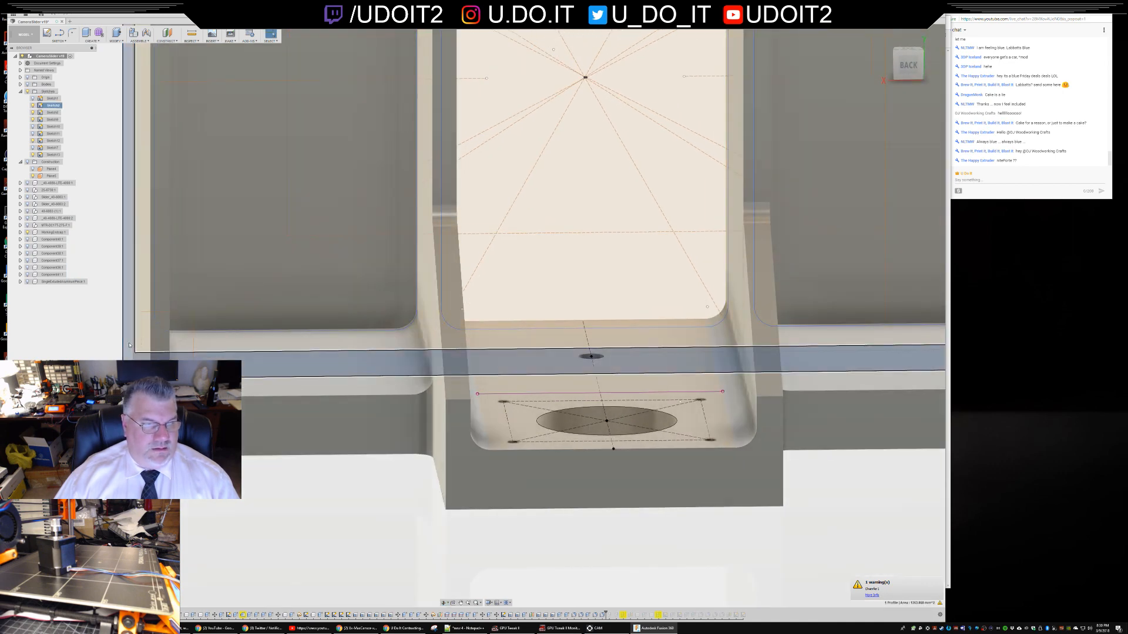
right_click(130, 345)
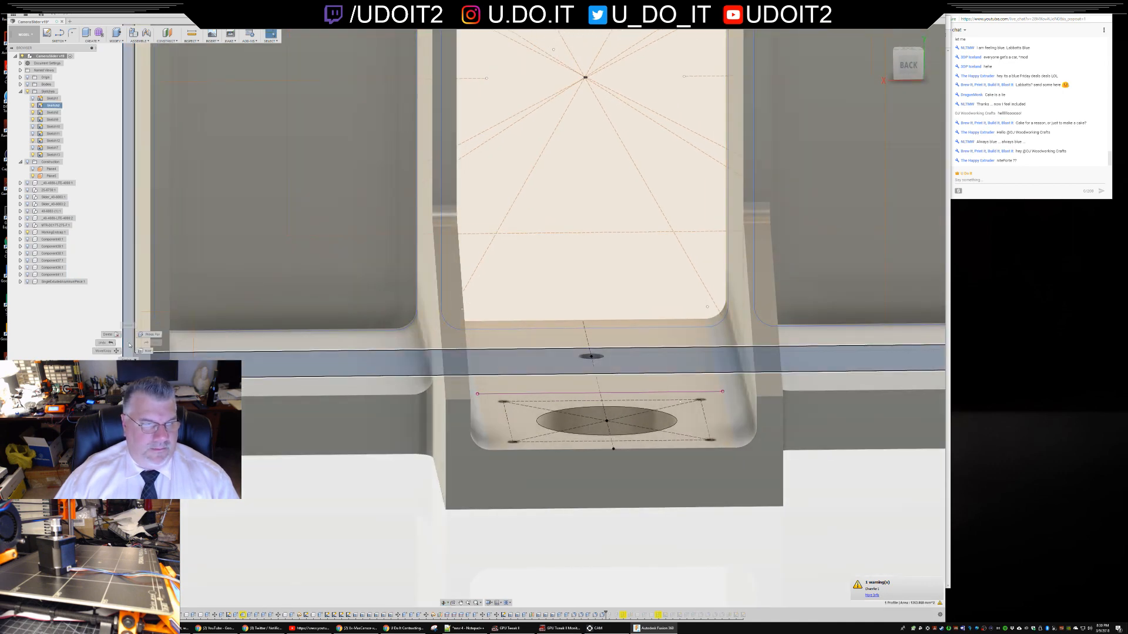
click(273, 439)
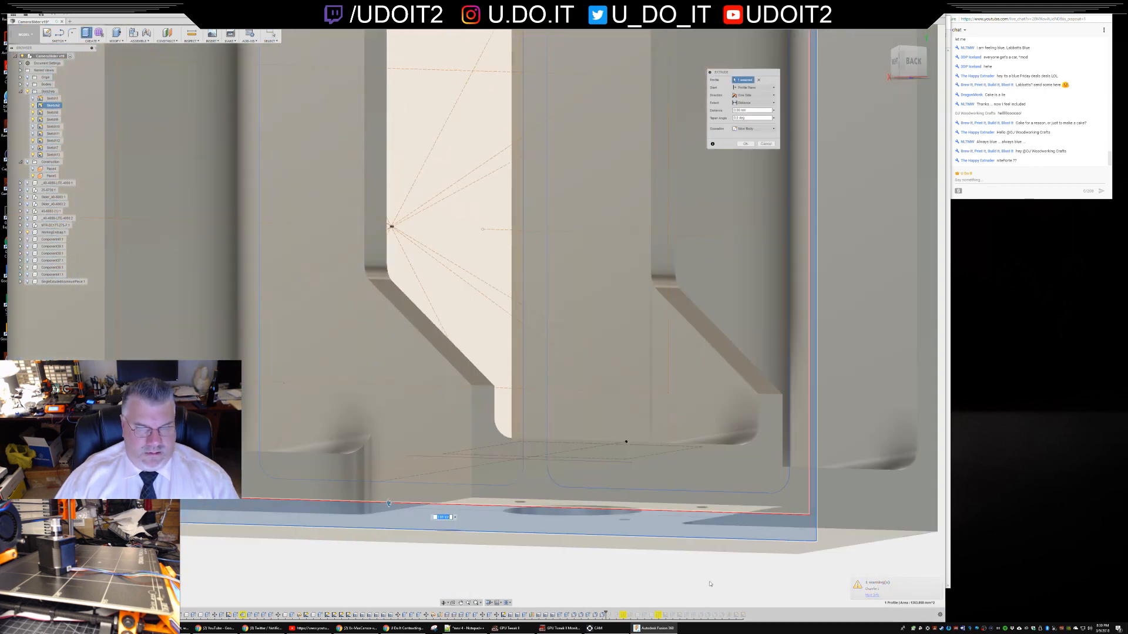
scroll(710, 584, down, 5)
shift+middle_drag(531, 578, 527, 583)
drag(560, 546, 592, 573)
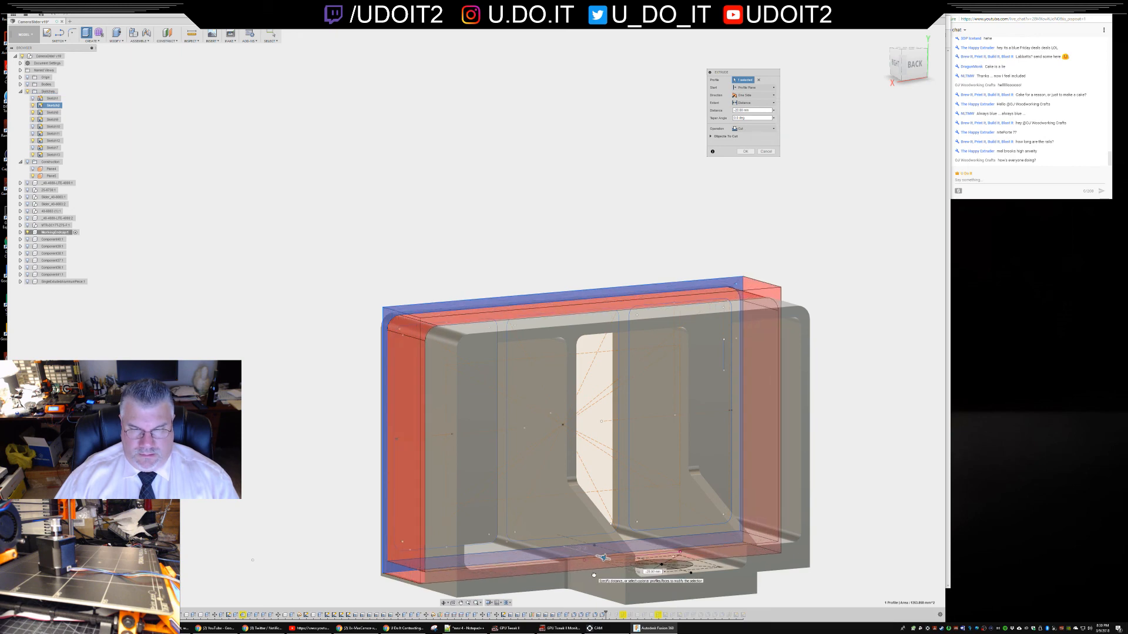
drag(593, 575, 592, 575)
- Set the border extrusion's operation to Join and pull its depth to about the mount's back face
click(758, 130)
click(742, 136)
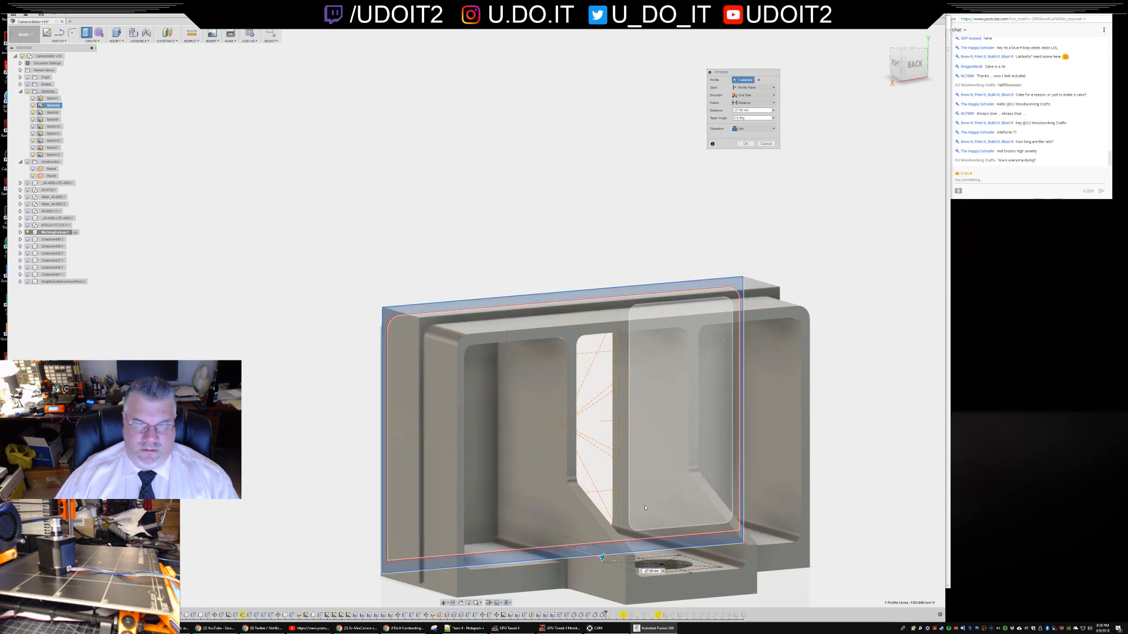
drag(601, 555, 632, 584)
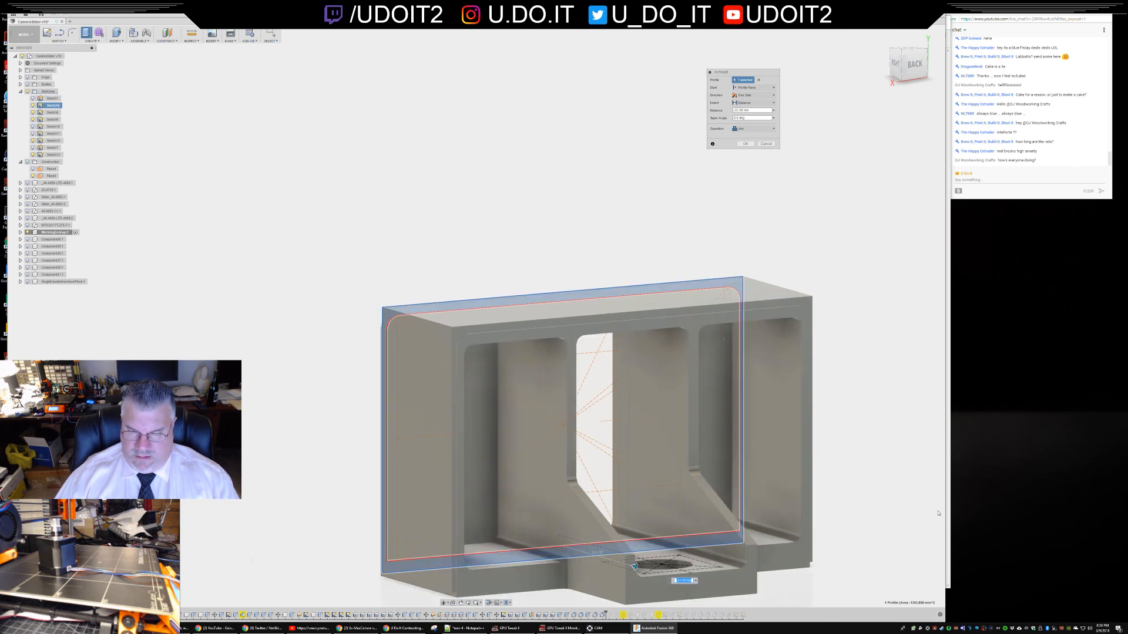
shift+middle_drag(922, 532, 722, 396)
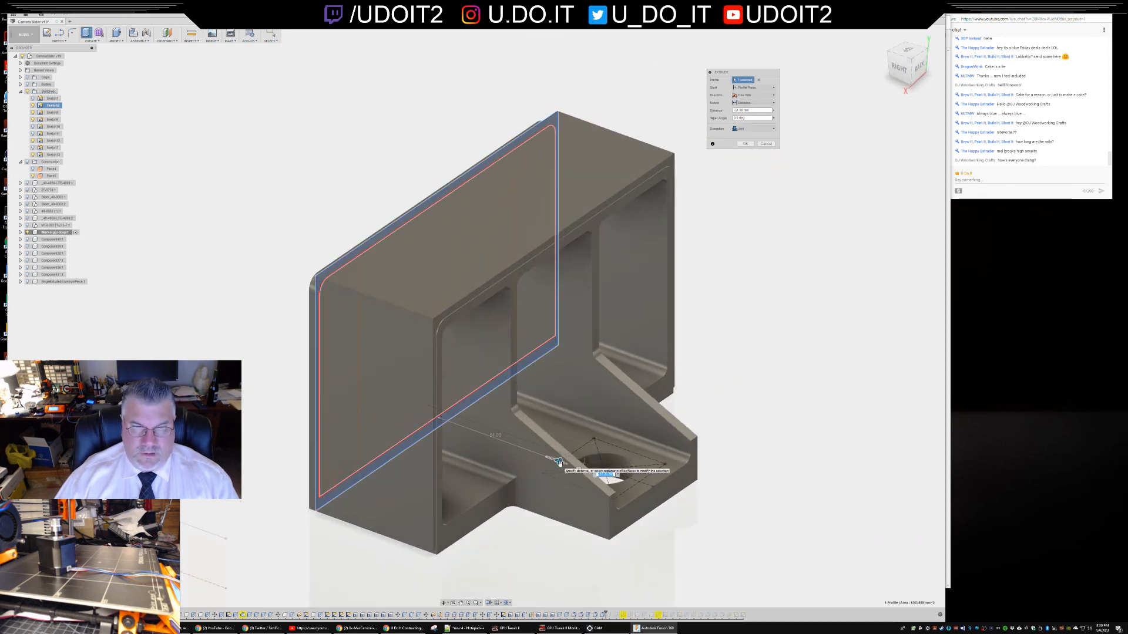
drag(559, 463, 561, 464)
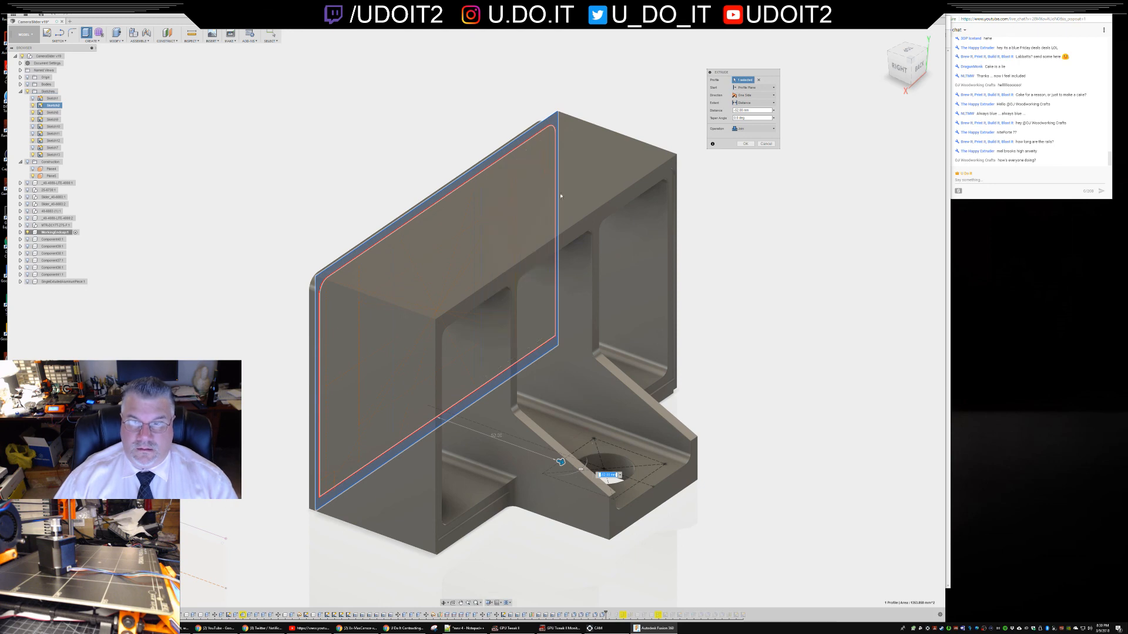
- Try to fine-tune the border extrusion's distance by eye against the edge of the mount's back face
scroll(487, 248, up, 2)
scroll(487, 248, up, 6)
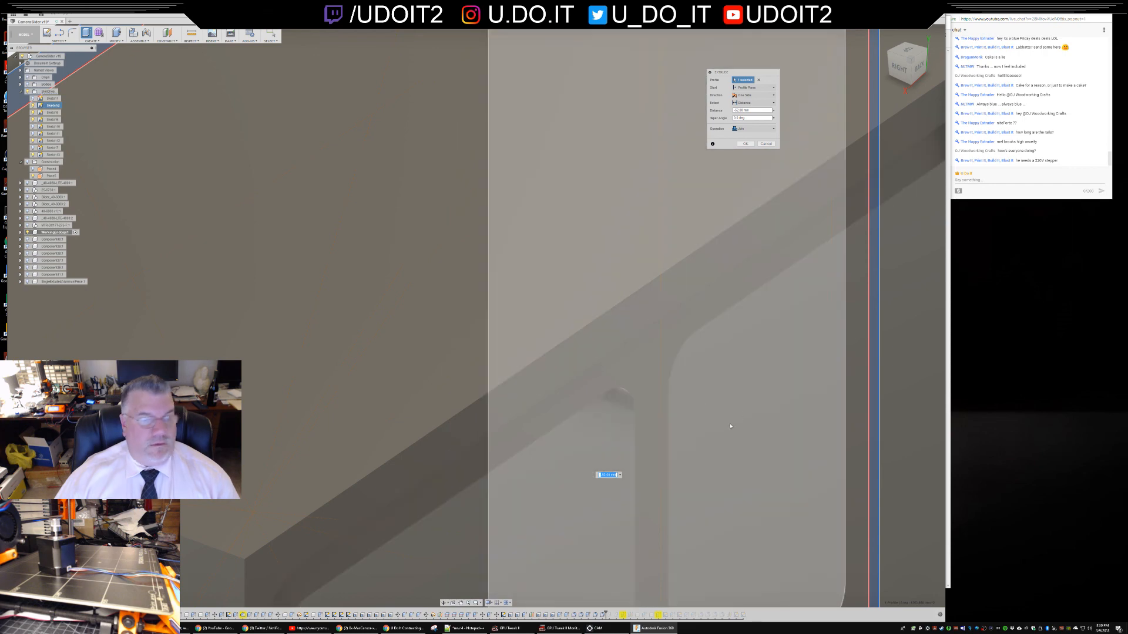
middle_drag(707, 599, 692, 320)
scroll(691, 319, down, 10)
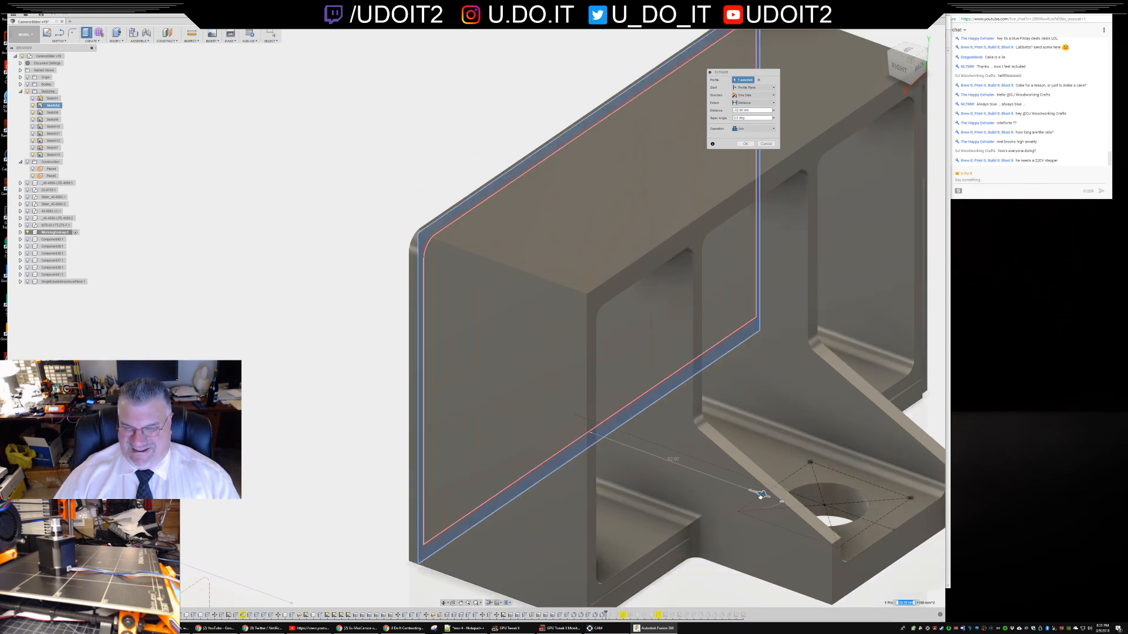
drag(761, 495, 758, 493)
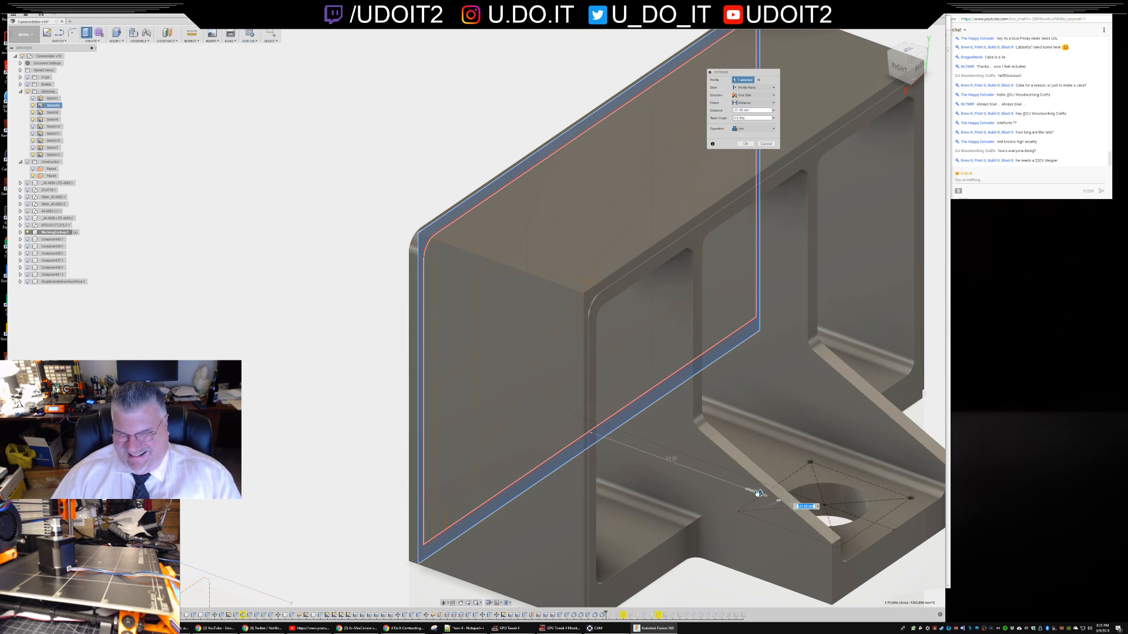
drag(758, 492, 761, 494)
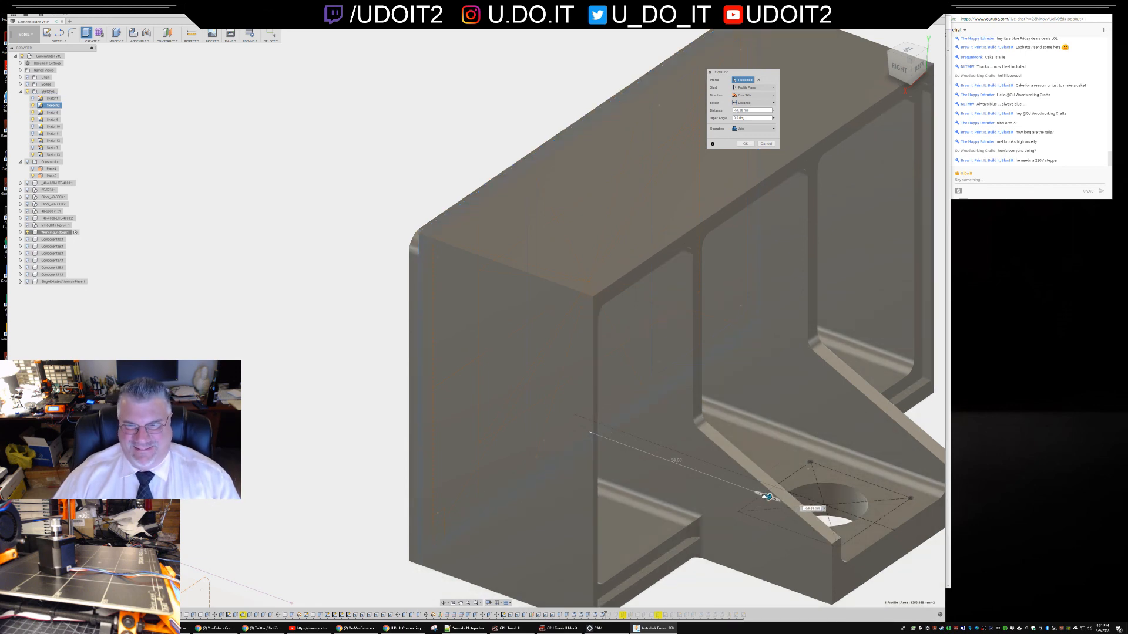
drag(762, 495, 758, 492)
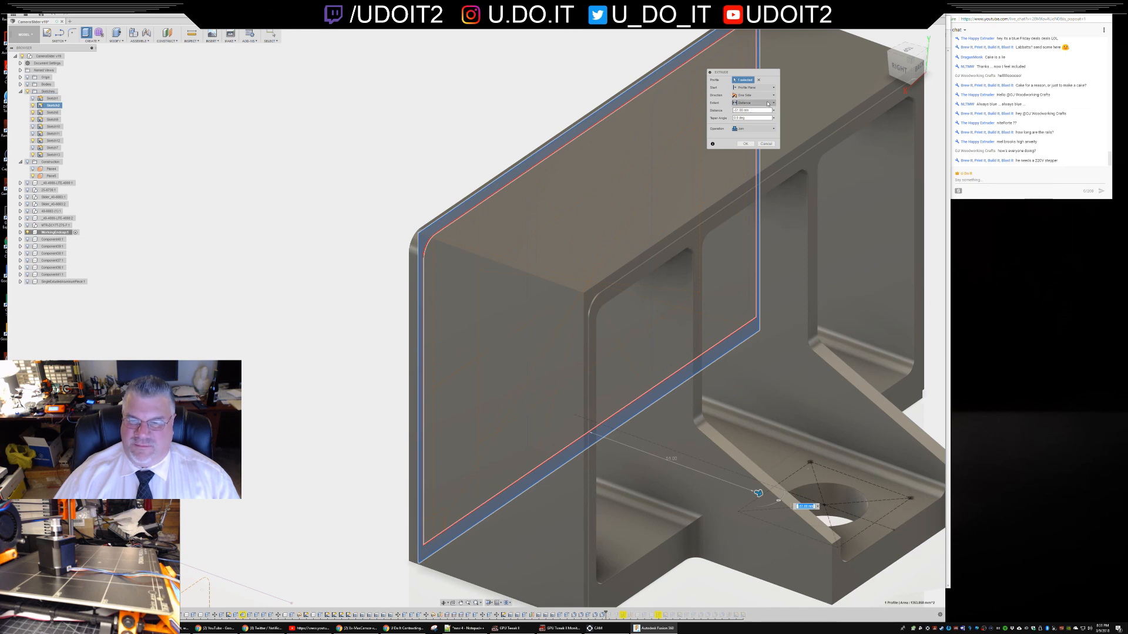
- Try to extrude the border profile with the To Object extent up to the mount's back face, and cancel the extrusion
click(753, 103)
click(751, 117)
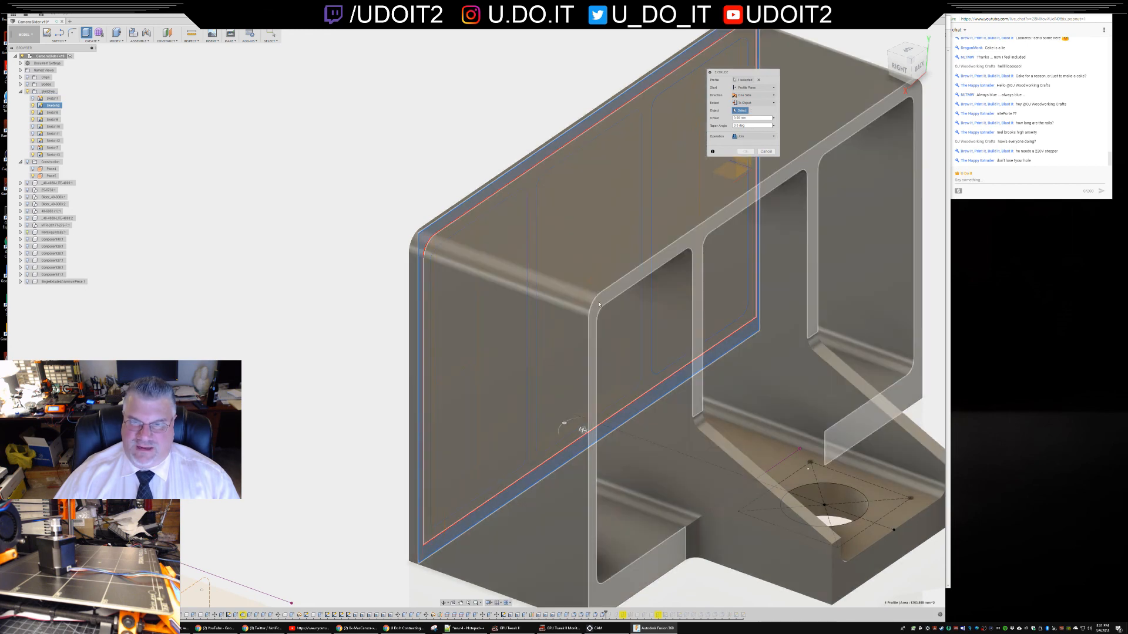
click(598, 305)
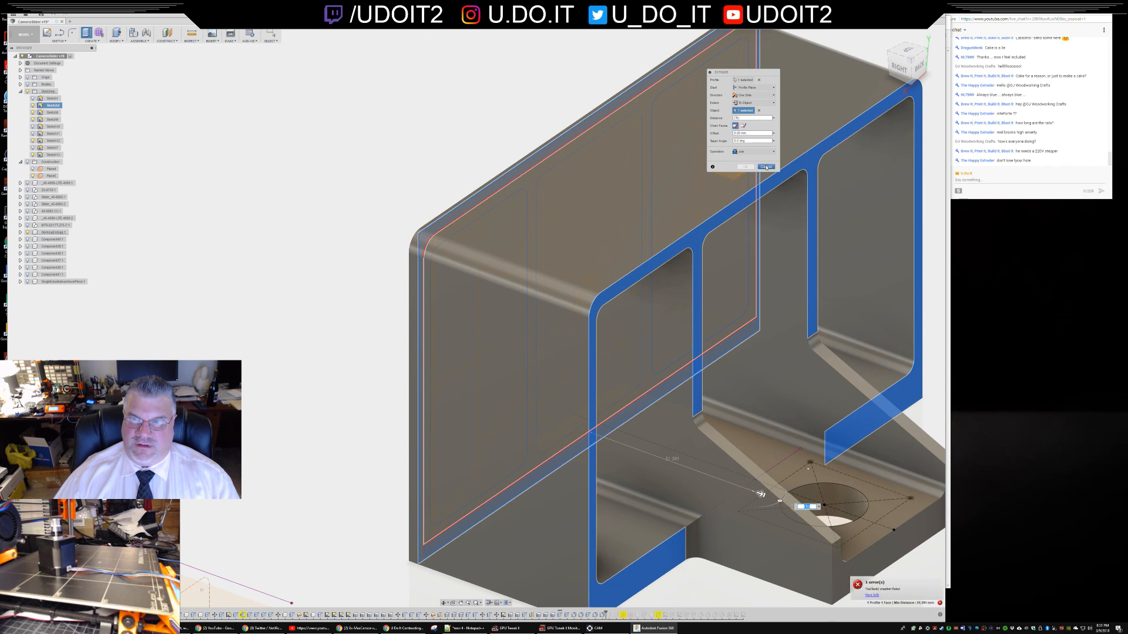
click(767, 166)
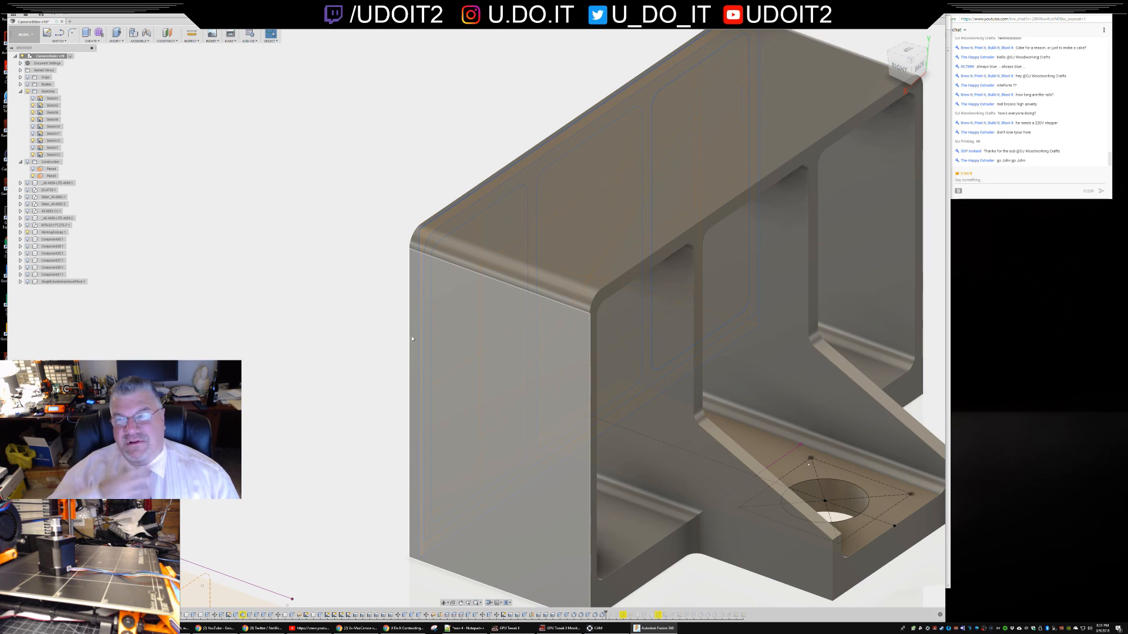
scroll(362, 326, down, 5)
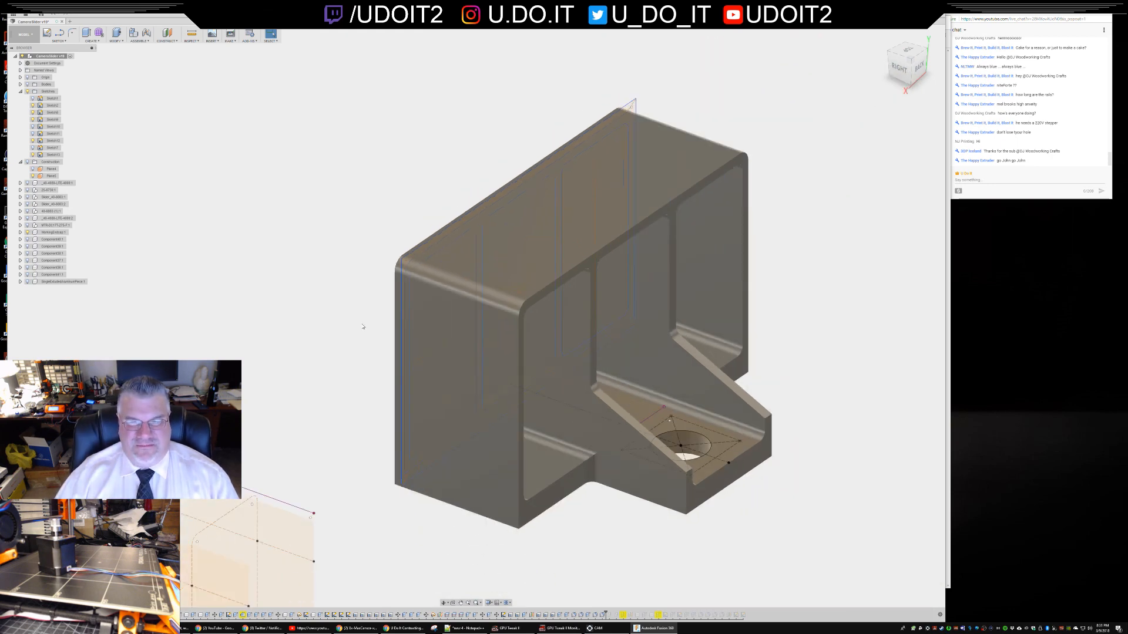
shift+middle_drag(339, 345, 335, 338)
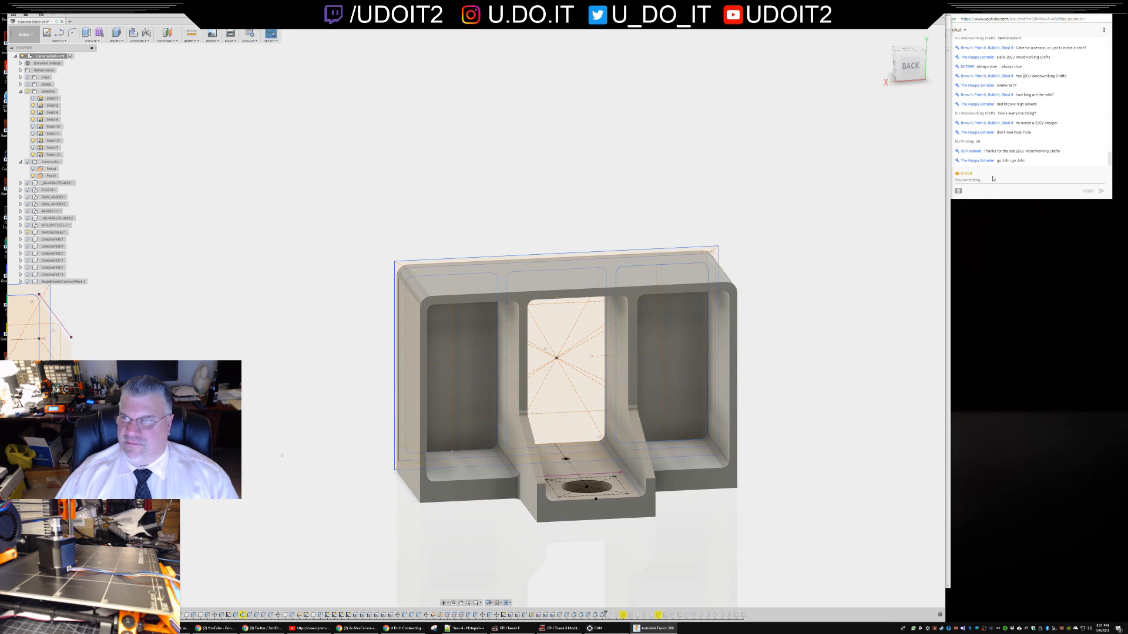
click(997, 179)
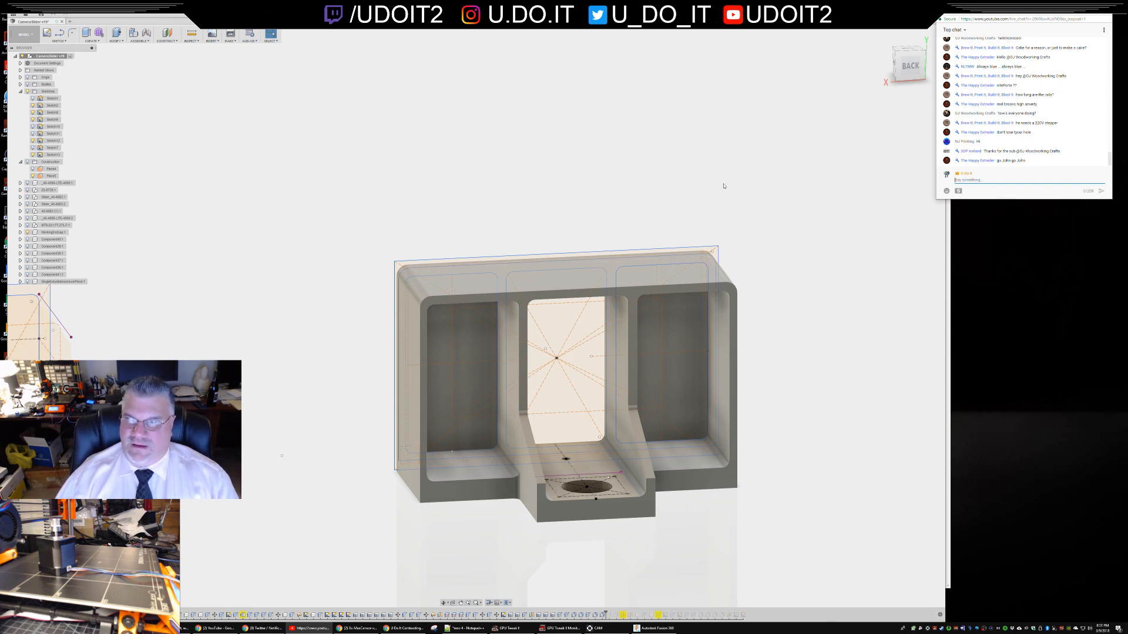
- Start a new extrusion of the border profile around the mount with the operation set to Join
mouse_move(509, 196)
shift+middle_down()
mouse_move(621, 189)
mouse_move(513, 204)
shift+middle_up()
scroll(452, 242, up, 5)
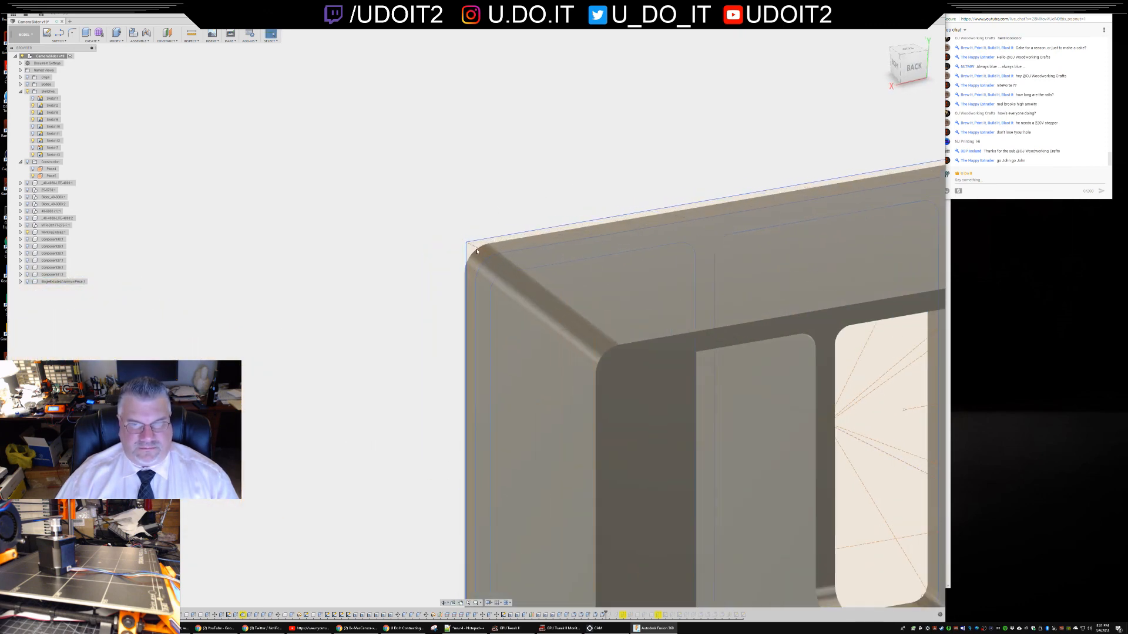
right_click(470, 252)
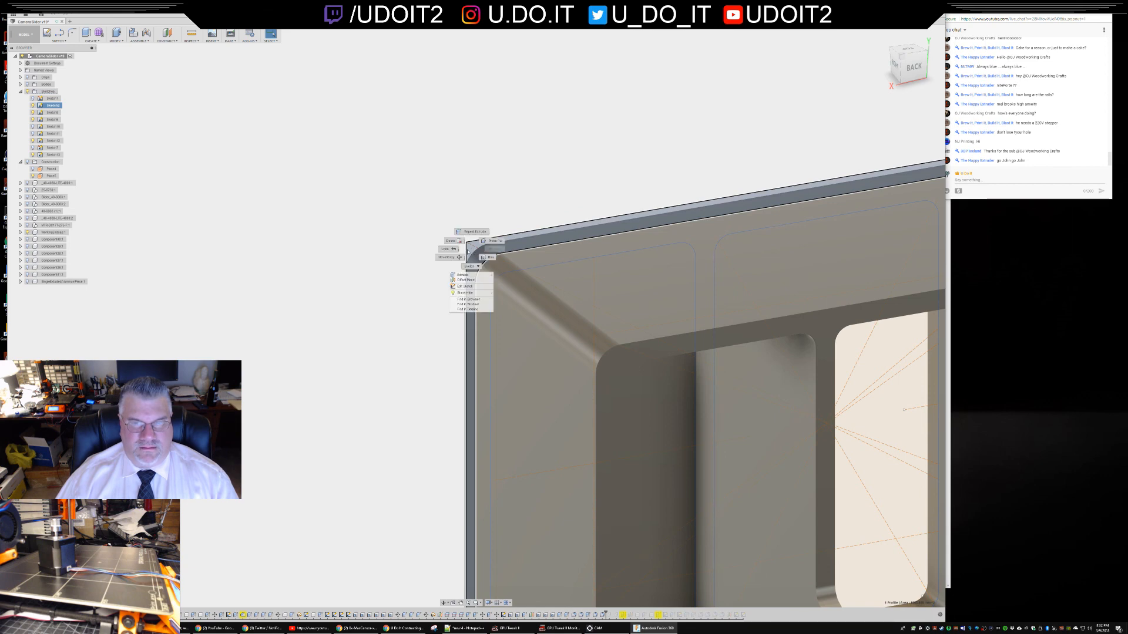
click(461, 275)
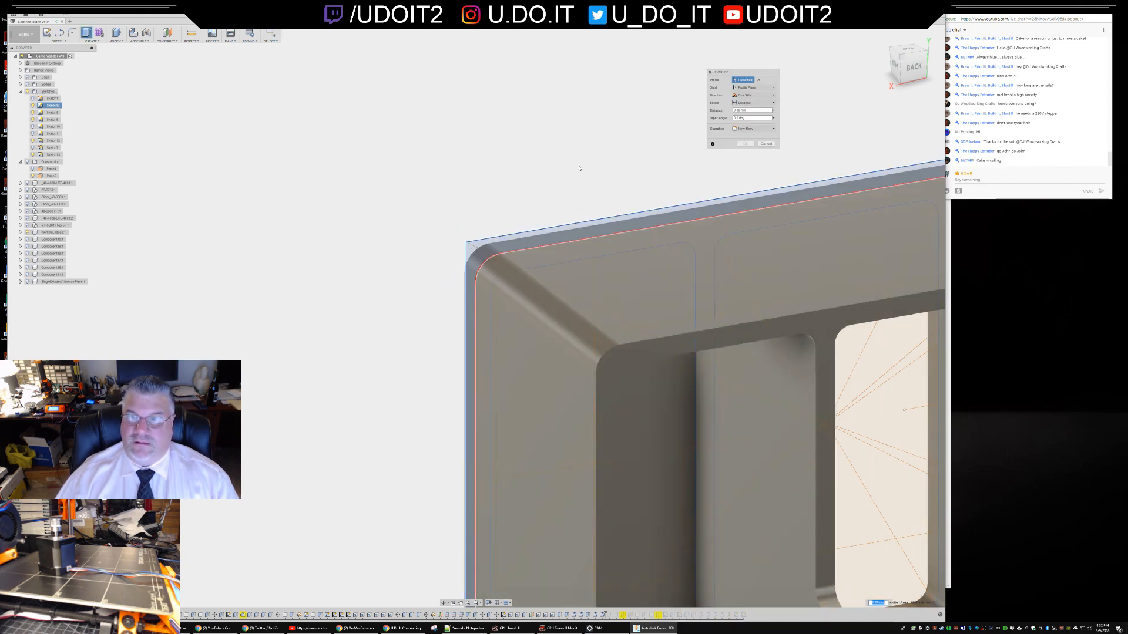
middle_drag(592, 93, 597, 74)
scroll(597, 421, up, 10)
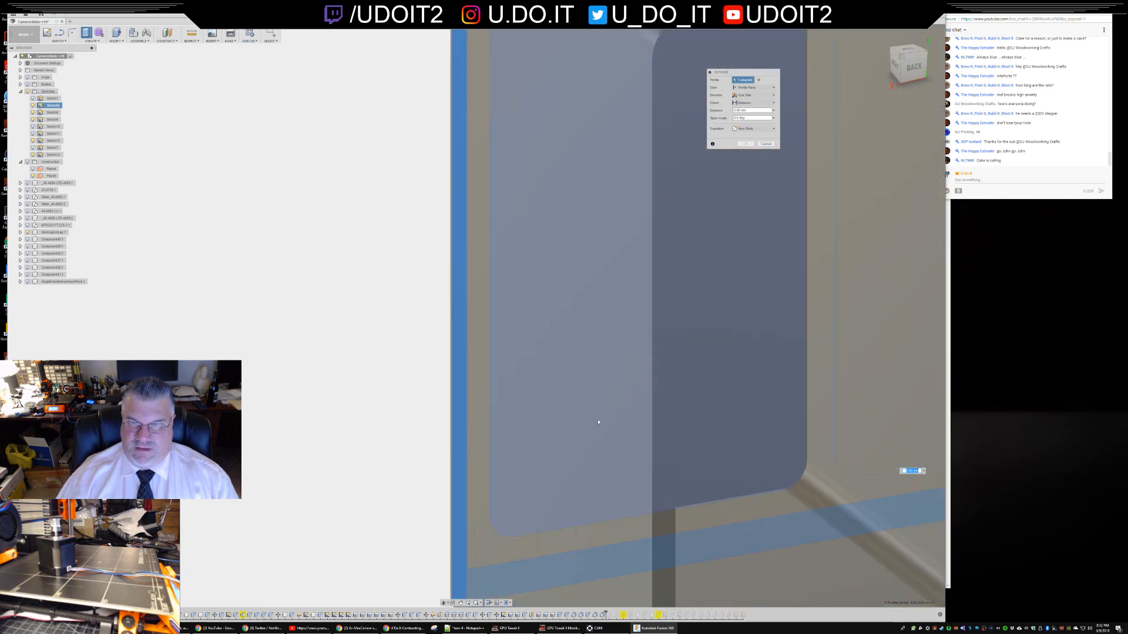
click(745, 129)
click(744, 136)
- Pull the joined border toward the back of the mount, stopping just short of its back face, and complete the extrusion
scroll(788, 474, down, 10)
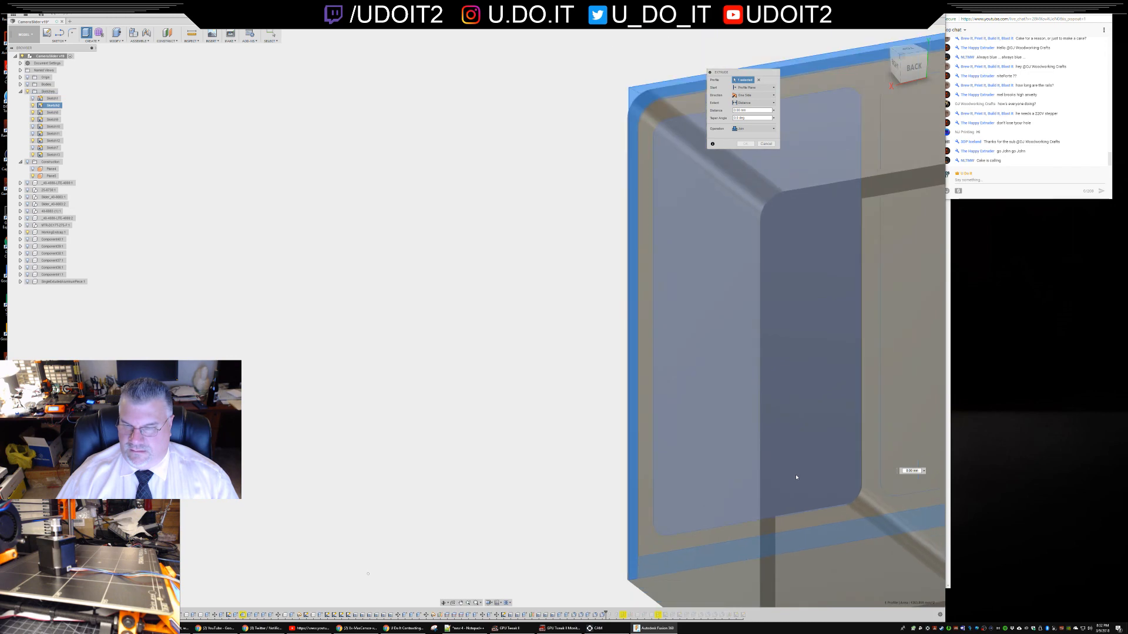
scroll(799, 478, down, 3)
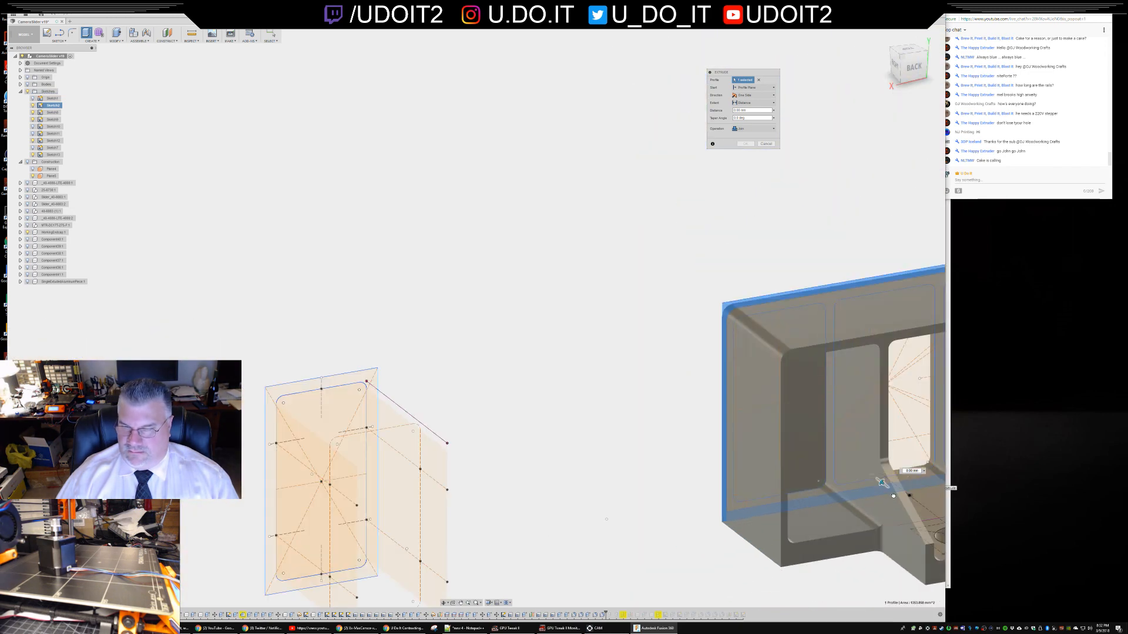
drag(900, 503, 928, 526)
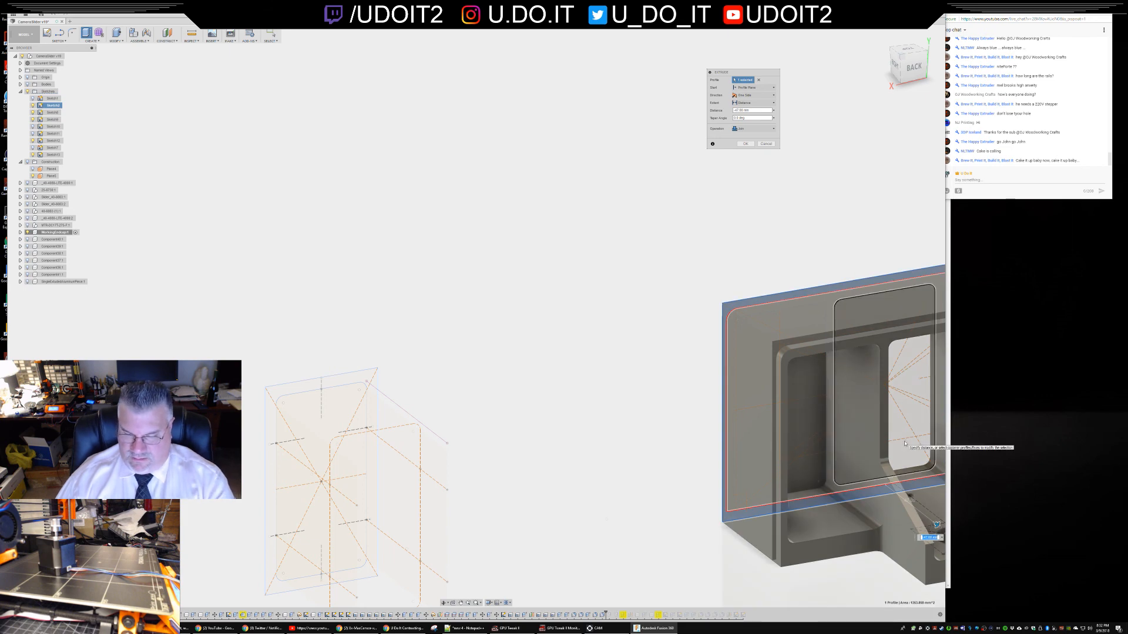
key(Return)
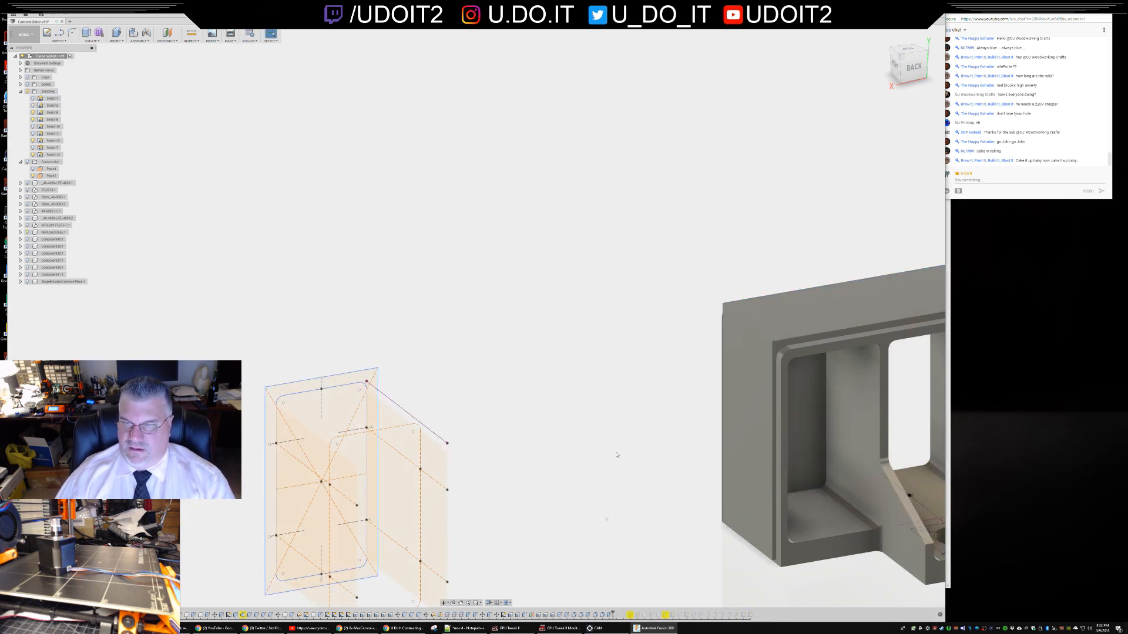
- Inspect the thickened mount from below, activate the live chat's message field, and switch to the OBS window
mouse_move(611, 398)
middle_down()
mouse_move(468, 350)
mouse_move(479, 373)
middle_up()
mouse_move(838, 474)
shift+middle_down()
mouse_move(846, 468)
mouse_move(805, 453)
mouse_move(905, 353)
mouse_move(958, 250)
shift+middle_up()
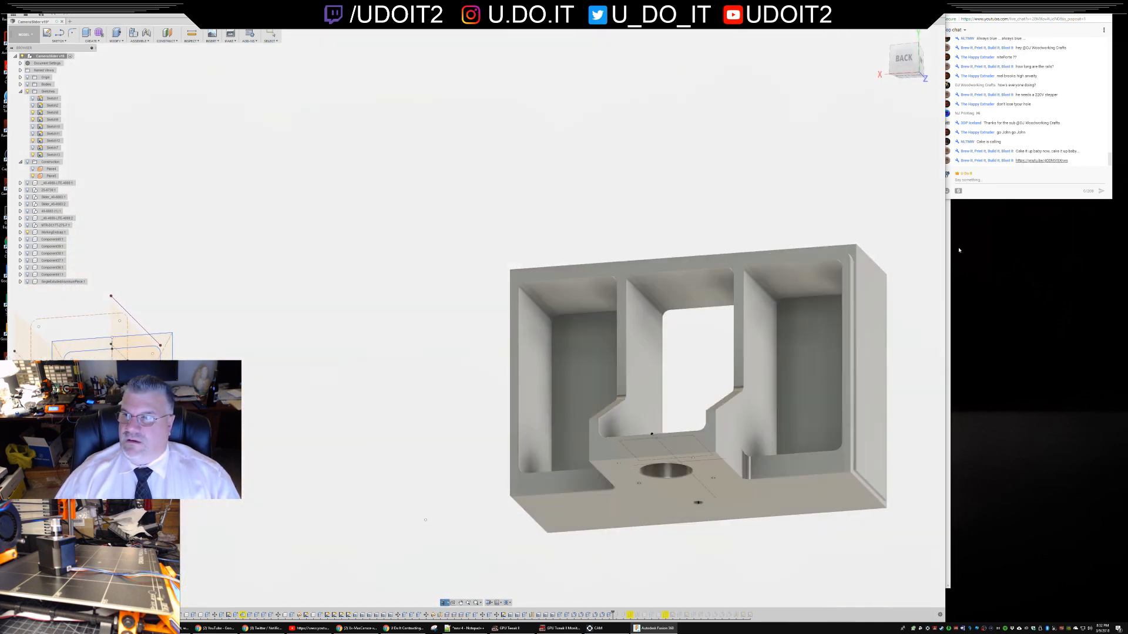
click(984, 180)
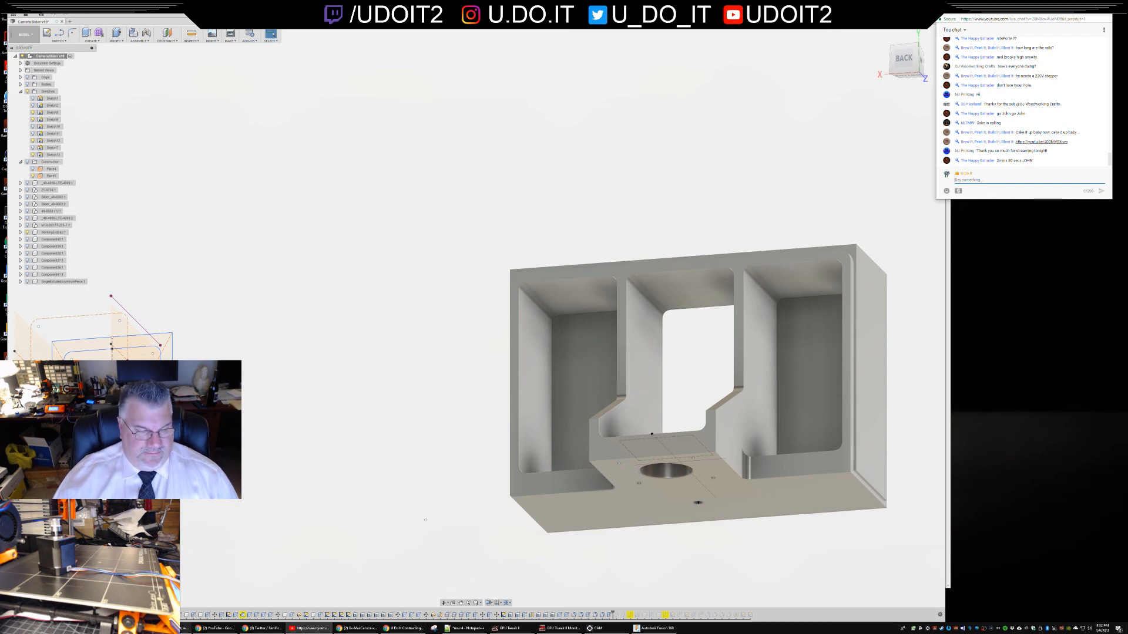
click(186, 628)
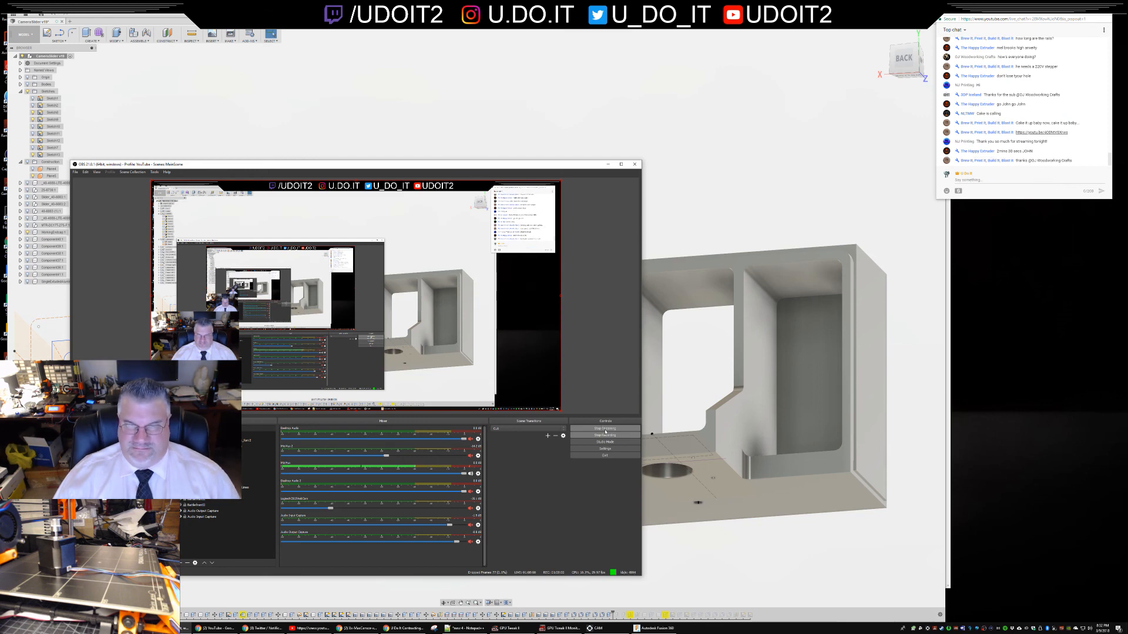